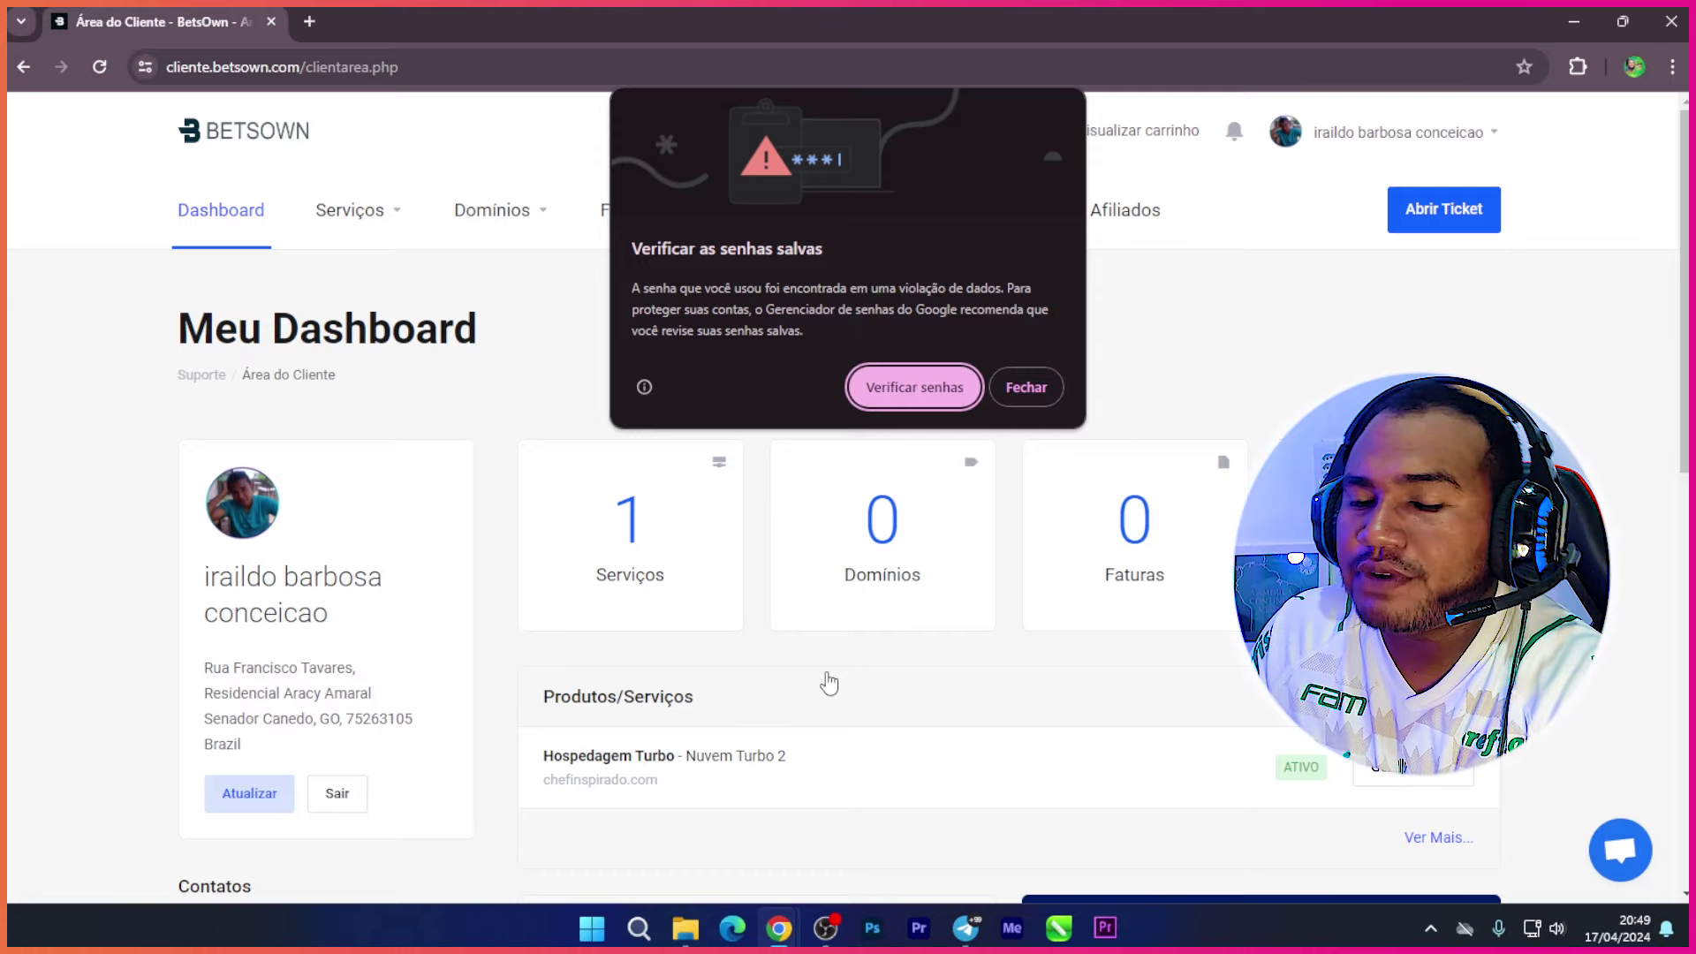
Step: Dismiss the saved-passwords warning and review the paid invoices list
left_click(1026, 389)
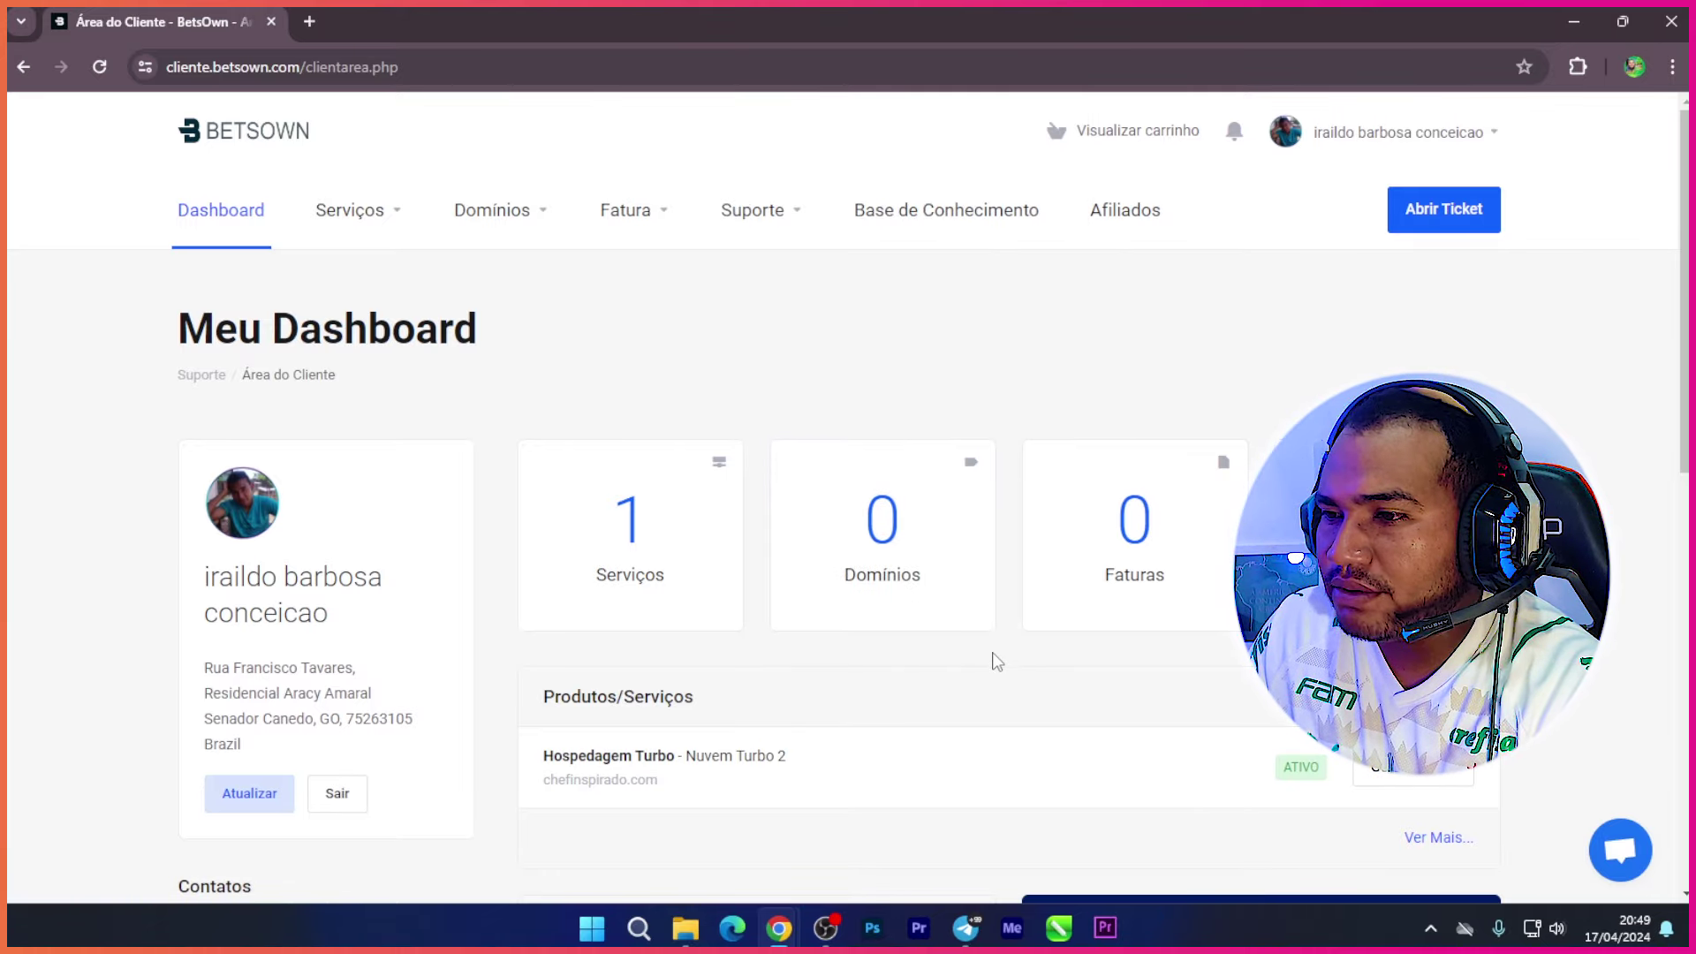
left_click(1137, 562)
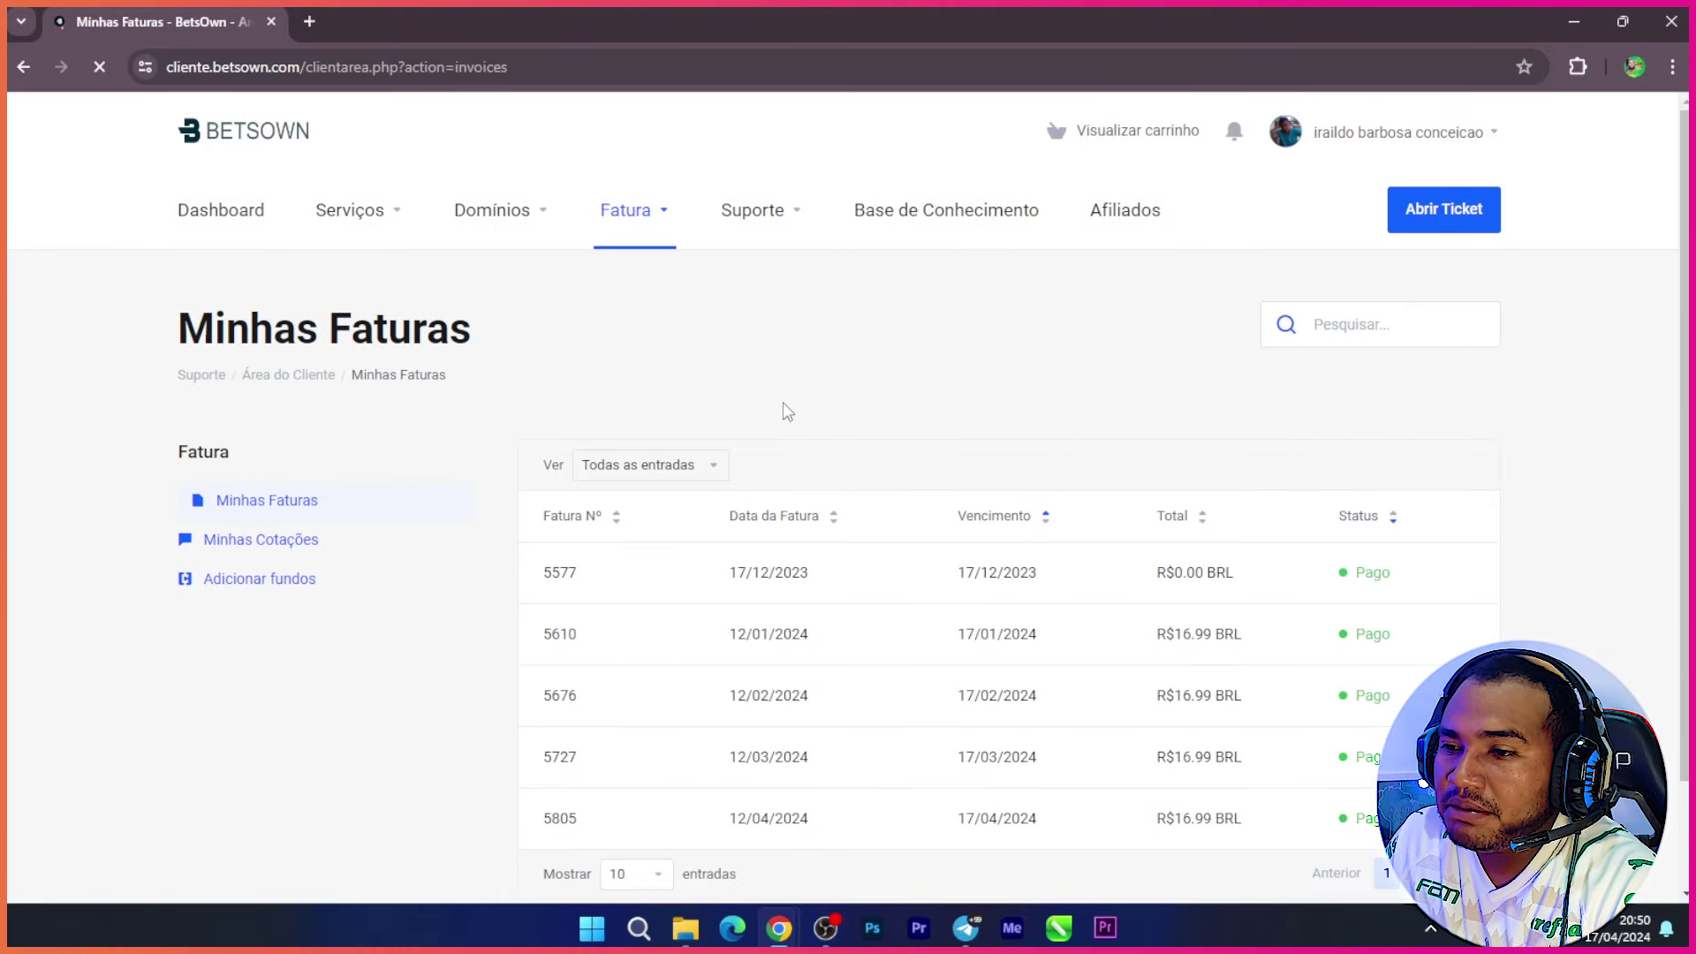
scroll(751, 441, "down", 2)
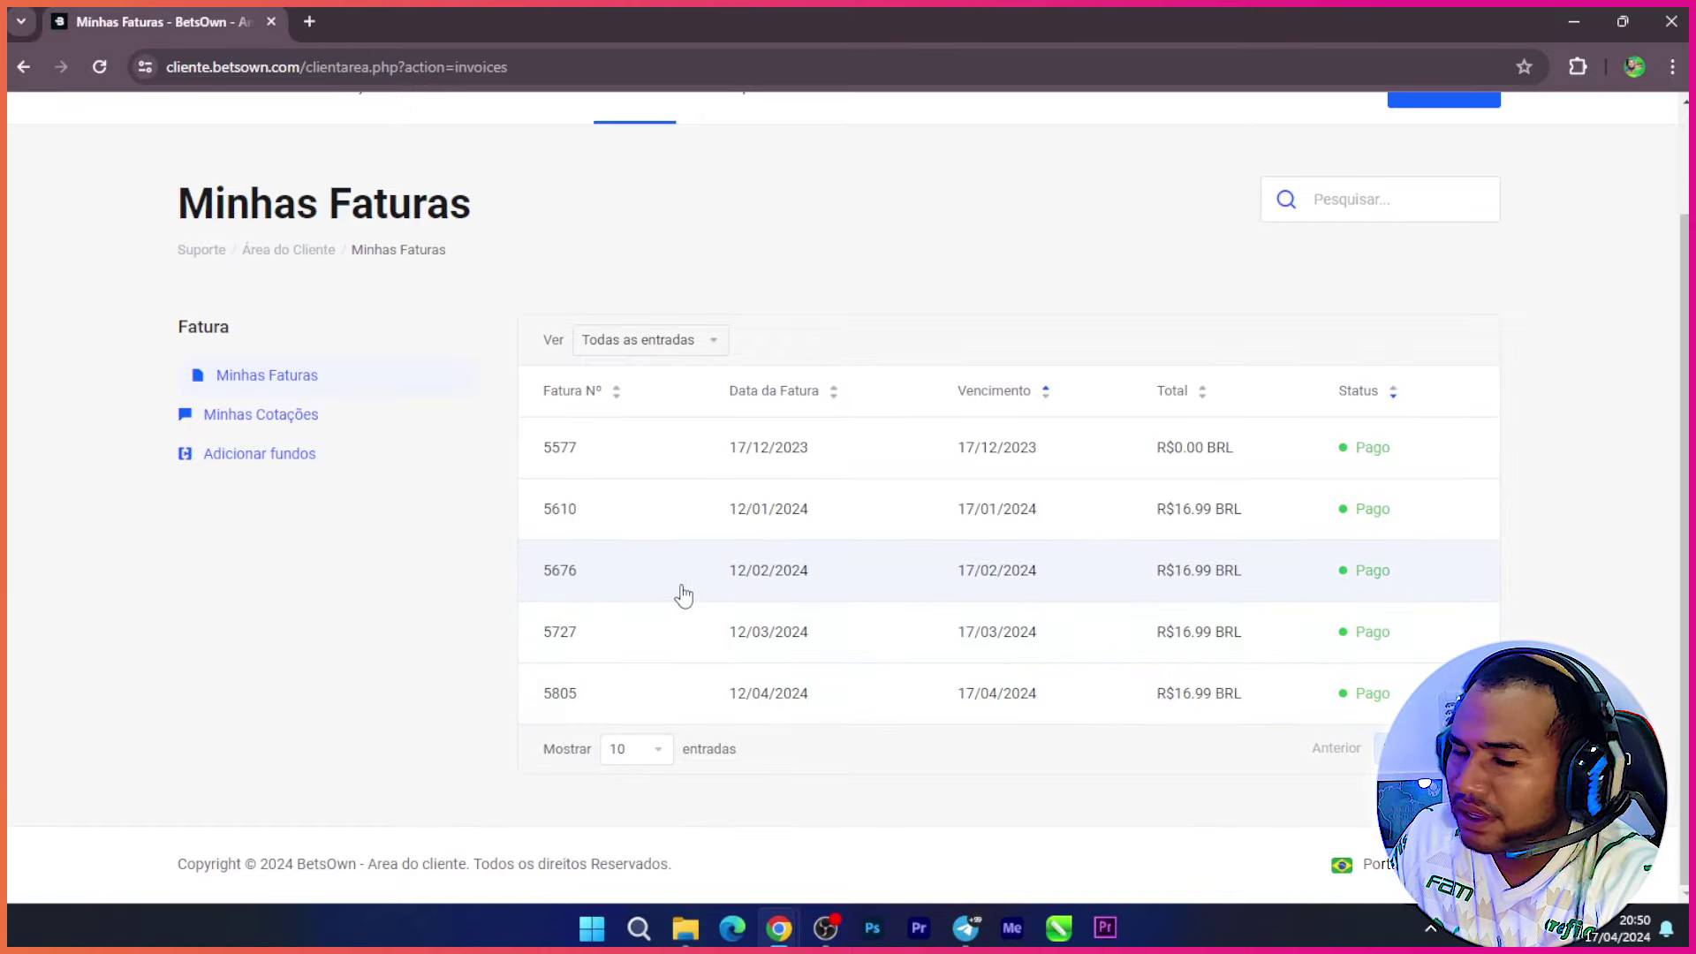
scroll(648, 617, "up", 2)
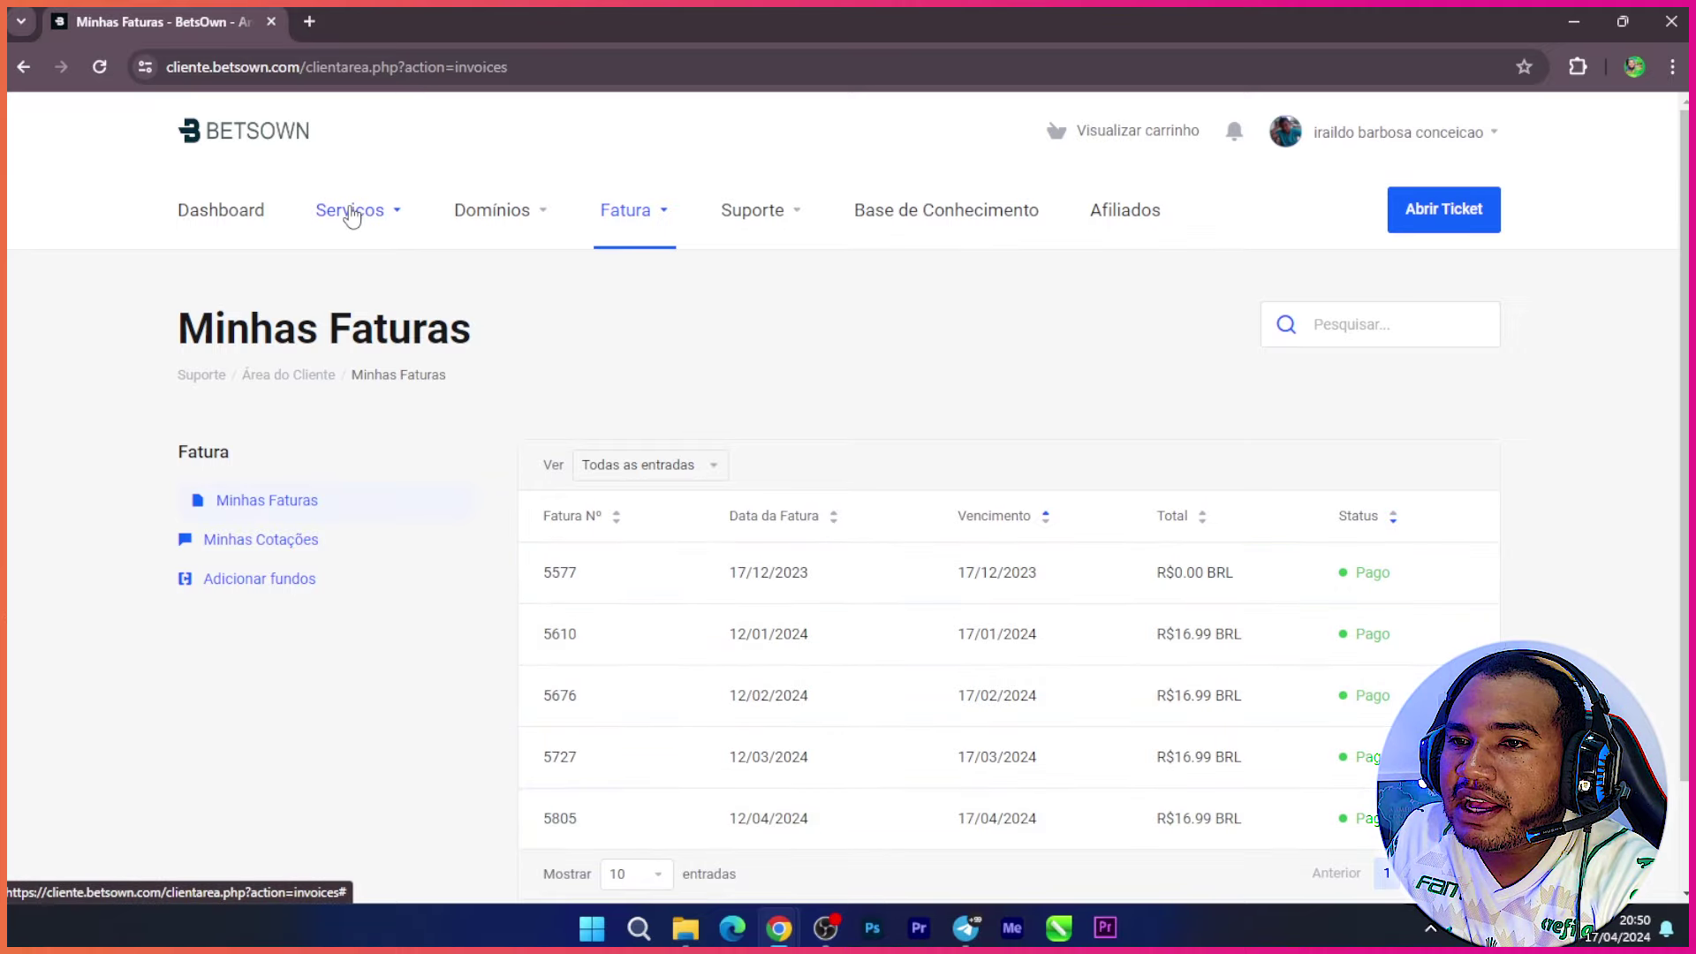
Step: Back on the dashboard, log into cPanel for the Hospedagem Turbo hosting service
left_click(239, 216)
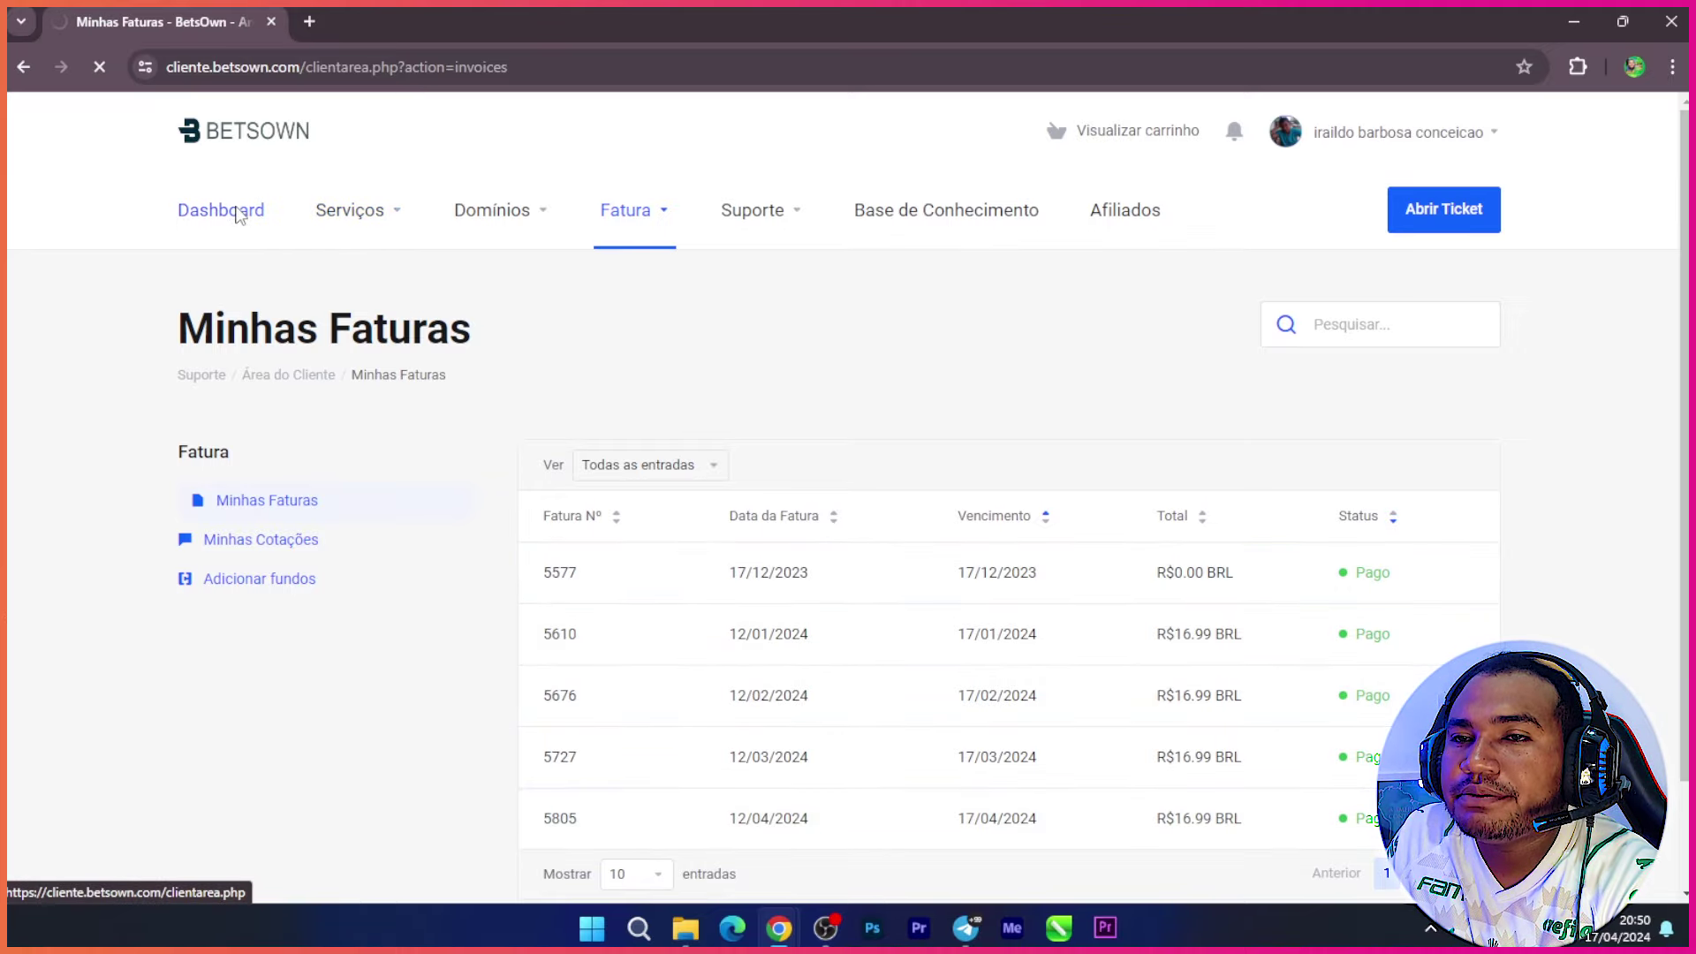
scroll(1216, 495, "down", 3)
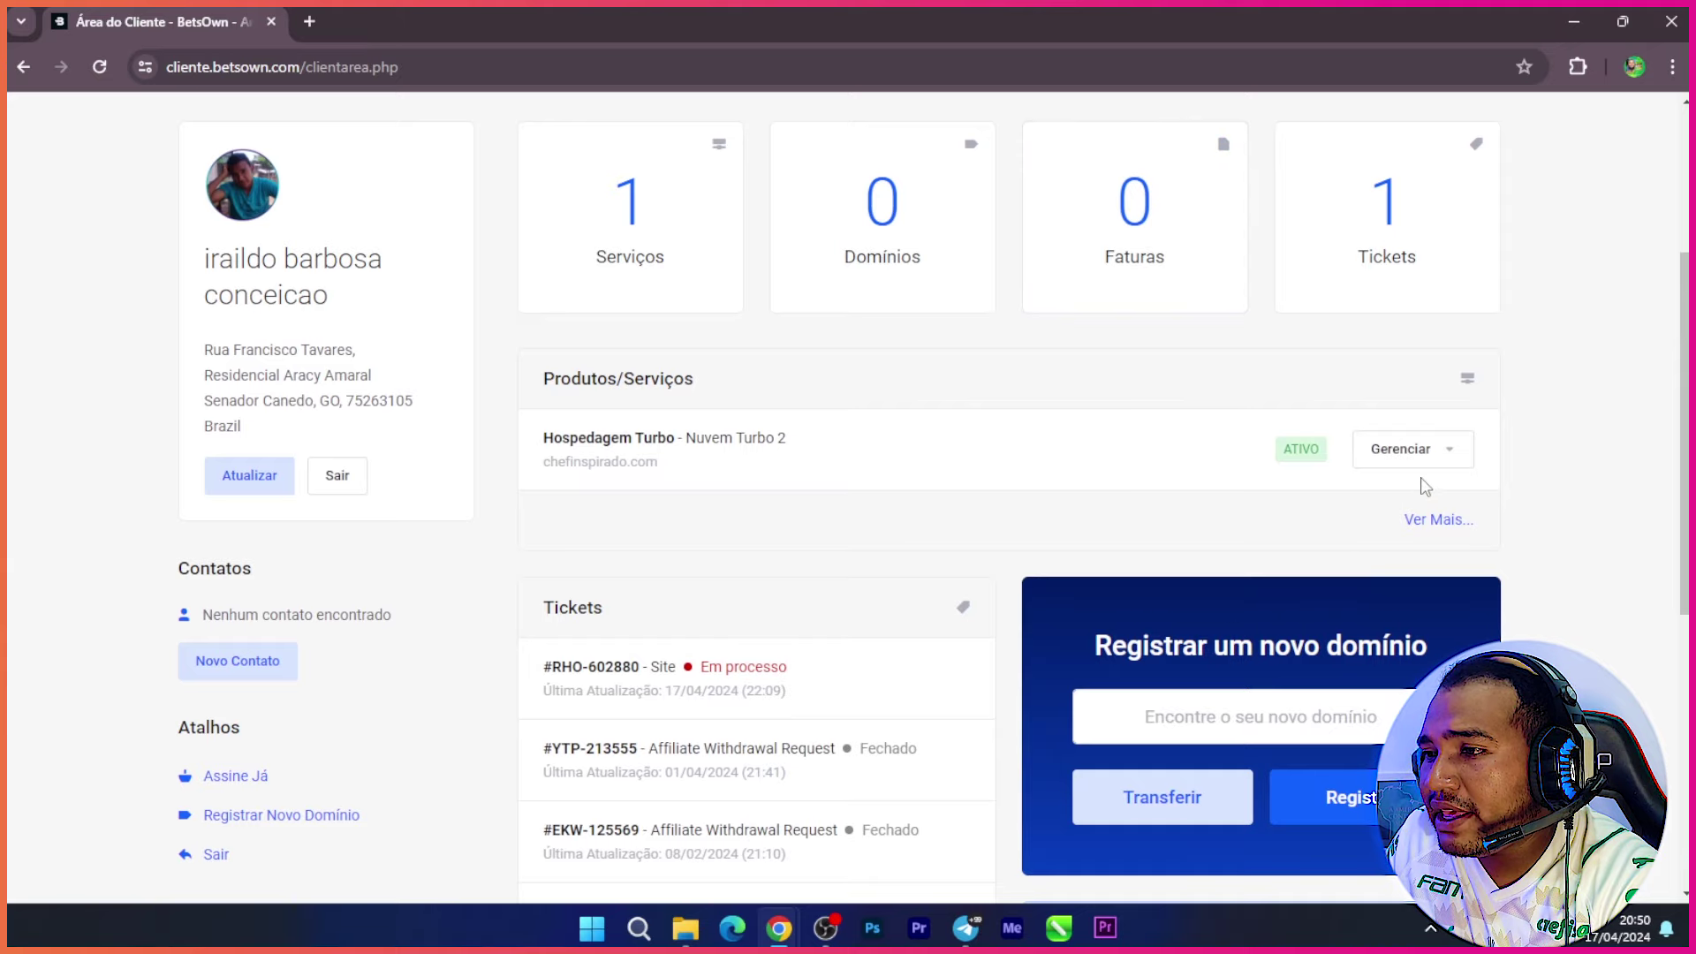
left_click(1450, 456)
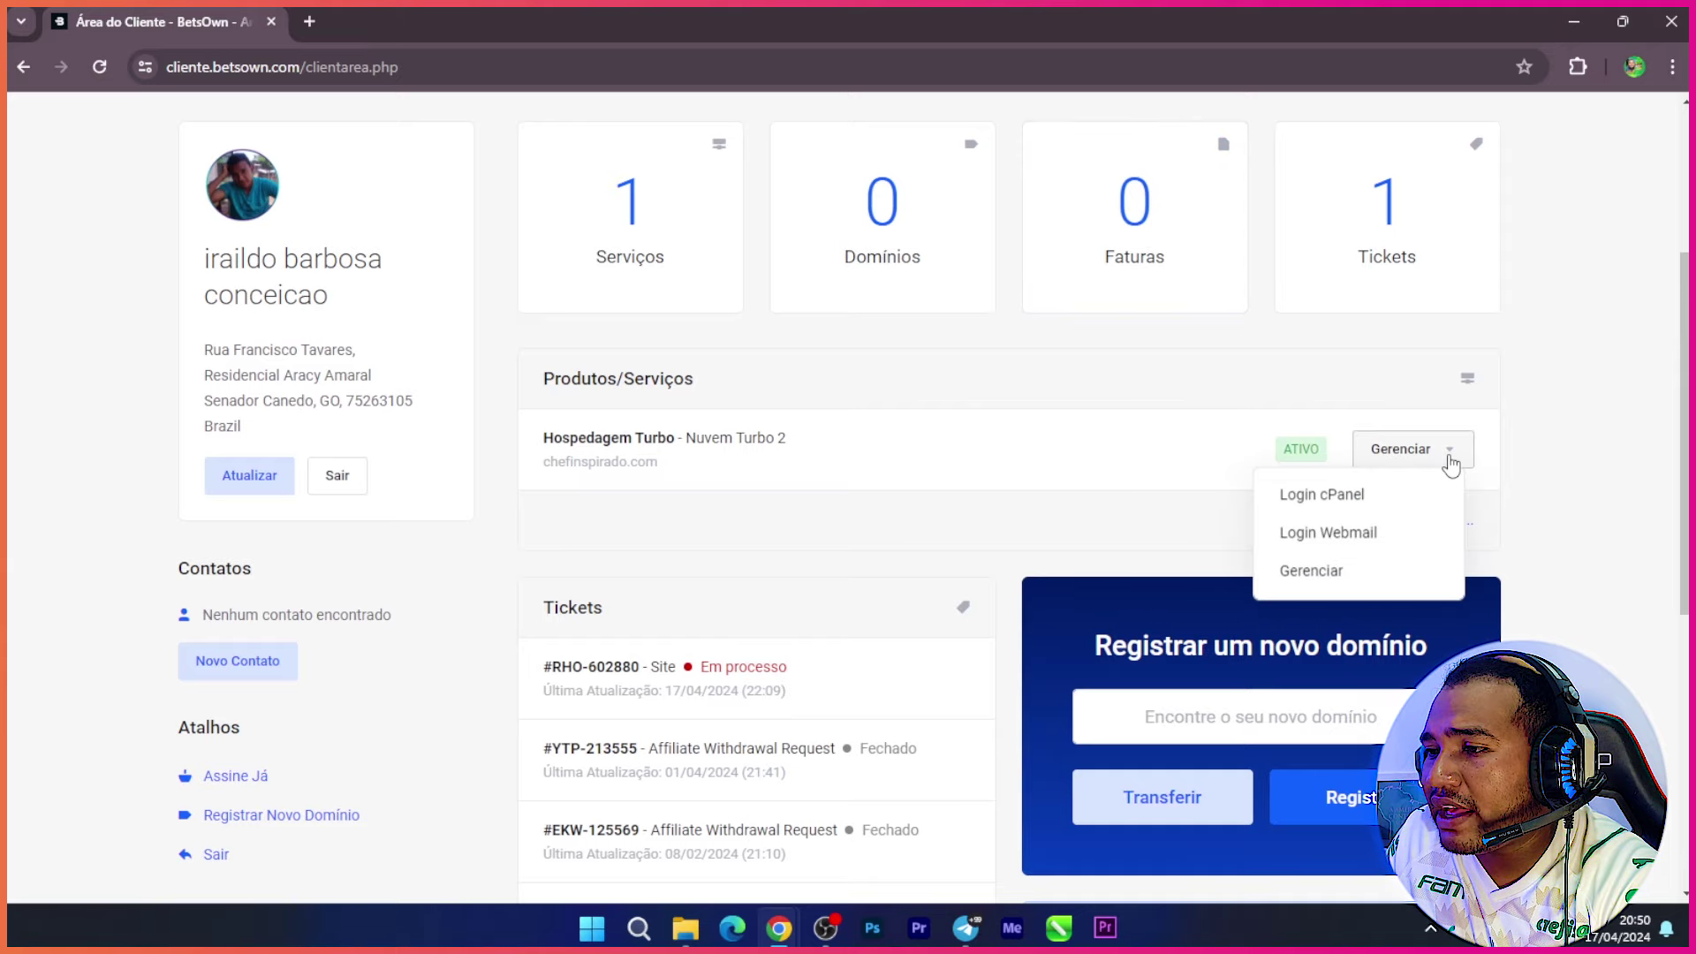
left_click(1329, 497)
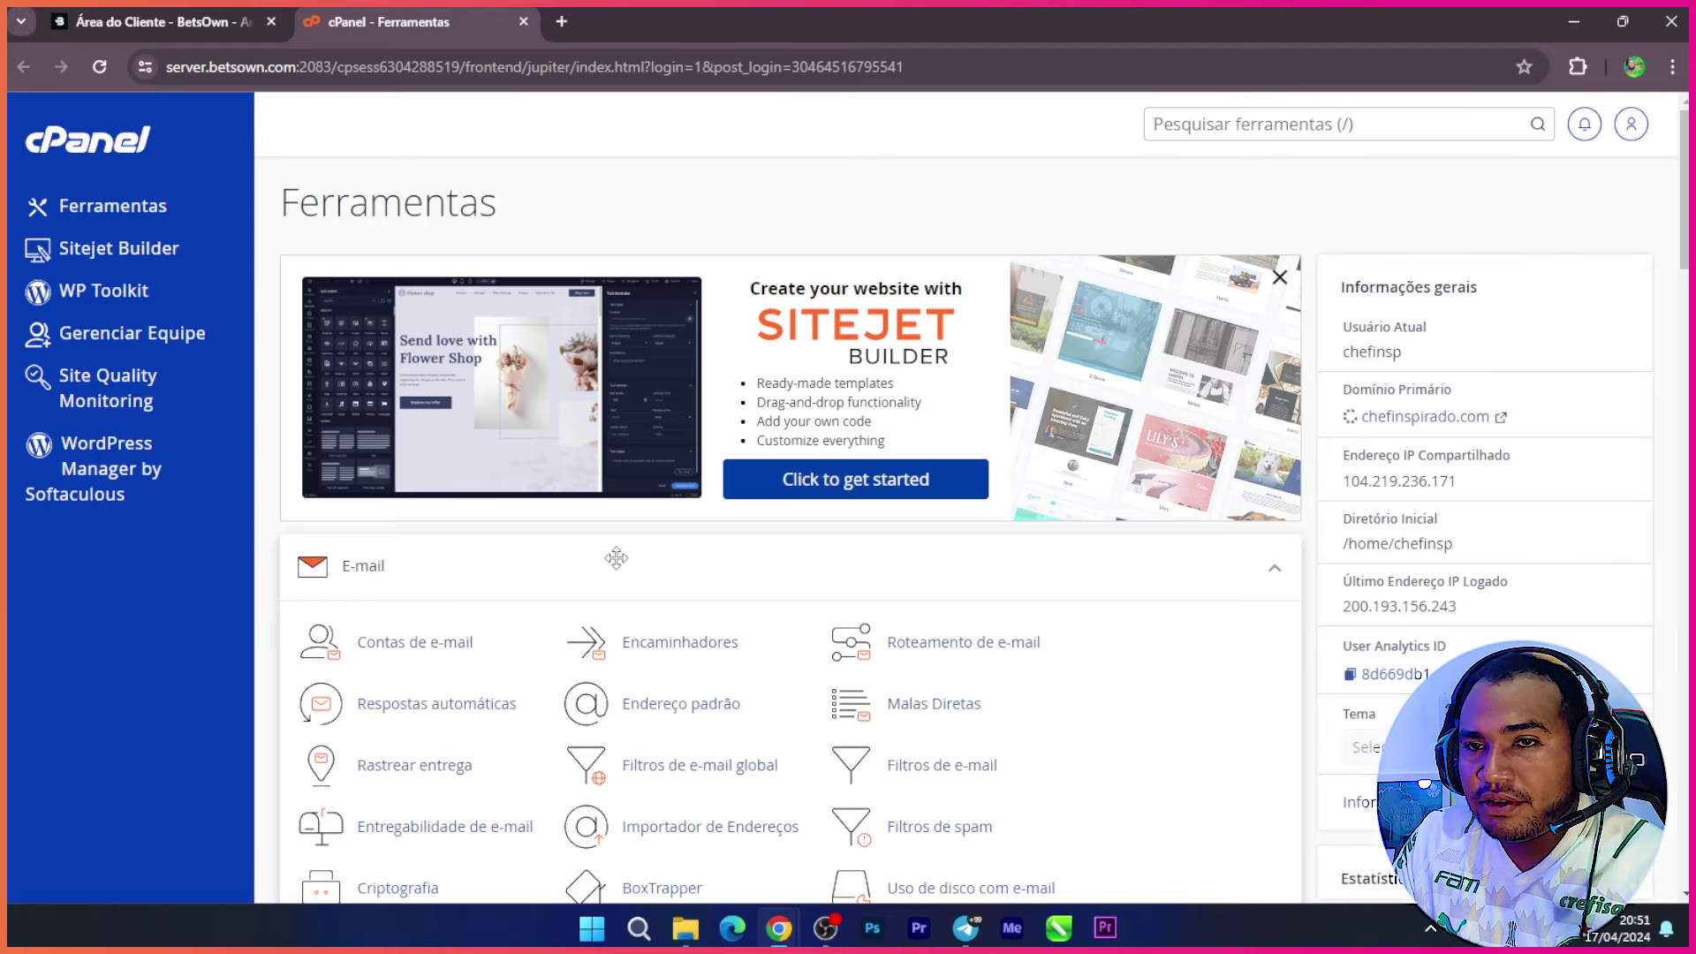
Step: Scroll the cPanel Ferramentas page and open Domínios under the Domínios section
scroll(768, 496, "down", 6)
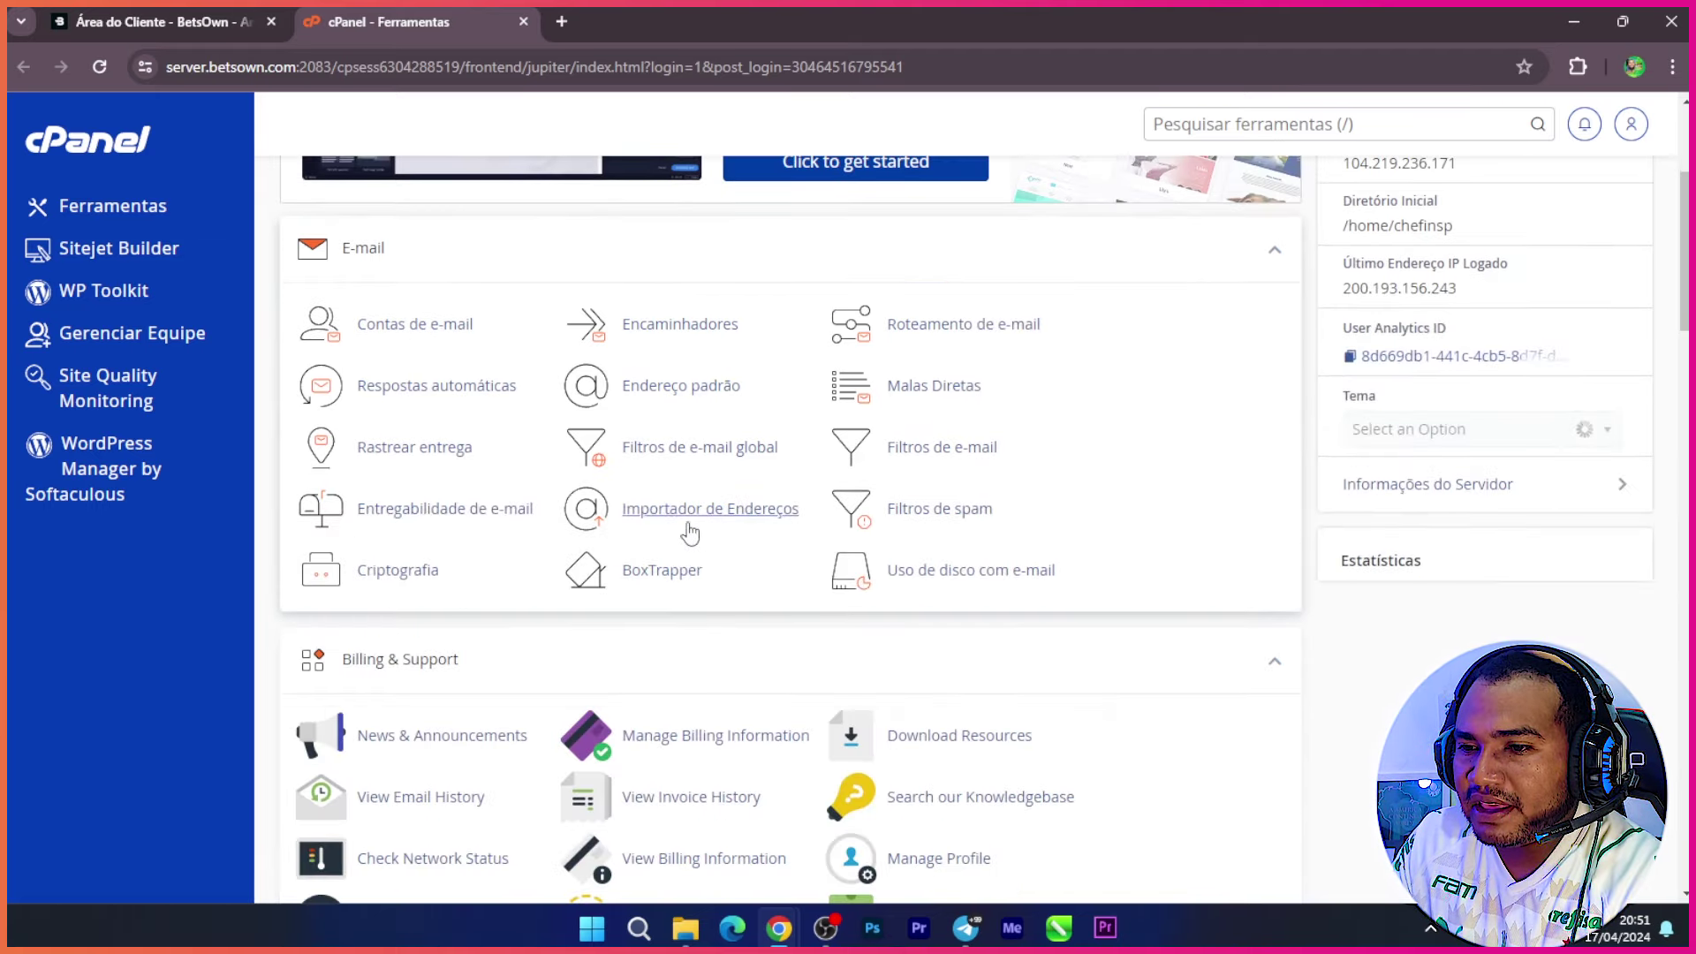
scroll(706, 493, "down", 15)
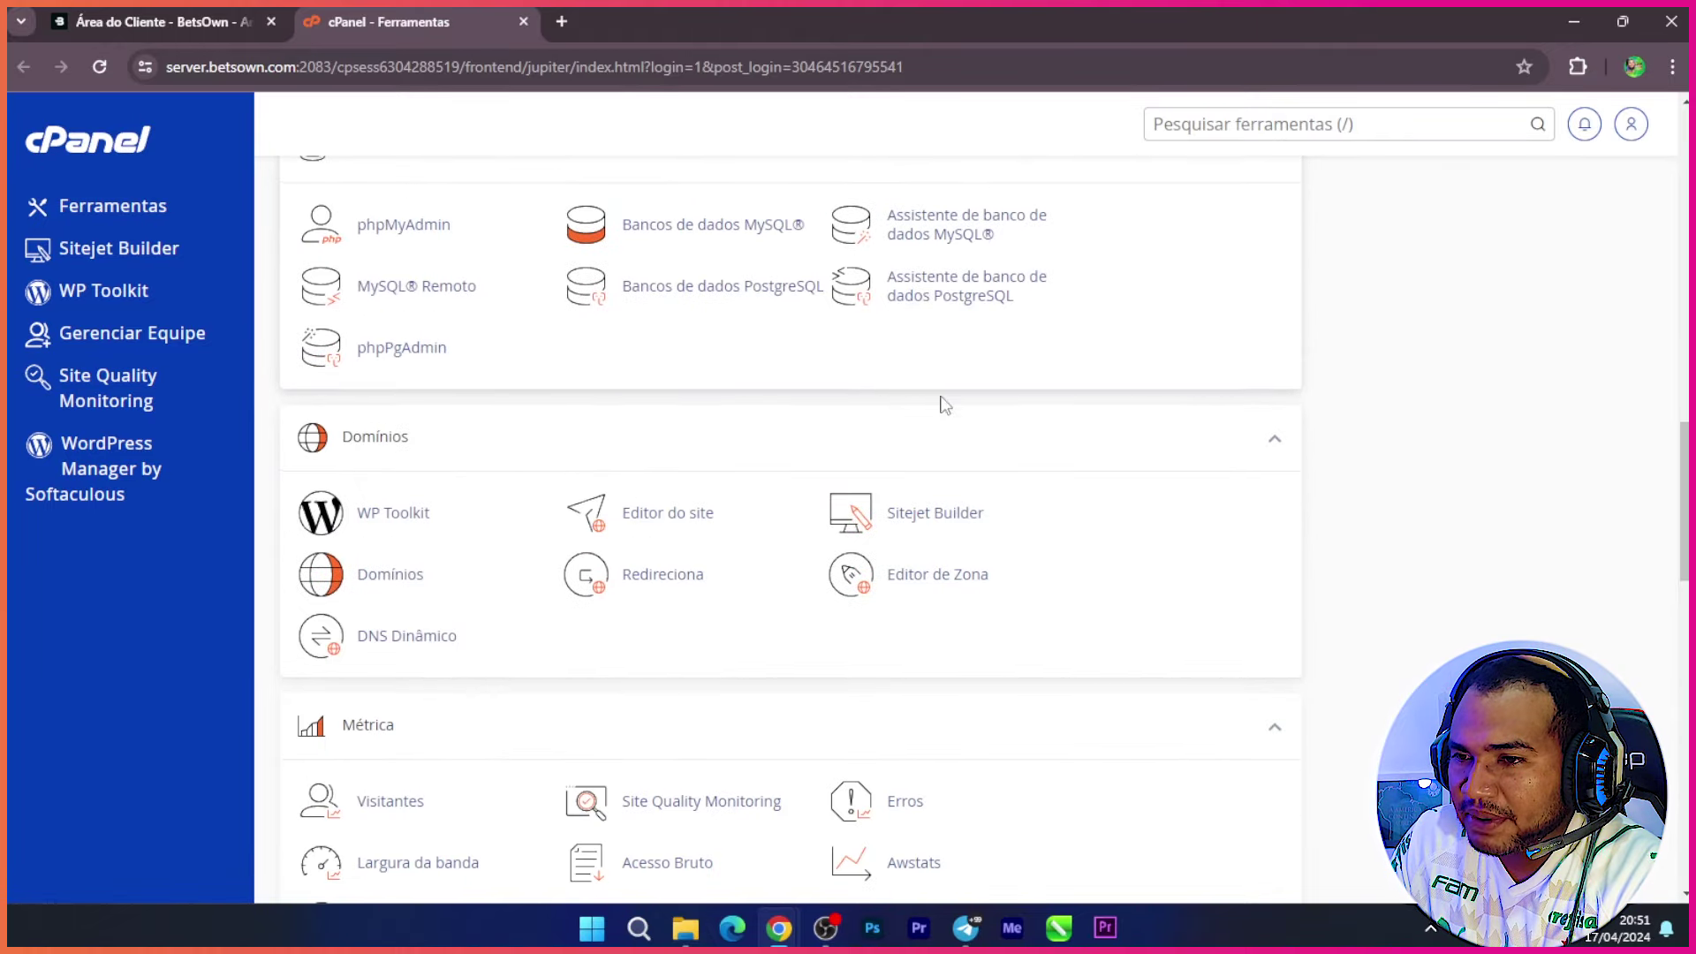
scroll(656, 424, "down", 10)
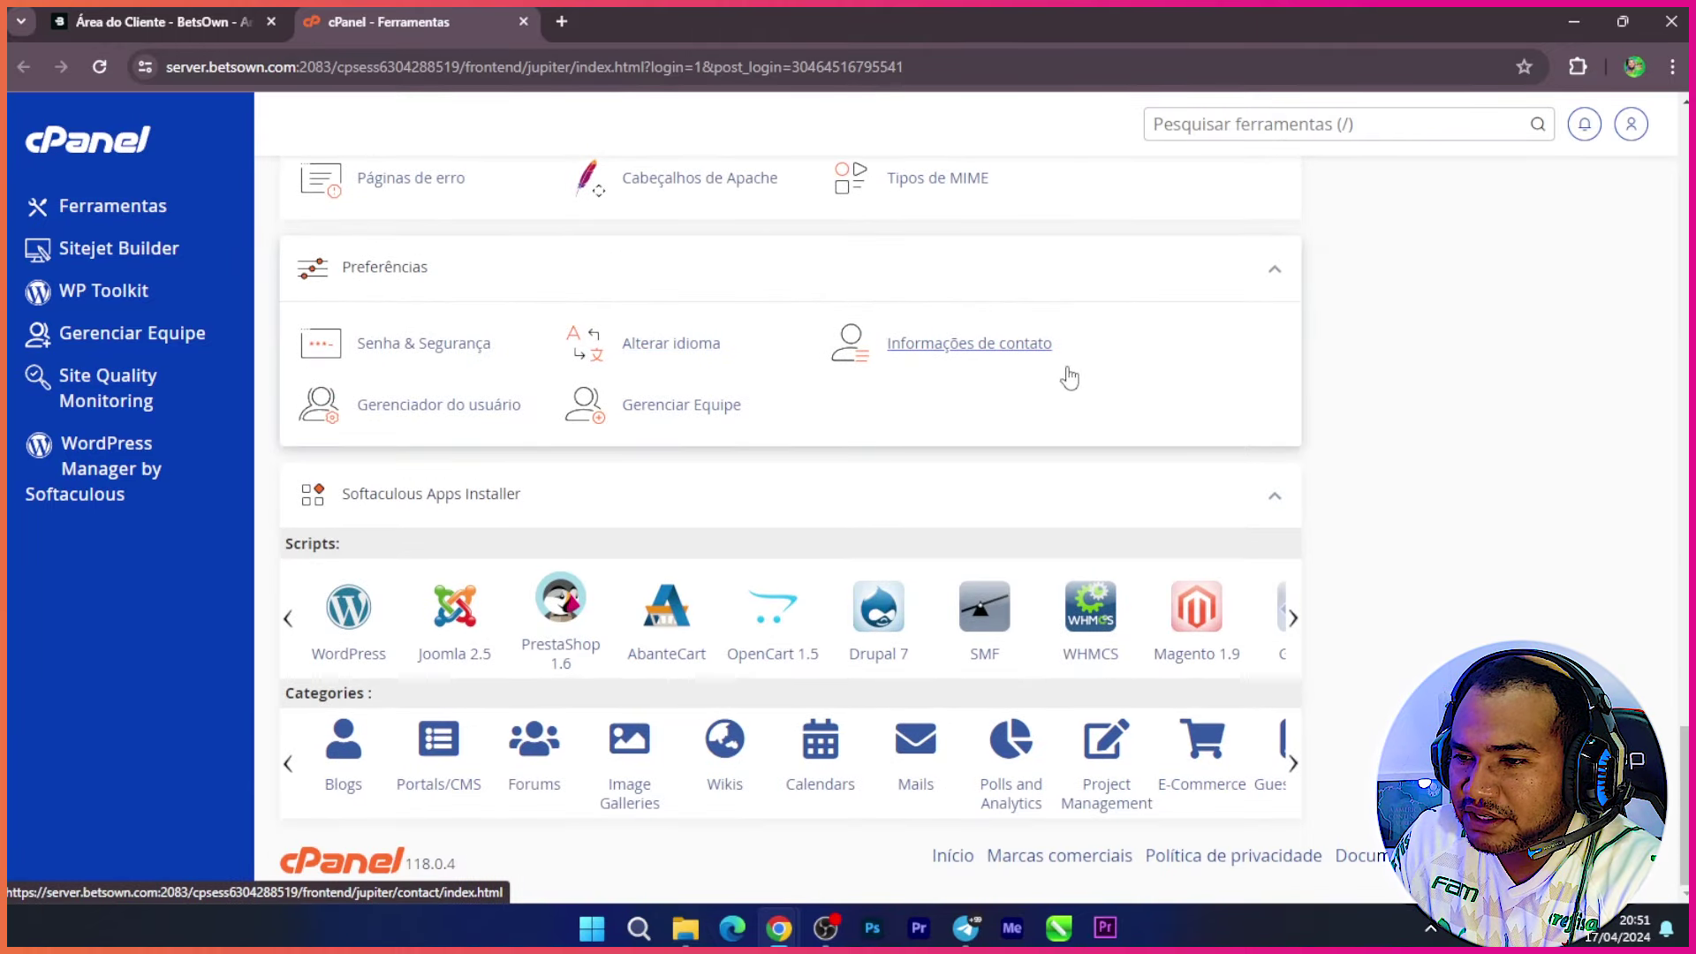
scroll(842, 609, "up", 10)
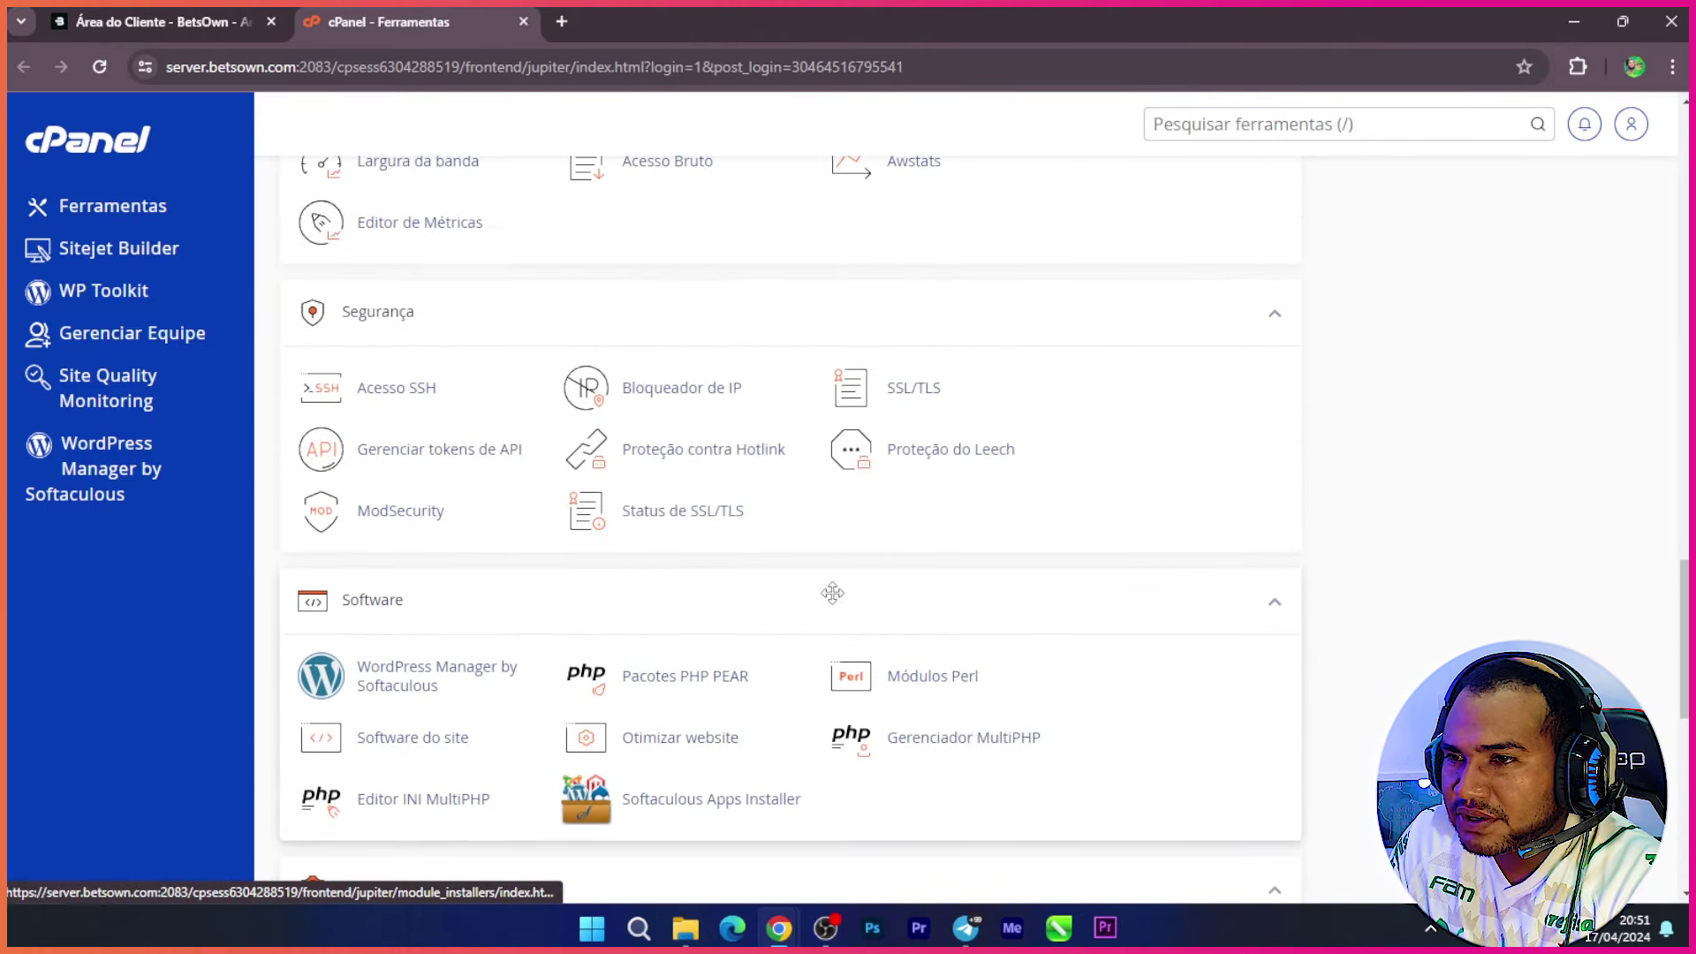
scroll(795, 618, "up", 15)
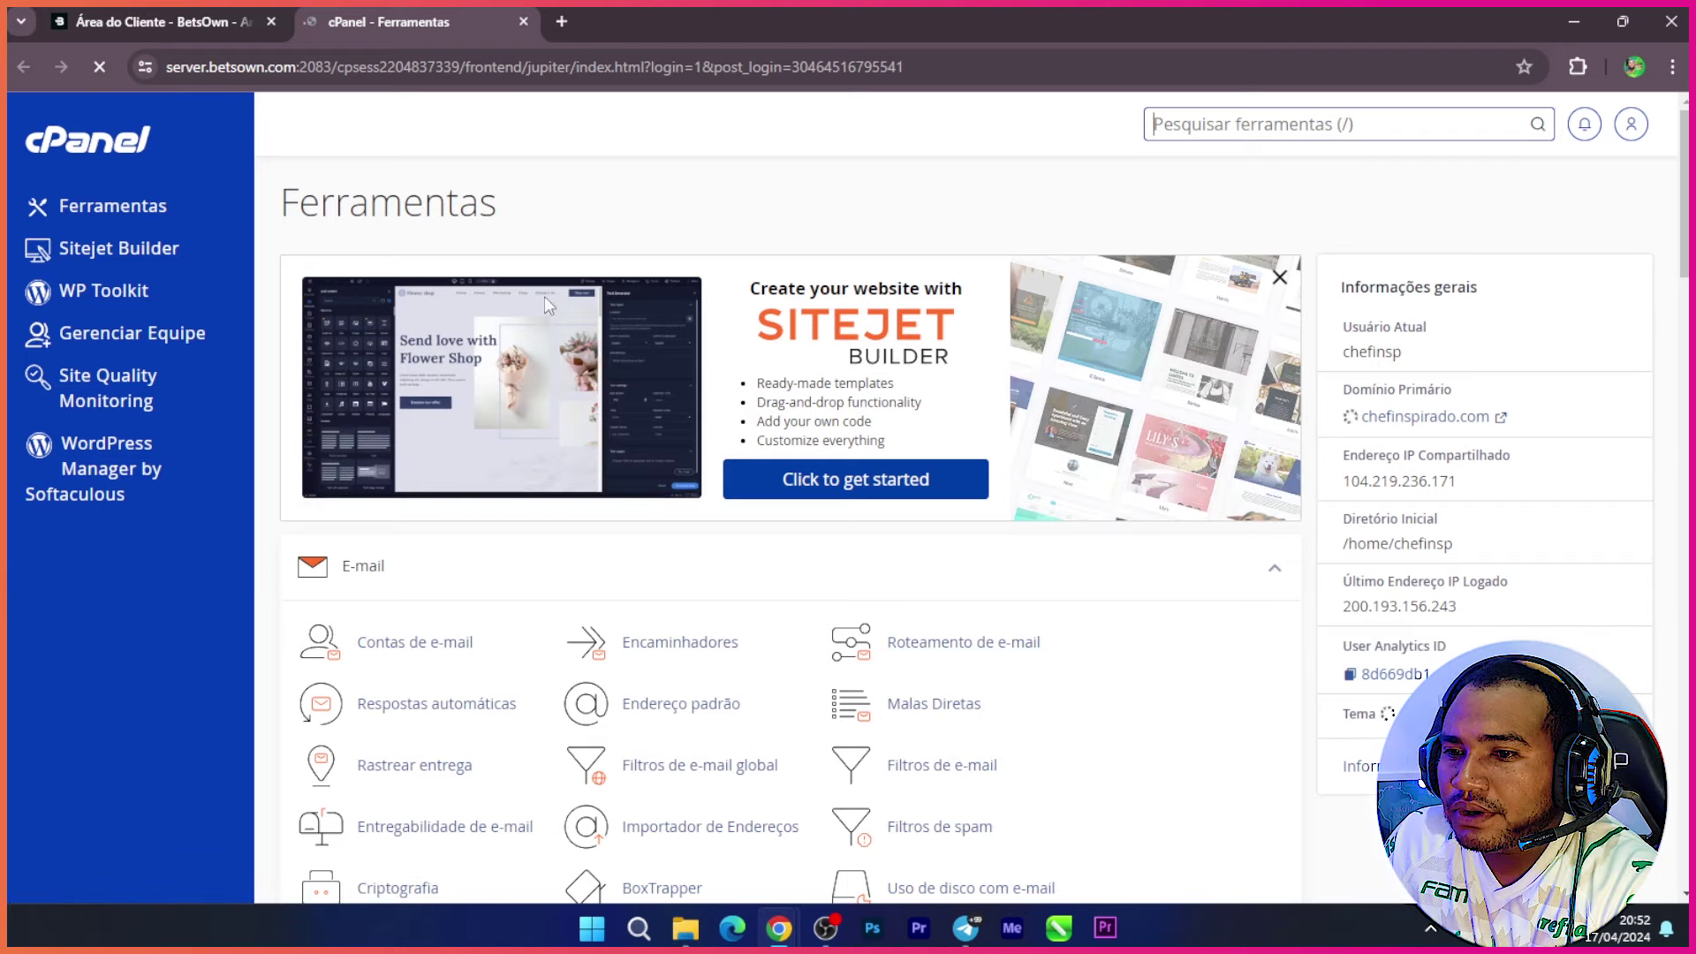
scroll(552, 433, "down", 9)
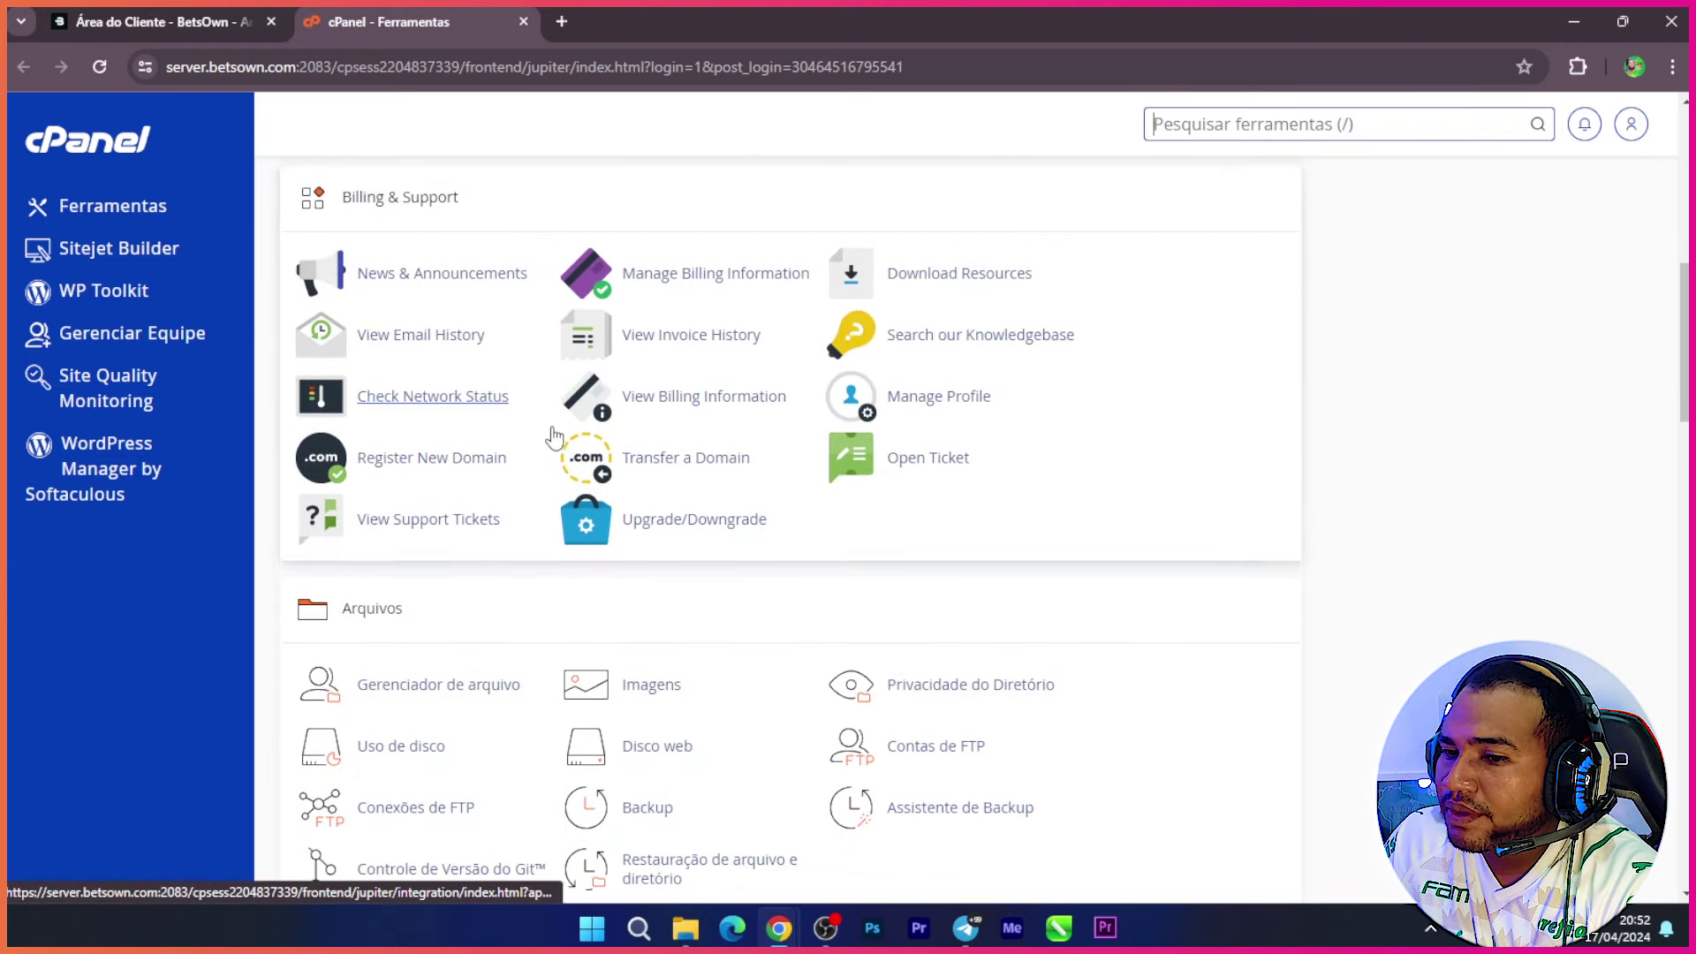
scroll(554, 436, "down", 9)
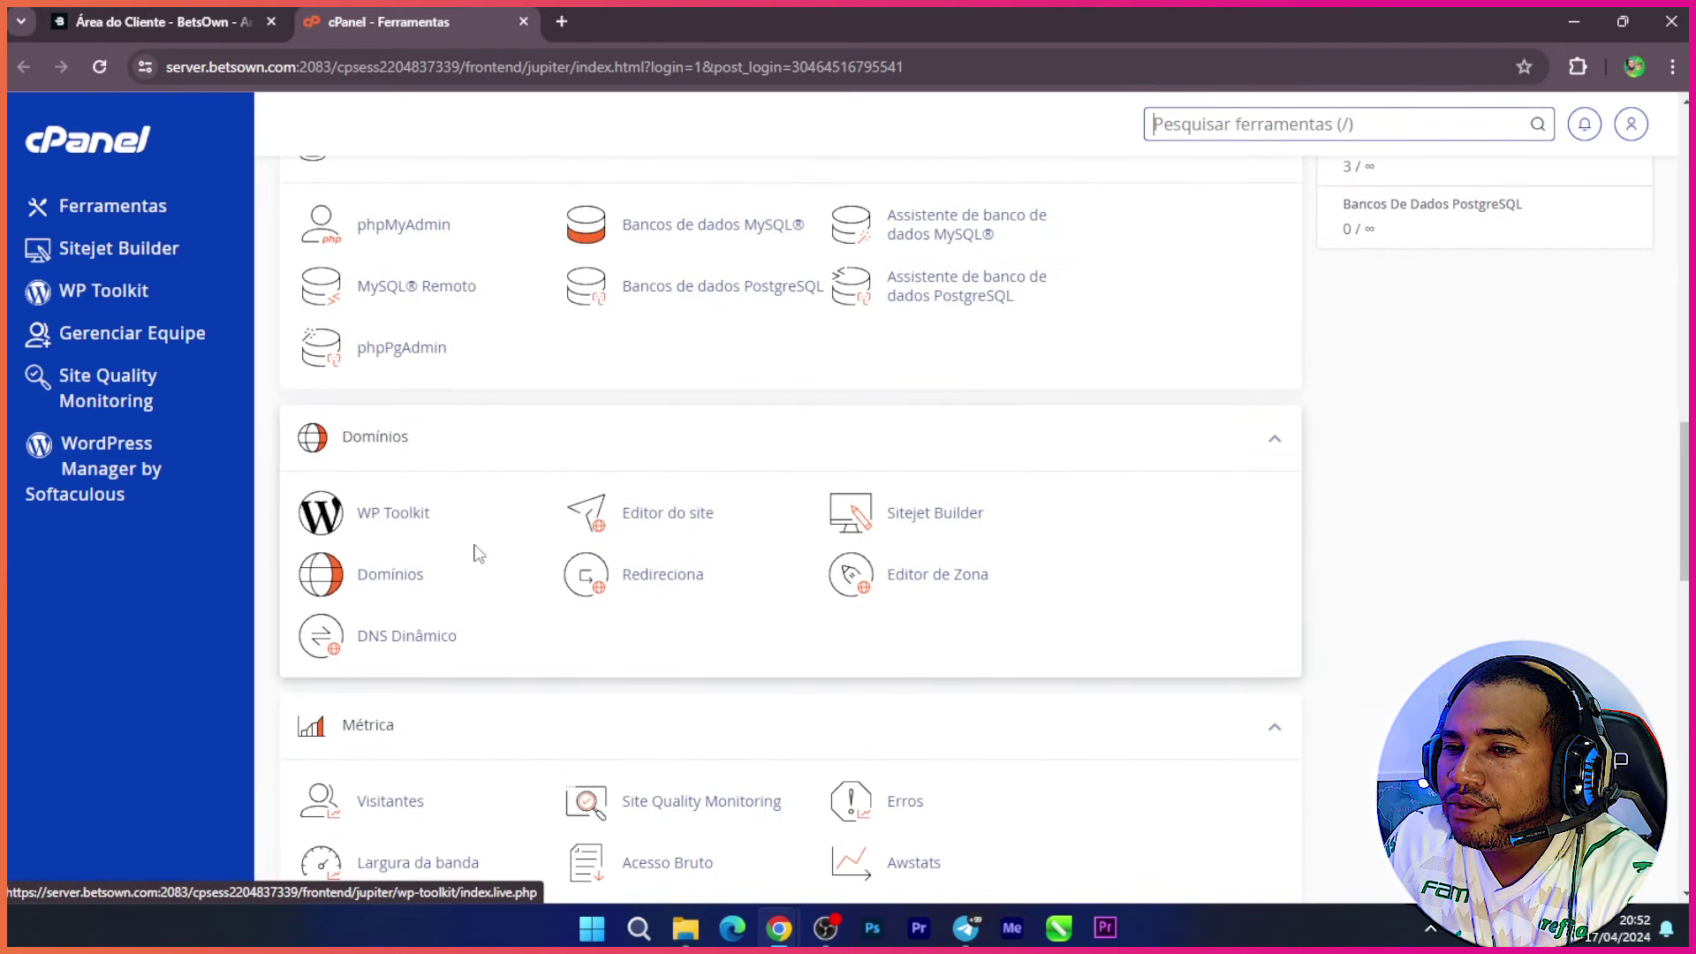
left_click(401, 579)
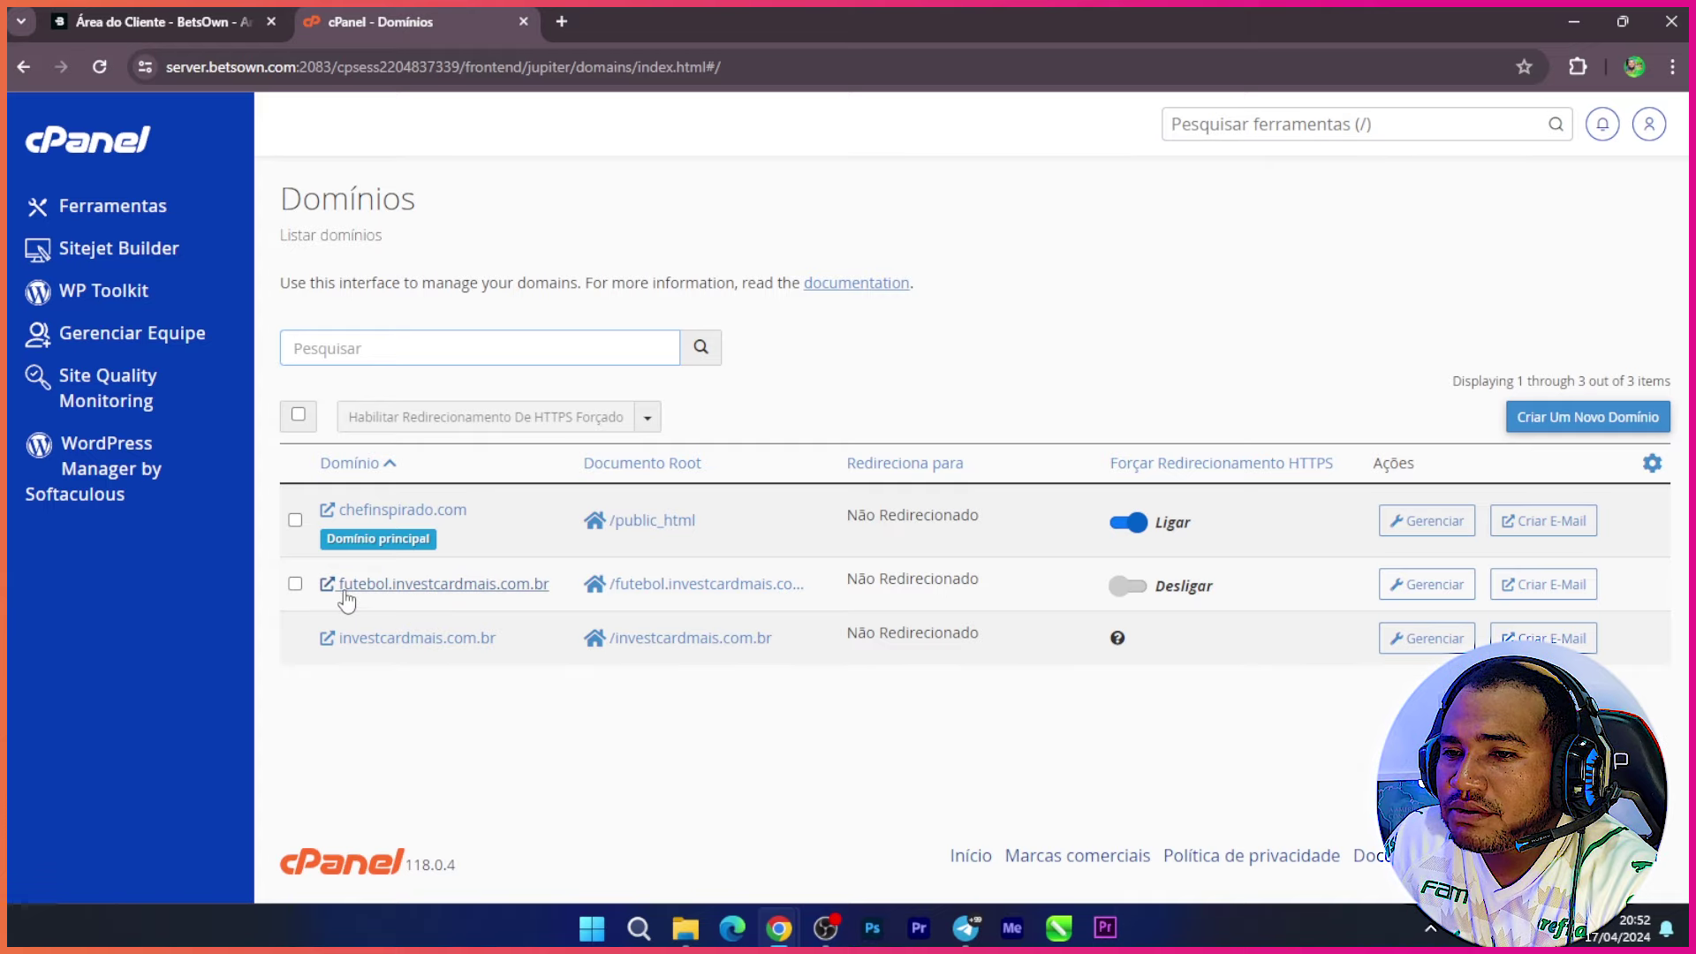
Step: Remove futebol.investcardmais.com.br and open the empty Criar um Novo Domínio form
left_click(1426, 584)
scroll(522, 583, "down", 1)
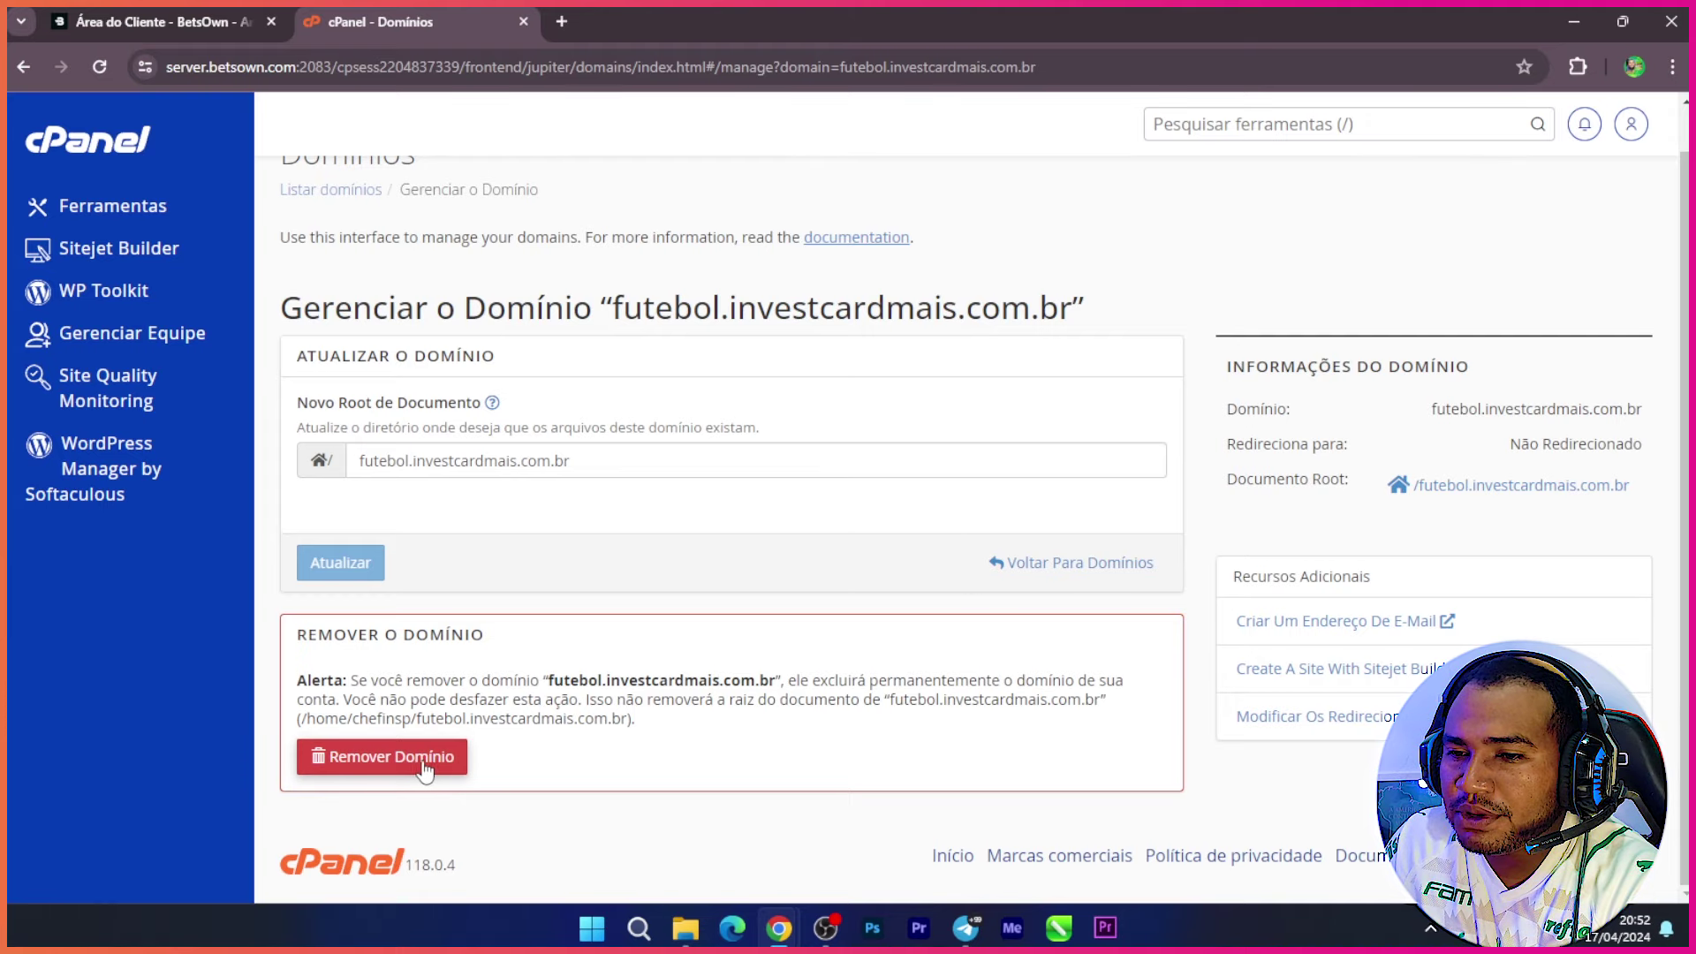
left_click(389, 757)
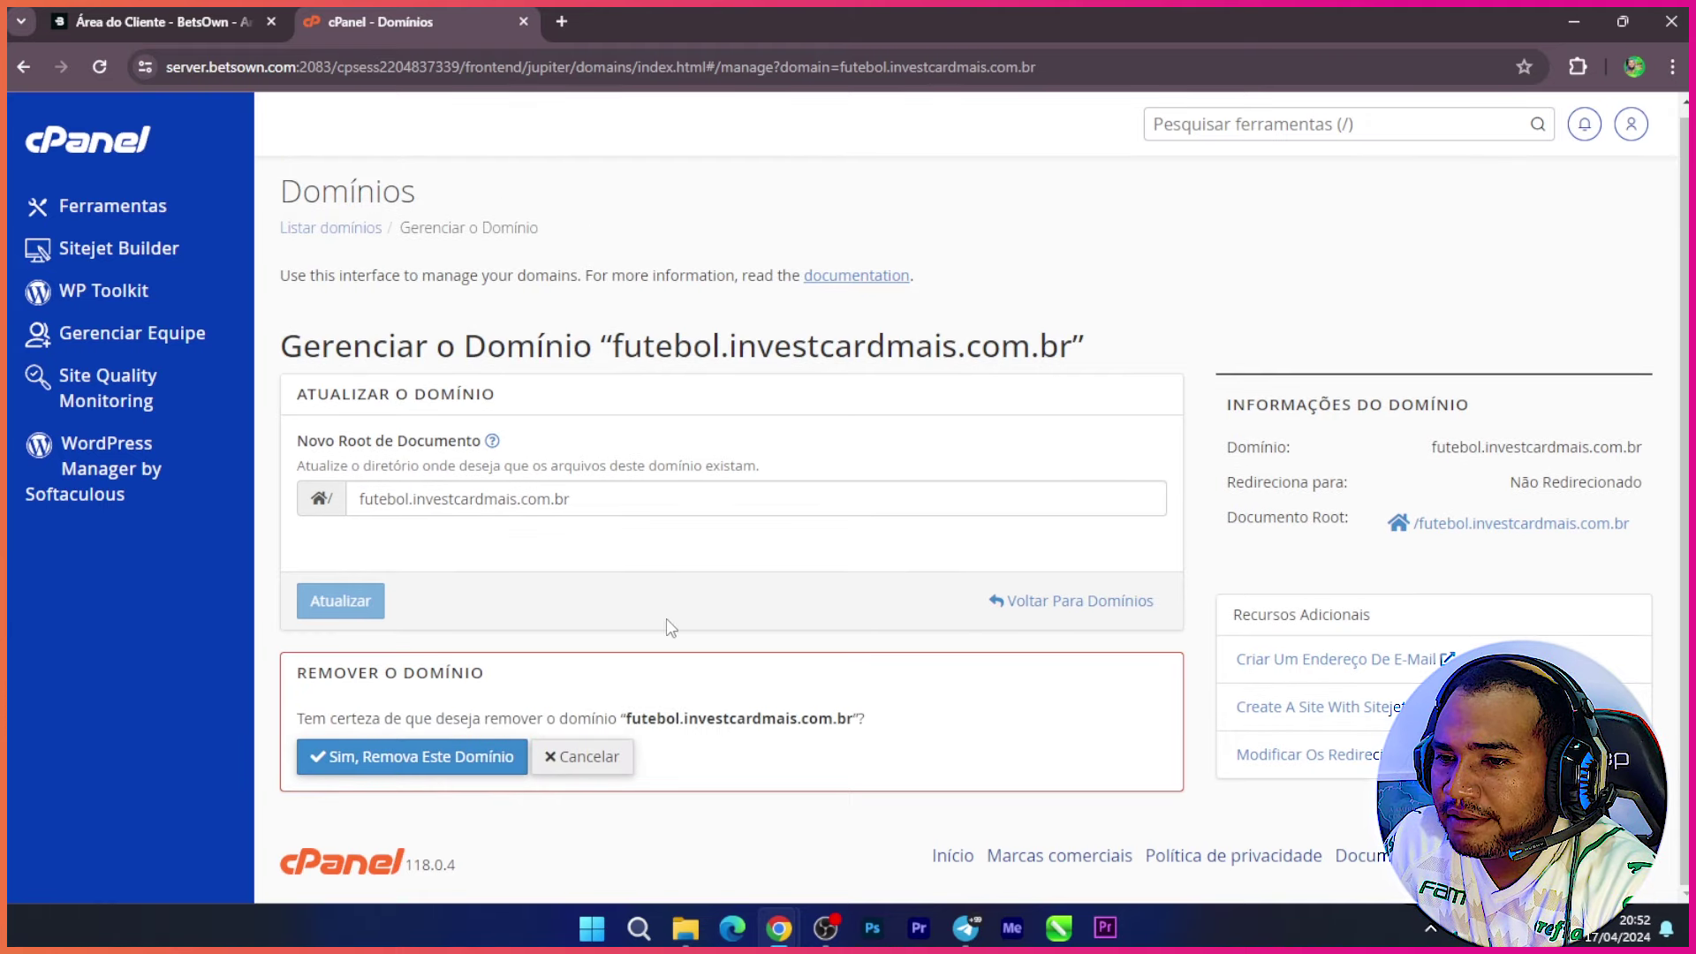
left_click(428, 757)
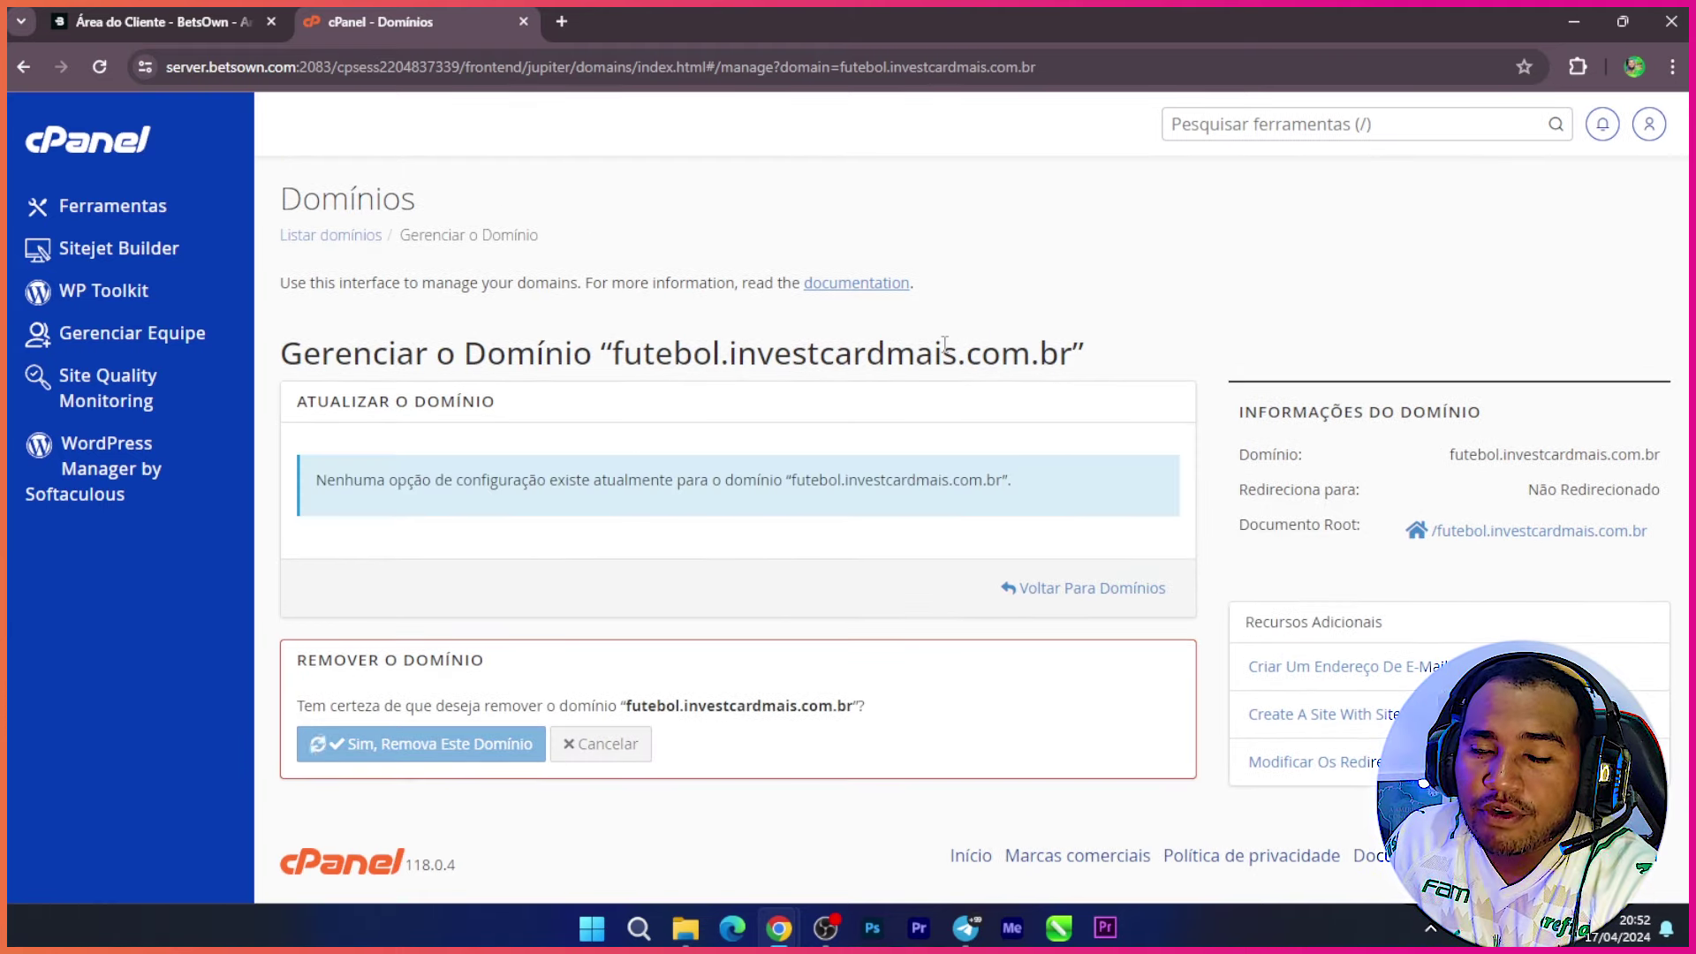
scroll(824, 376, "down", 1)
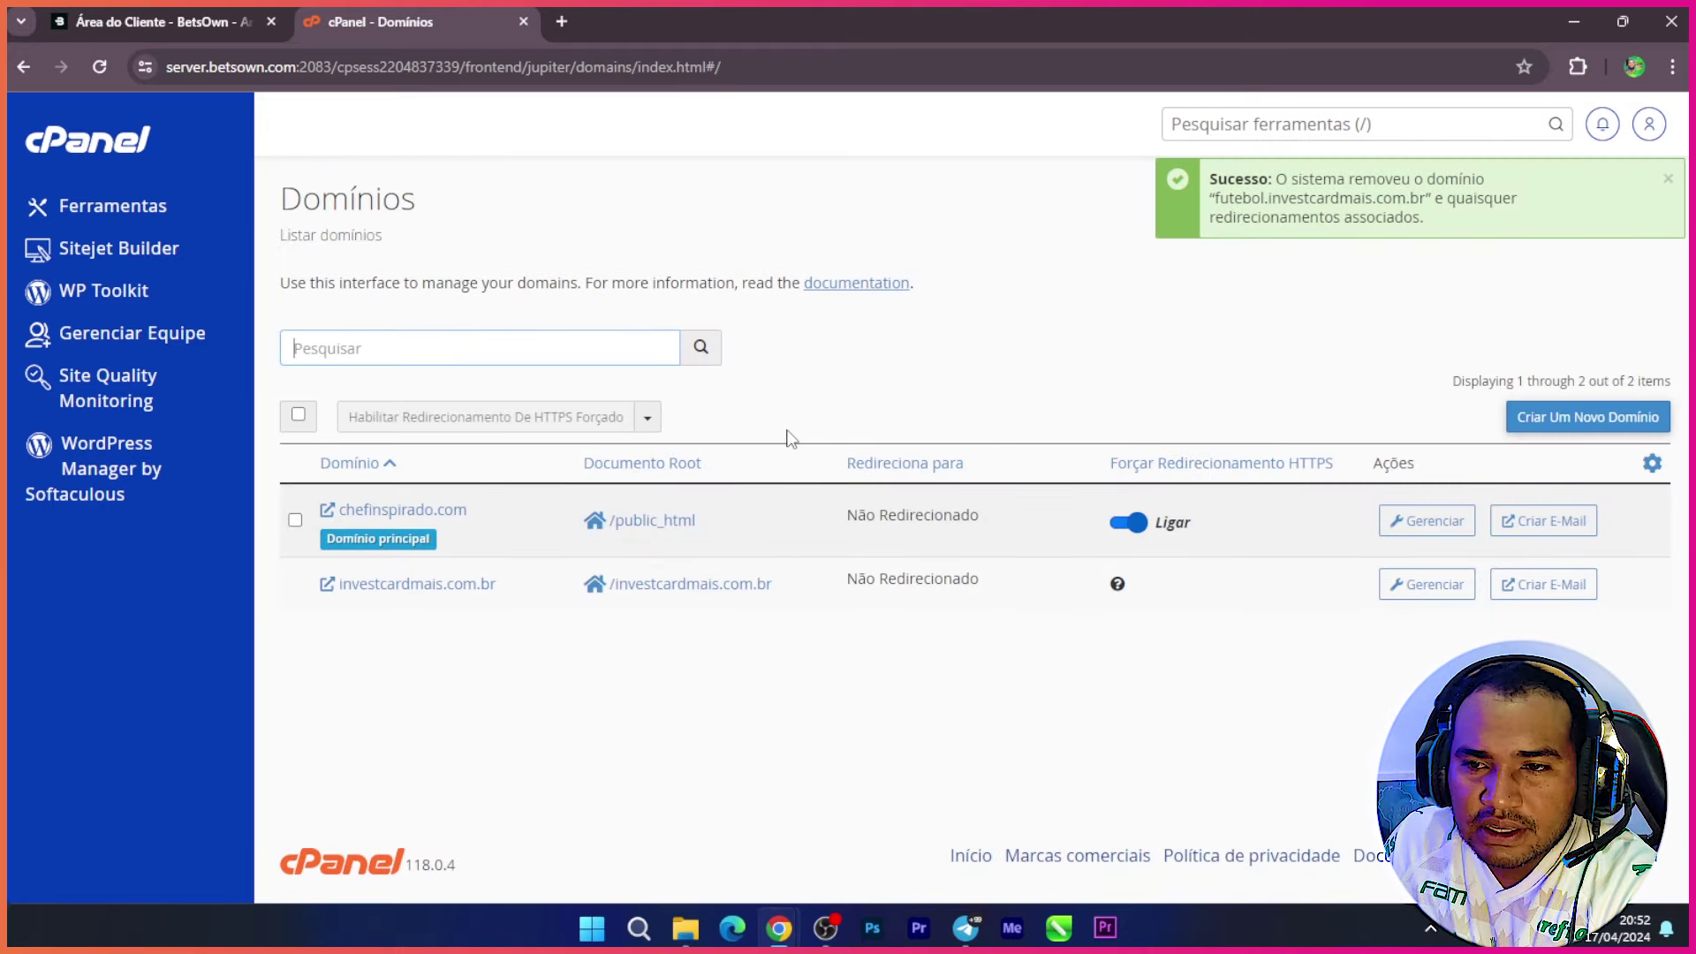
left_click(1668, 178)
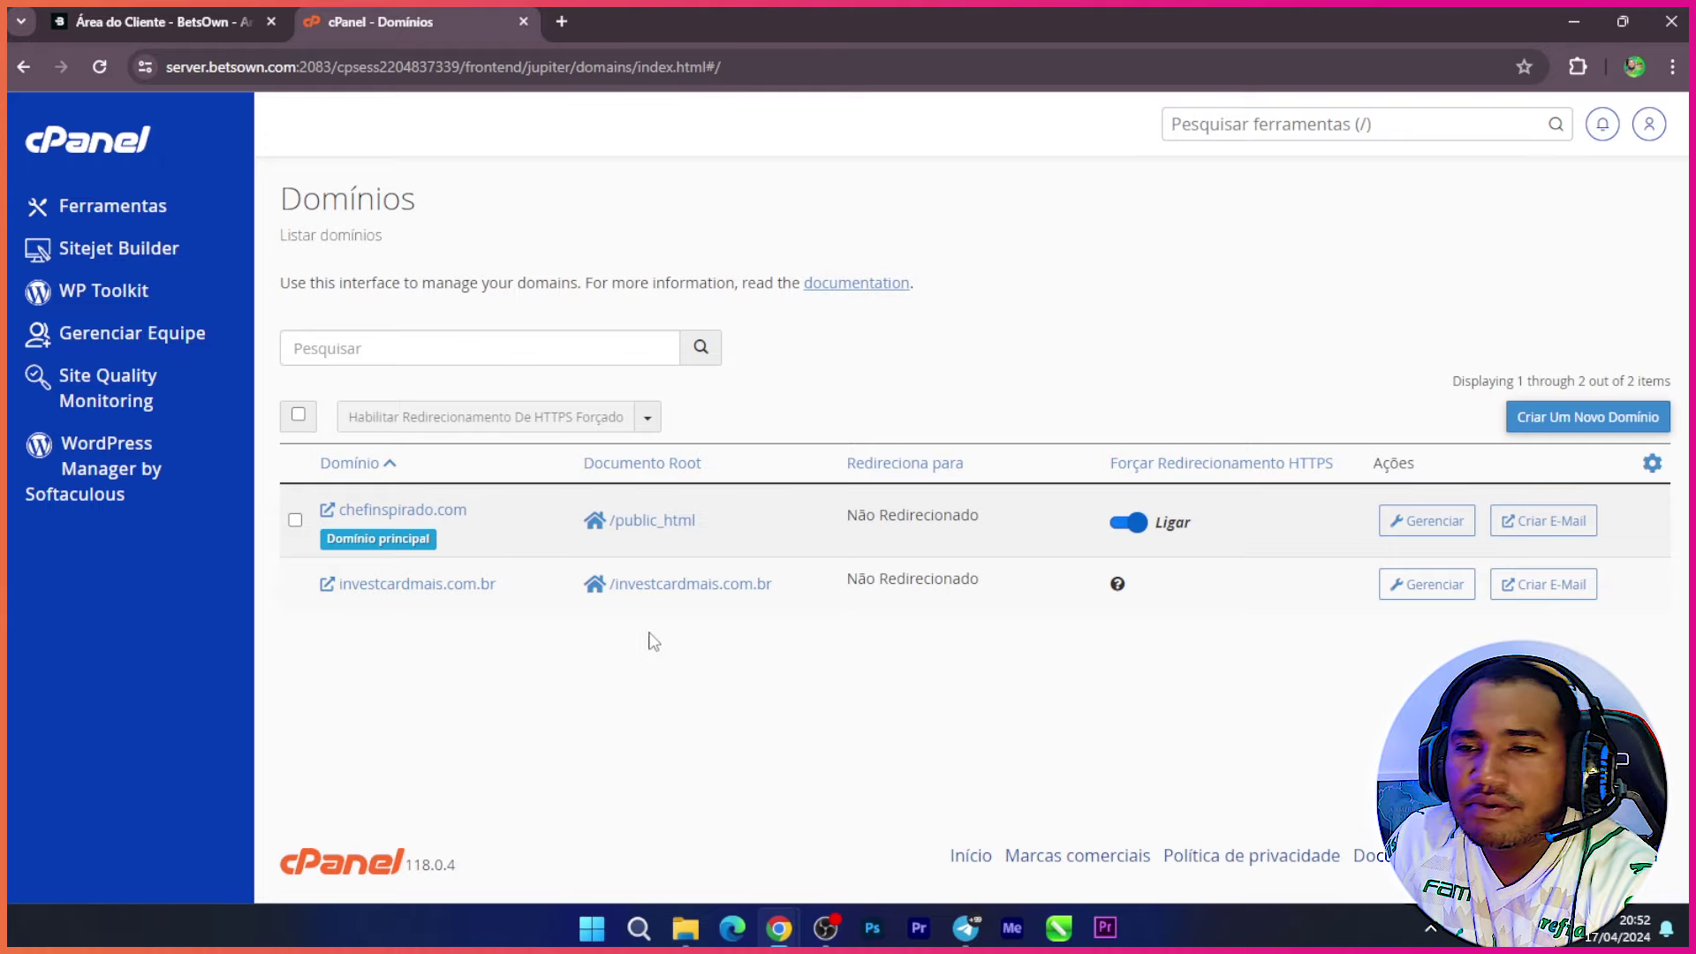
left_click(1563, 417)
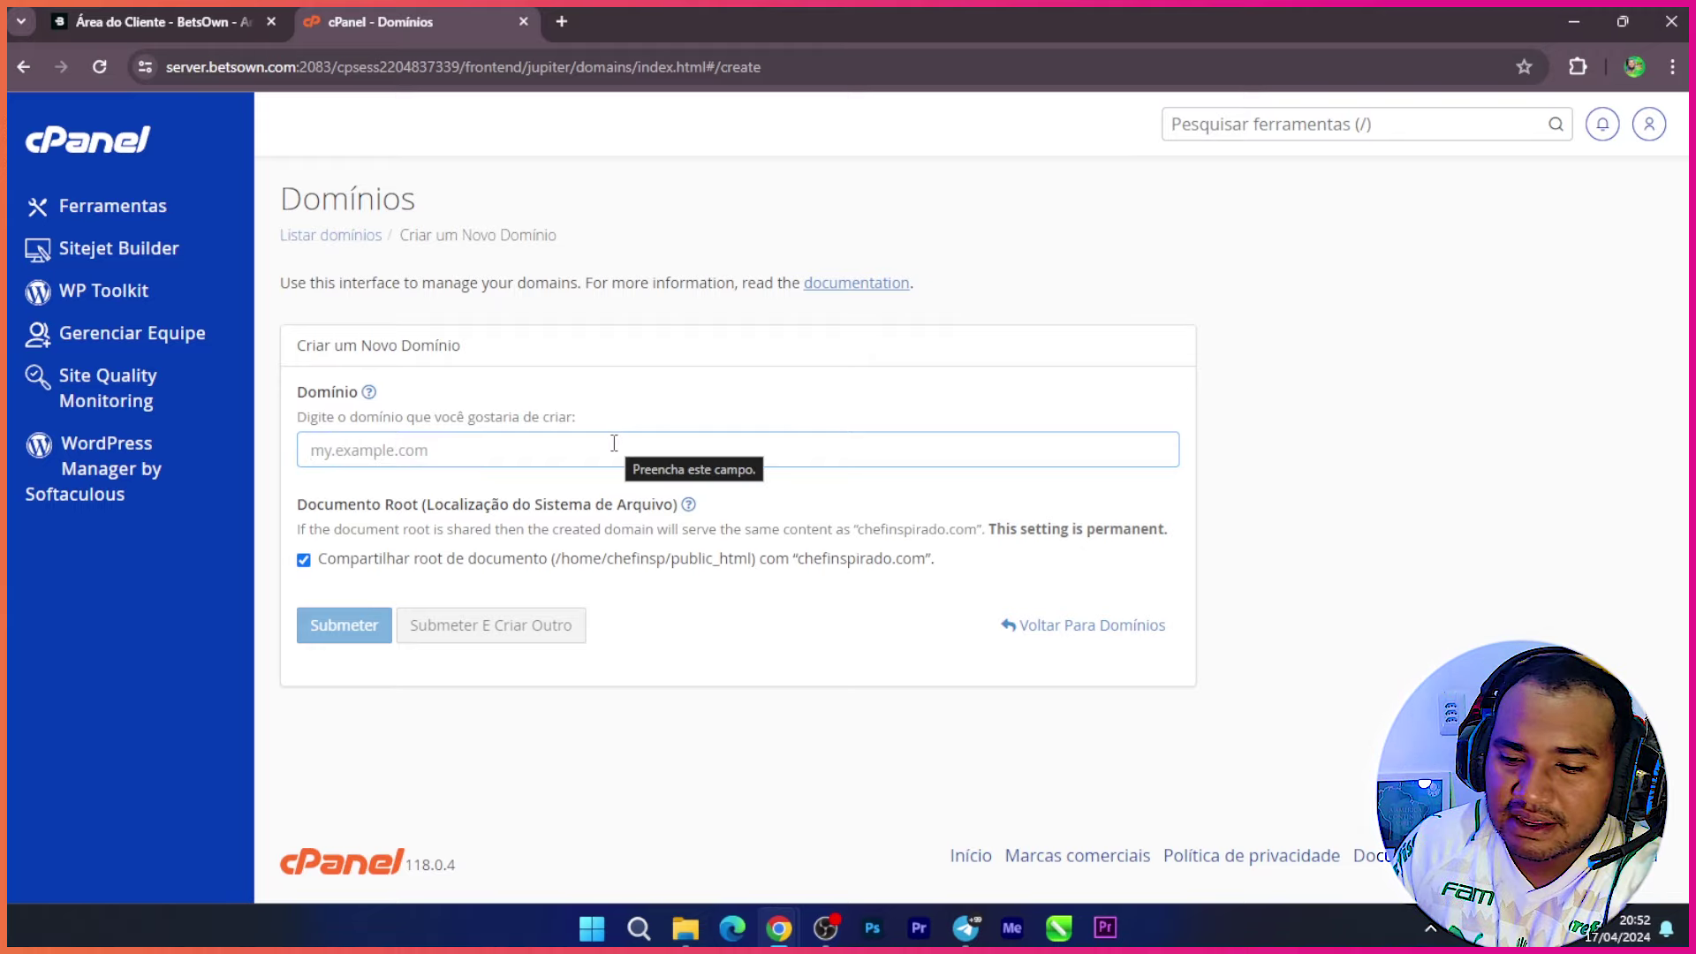
type("dicas.")
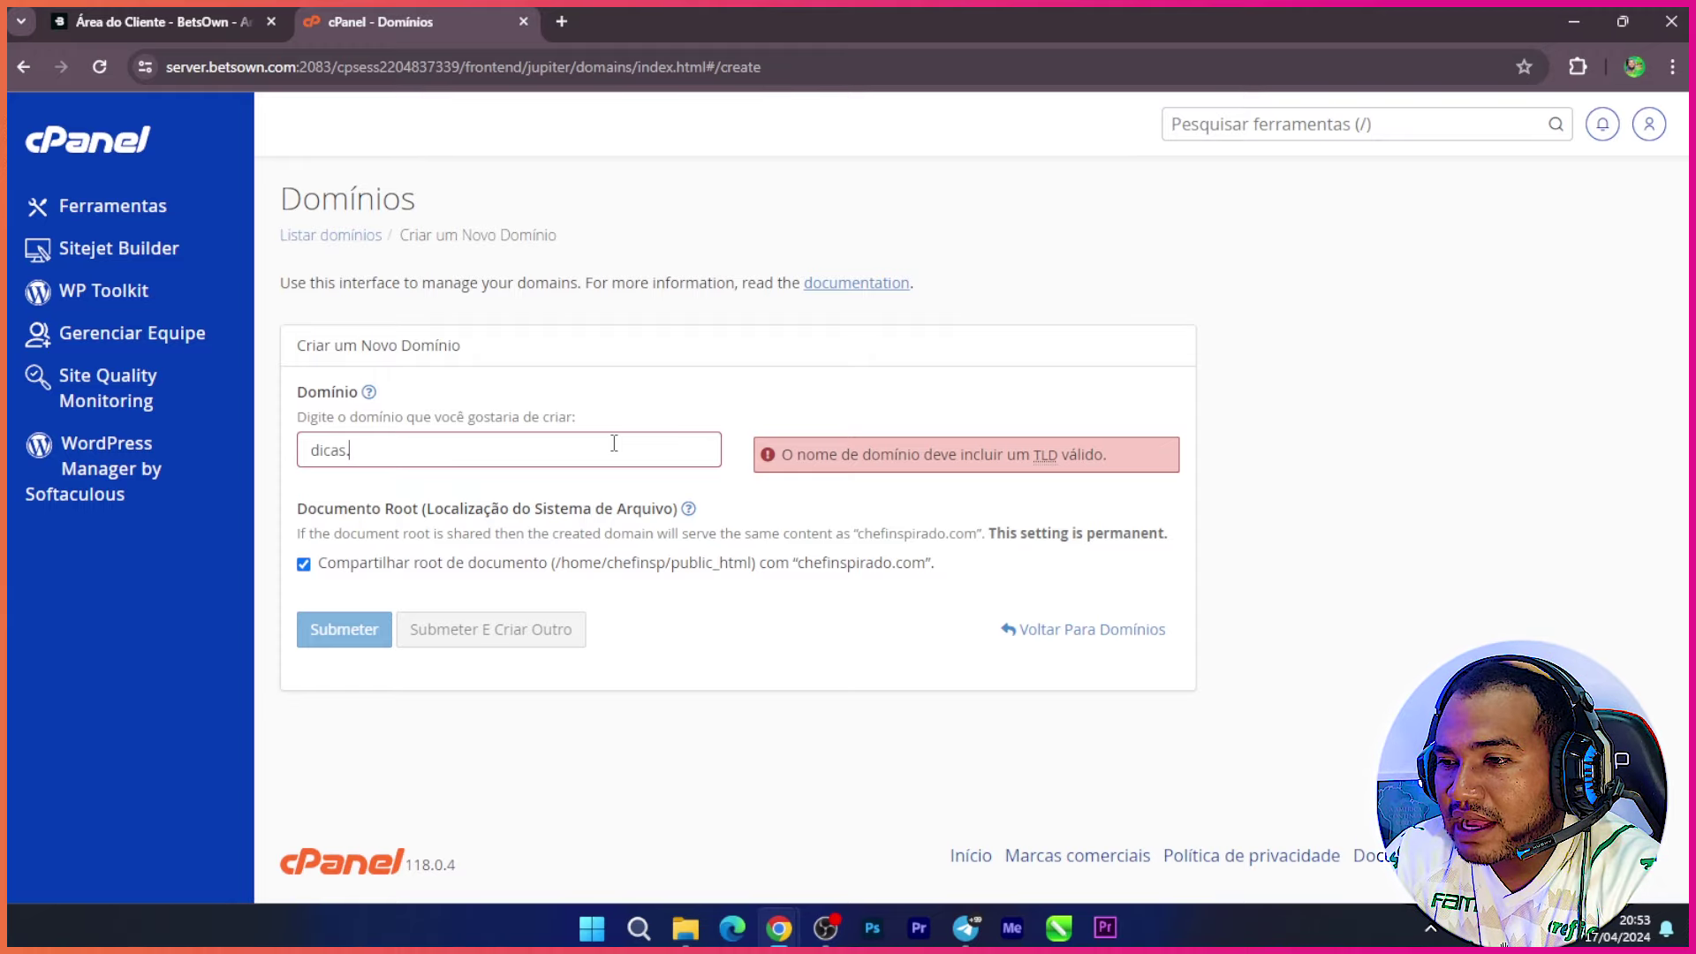
left_click(295, 236)
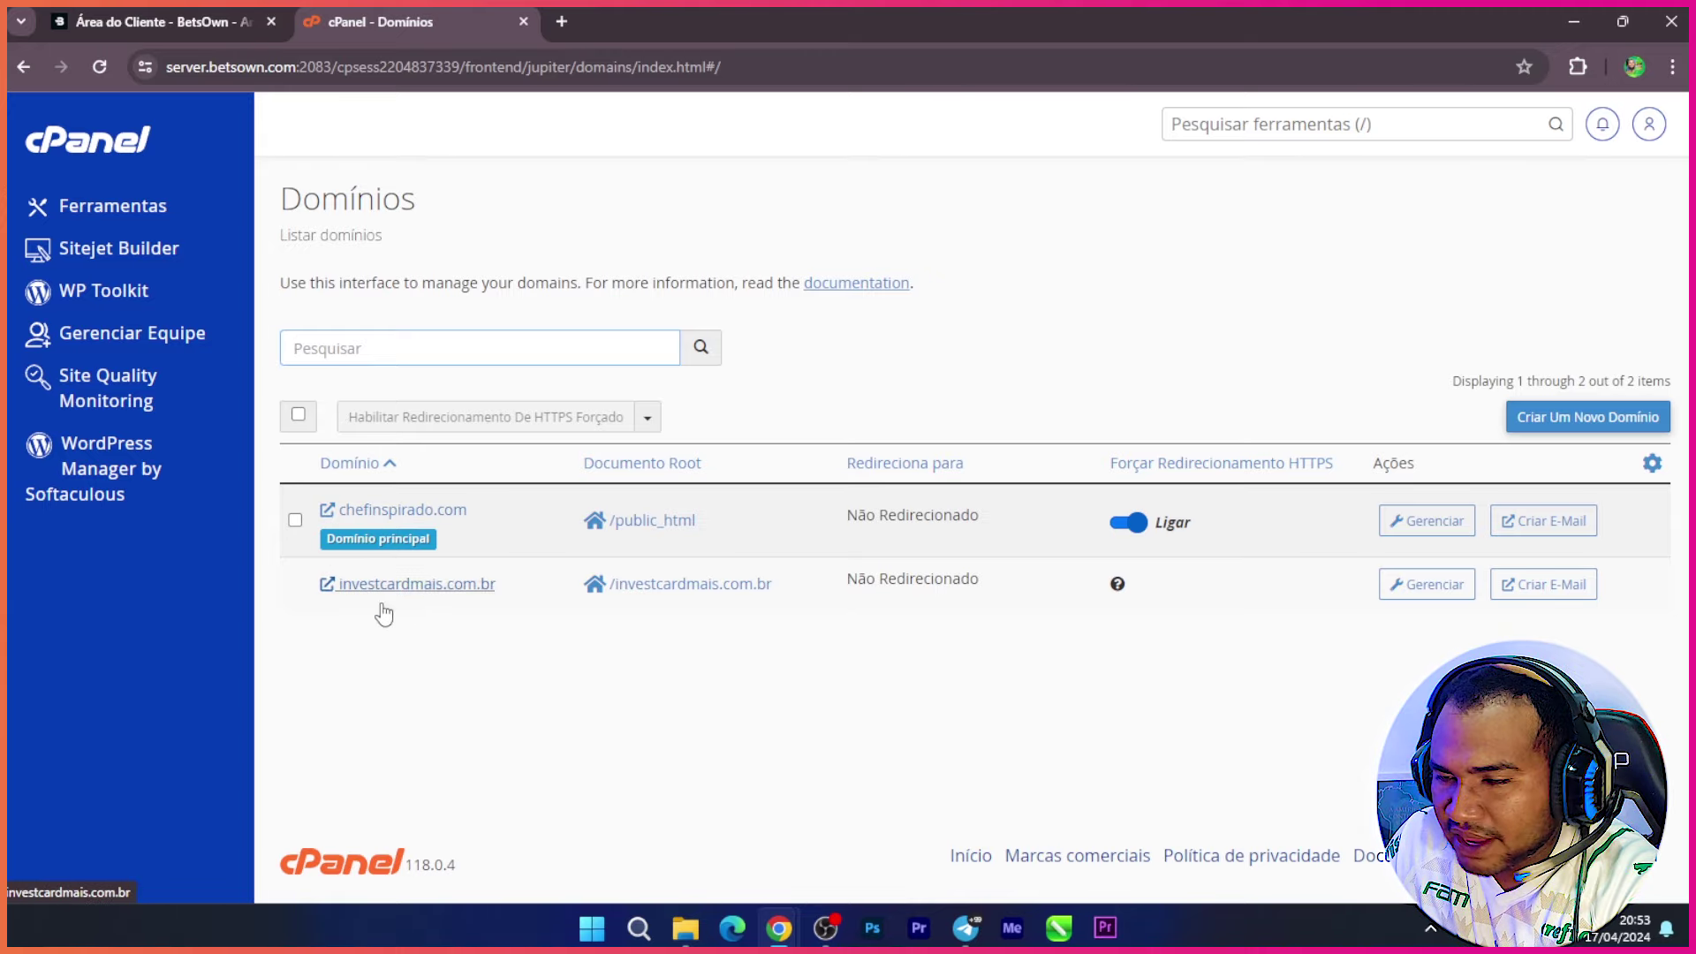
Step: Add dicas.investcardmais.com.br with its own document root /dicas.investcardmais.com.br
left_click(1555, 422)
left_click(394, 449)
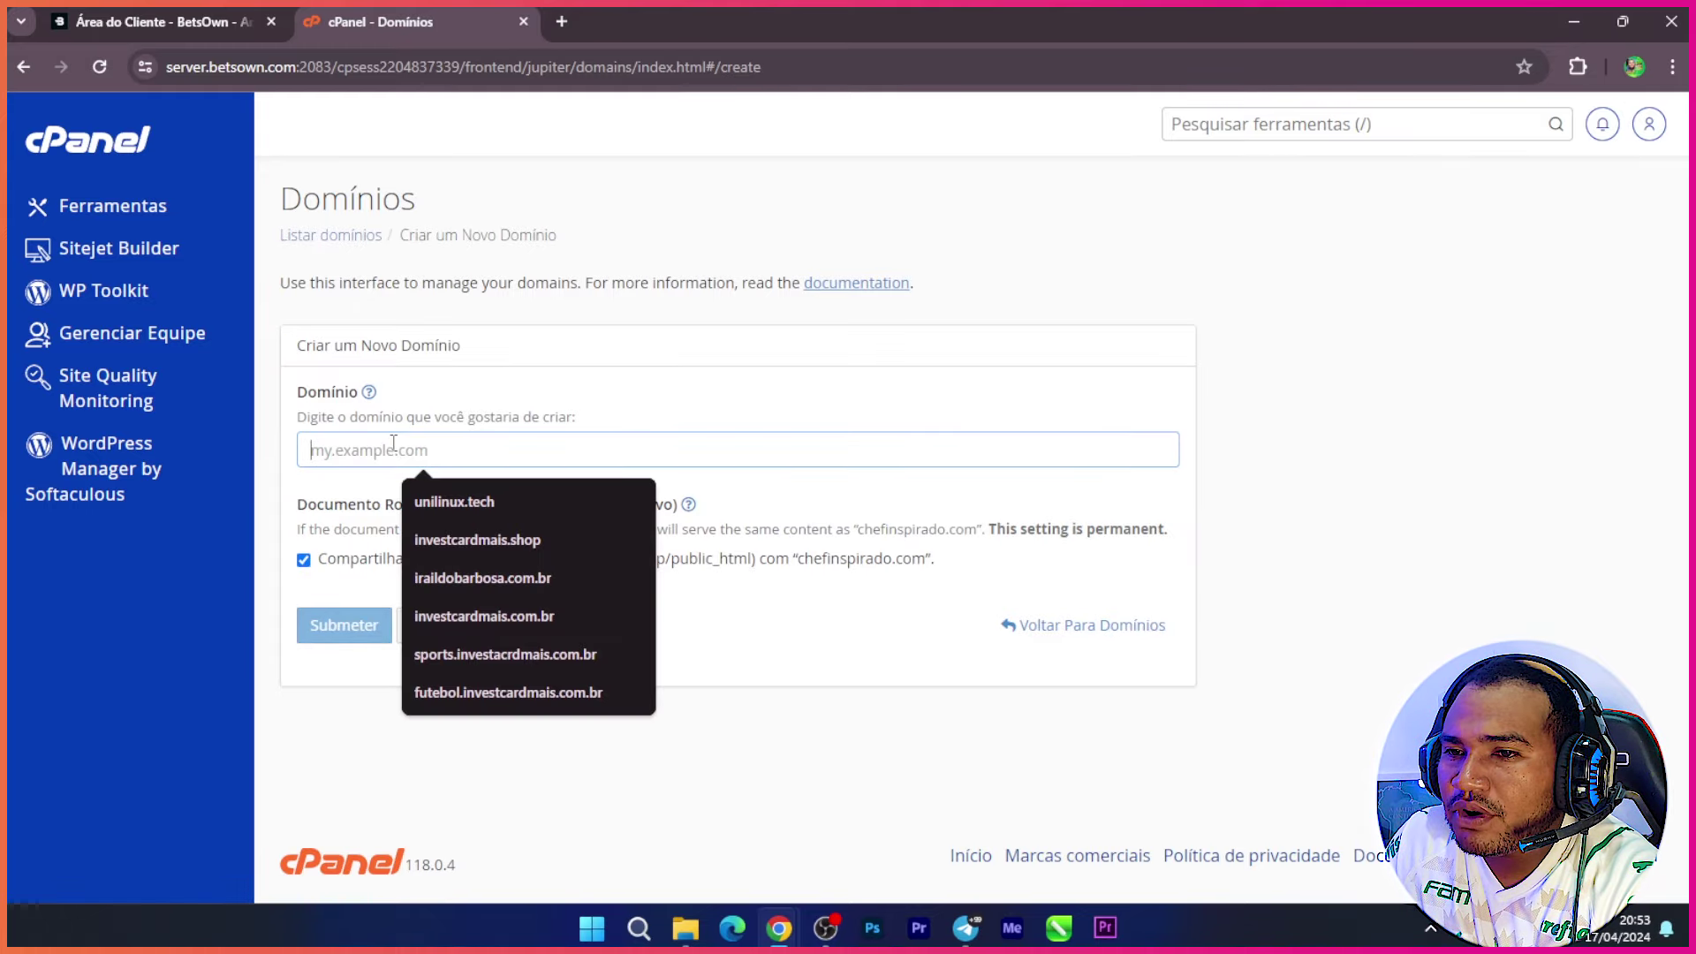
type("dica")
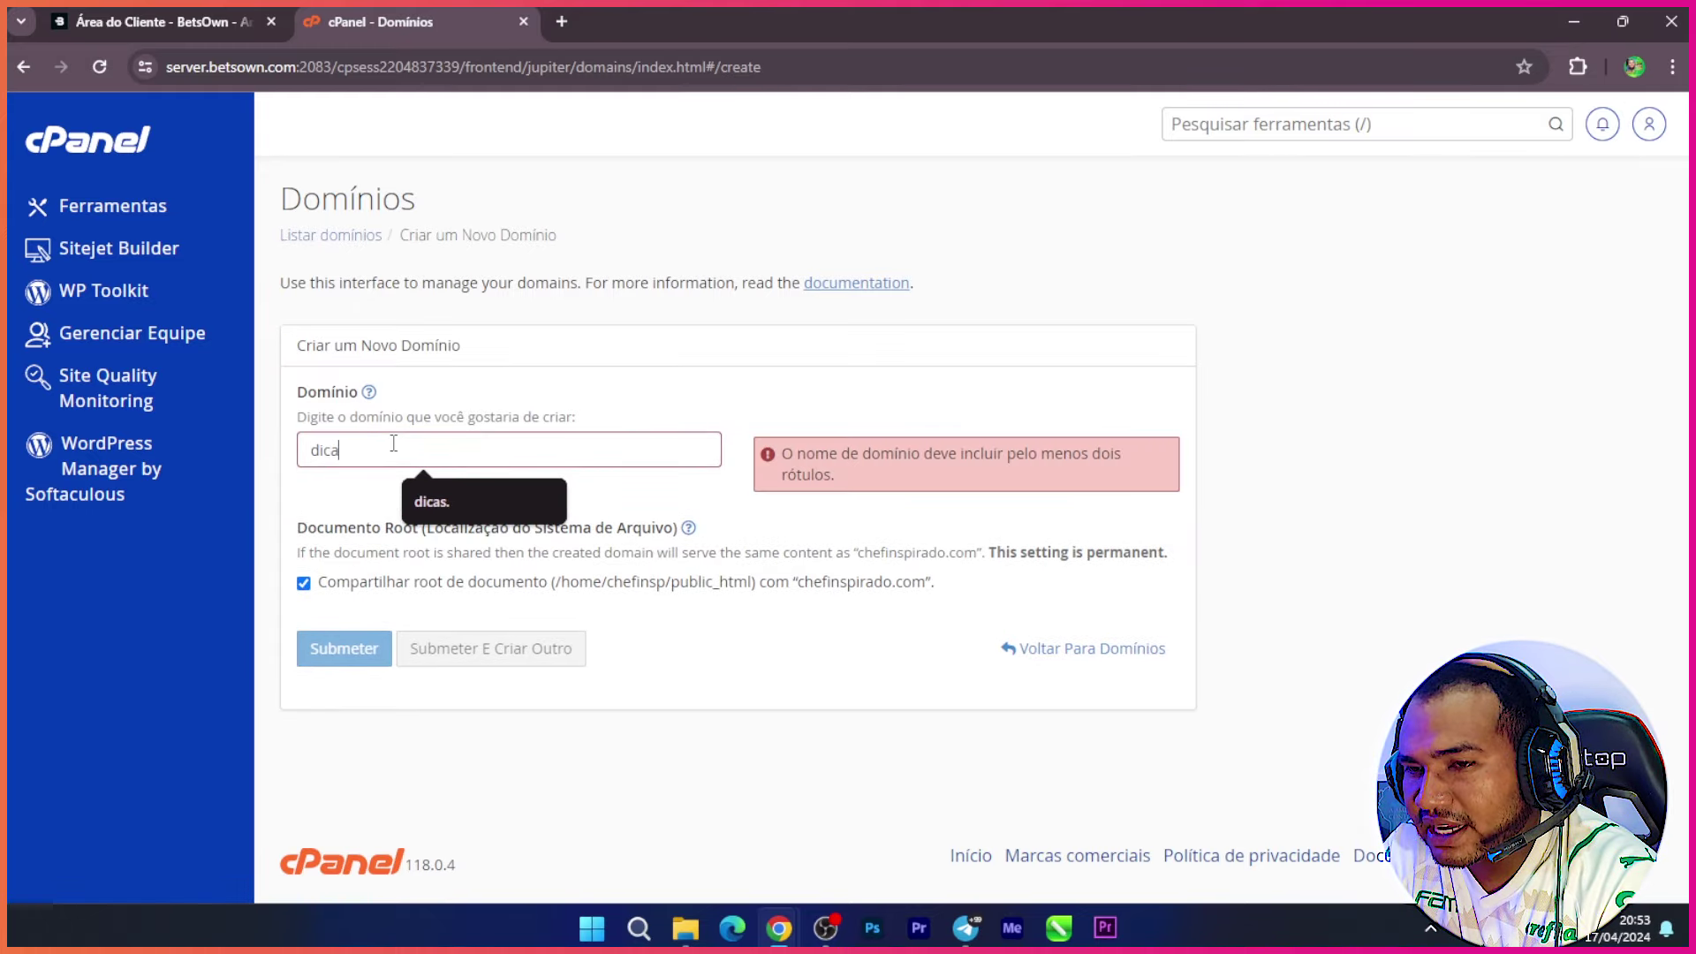
type("s.")
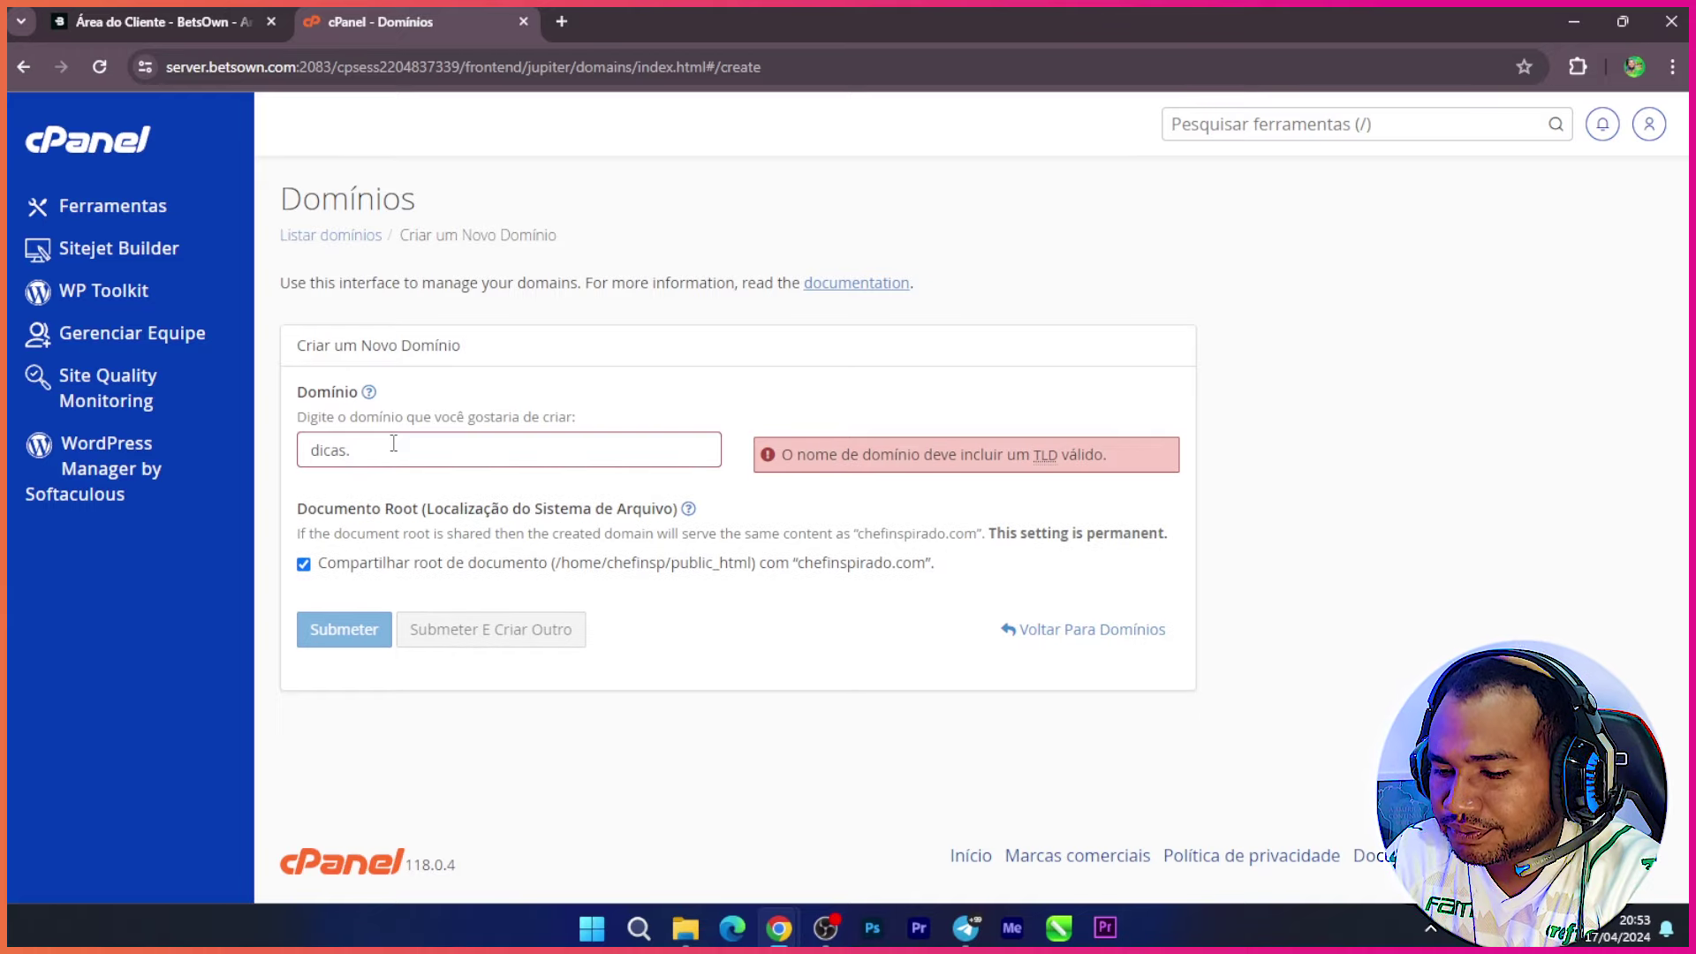
type("investeardmais")
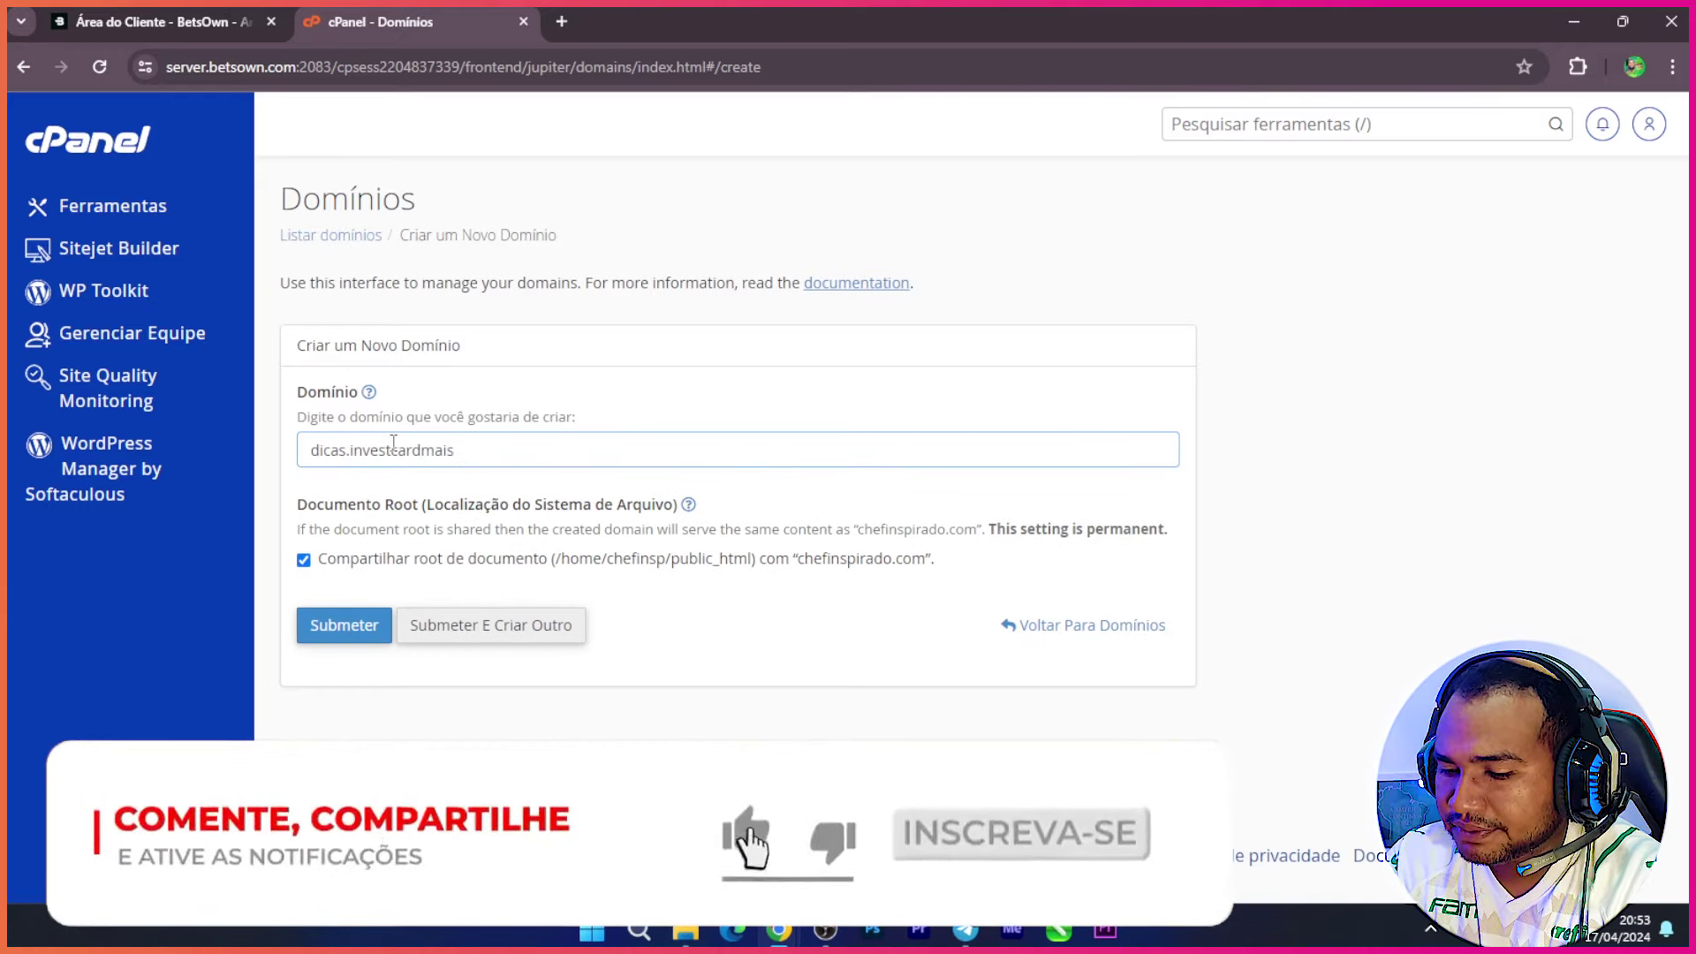
type(".com.br")
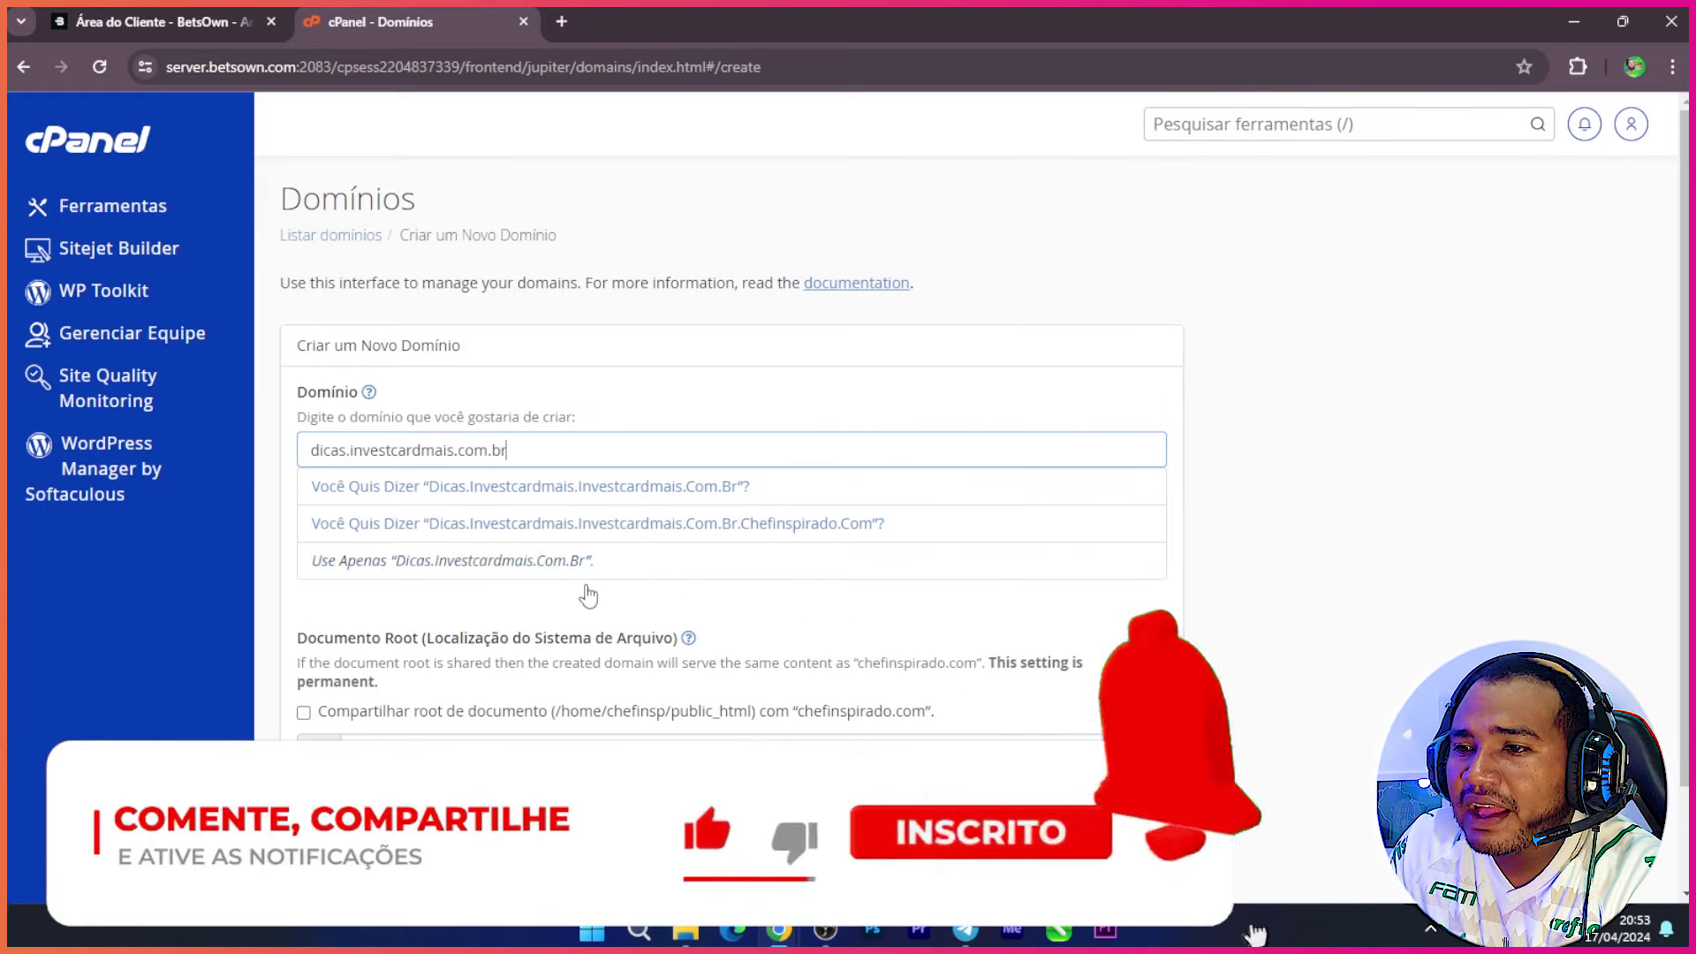
scroll(352, 549, "down", 2)
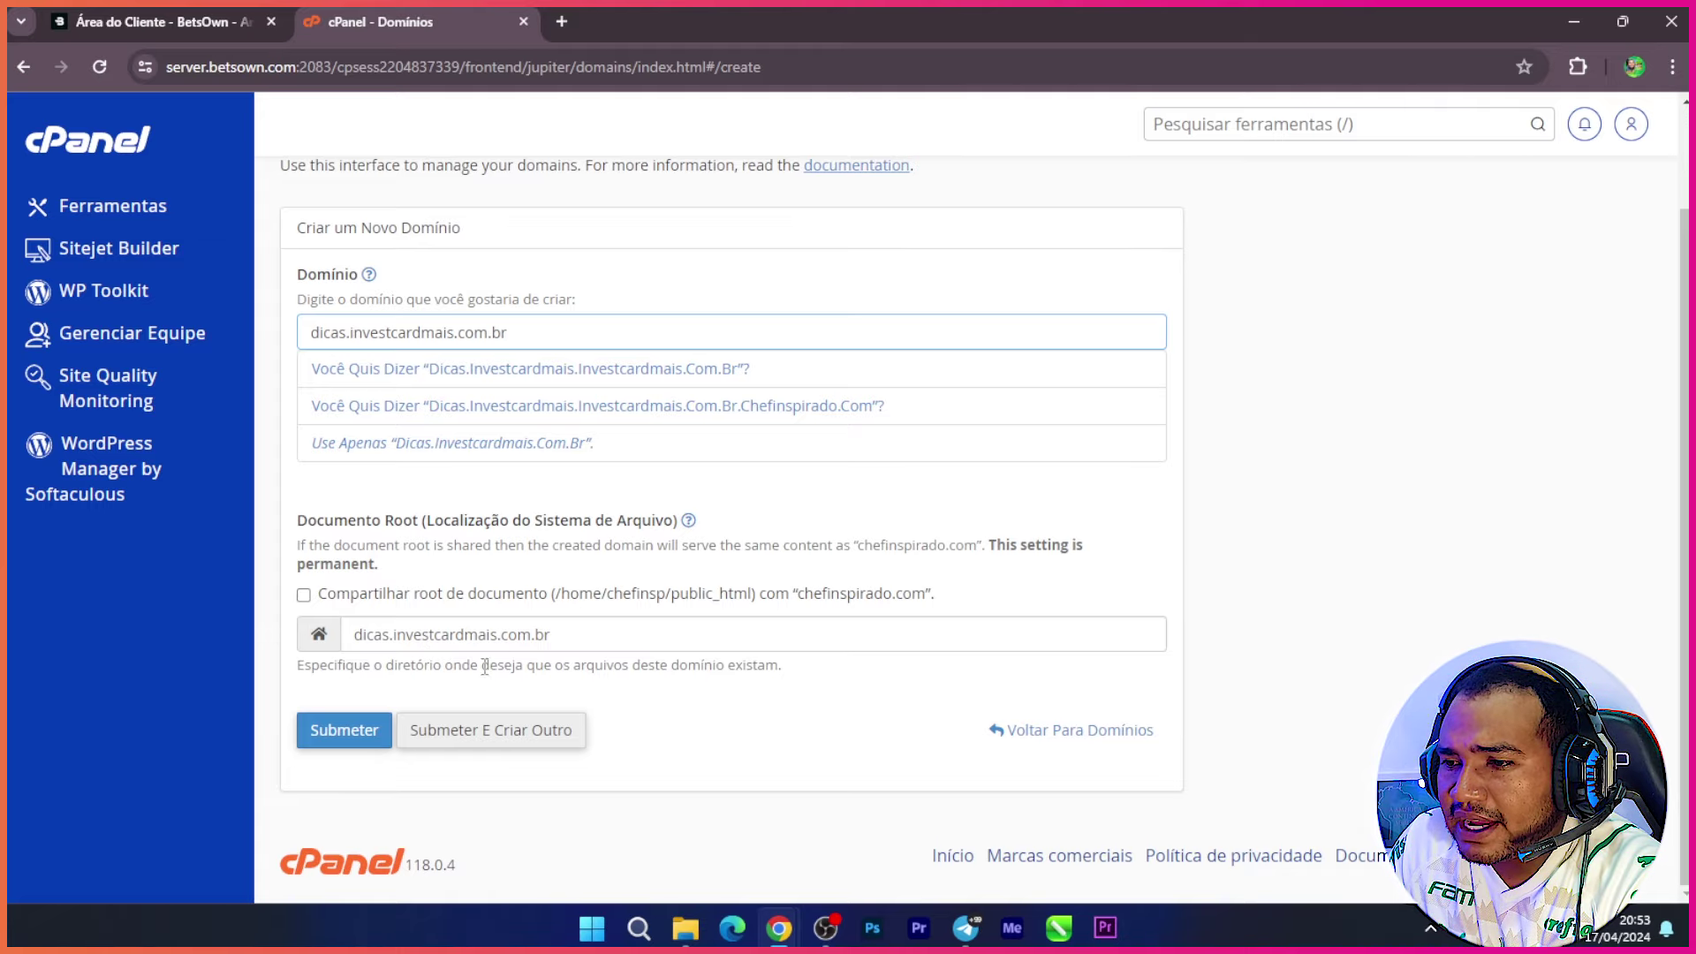
left_click(336, 737)
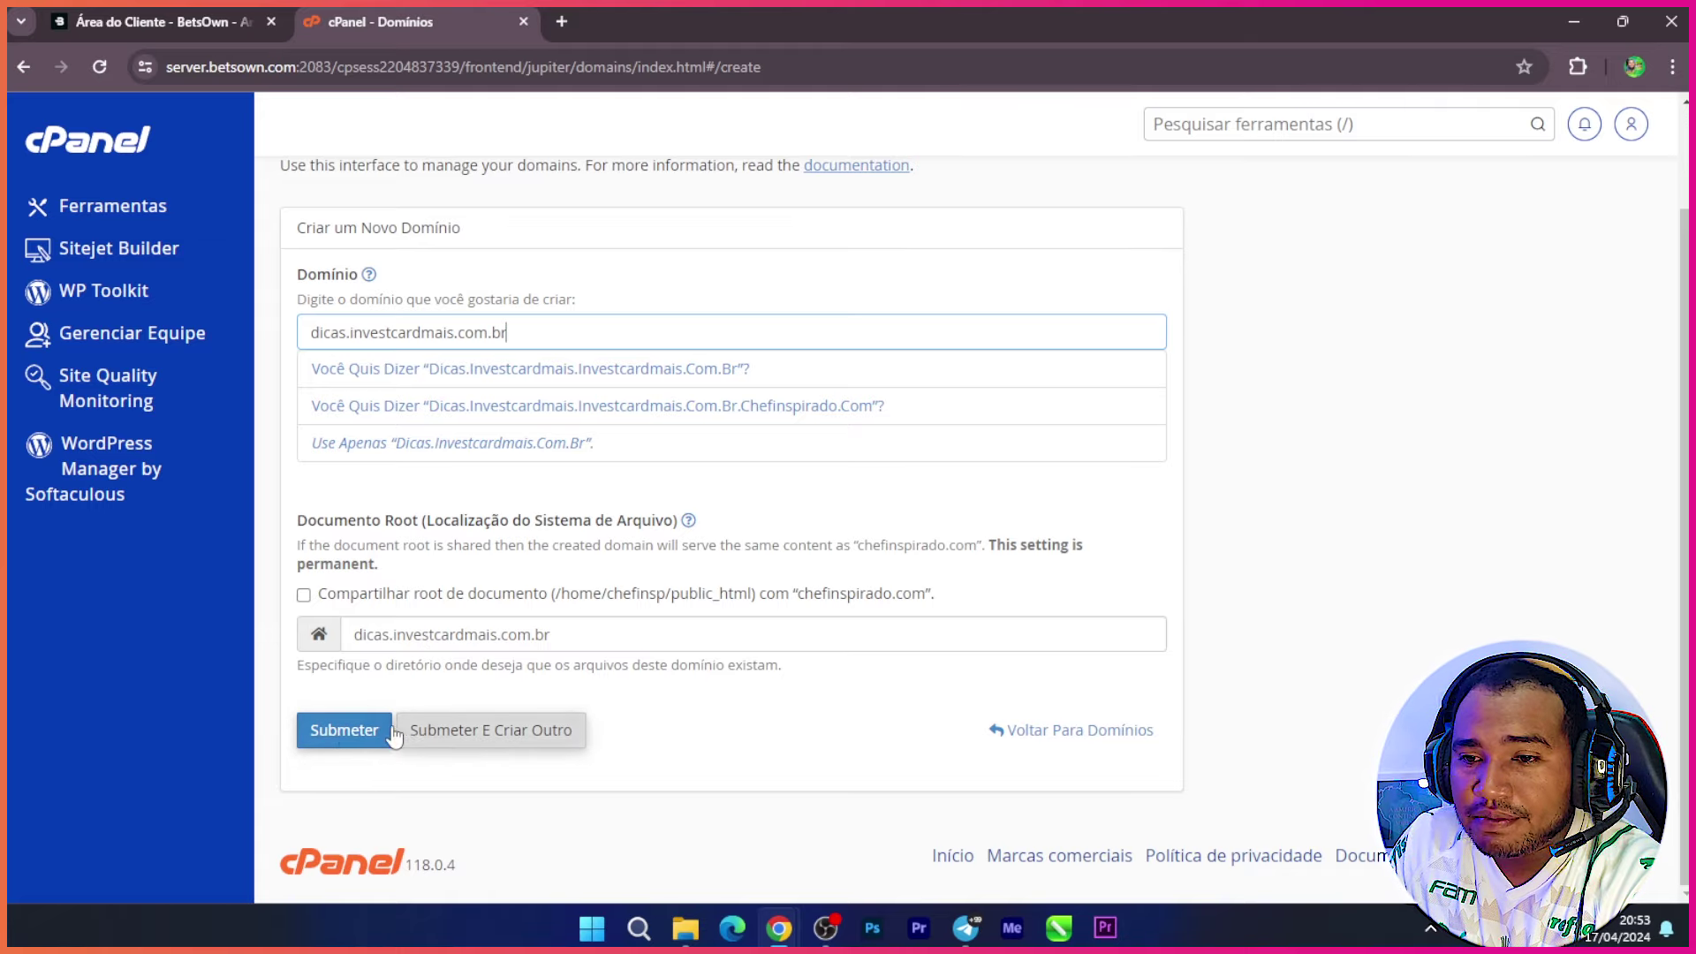
left_click(334, 743)
left_click(336, 741)
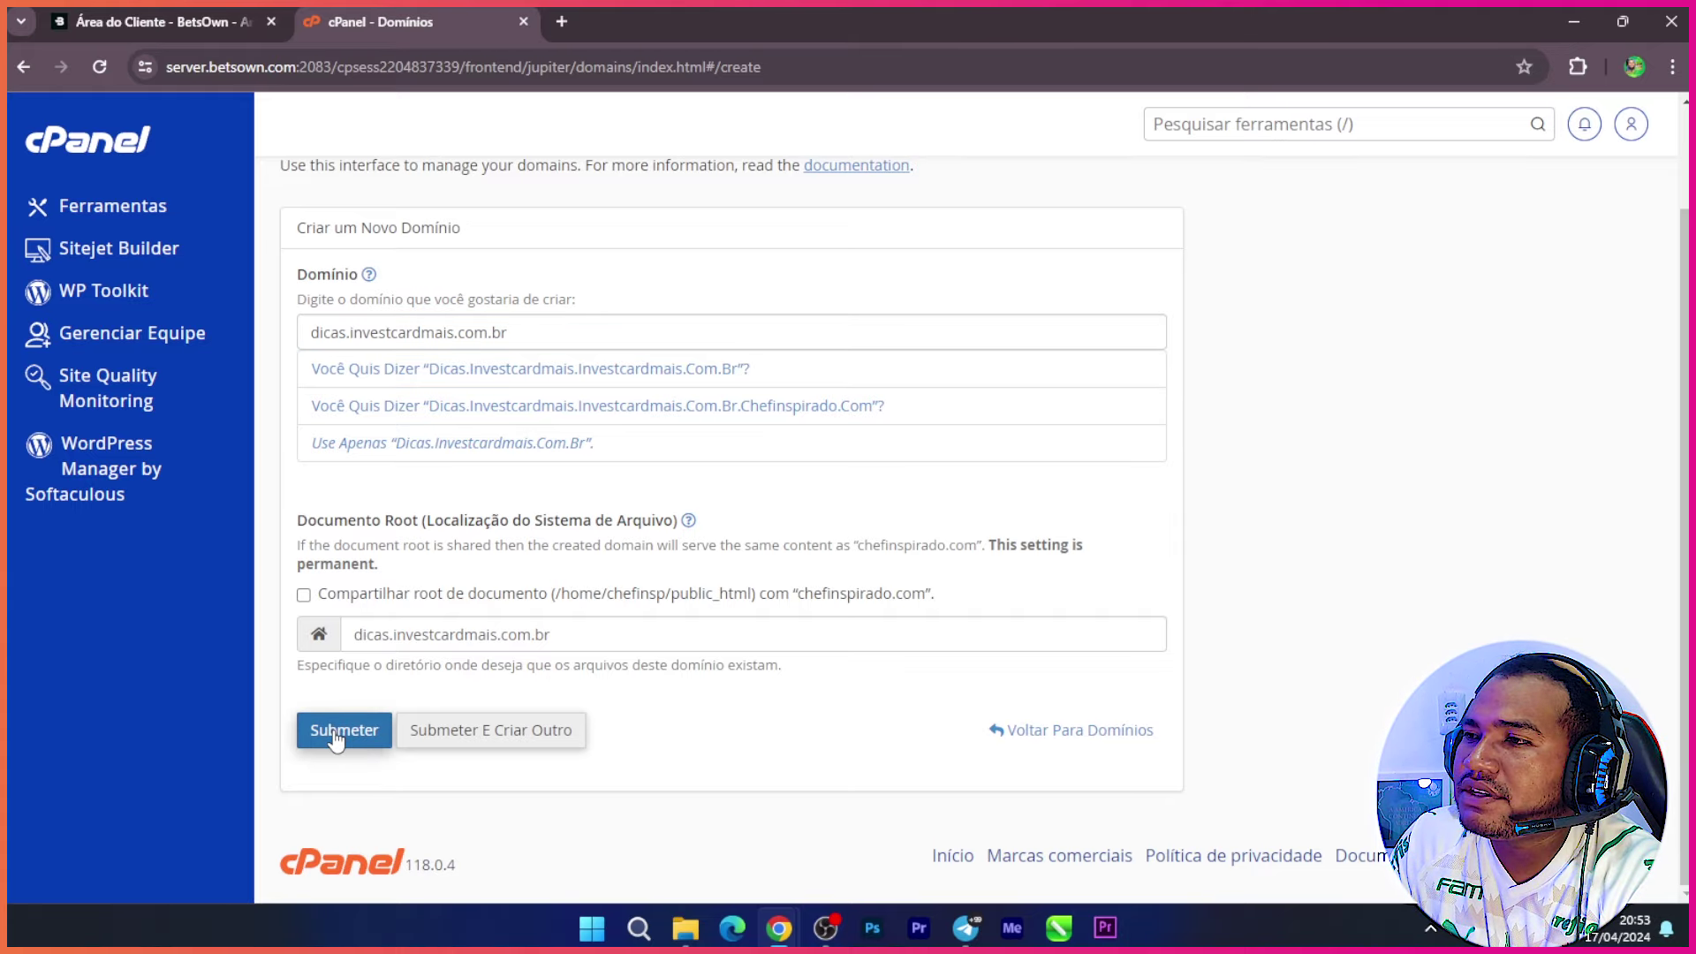
left_click(335, 736)
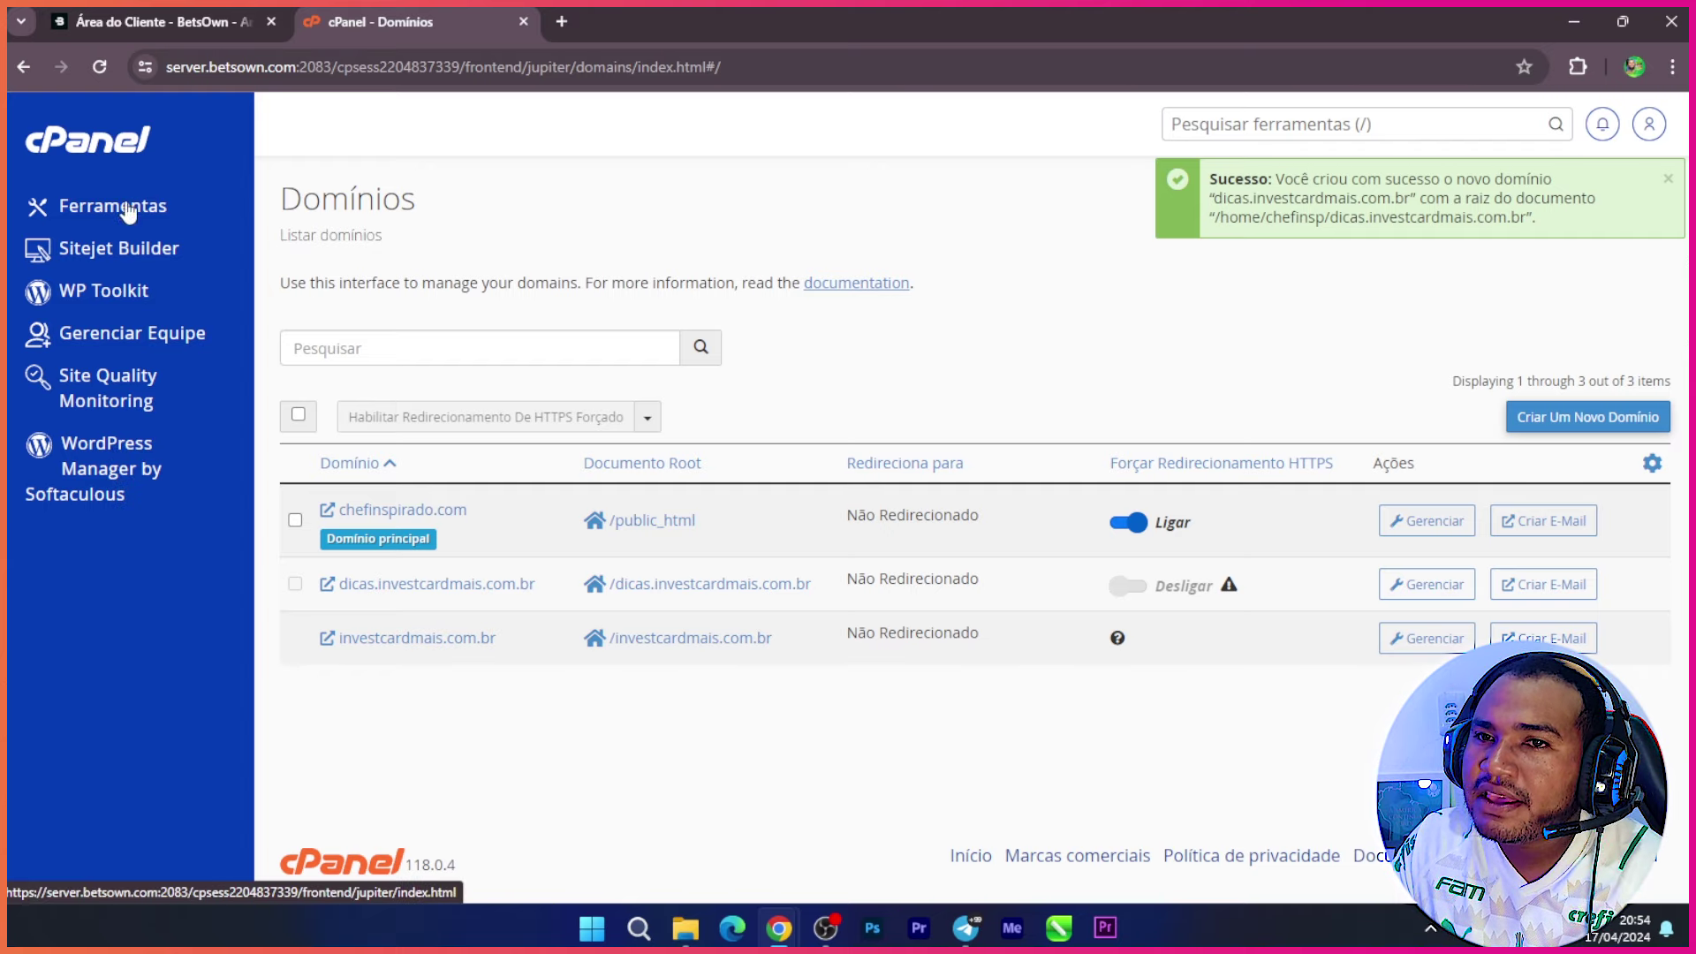
Step: From the cPanel home, launch WordPress Manager by Softaculous in the Software section
left_click(105, 157)
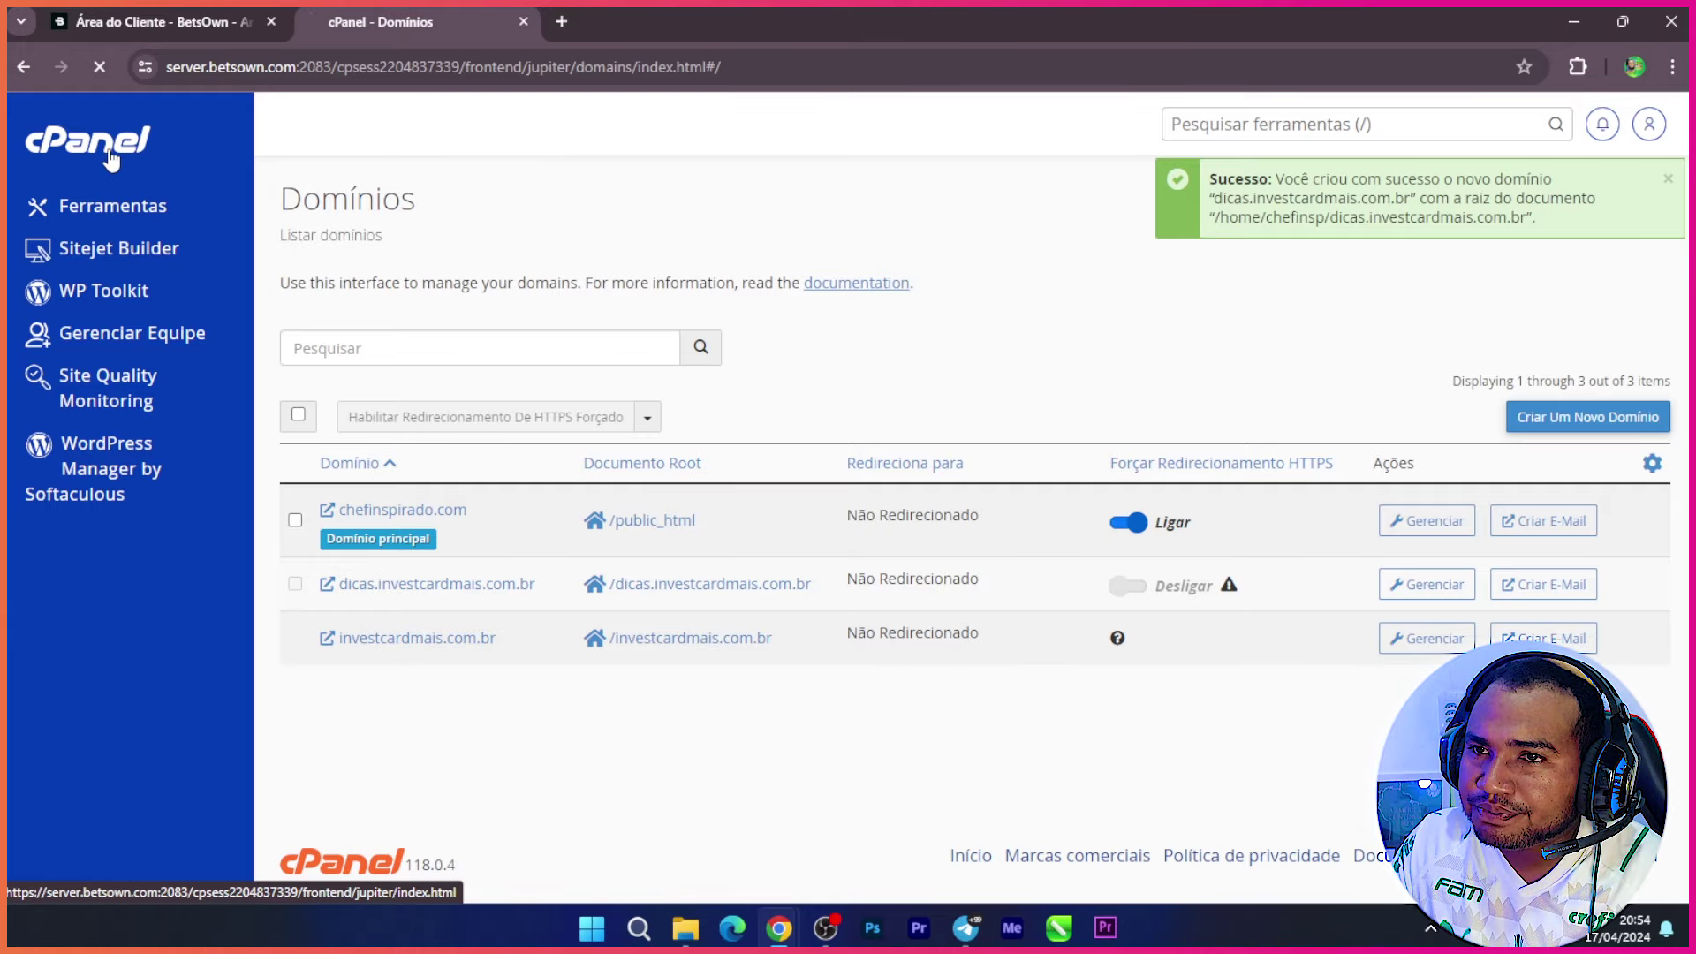
middle_click(526, 457)
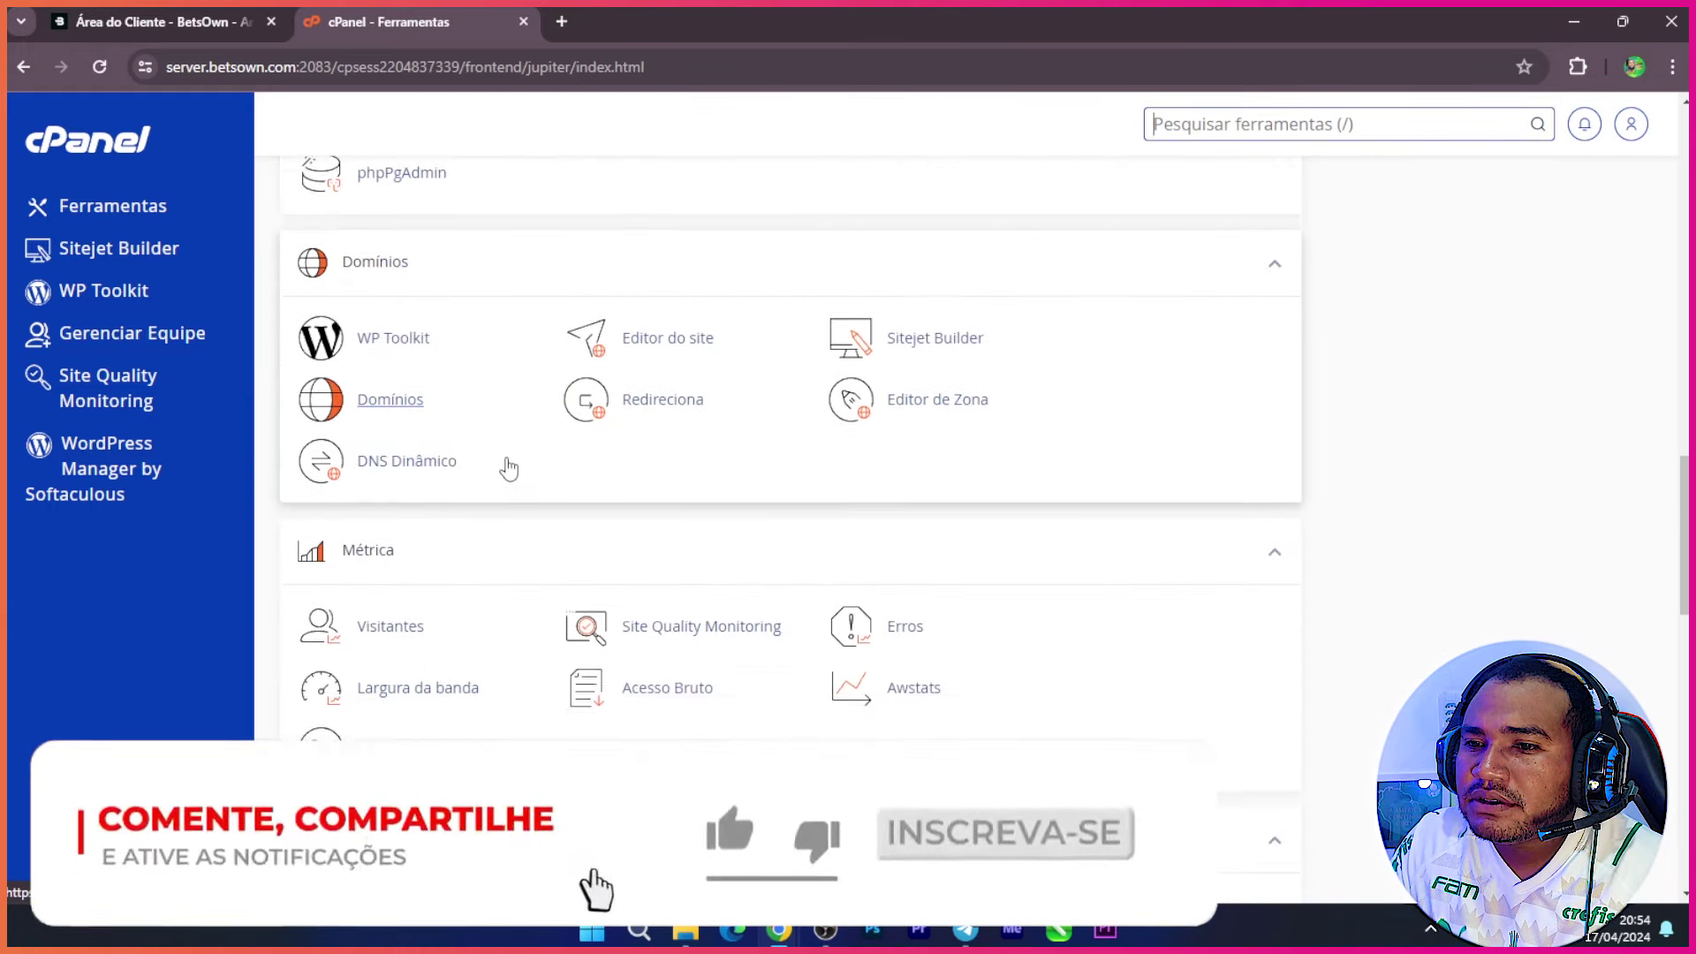
scroll(500, 468, "down", 3)
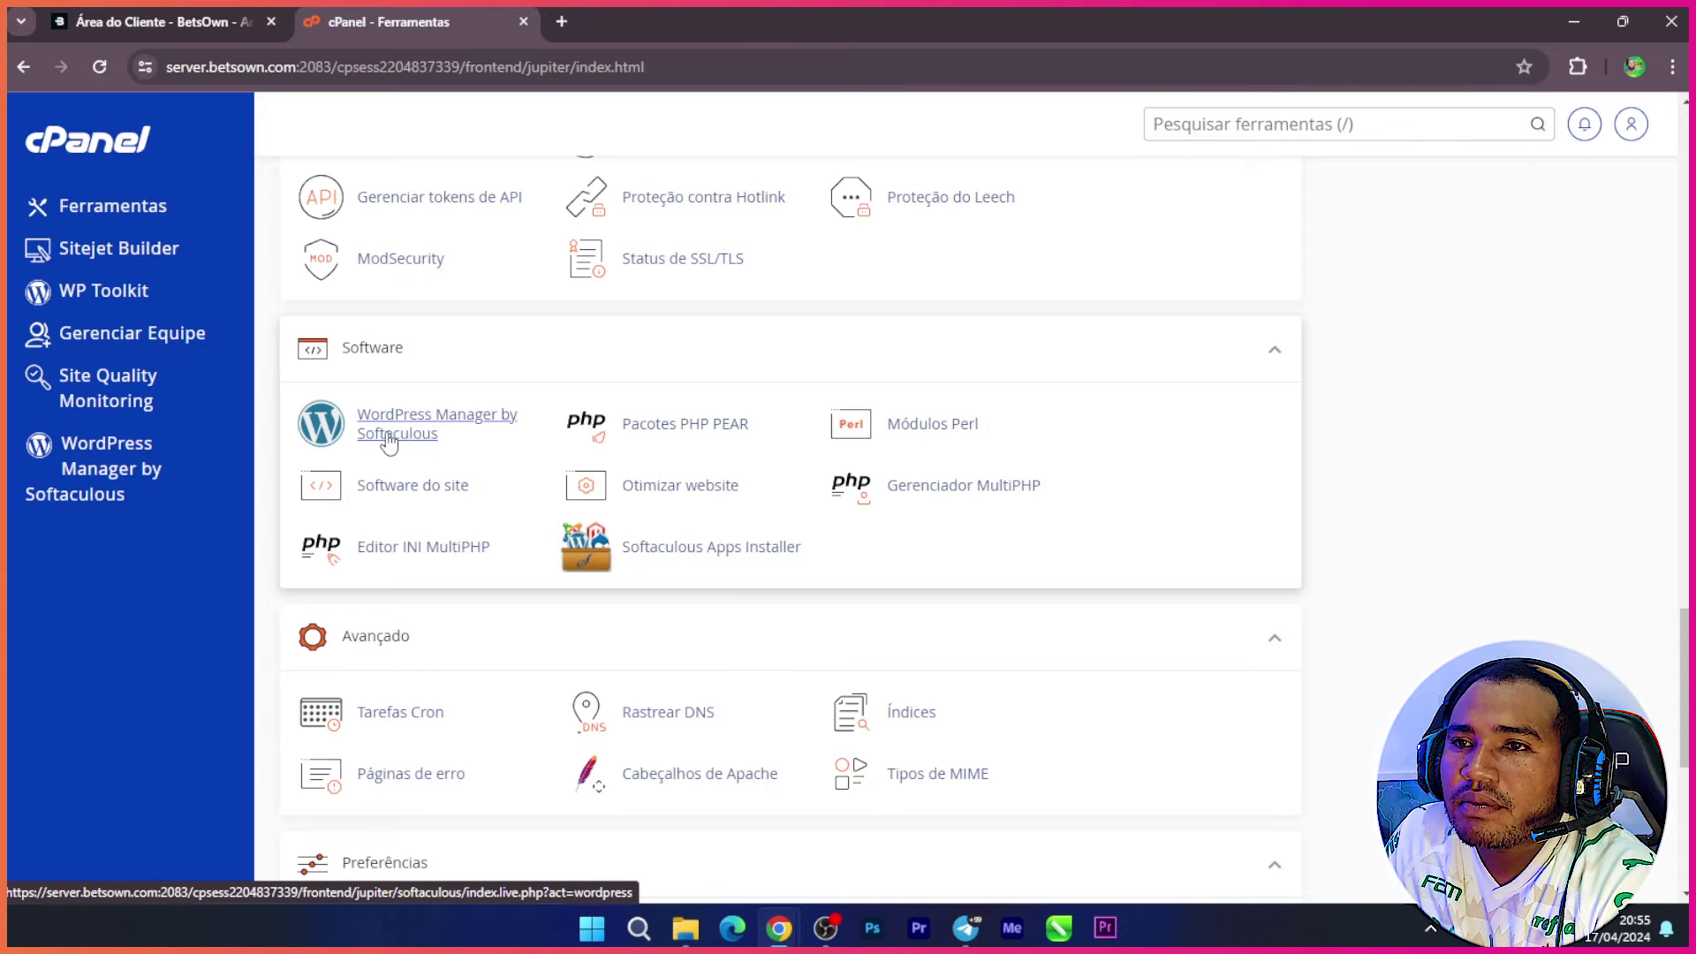
left_click(454, 430)
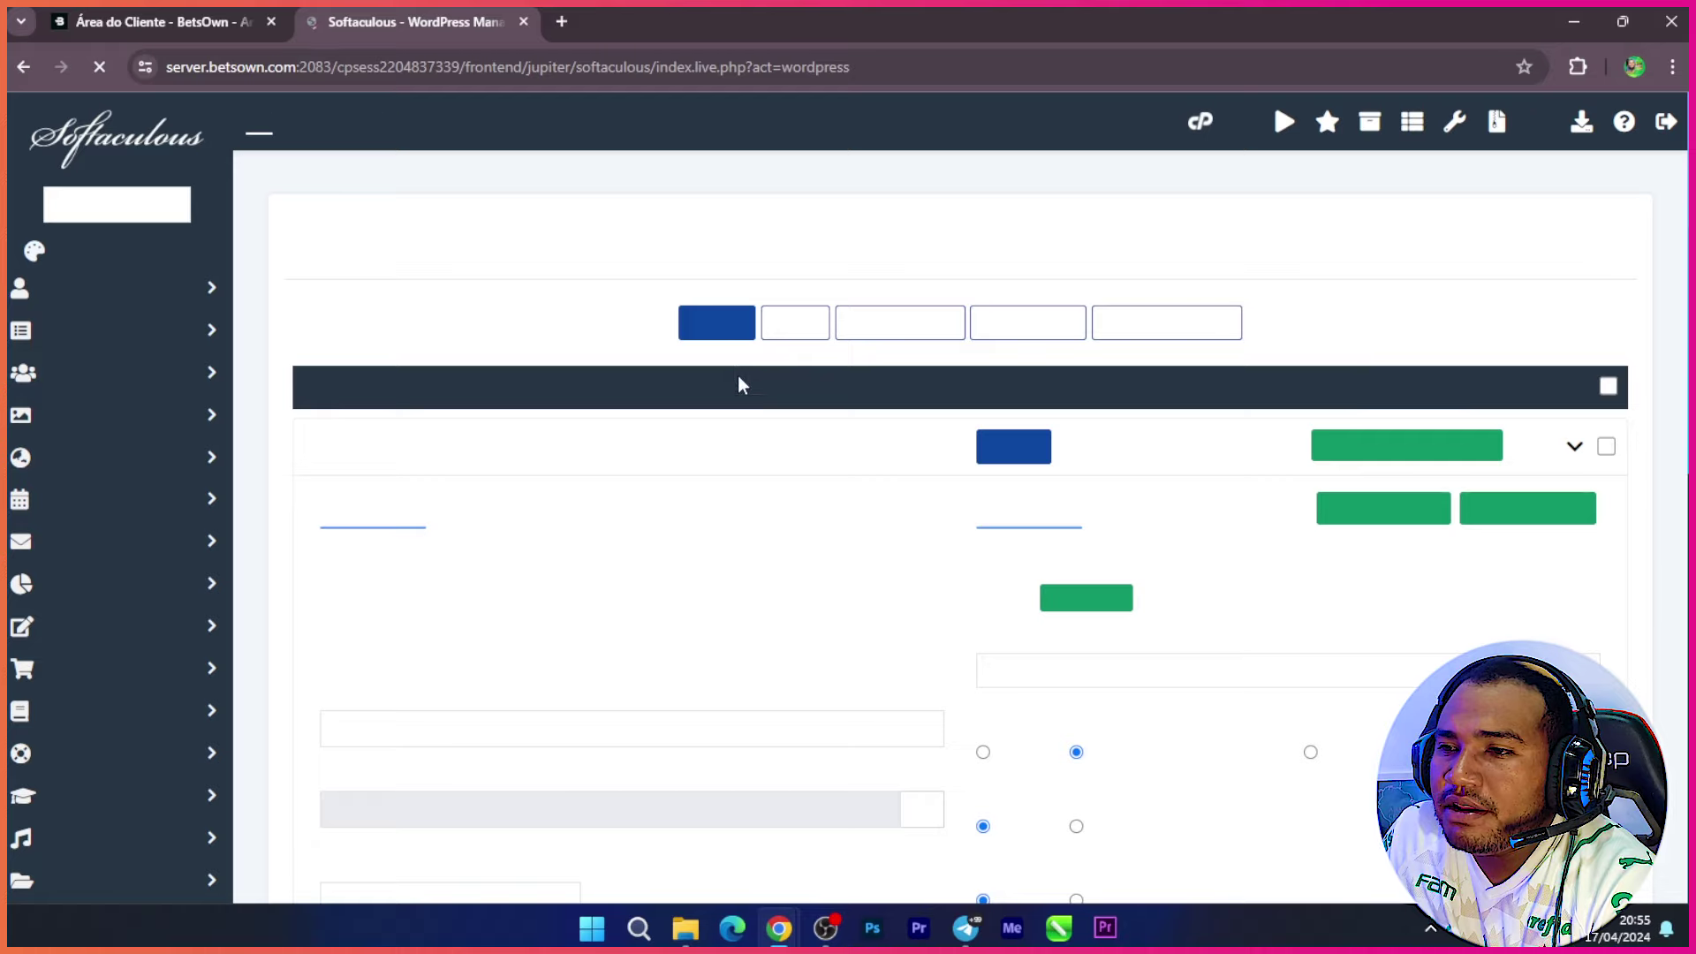
Step: Scroll the installations list showing chefinspirado.com and investcardmais.com.br
scroll(948, 422, "down", 1)
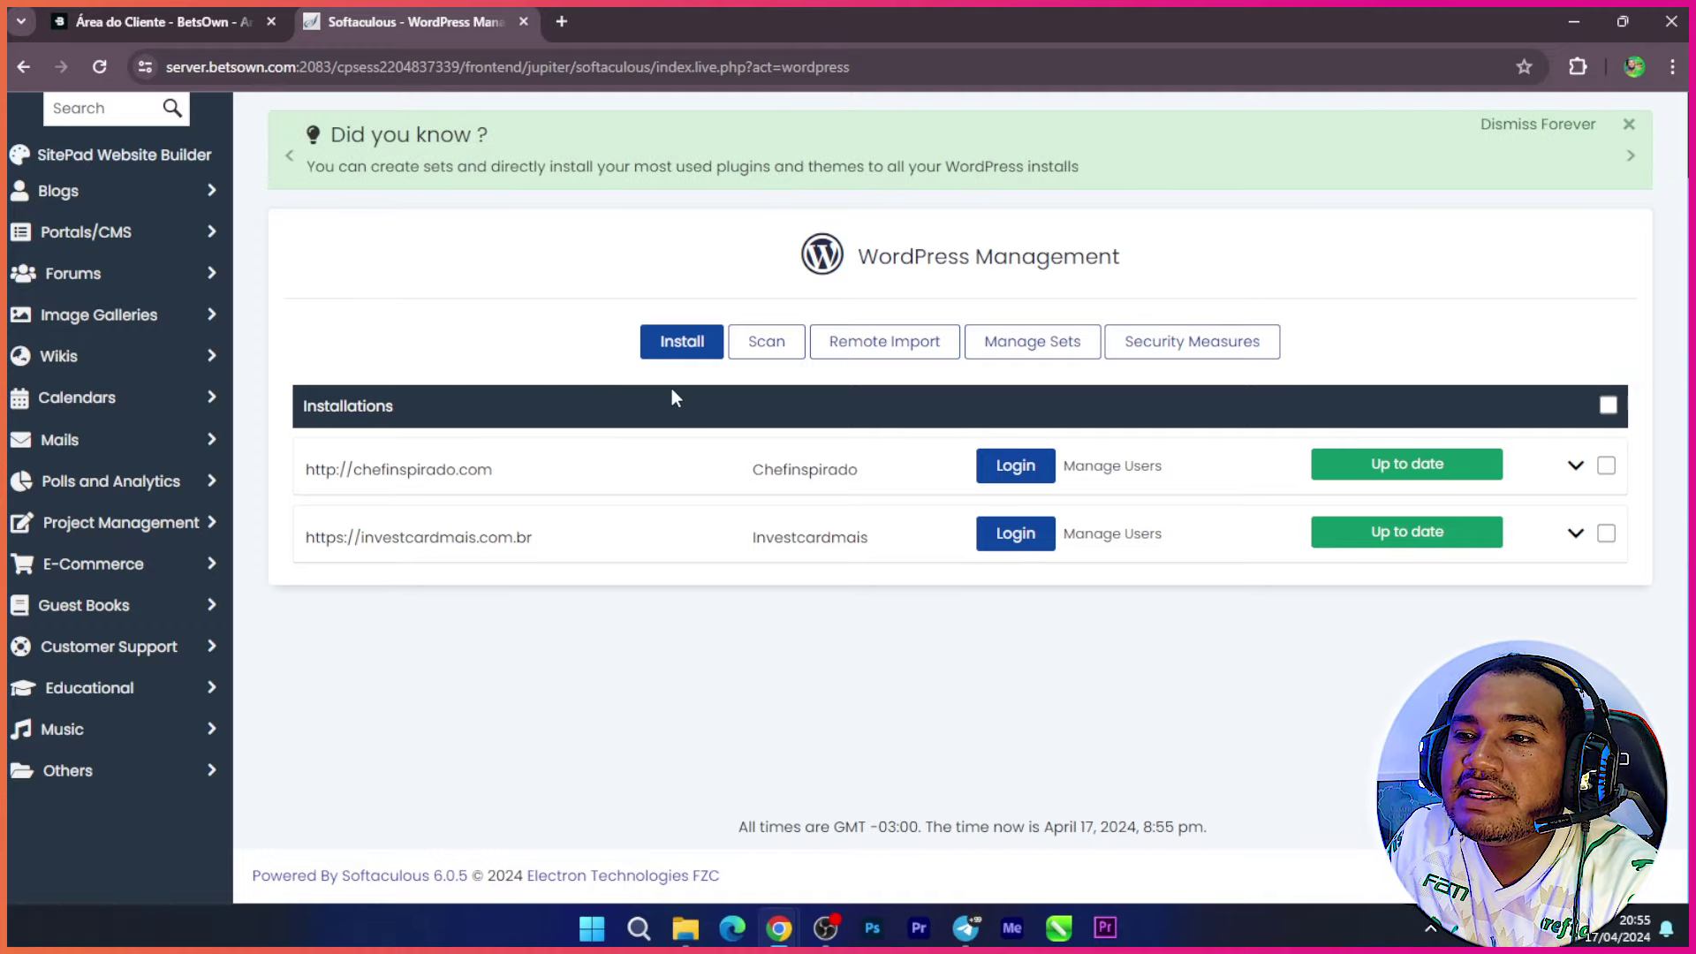
Step: Start a new WordPress 6.5.2 install and expand the Choose Domain list
left_click(685, 357)
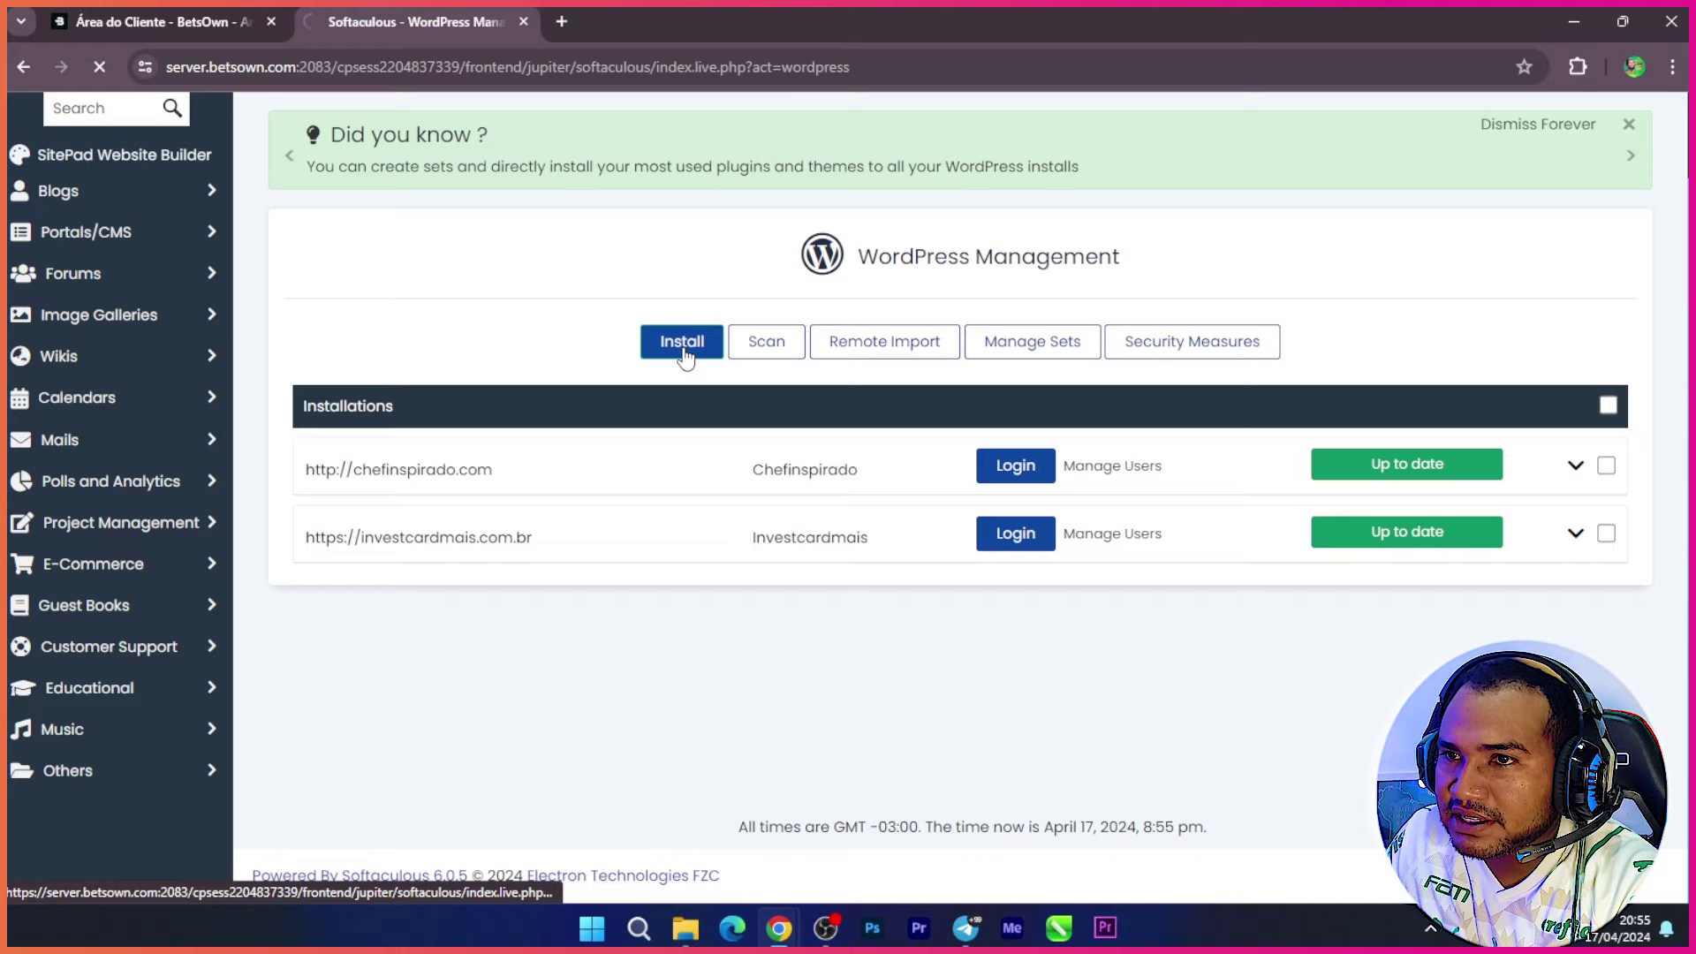
scroll(628, 340, "down", 2)
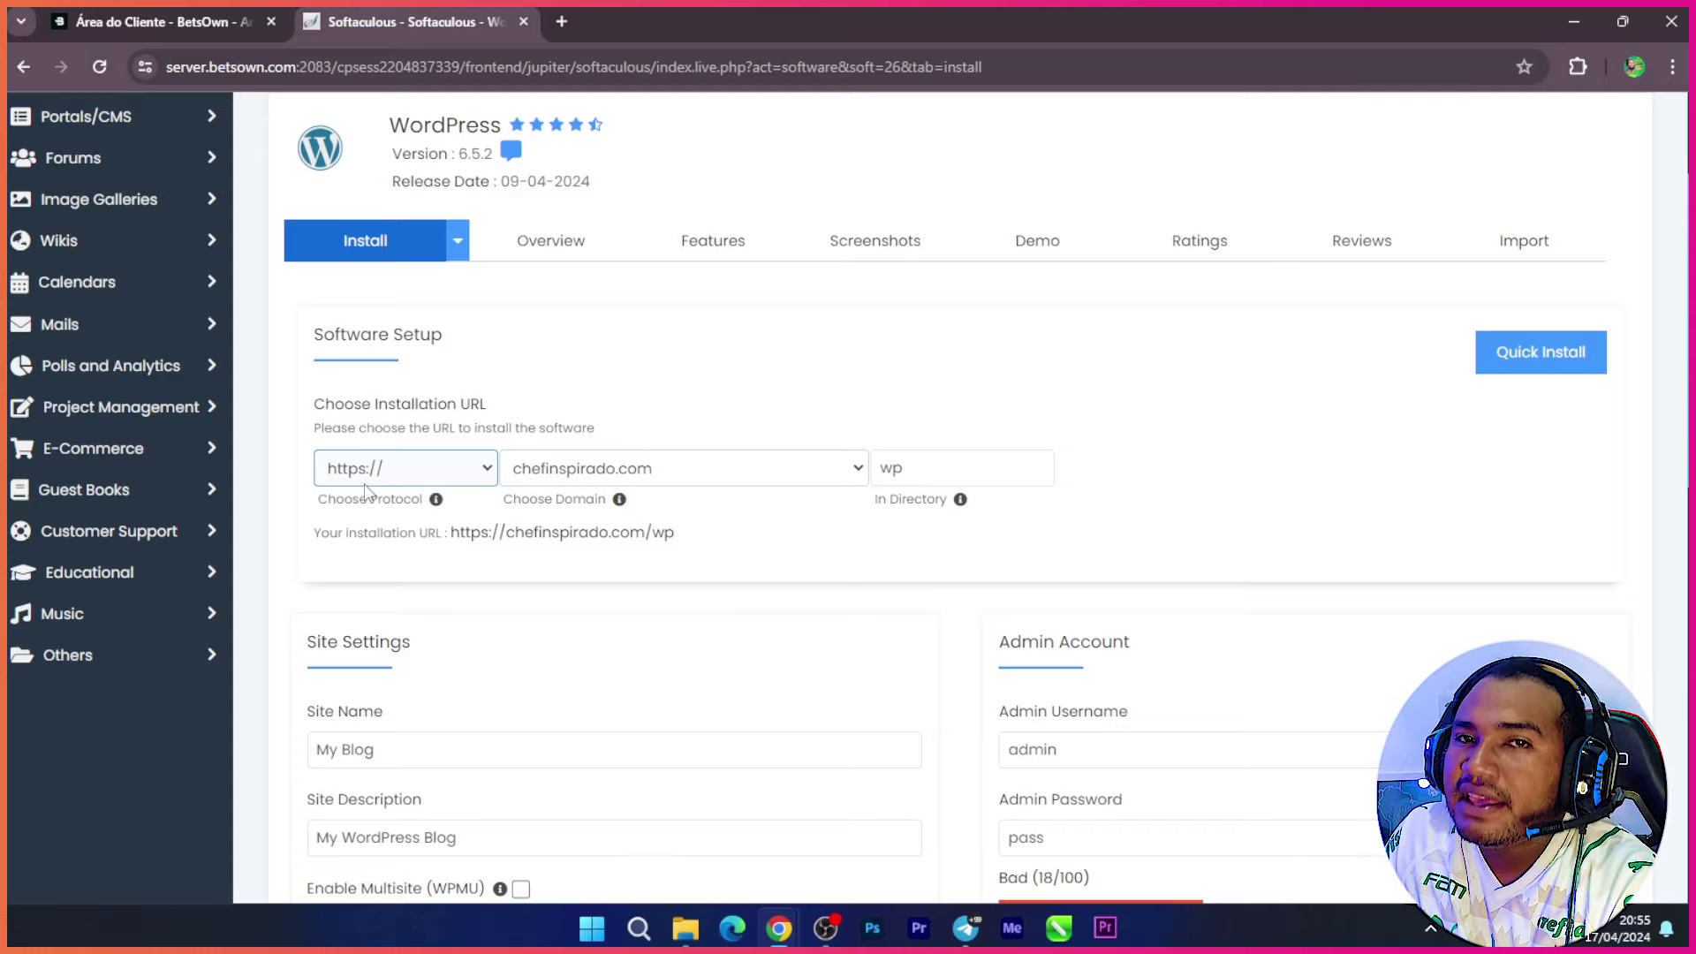
left_click(856, 475)
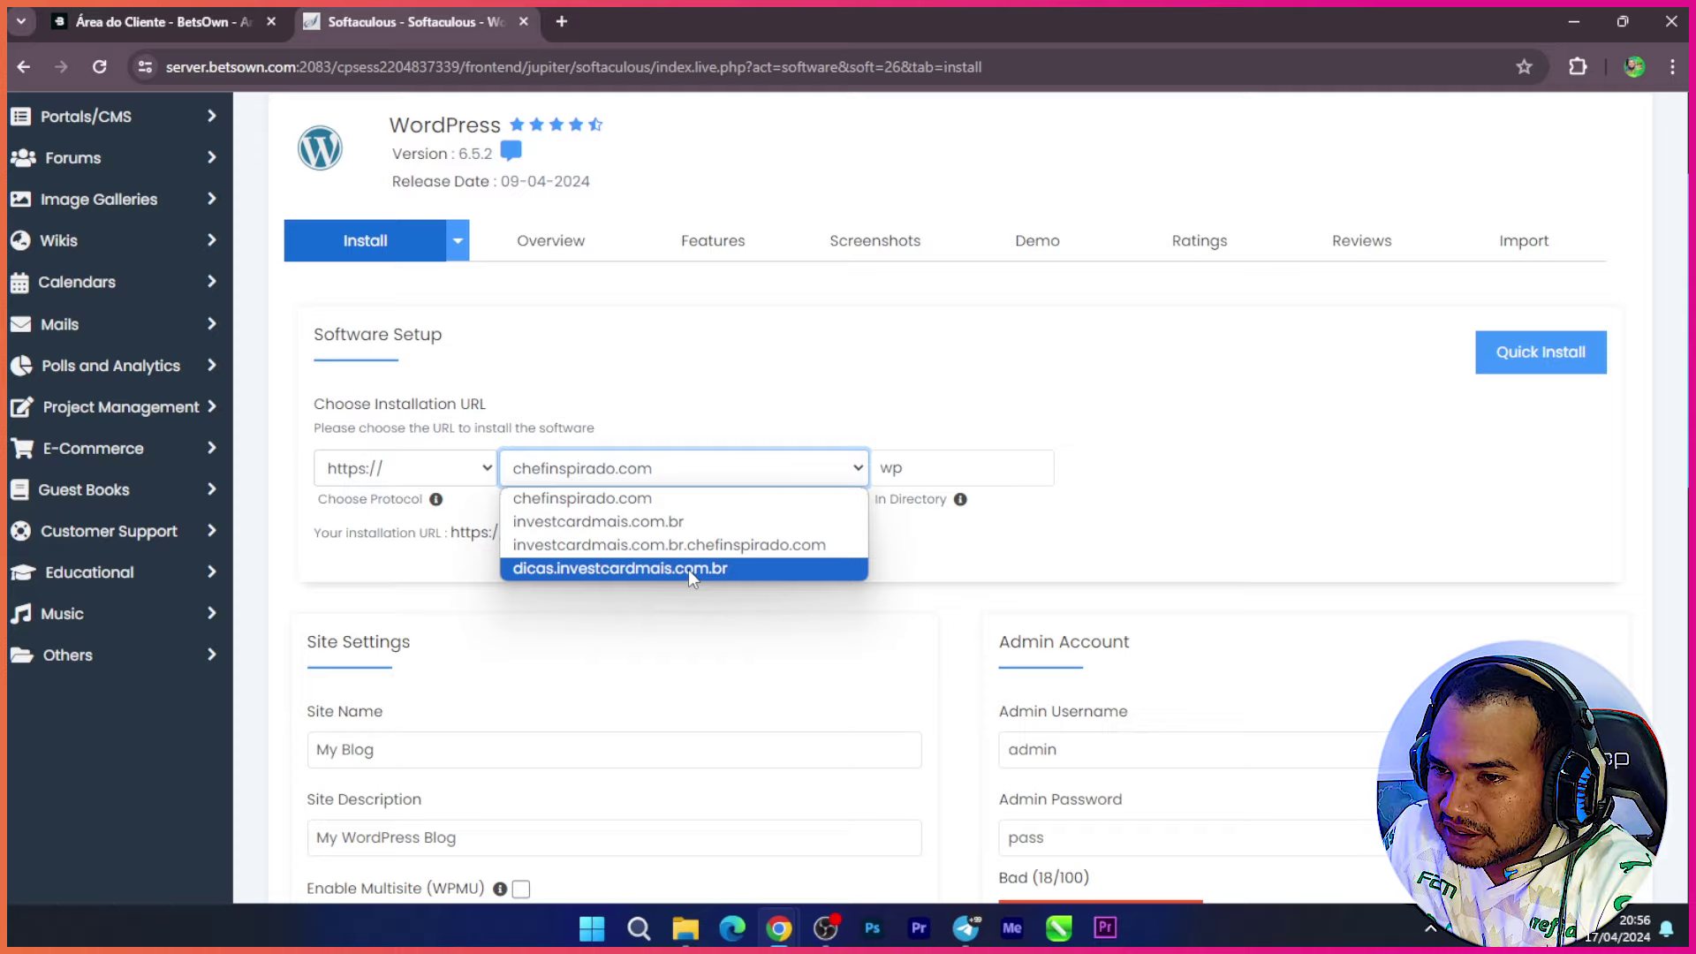
Step: Target dicas.investcardmais.com.br and remove 'wp' so WordPress installs at the domain root
left_click(617, 570)
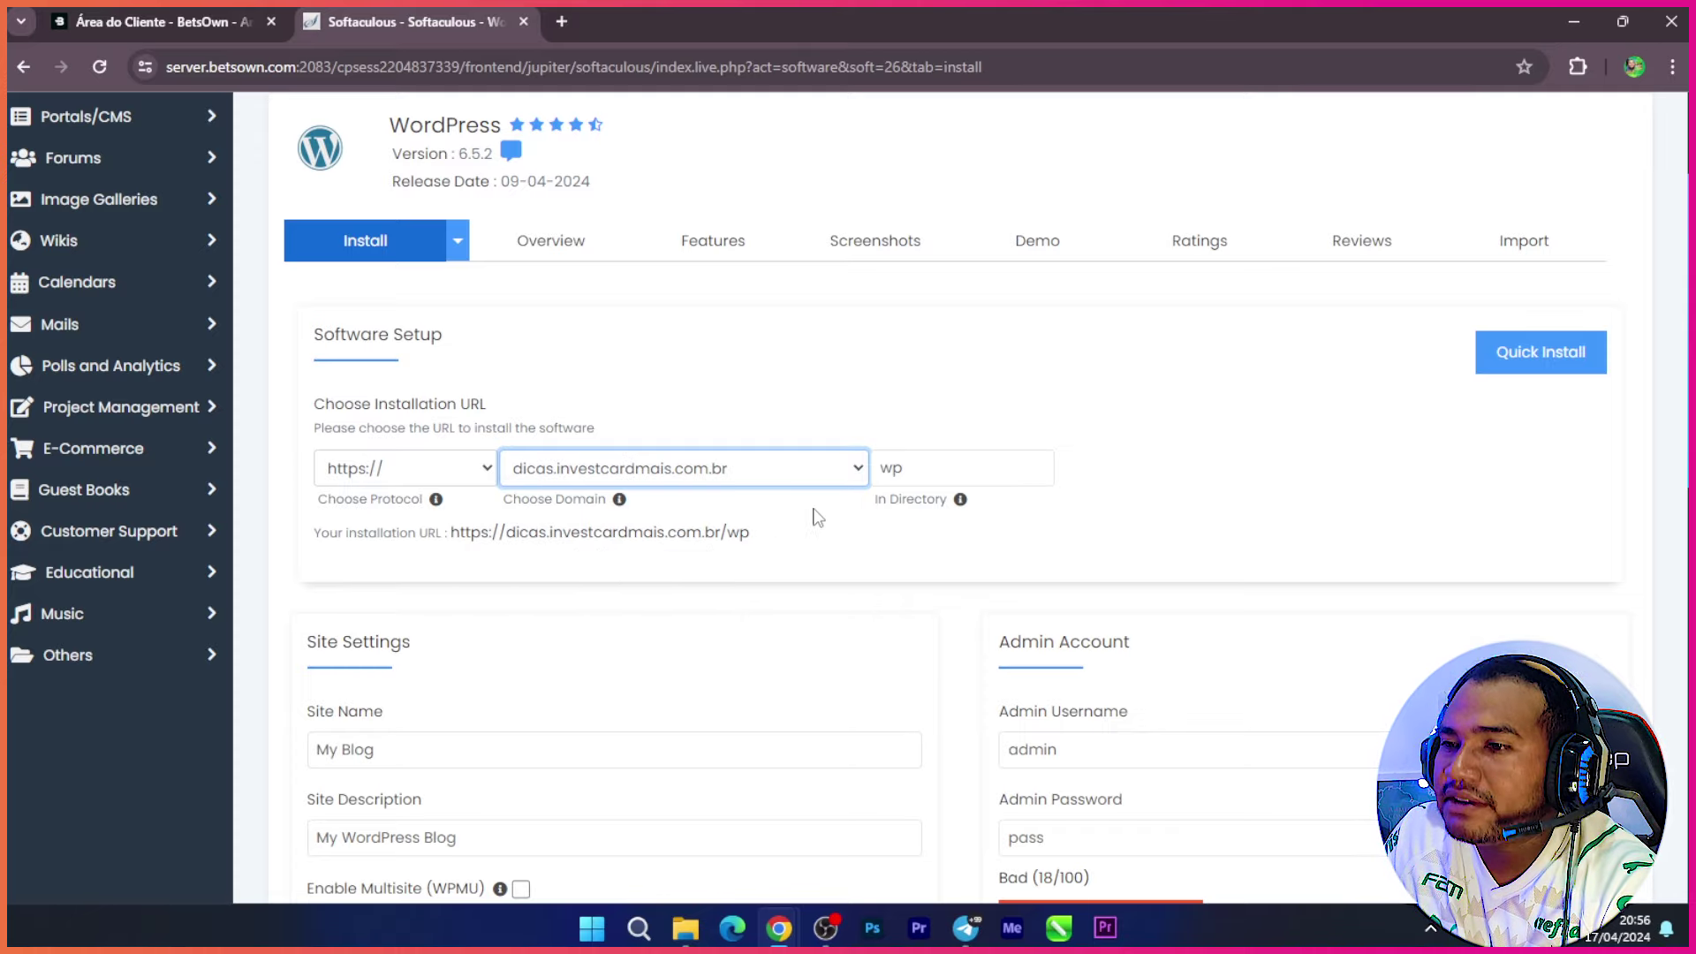
left_click(912, 481)
key("BackSpace")
key("BackSpace")
left_click(1171, 452)
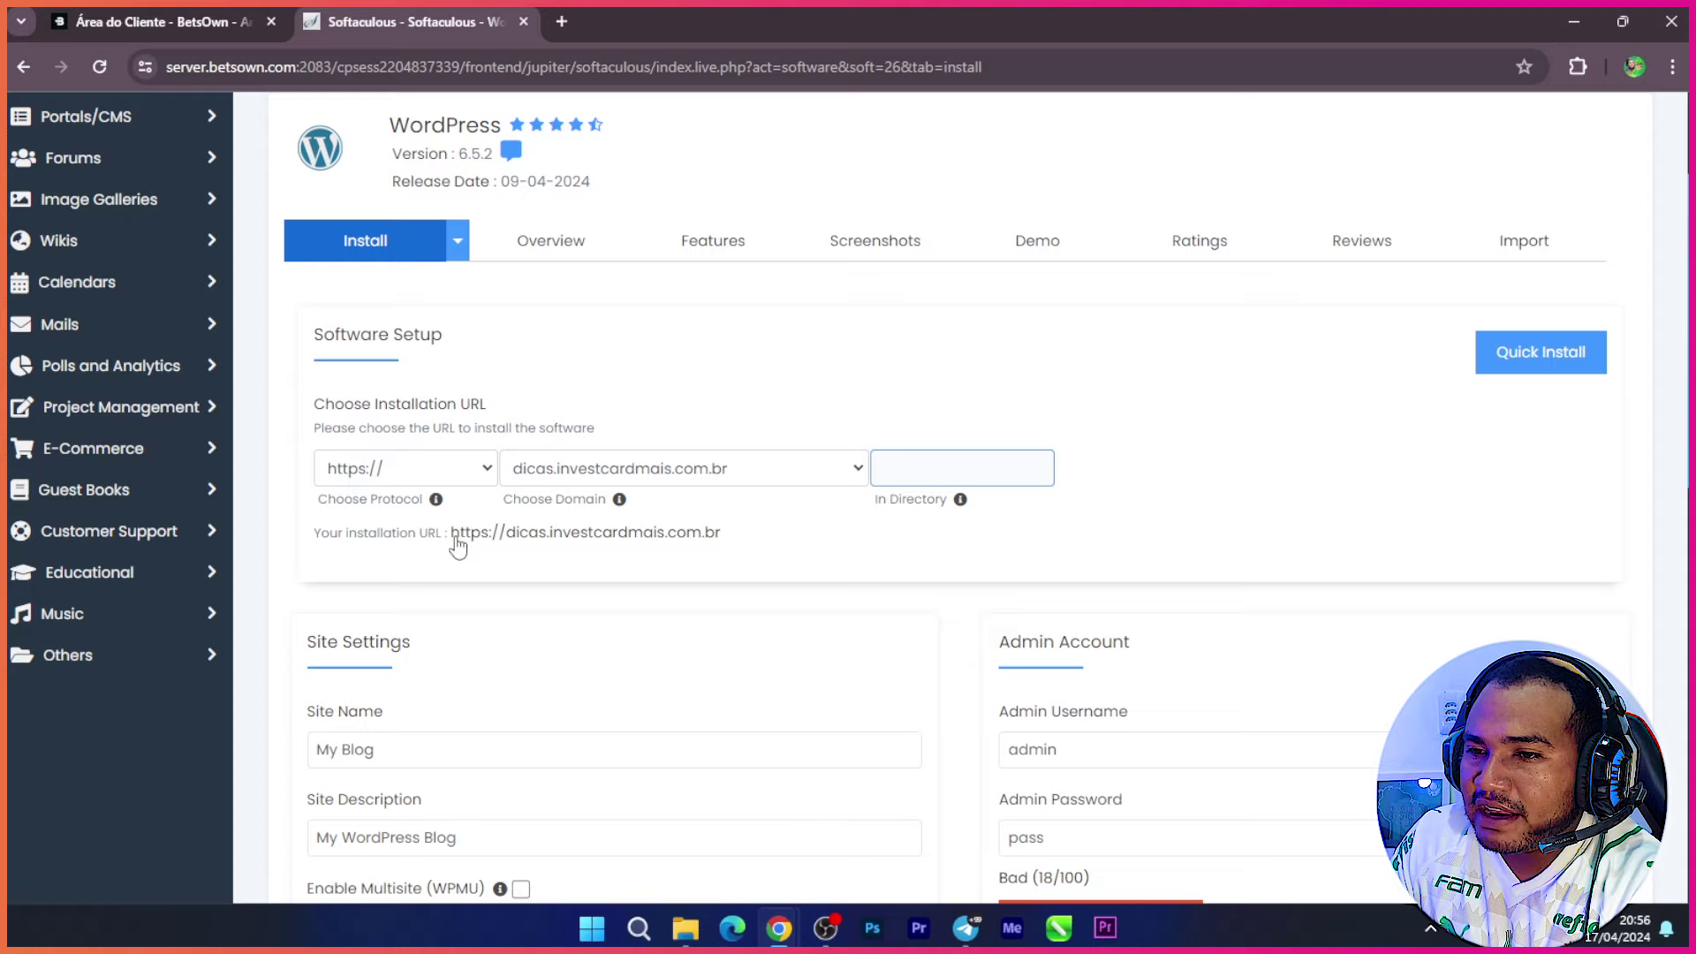
scroll(557, 546, "down", 1)
scroll(558, 546, "down", 3)
Step: Set Site Name 'dicas' and Site Description 'dicas para facilitar seu dia-a-dia'; select the admin username
left_click(447, 436)
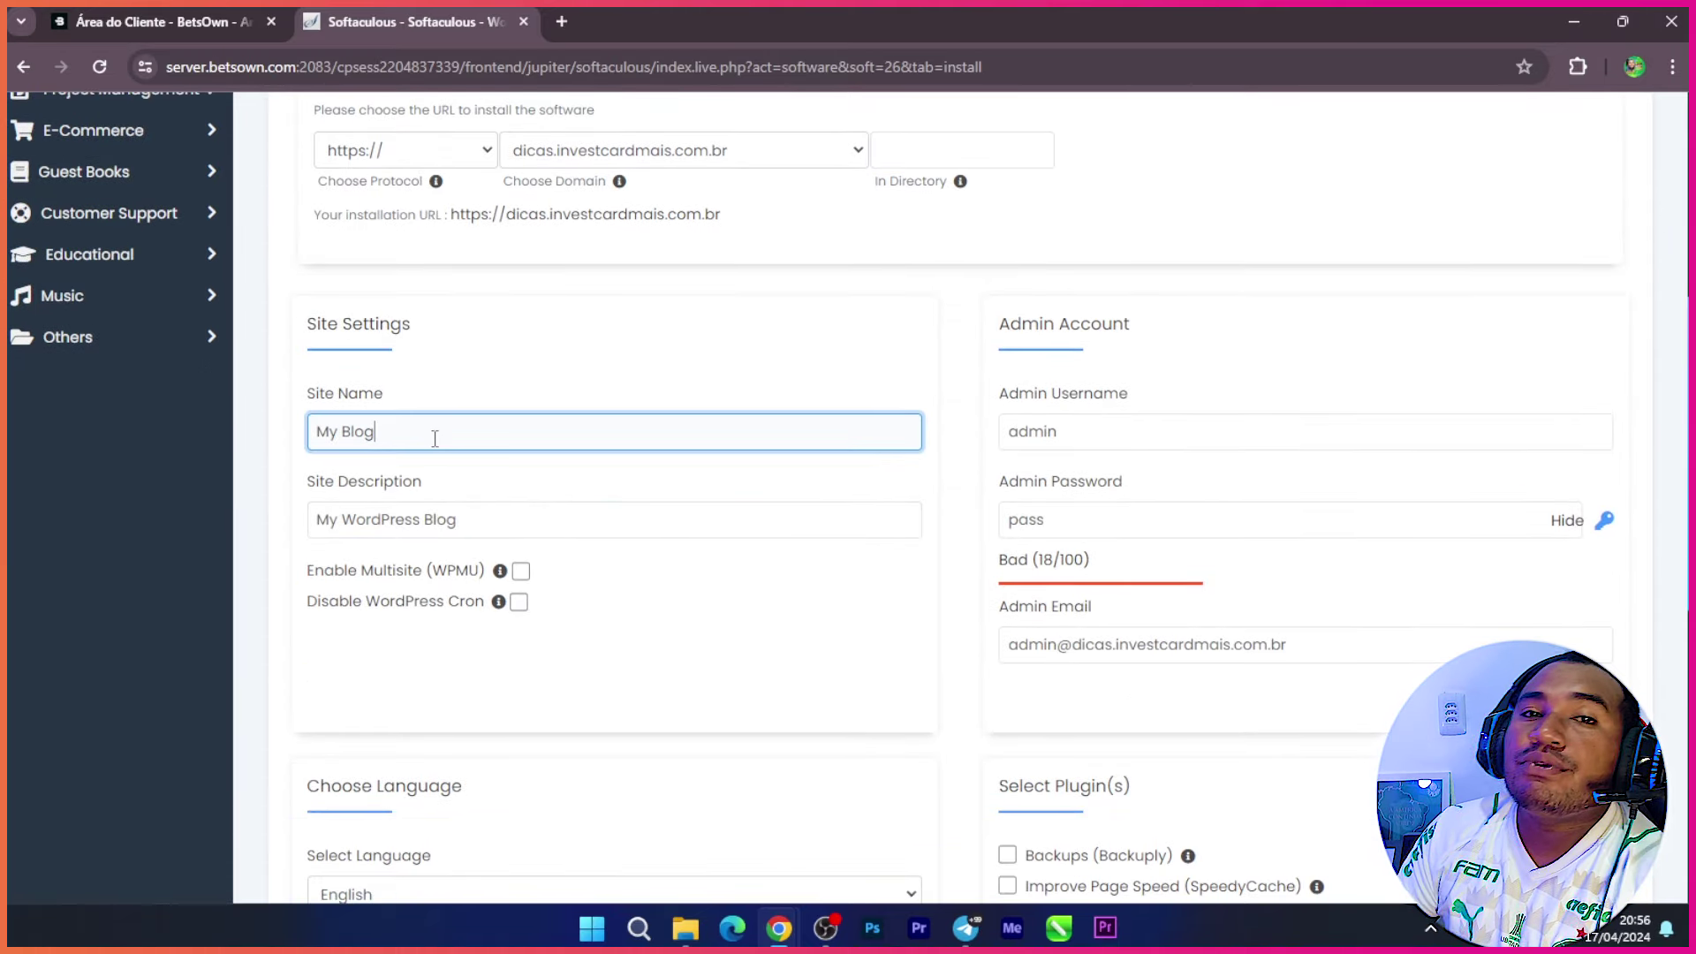
key("BackSpace")
key("BackSpace")
key("BackSpace")
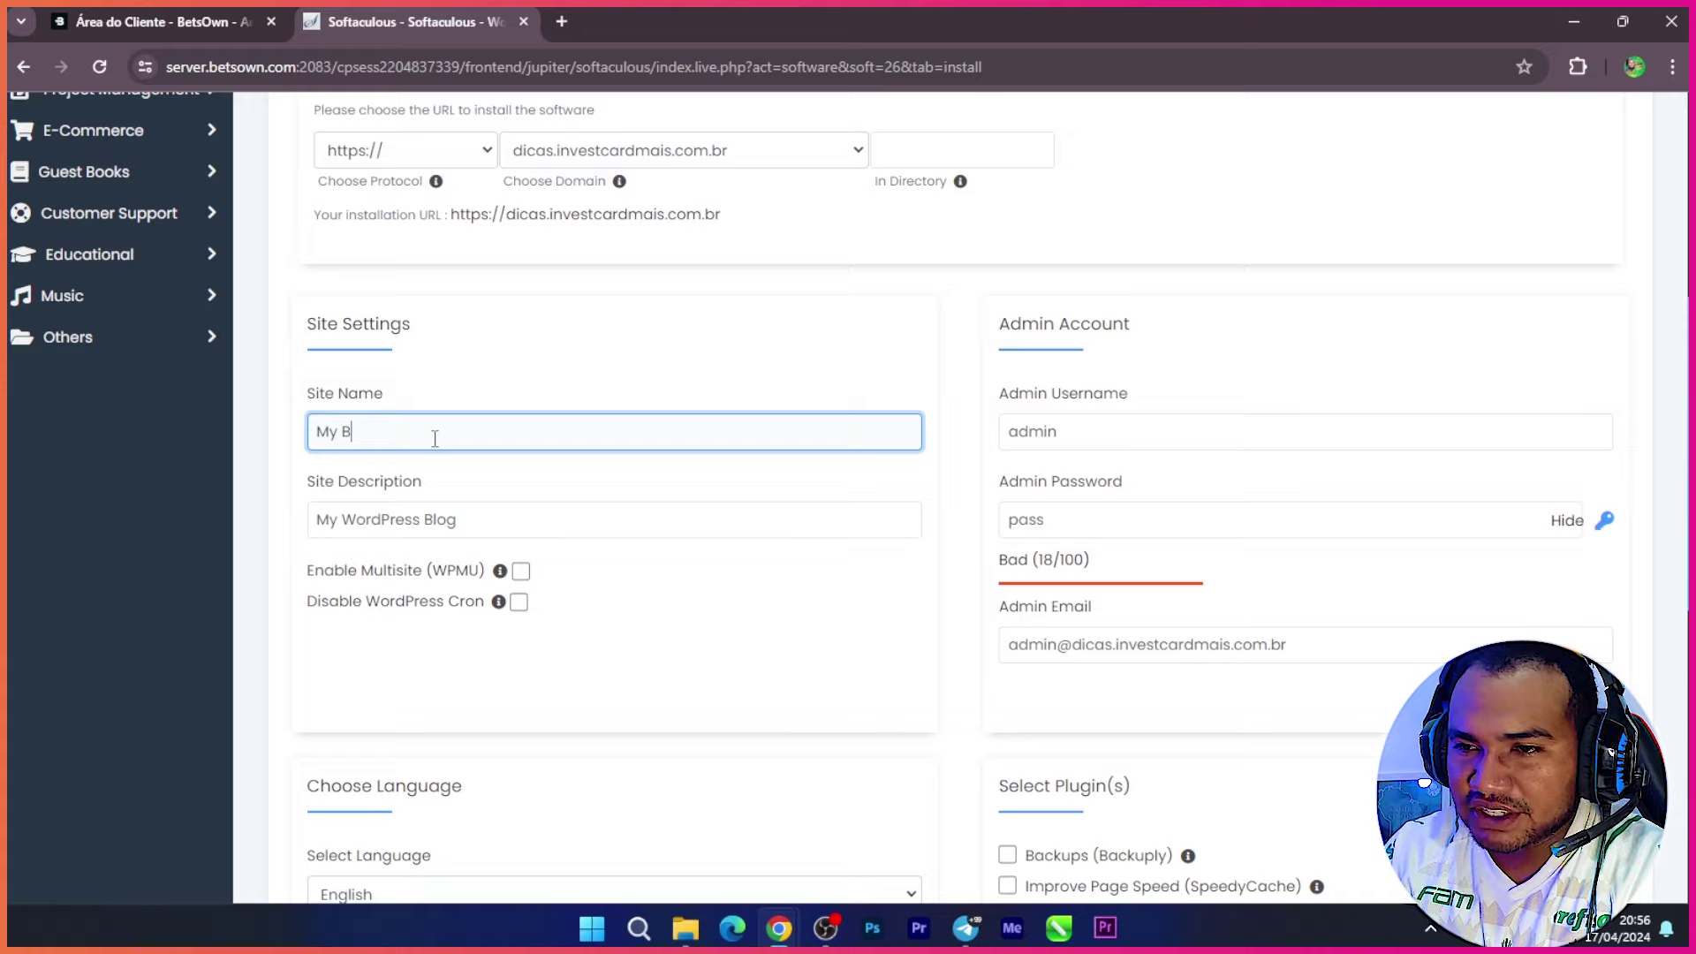
key("BackSpace")
key("BackSpace")
key("BackSpace")
key("BackSpace")
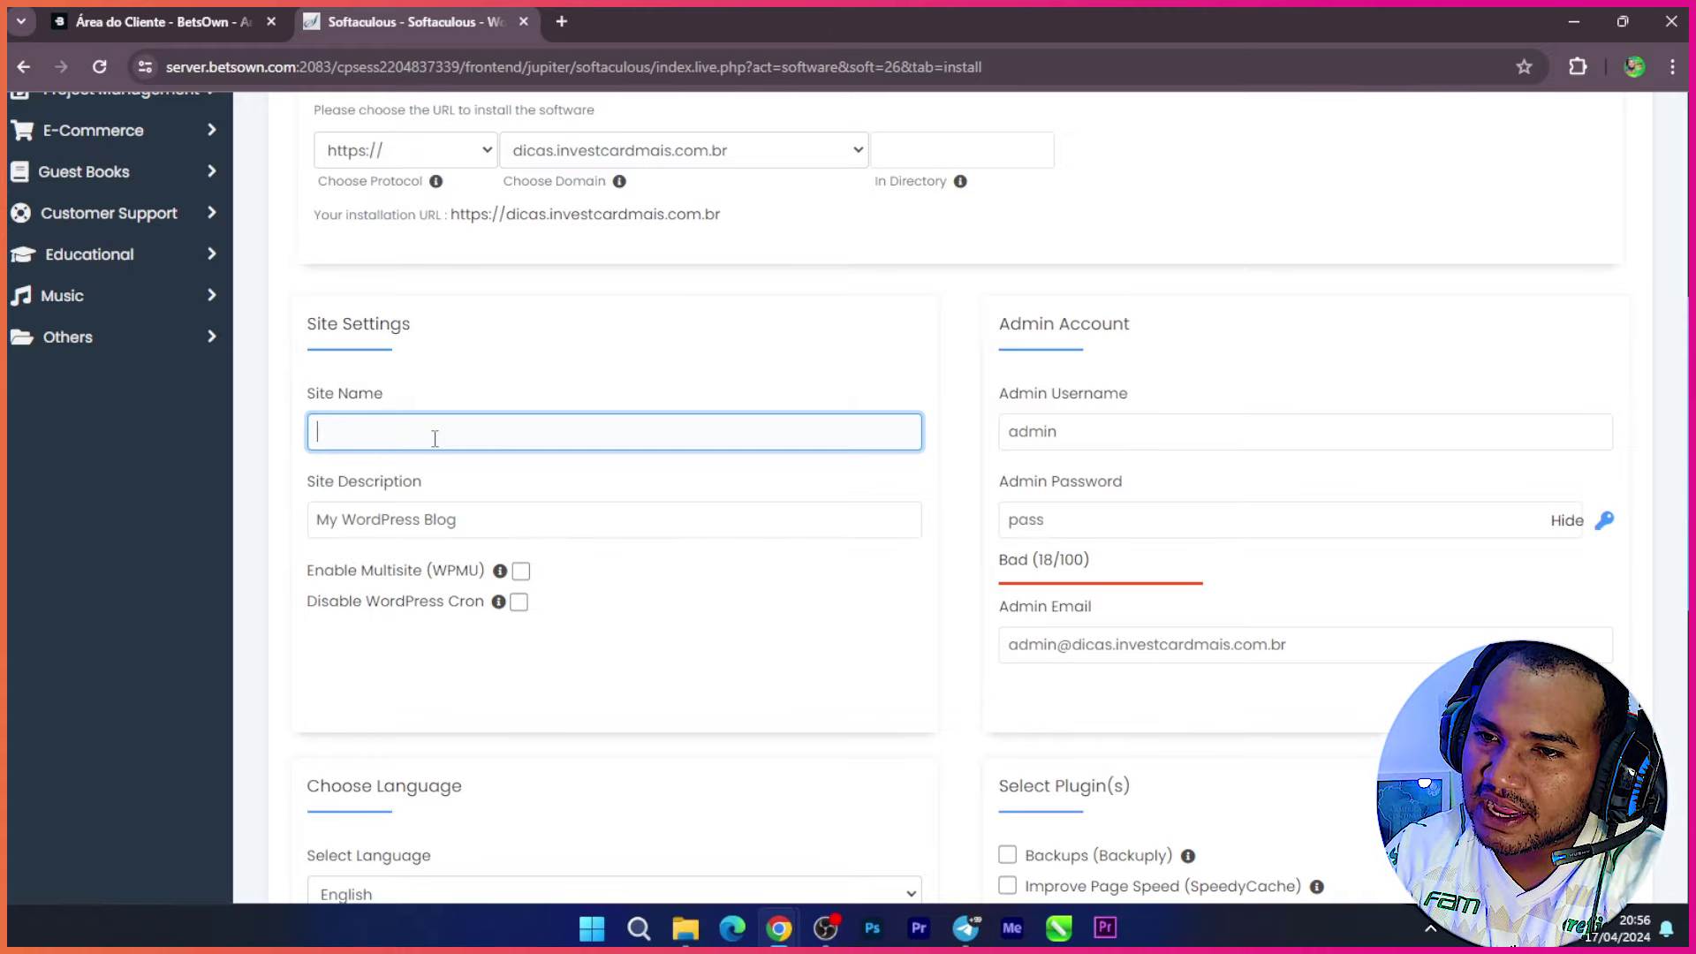
type("dicas")
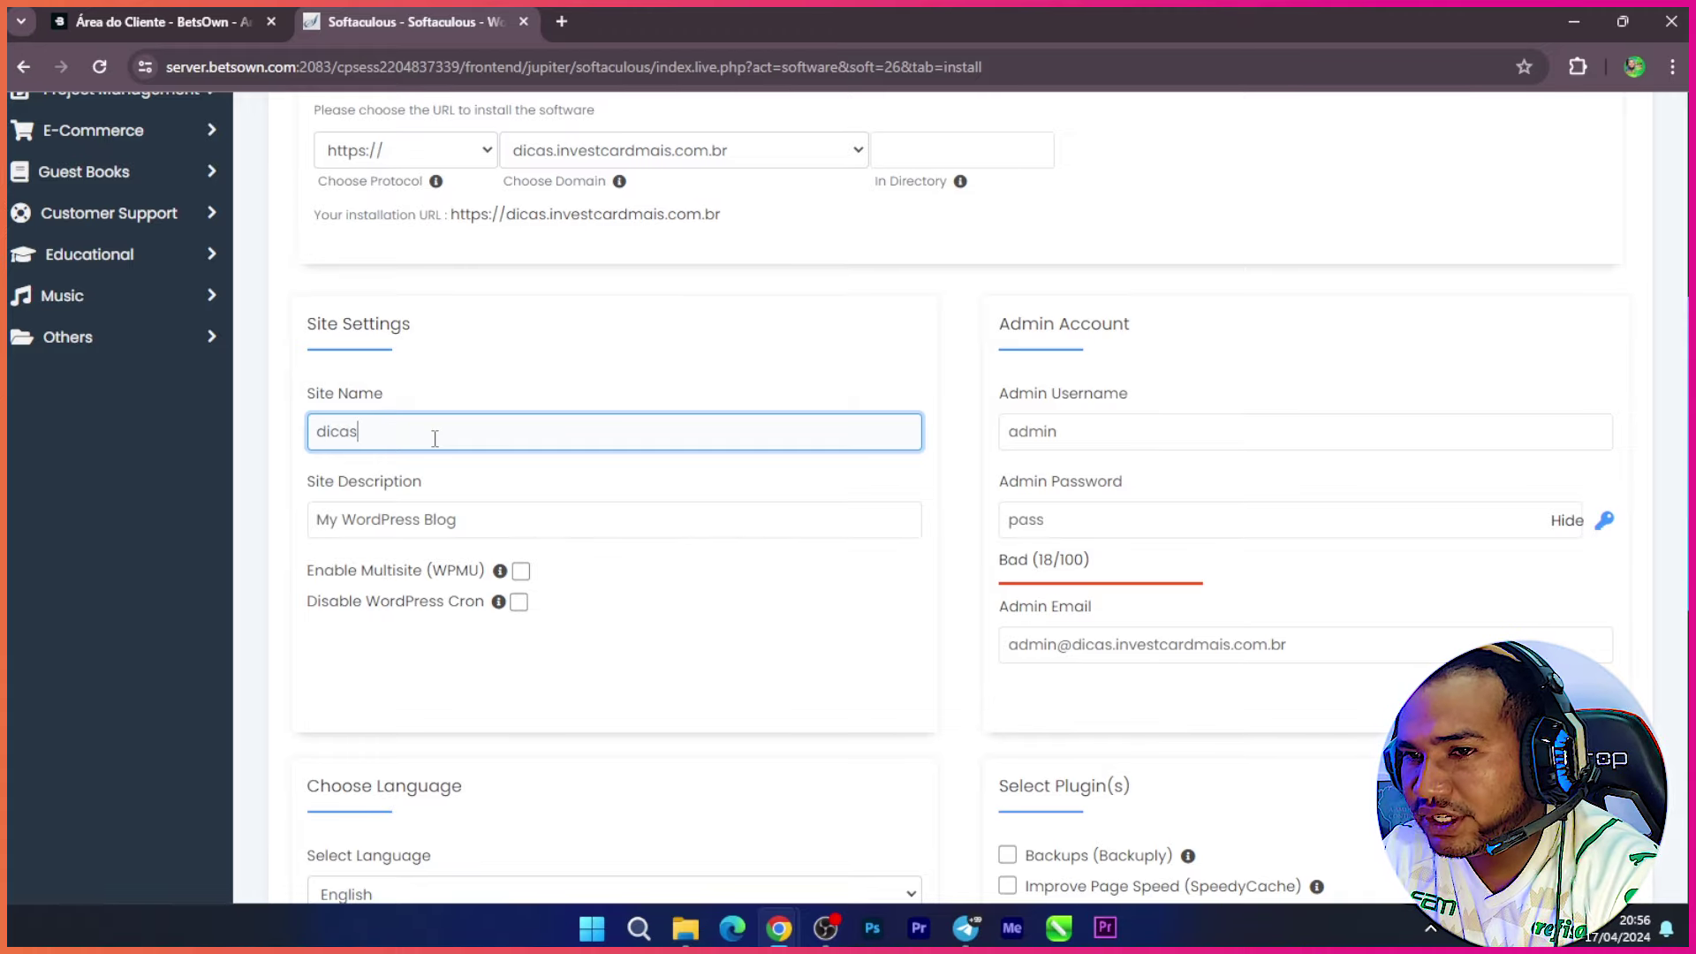
left_click(475, 520)
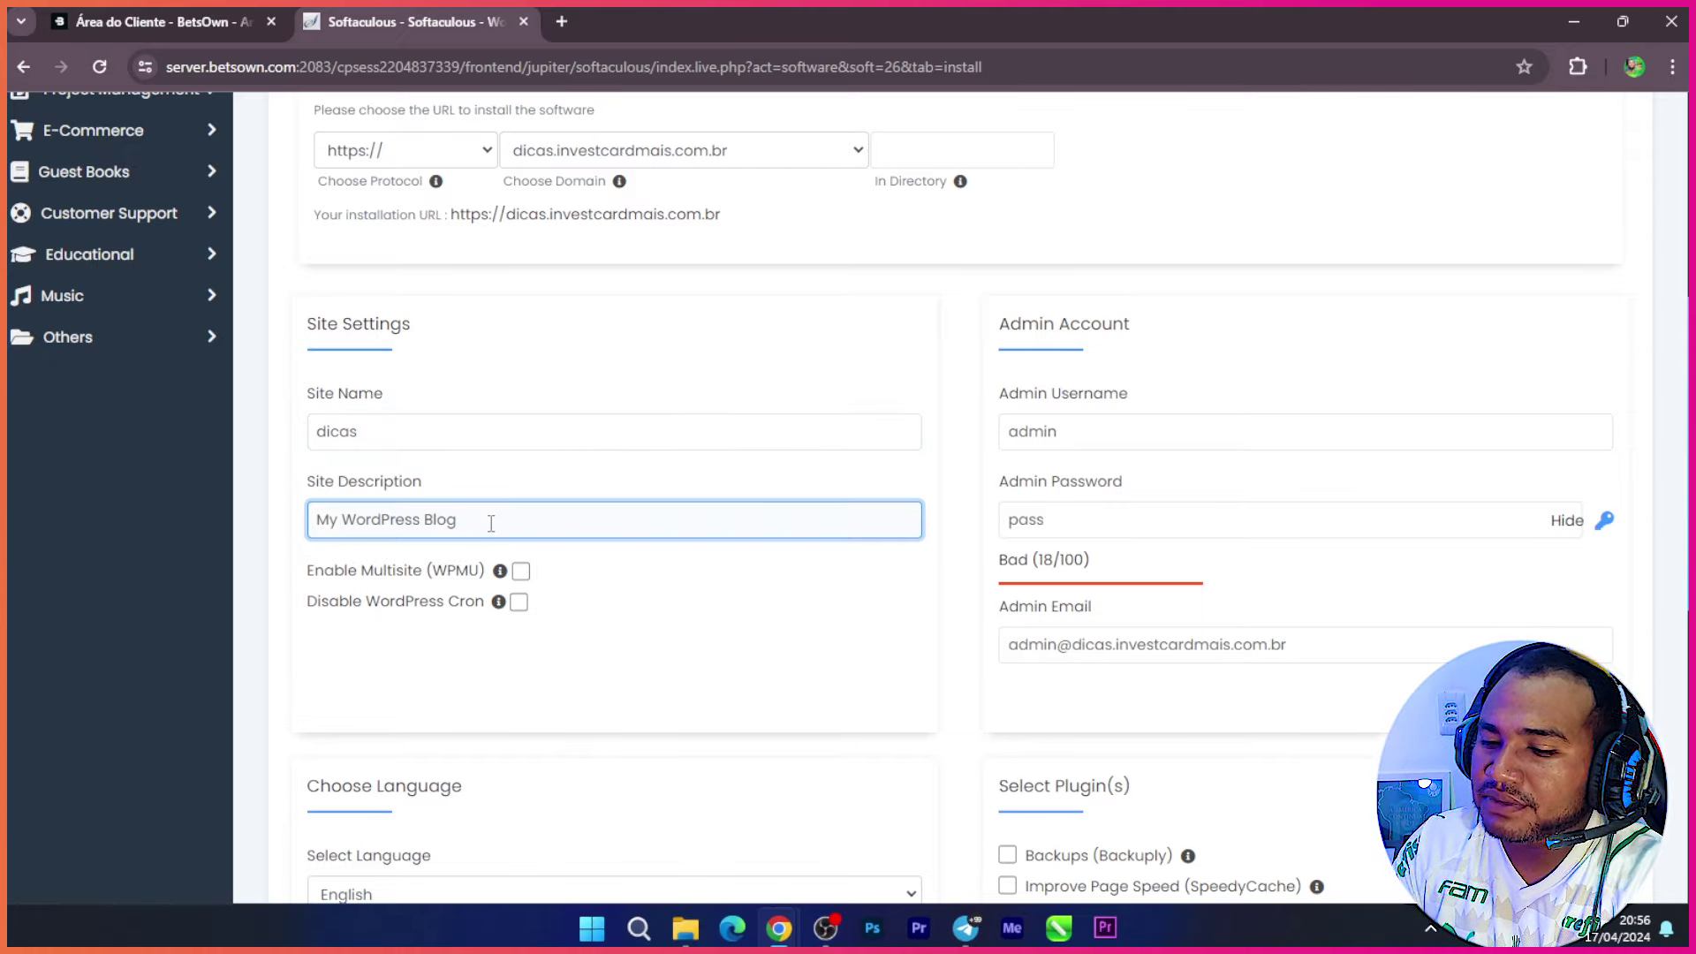
key("BackSpace")
key("BackSpace")
key("BackSpace")
key("BackSpace")
key("BackSpace")
key("BackSpace")
key("BackSpace")
key("BackSpace")
key("BackSpace")
key("BackSpace")
key("BackSpace")
key("BackSpace")
key("BackSpace")
key("BackSpace")
key("BackSpace")
key("BackSpace")
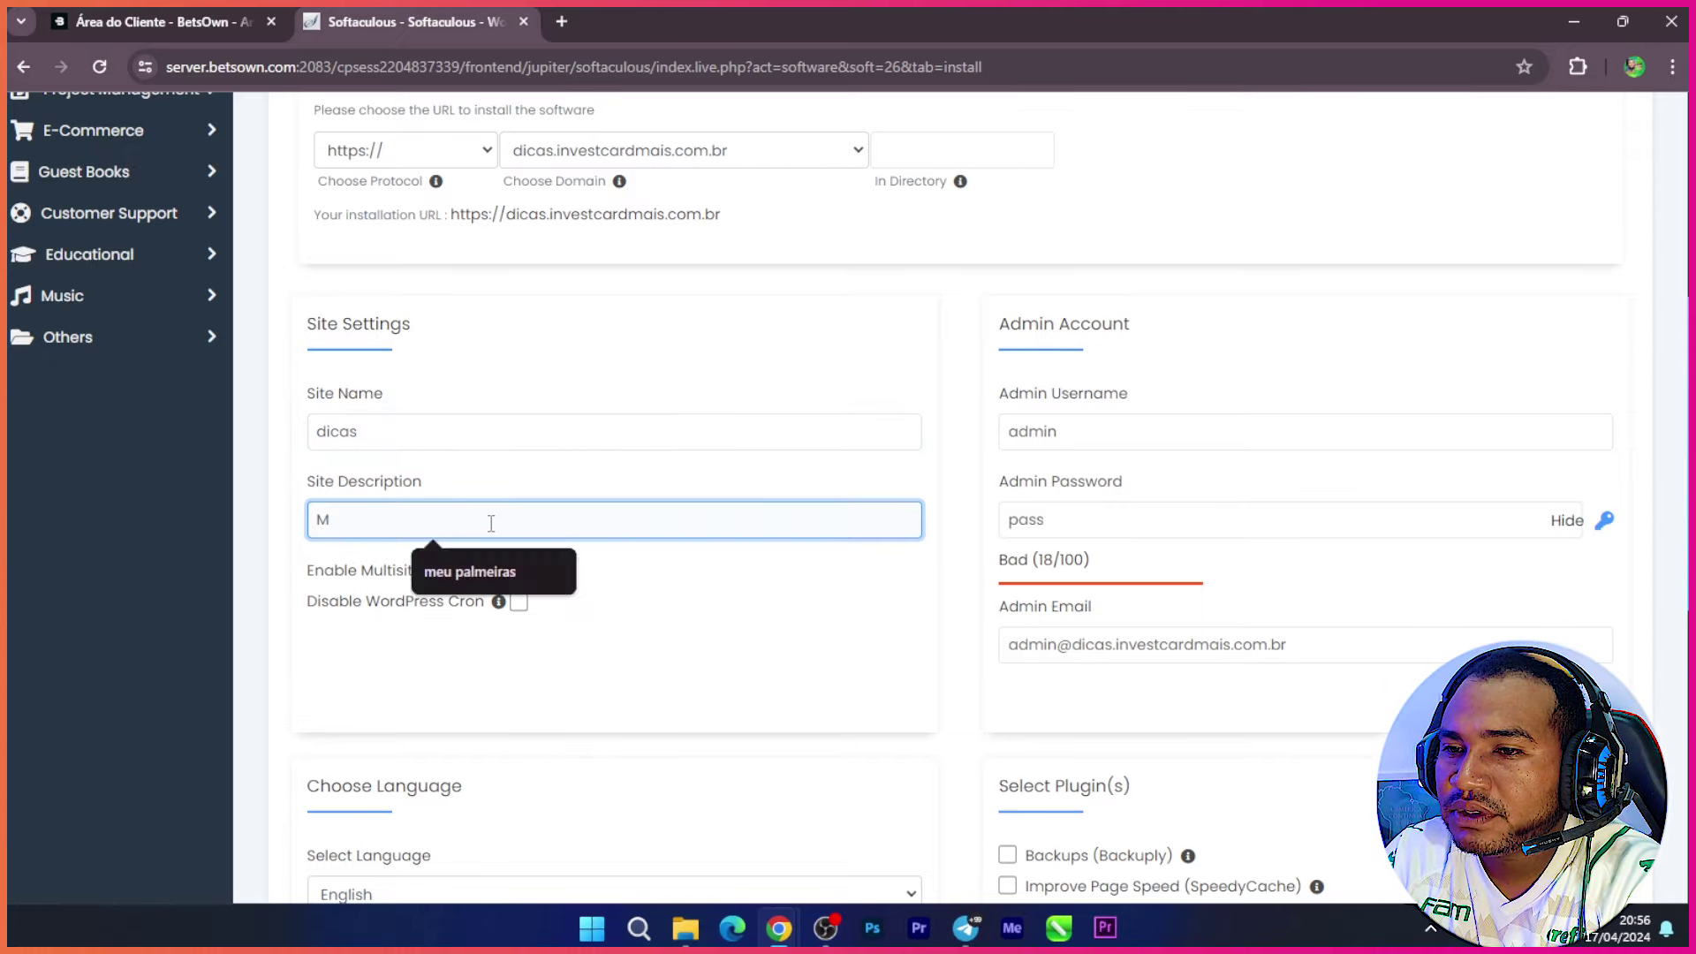
type("dicas para facili")
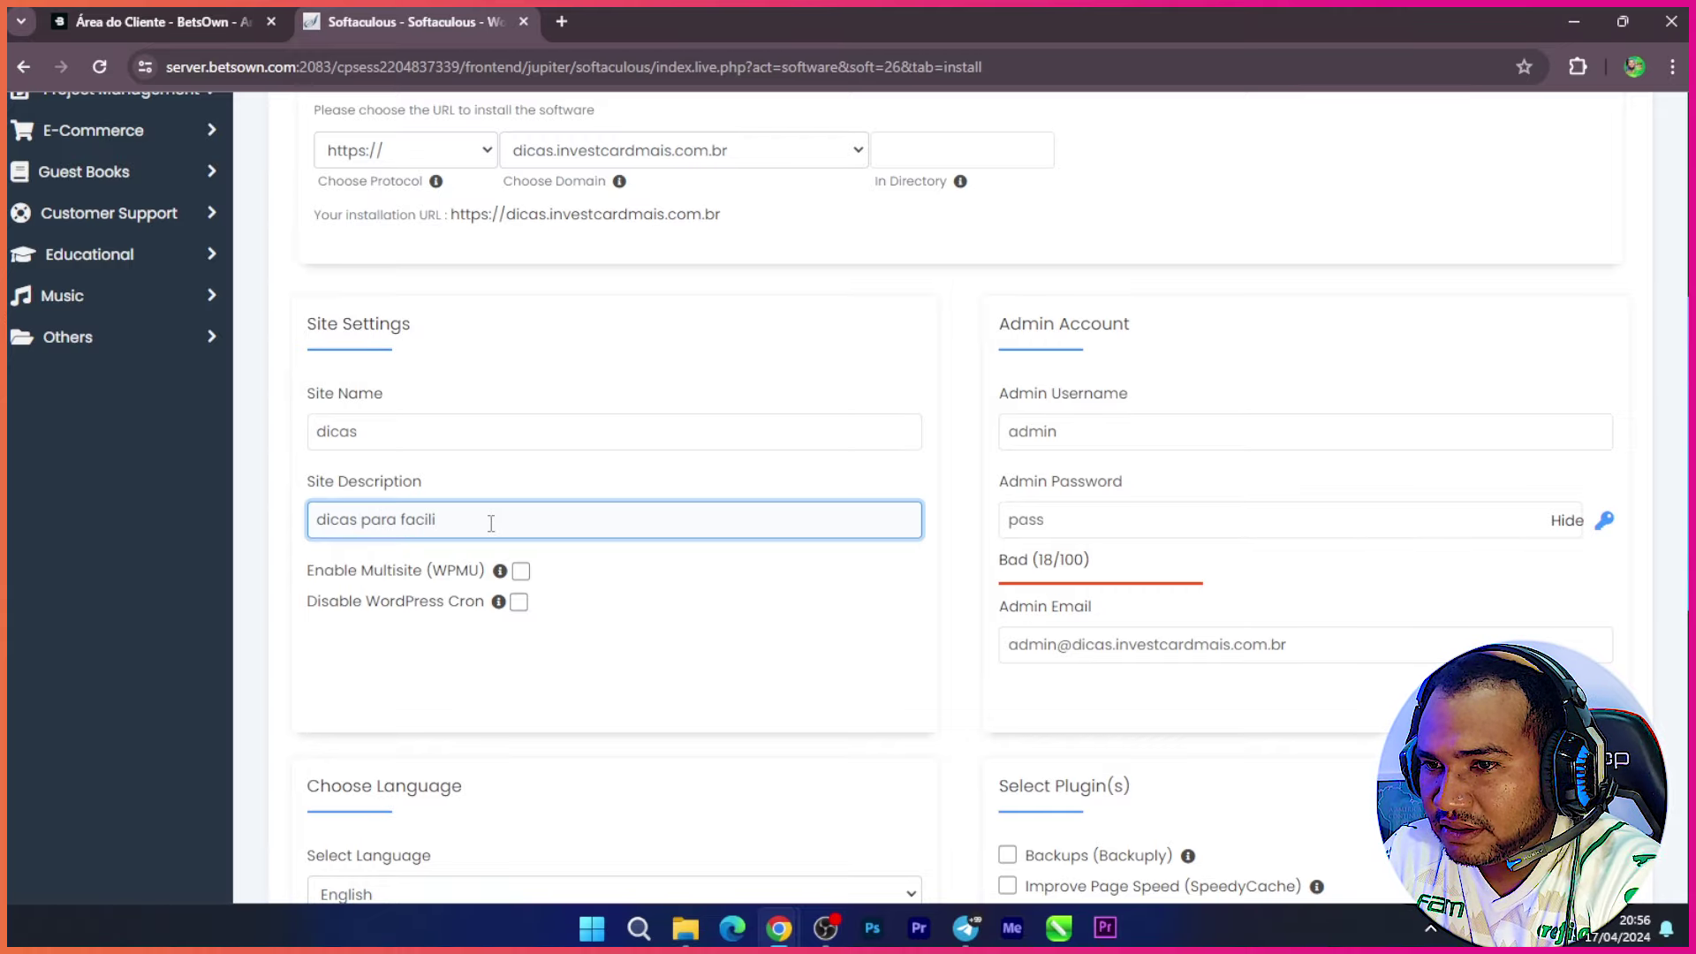
type("tar seu")
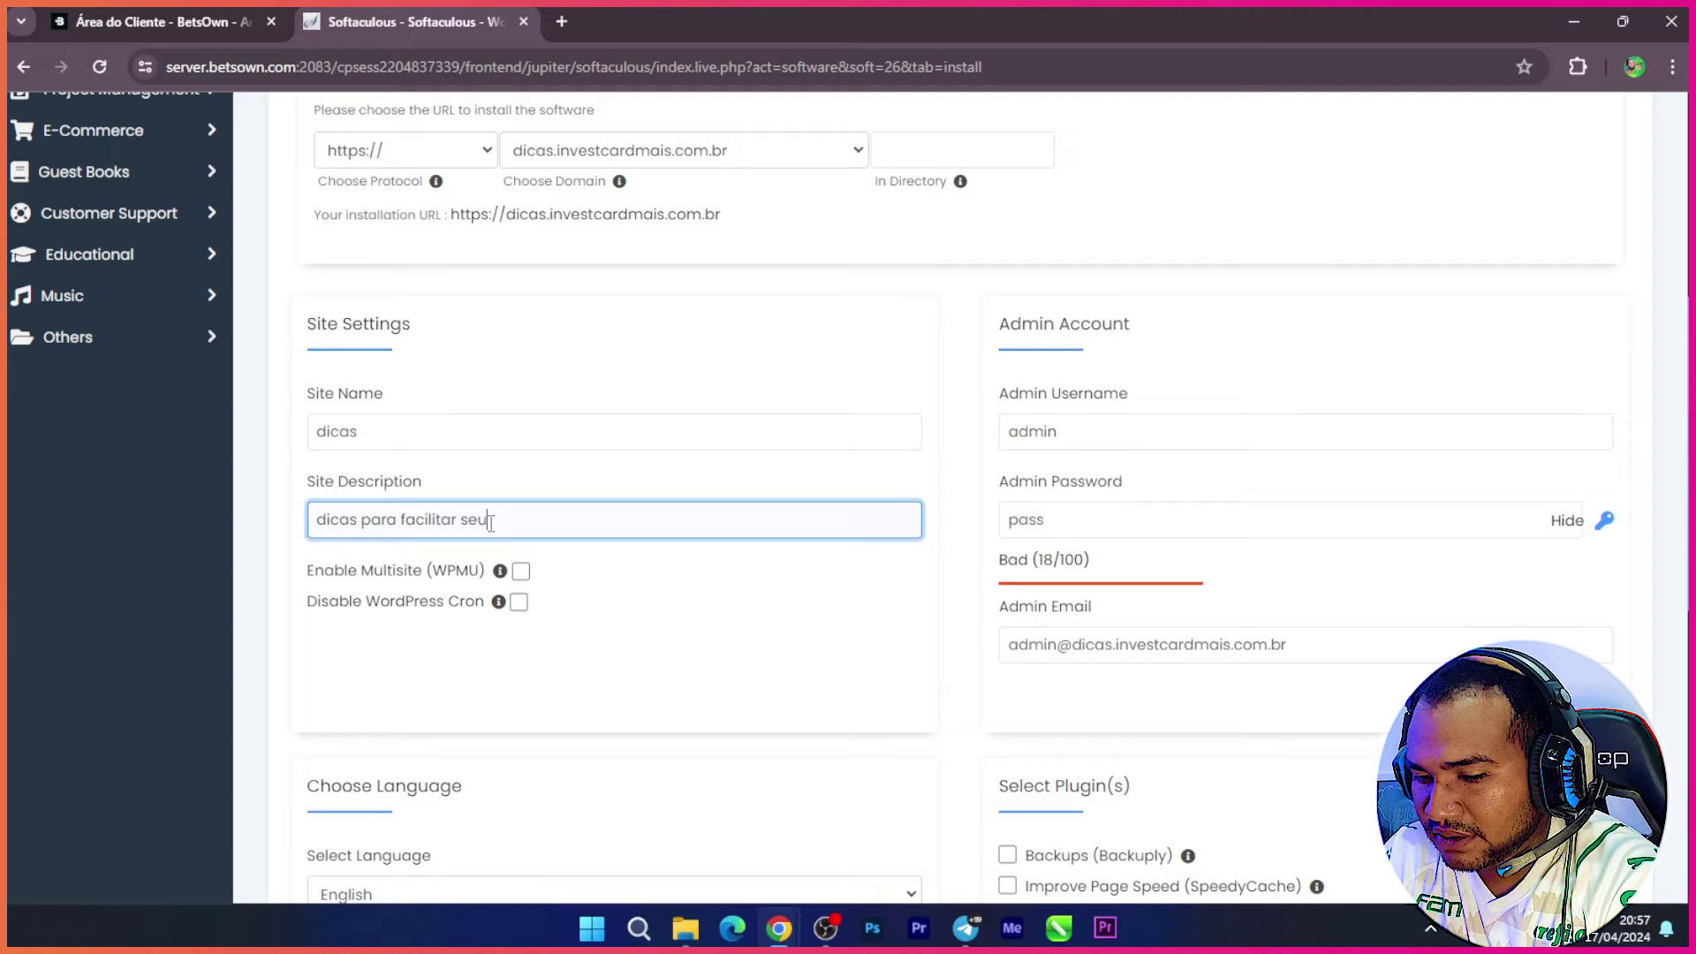
type(" dia-a-dia")
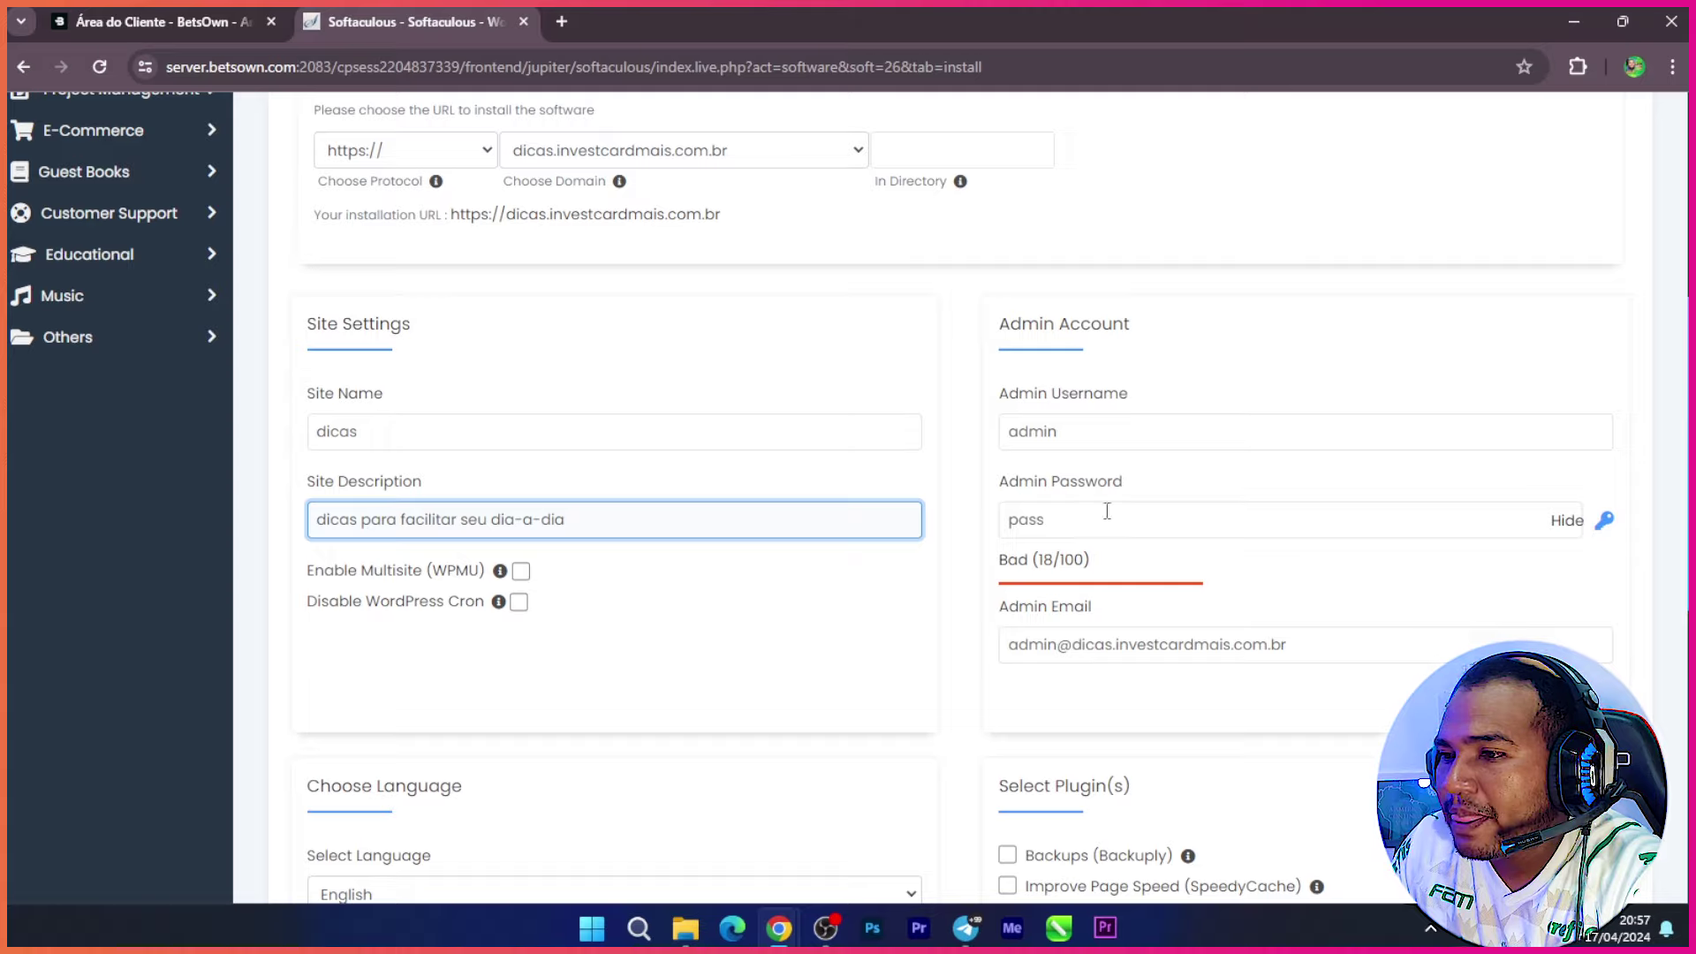
left_click(1087, 431)
left_click_drag(1099, 431, 970, 447)
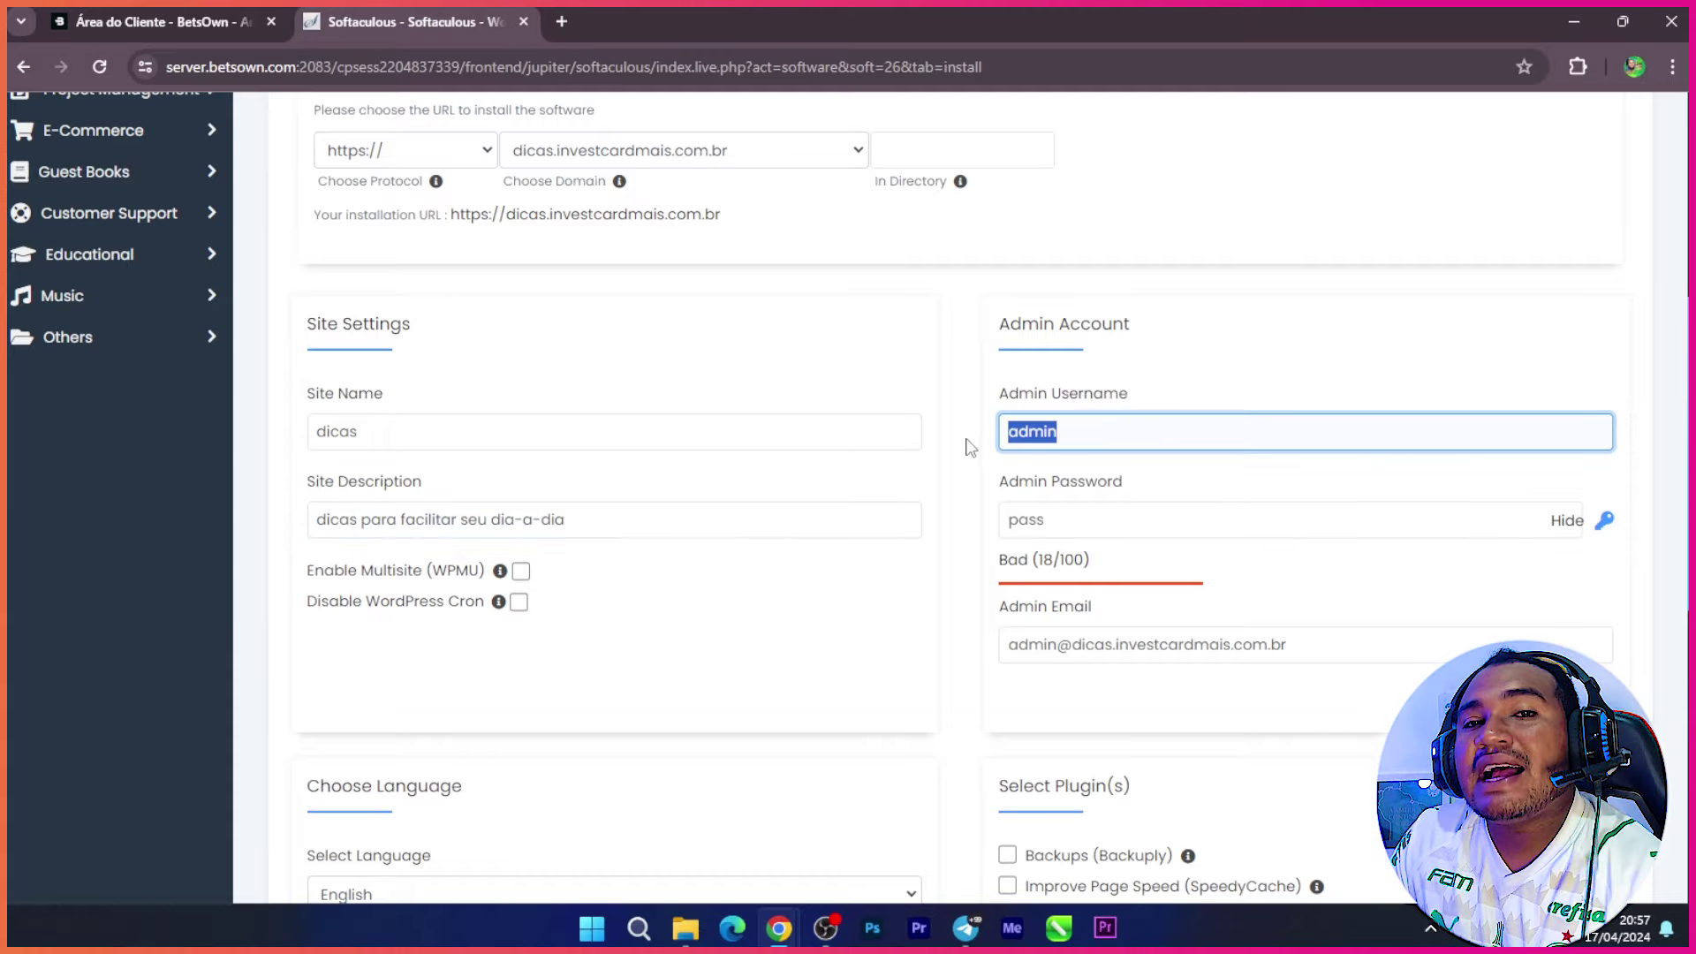
Step: Change the admin username to 'admin' and clear the default admin password
key("BackSpace")
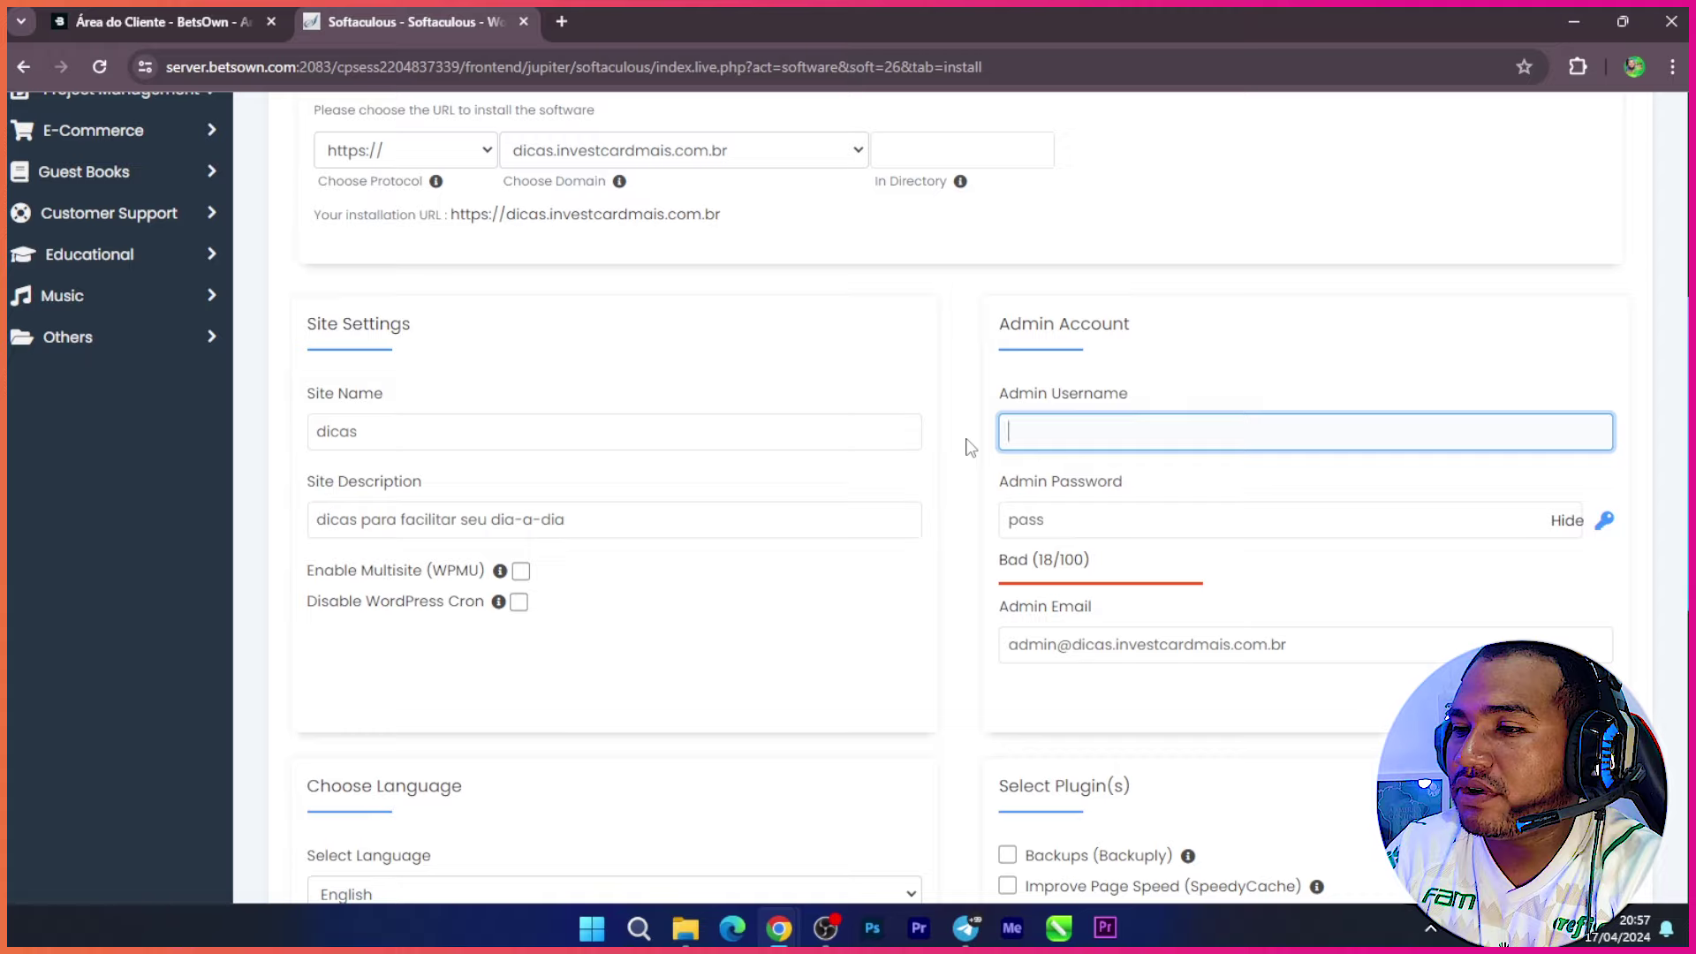
type("admin")
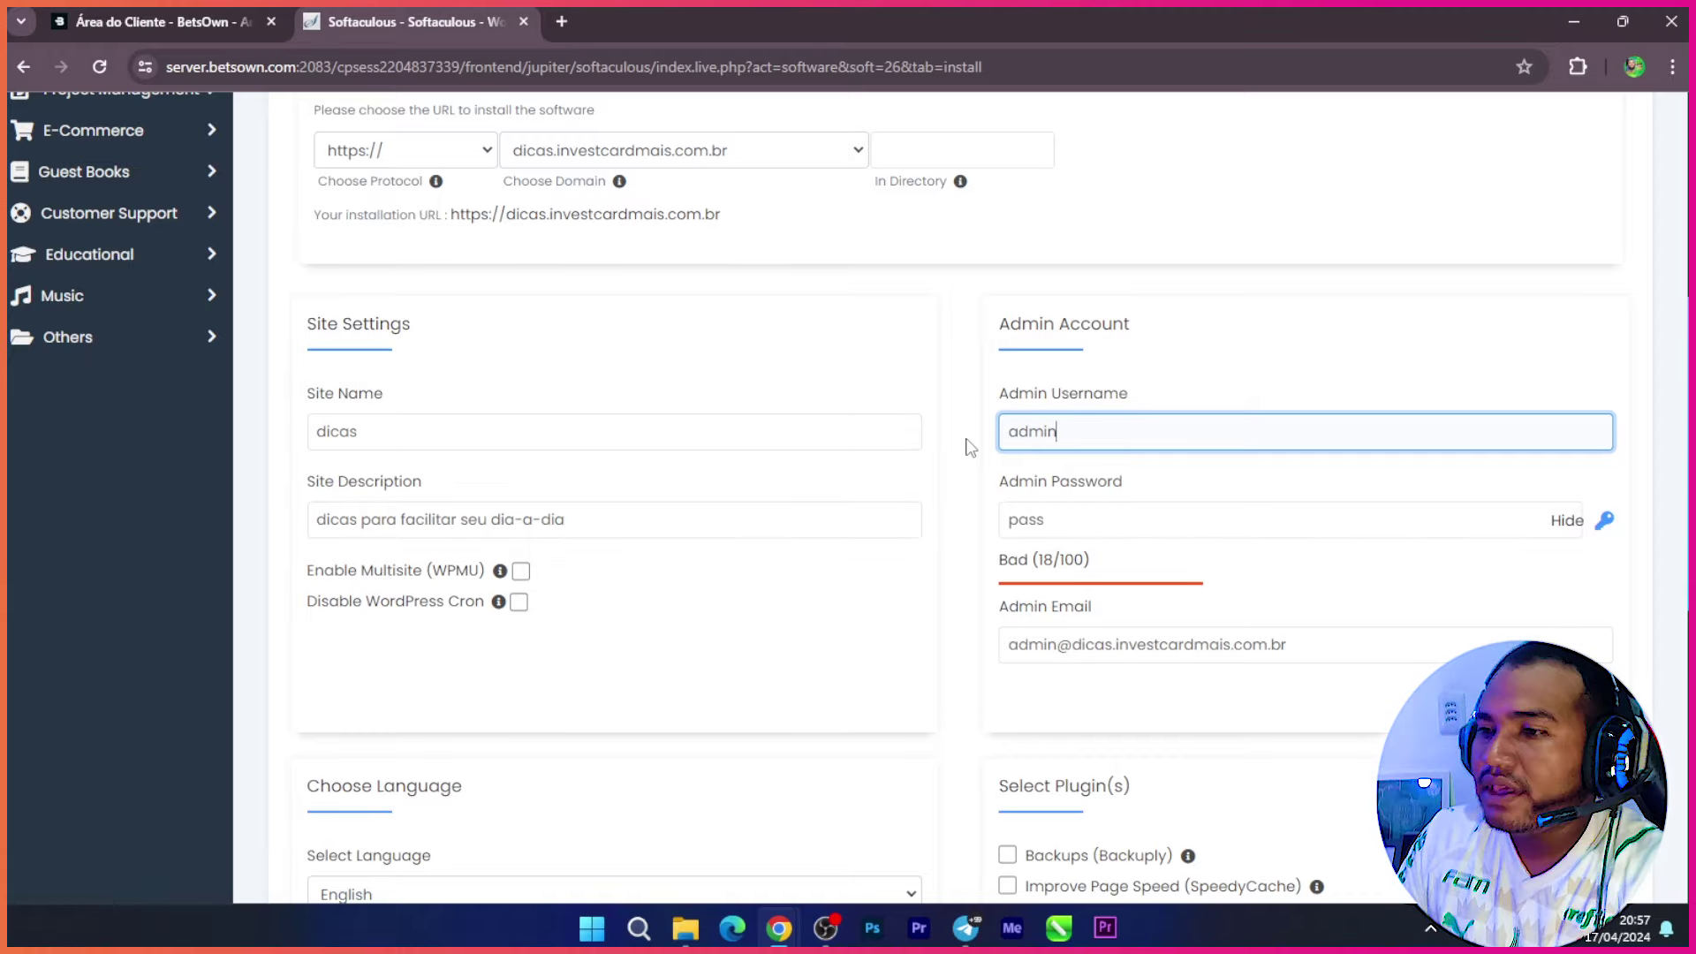
left_click(1098, 521)
left_click_drag(1091, 522, 985, 538)
key("BackSpace")
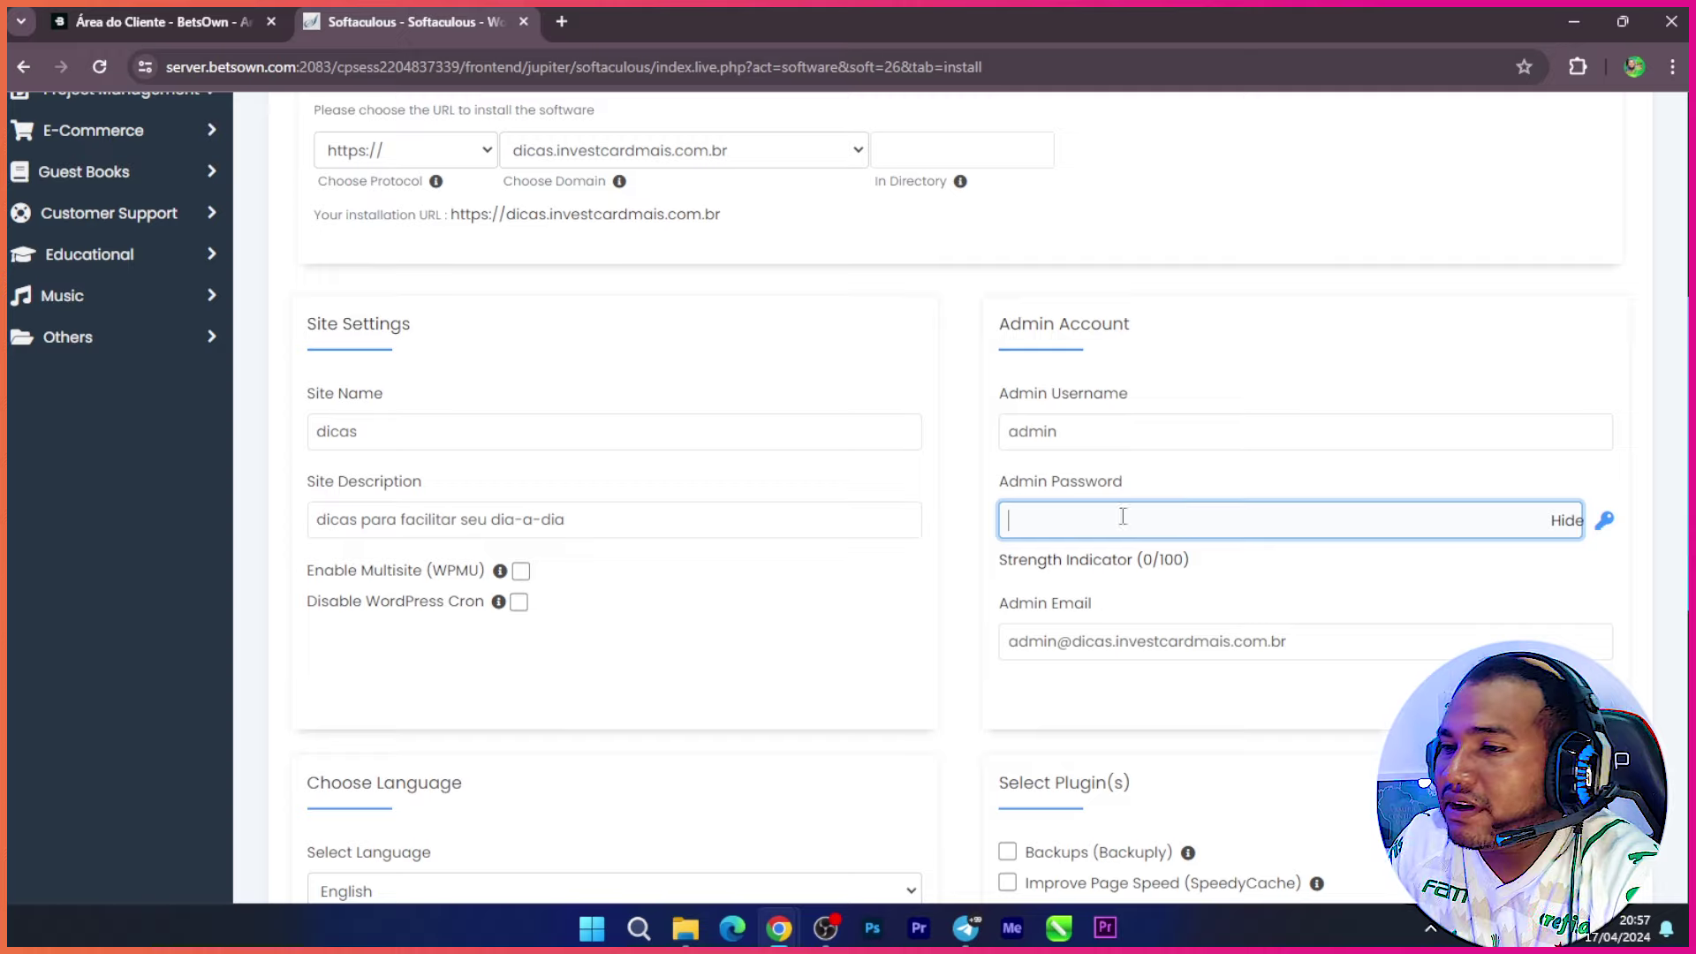
Step: Generate a Strong random admin password and select it for copying
left_click(1604, 522)
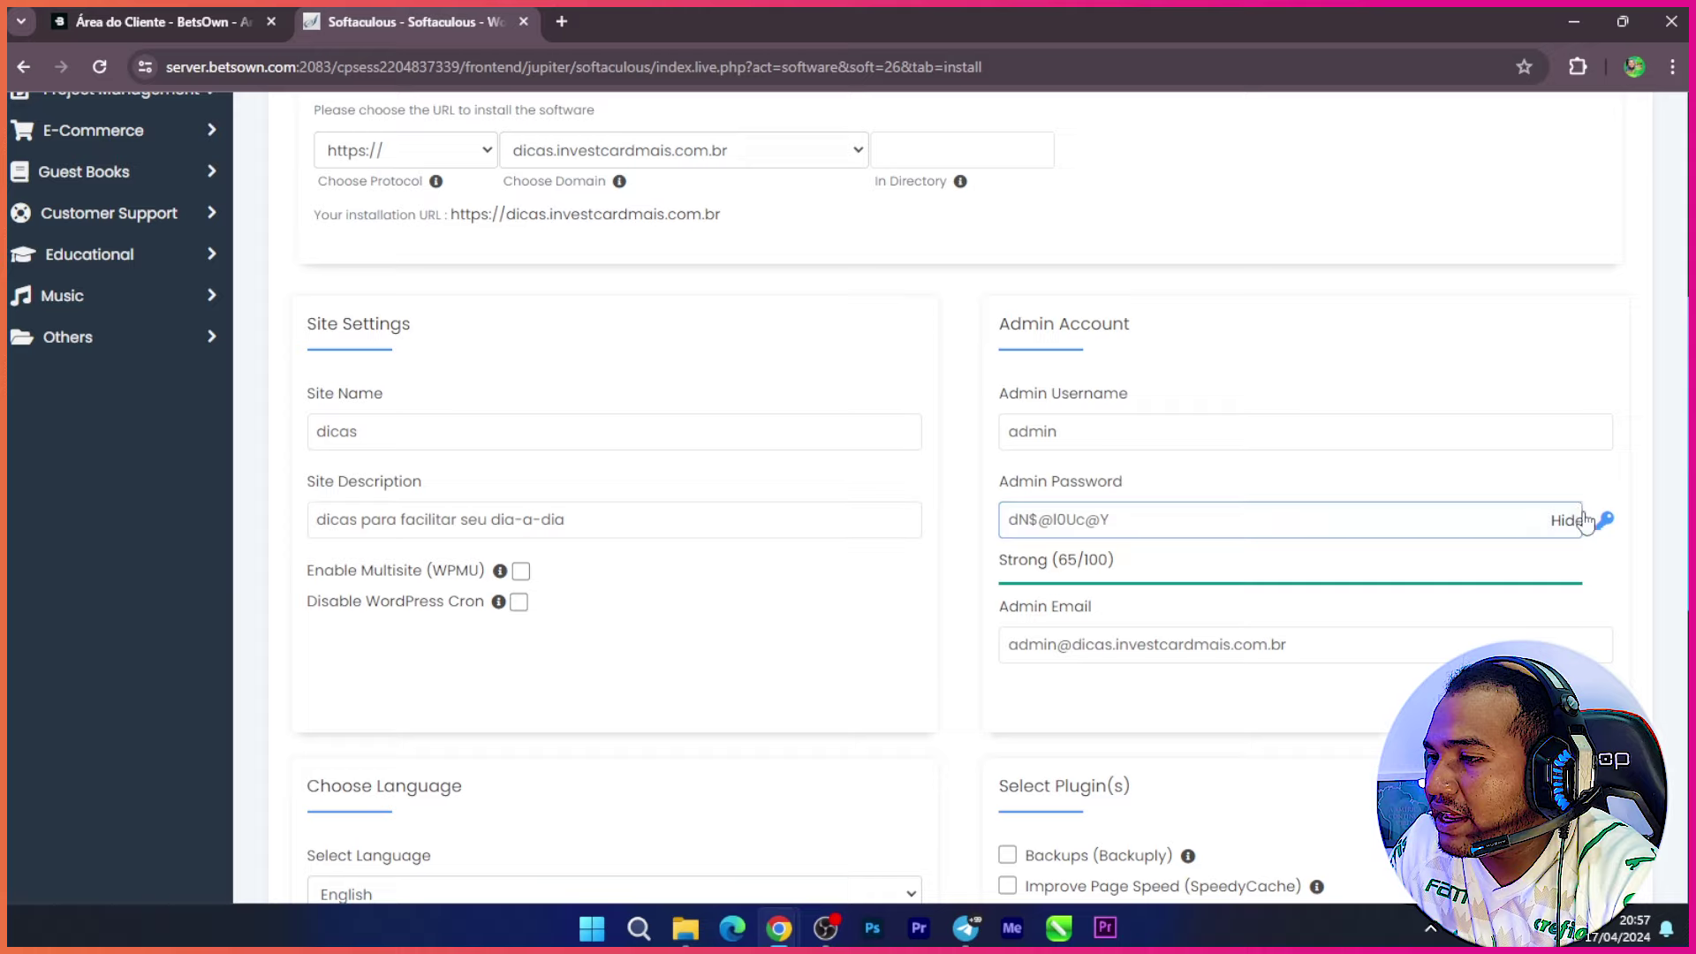
left_click_drag(1127, 526, 981, 530)
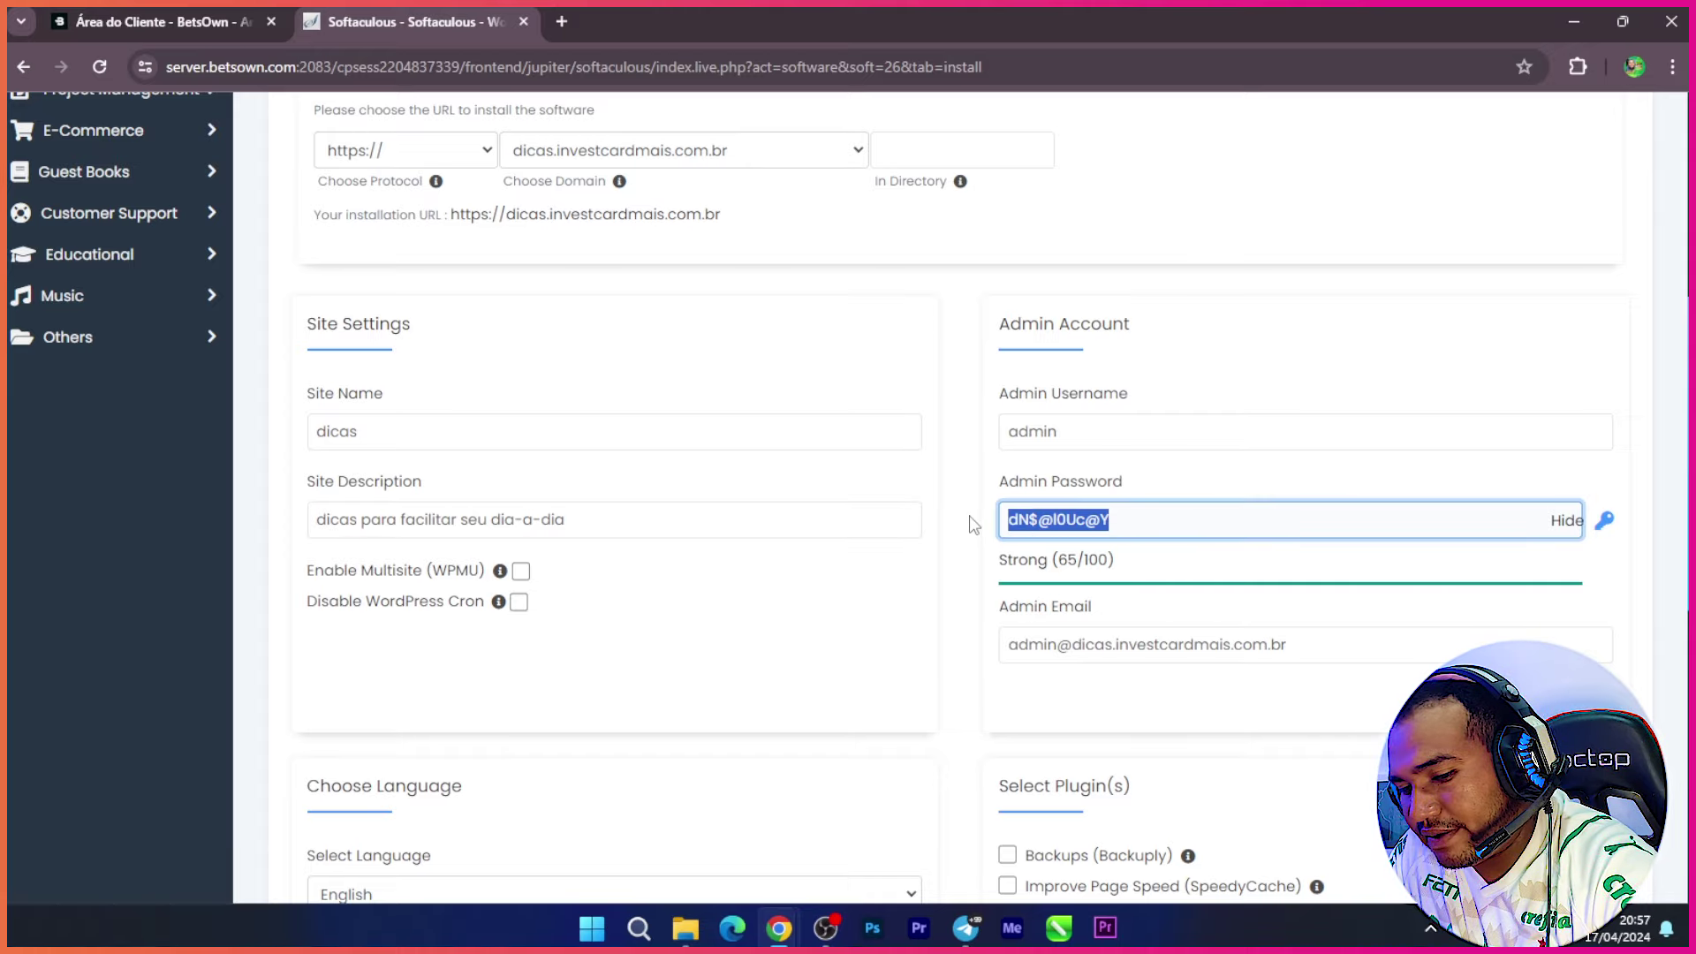
mouse_move(778, 927)
left_click(638, 928)
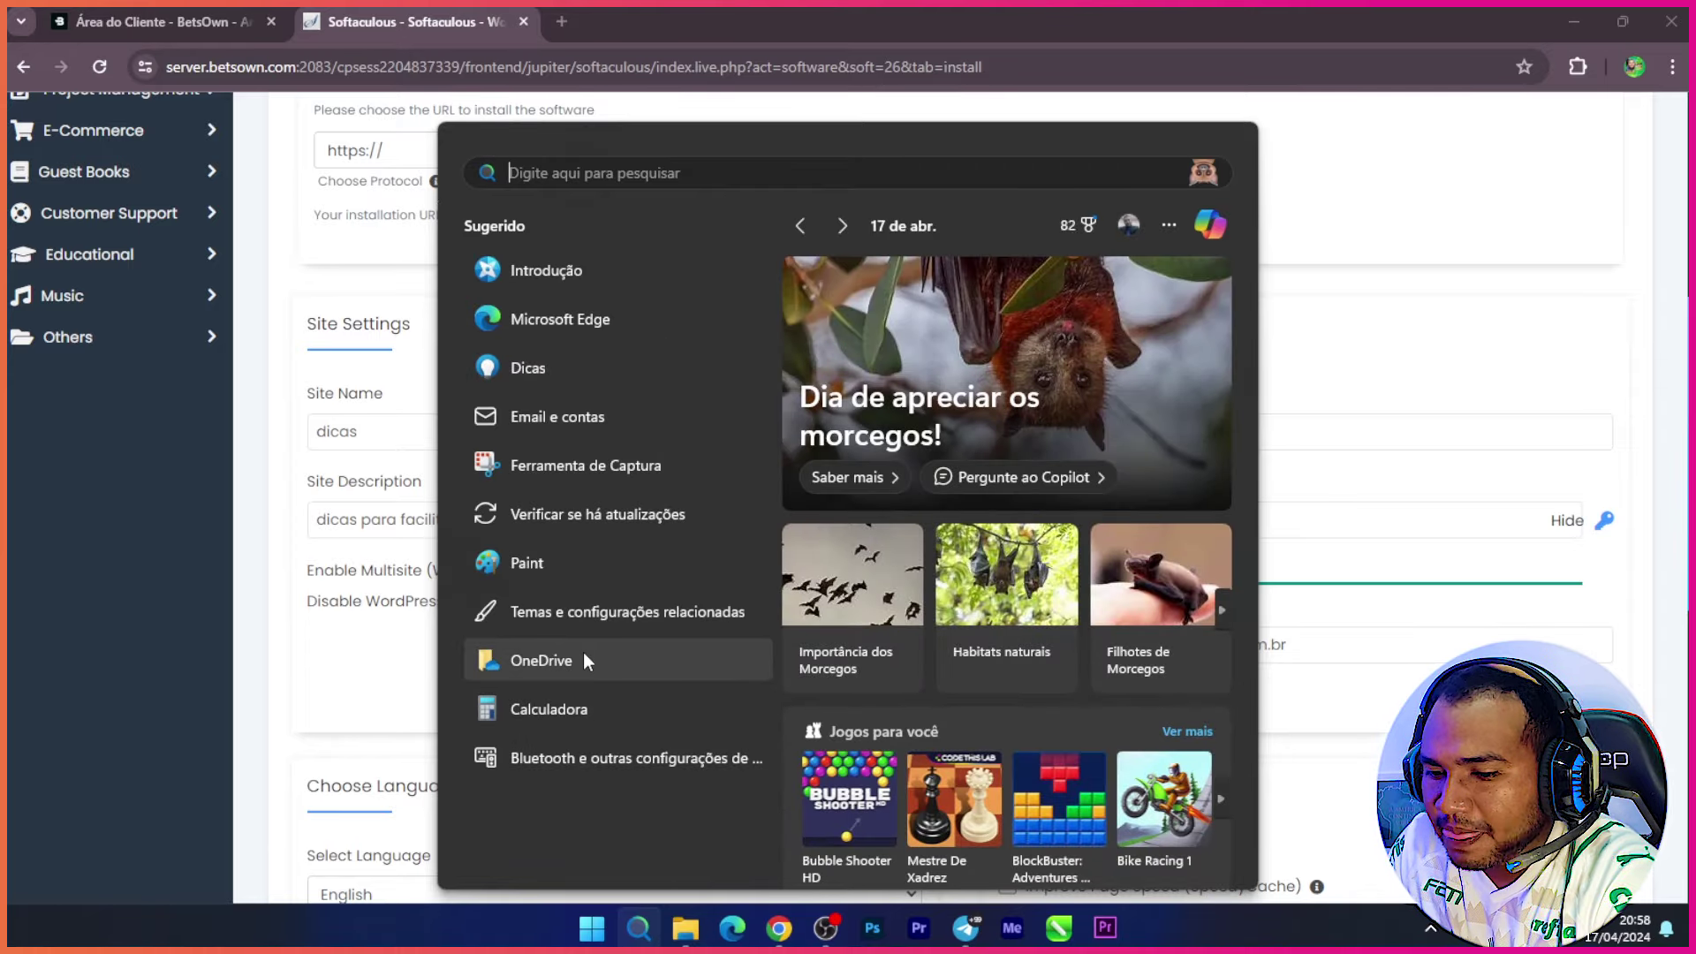
Step: Paste the generated admin password into a new blank Notepad (Bloco de notas) tab
type("bloc")
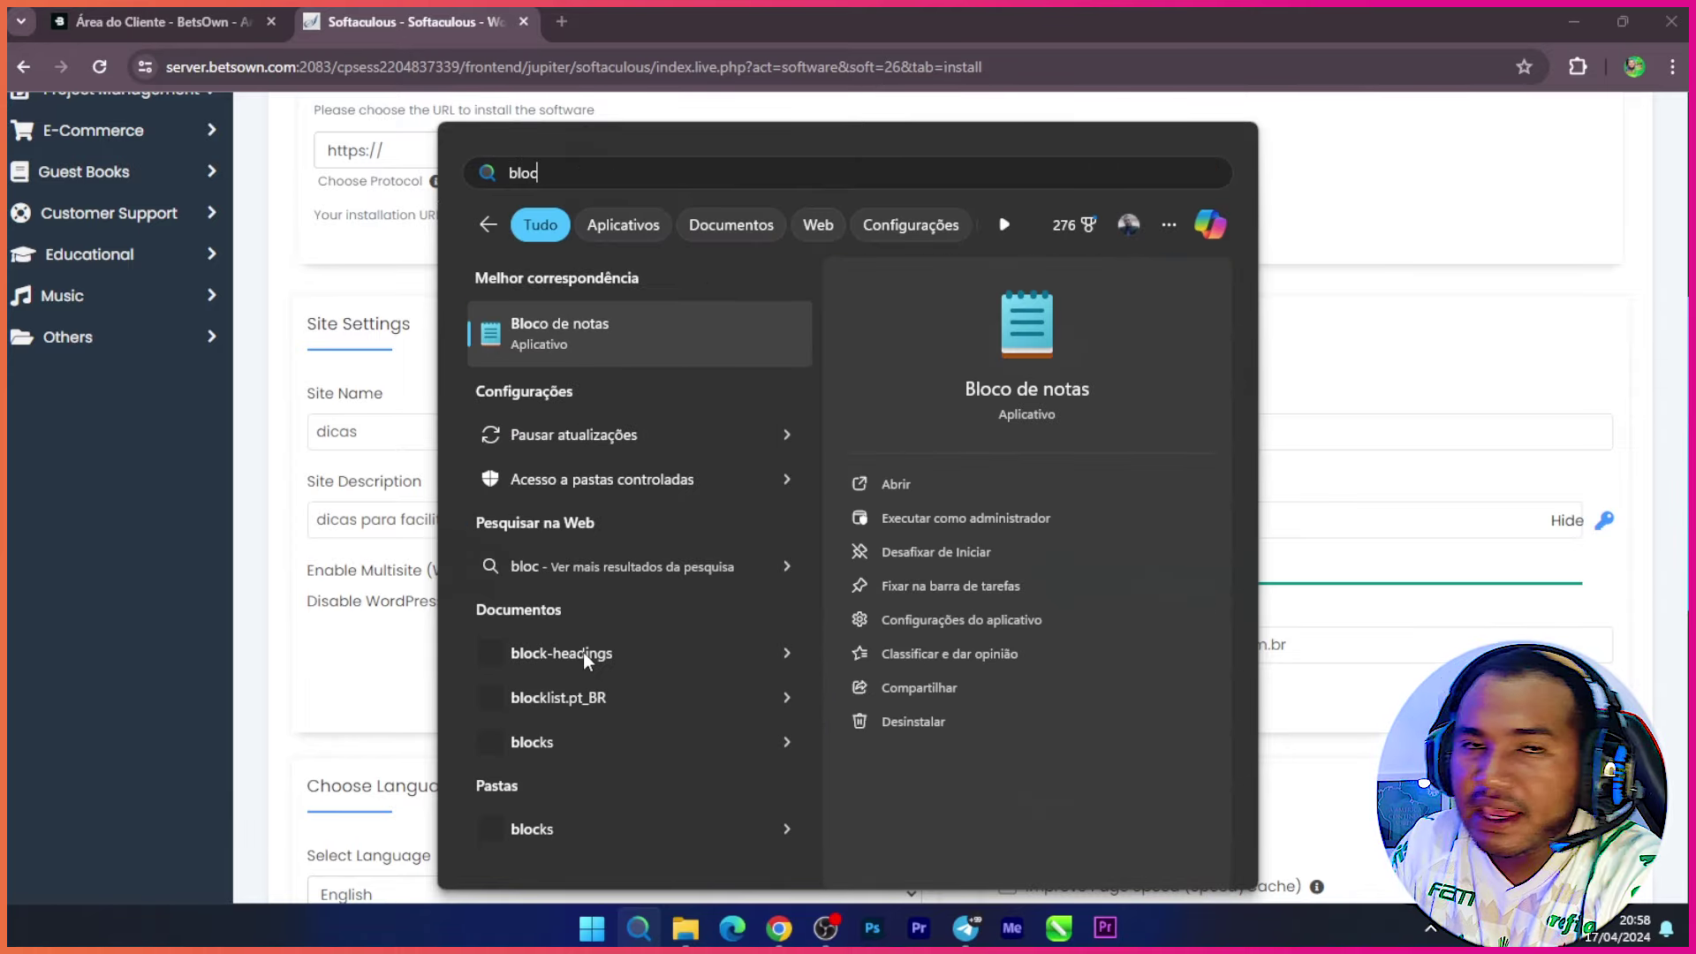
left_click(661, 347)
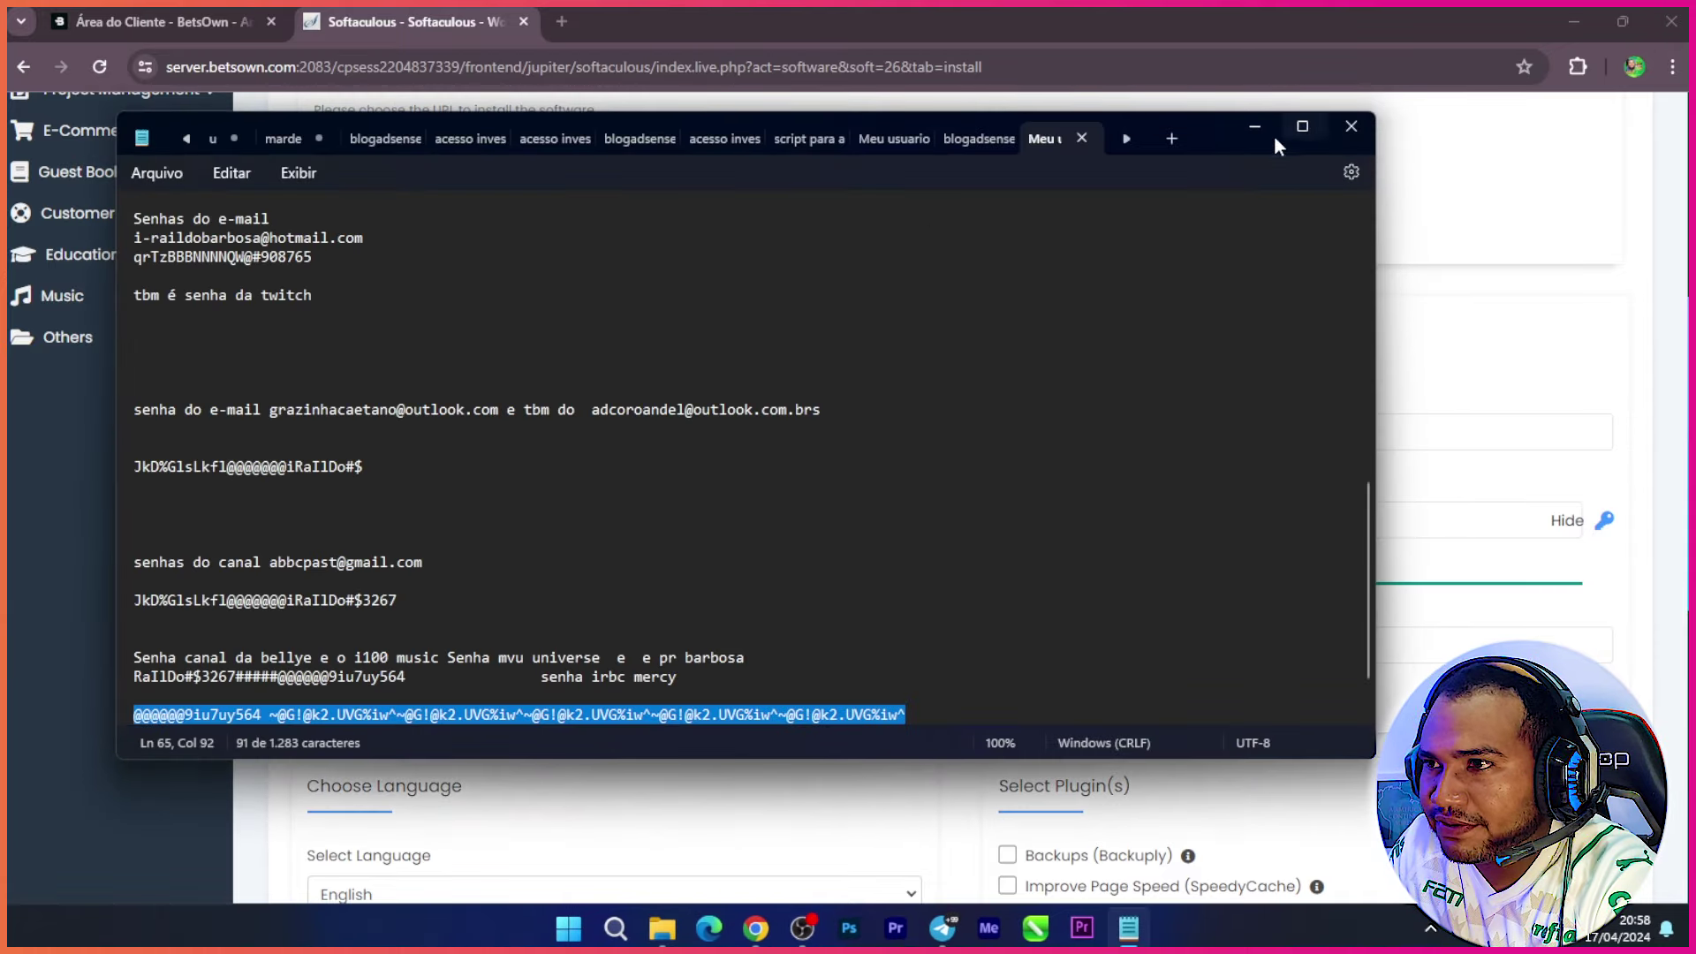
left_click(1171, 138)
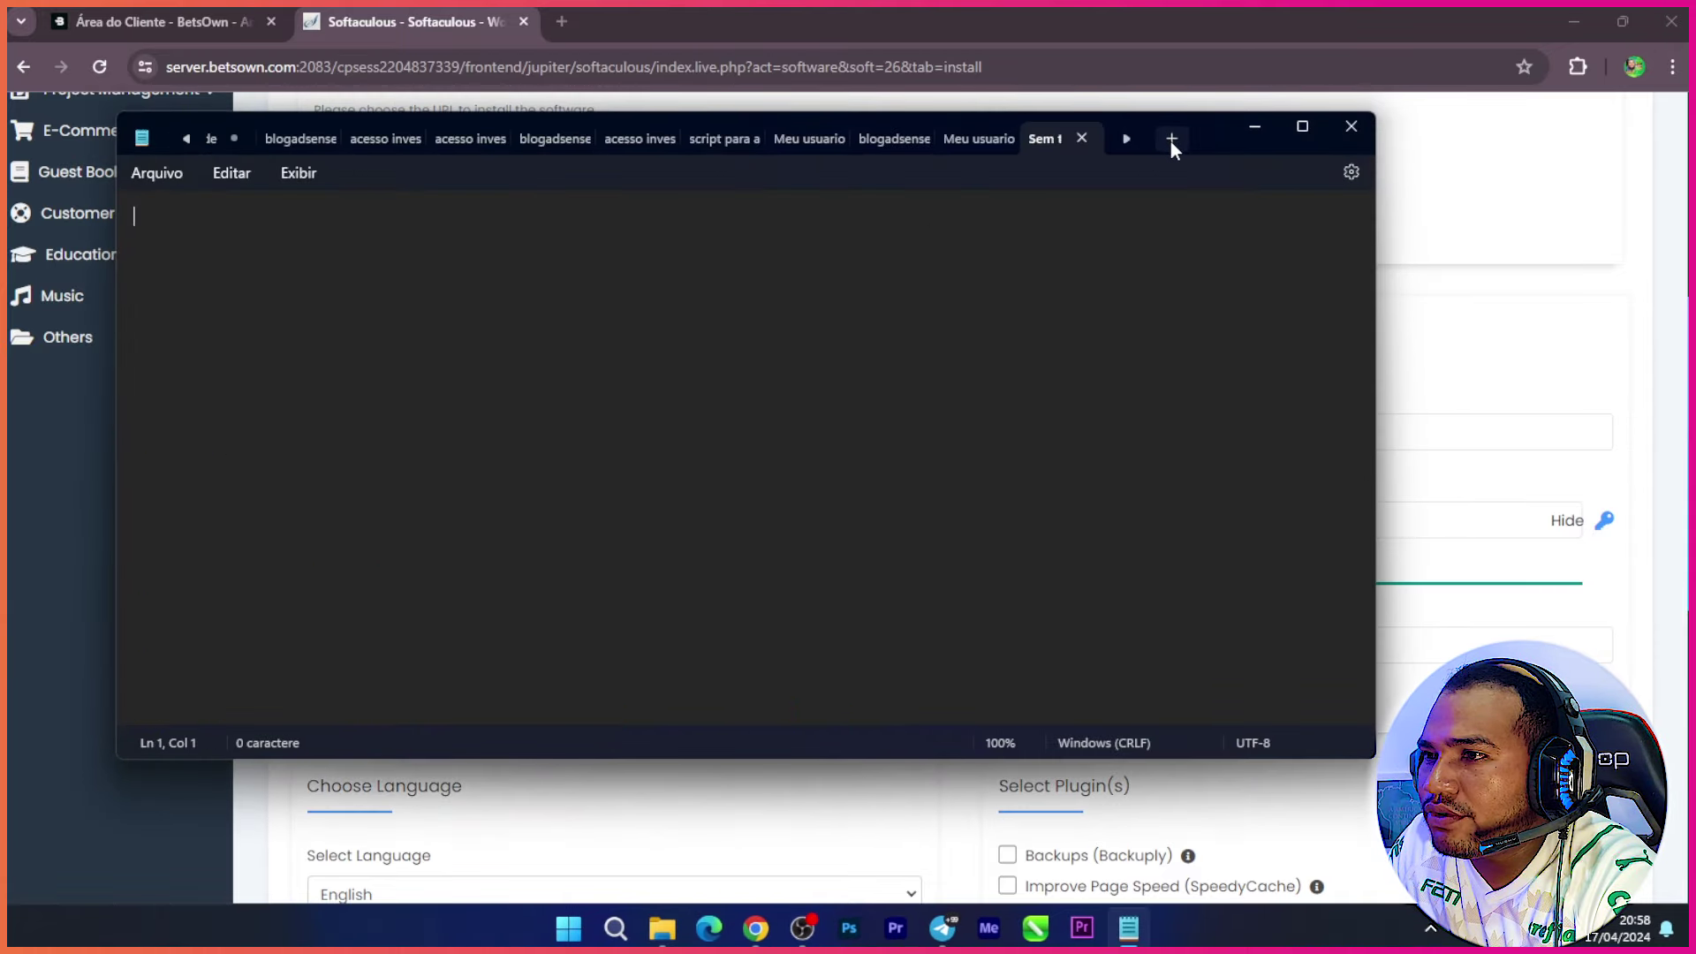
key("ctrl+v")
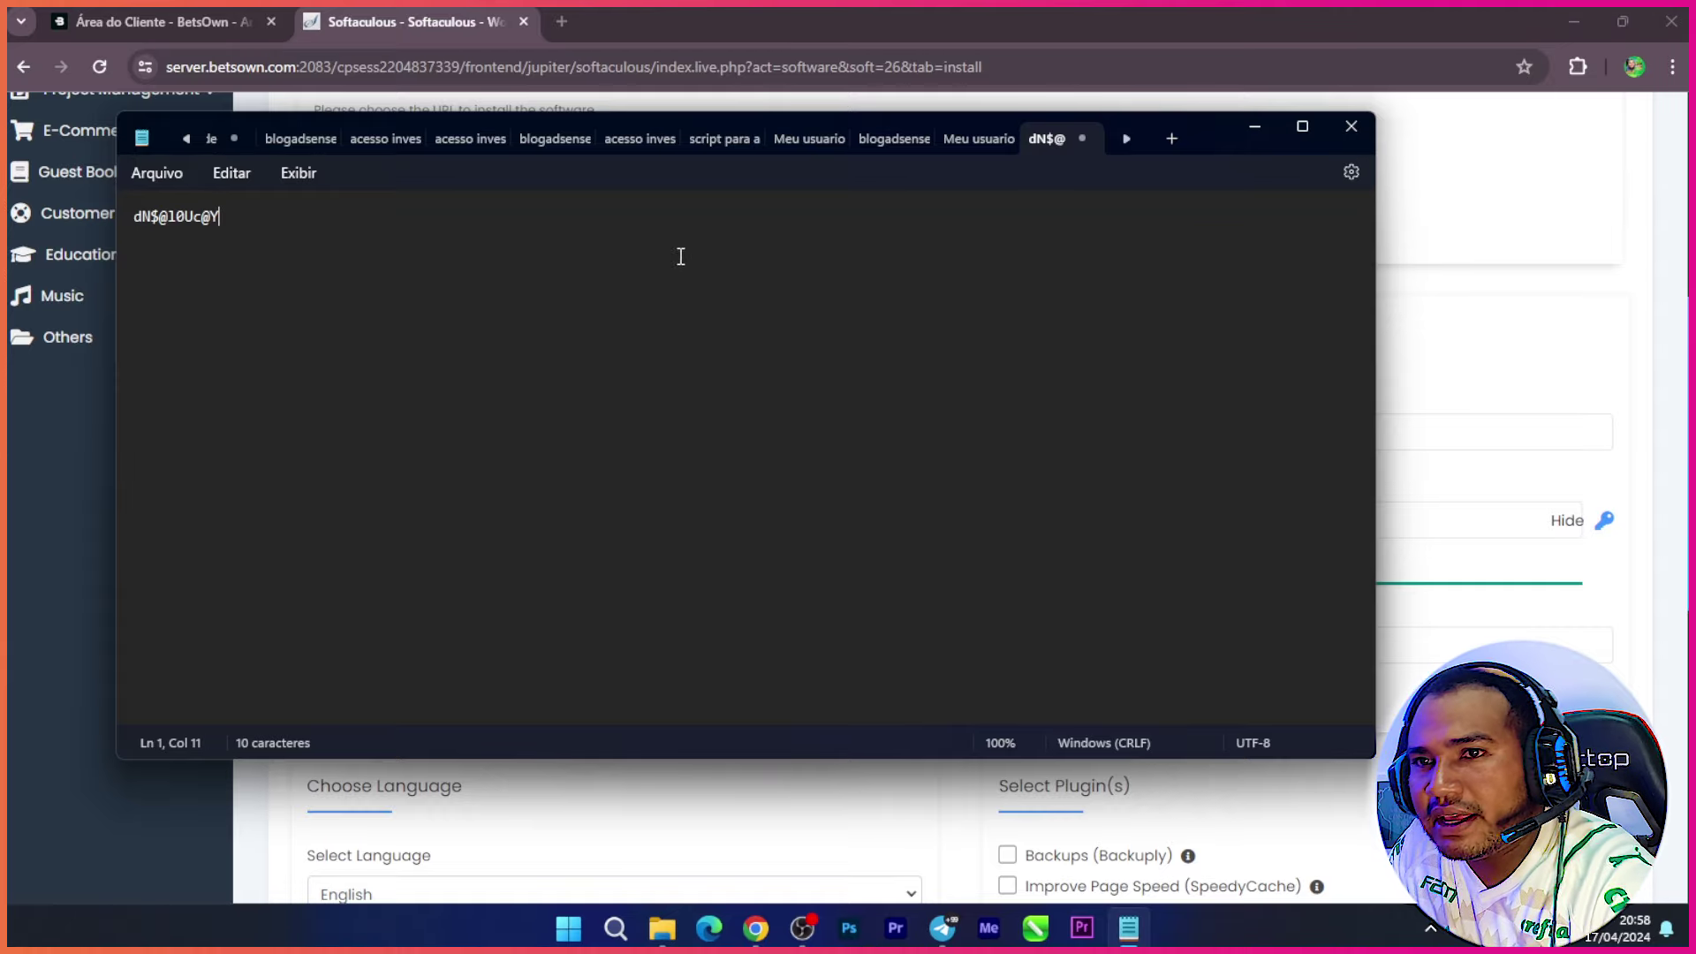
left_click(1255, 129)
scroll(615, 451, "down", 5)
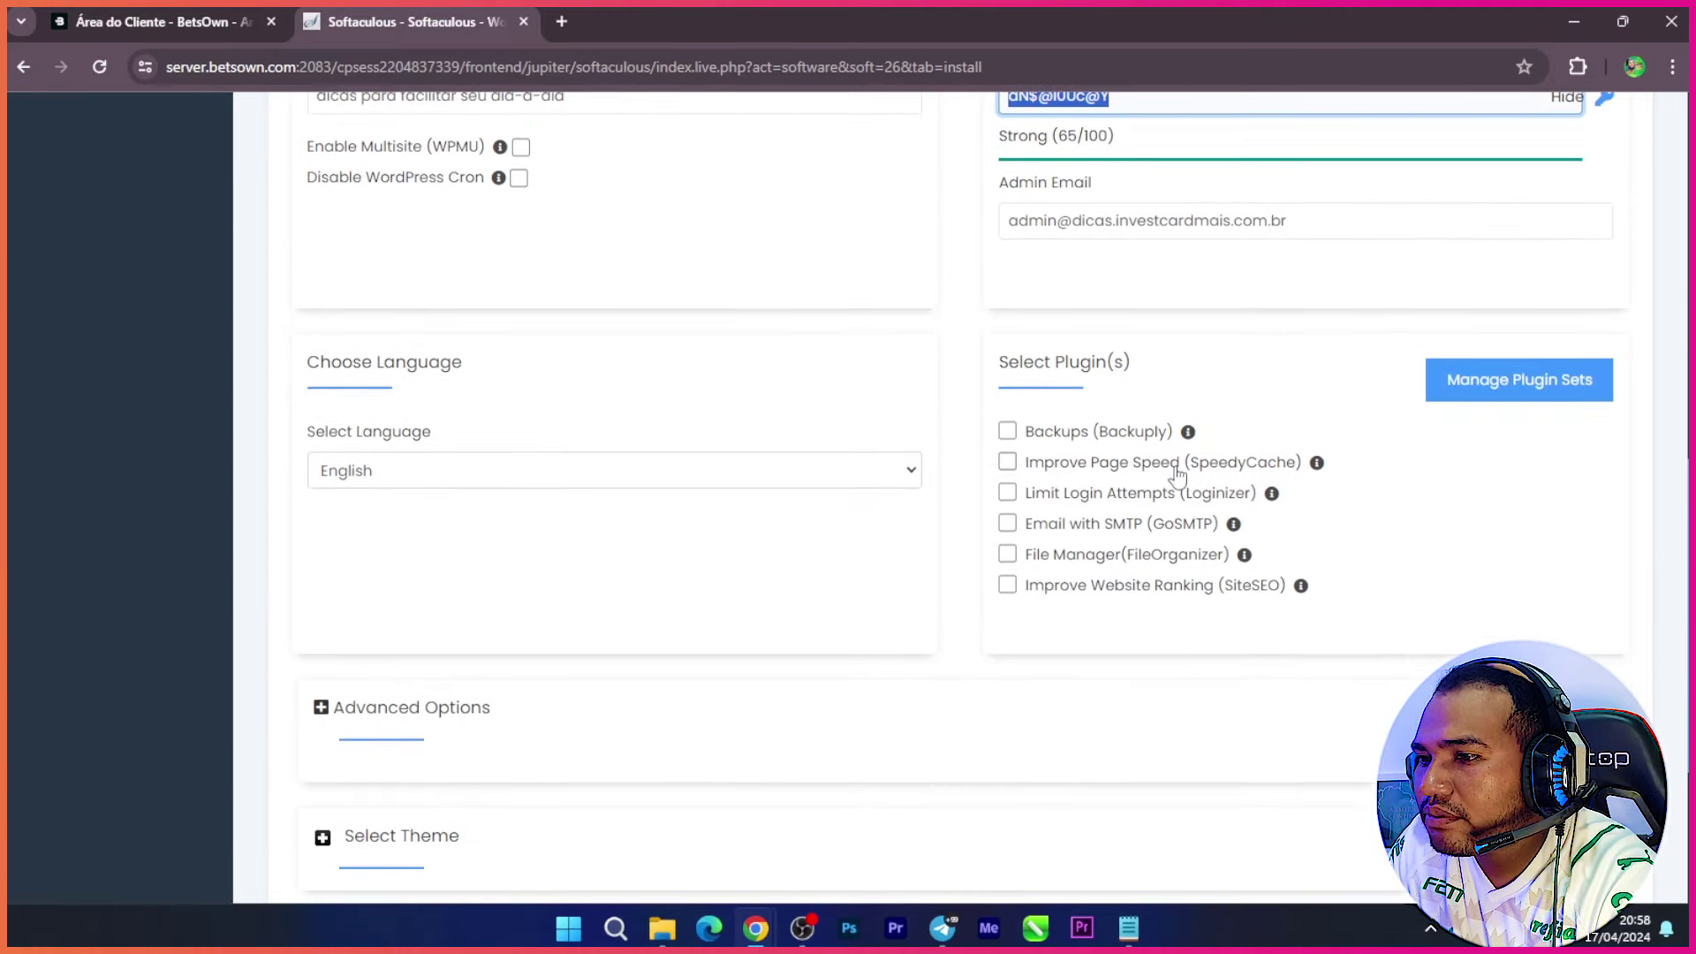
Step: Choose Portuguese - BR in the Select Language dropdown of the Softaculous install form
left_click(649, 477)
scroll(524, 216, "down", 4)
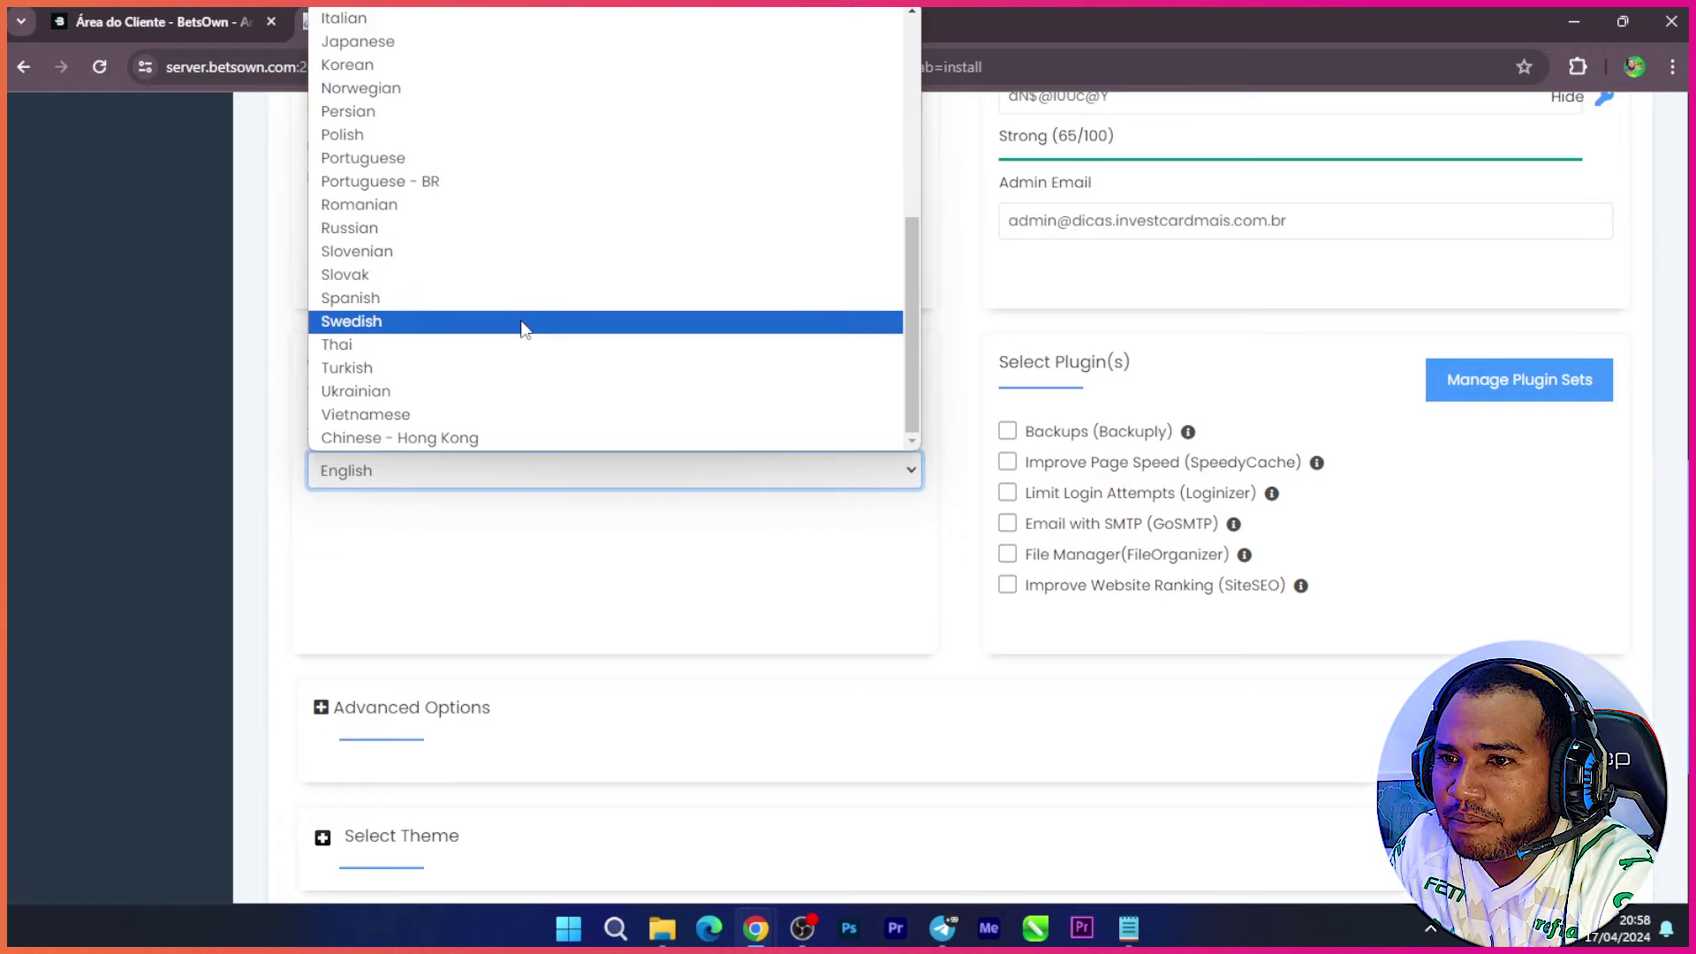
scroll(522, 349, "up", 5)
scroll(515, 341, "down", 5)
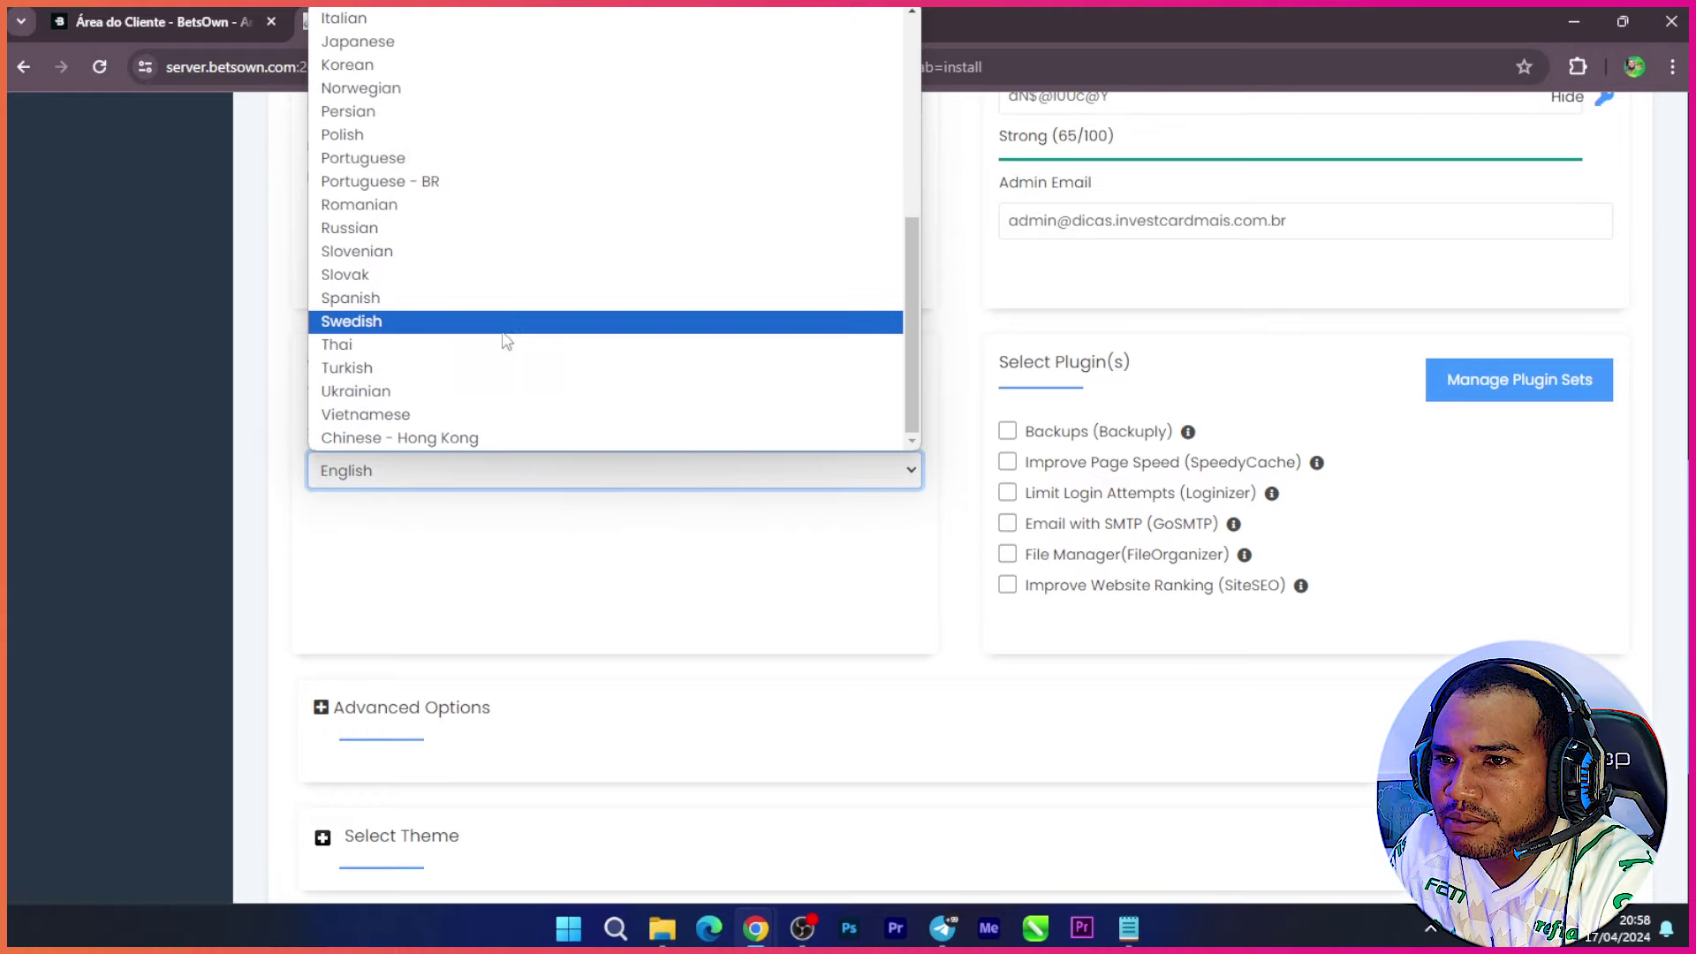
left_click(463, 182)
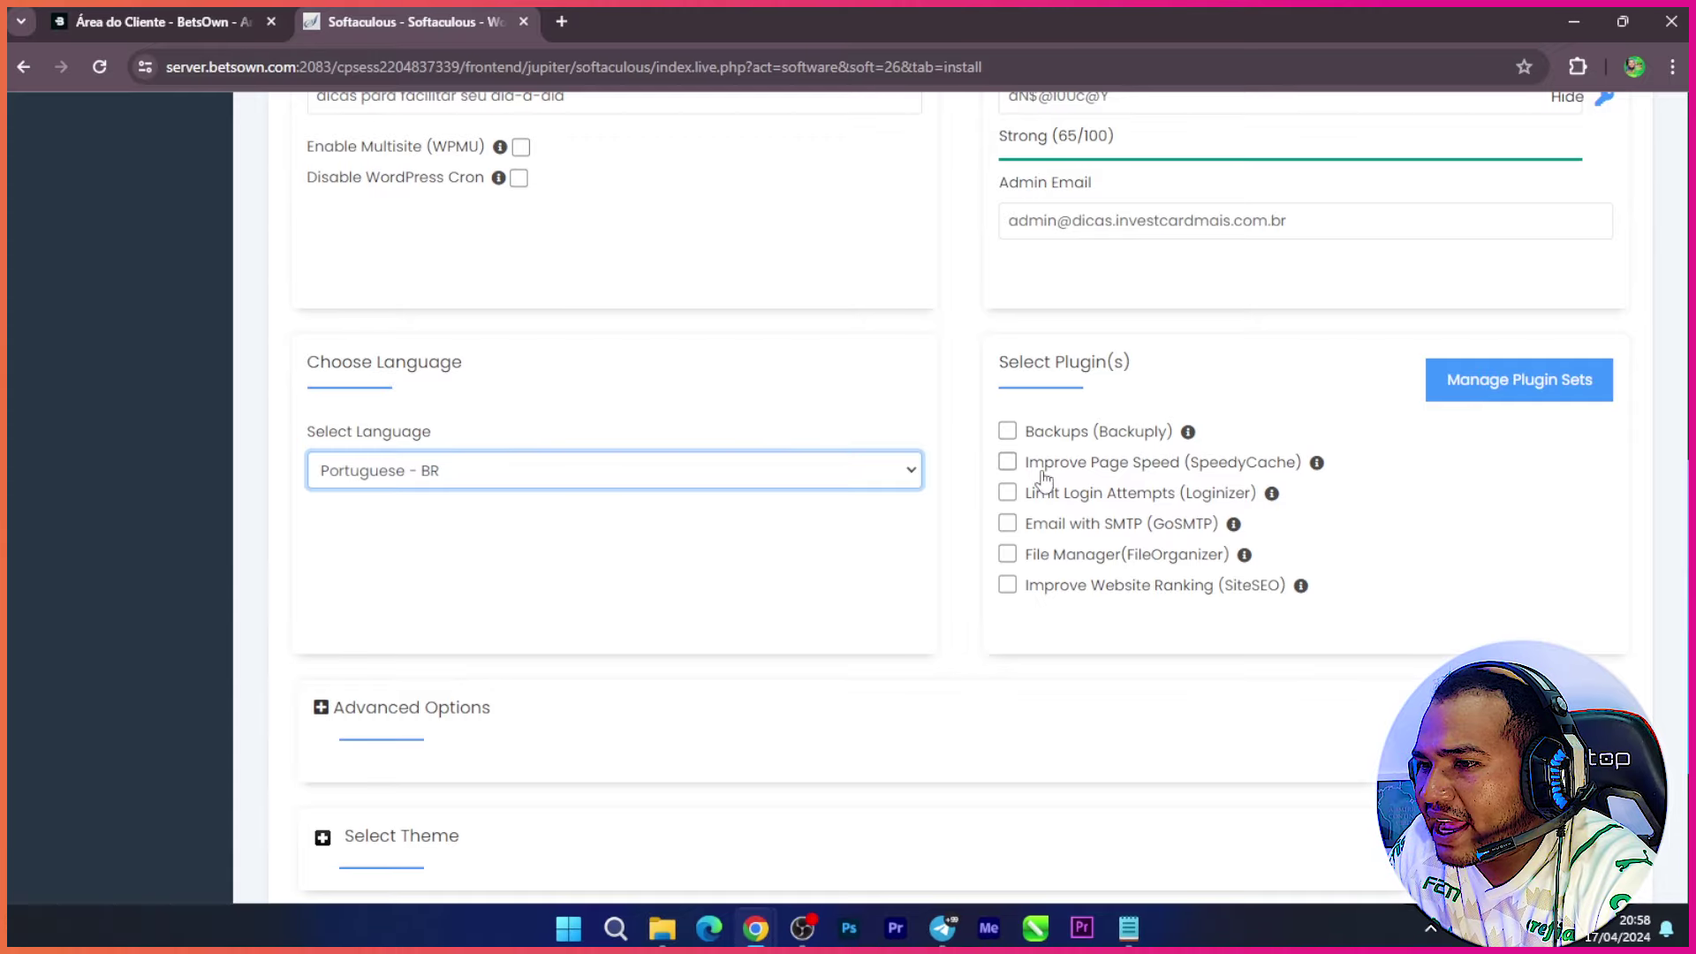
scroll(1030, 455, "down", 2)
scroll(1030, 455, "down", 1)
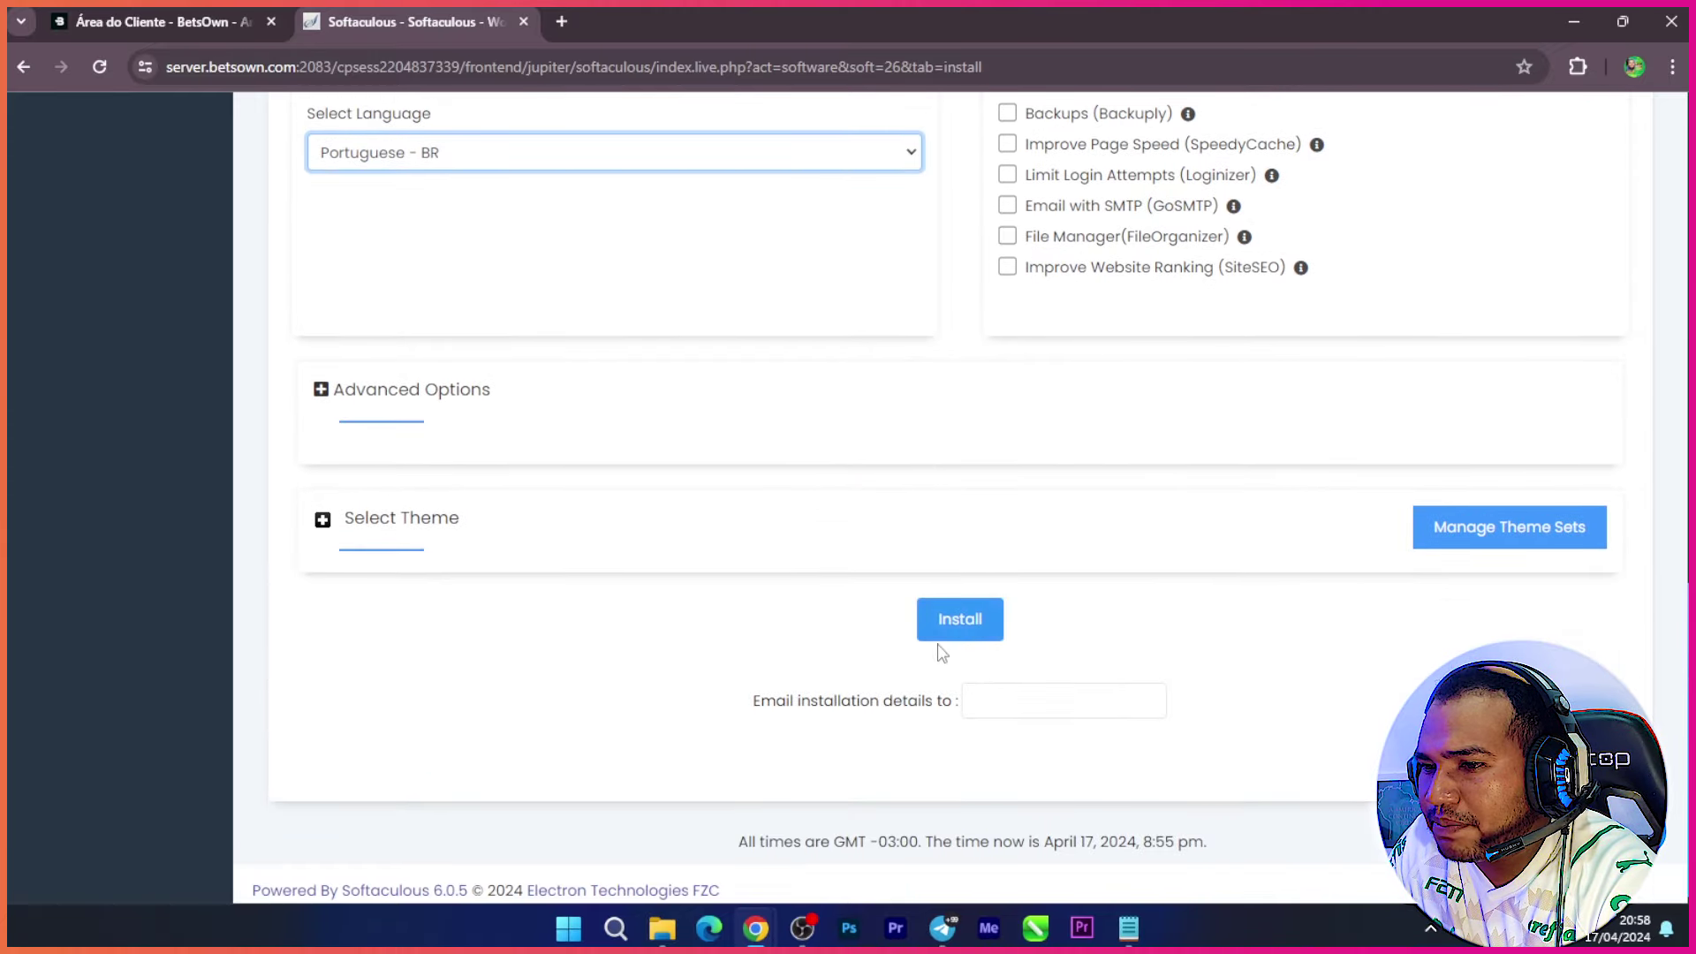
scroll(1166, 568, "up", 6)
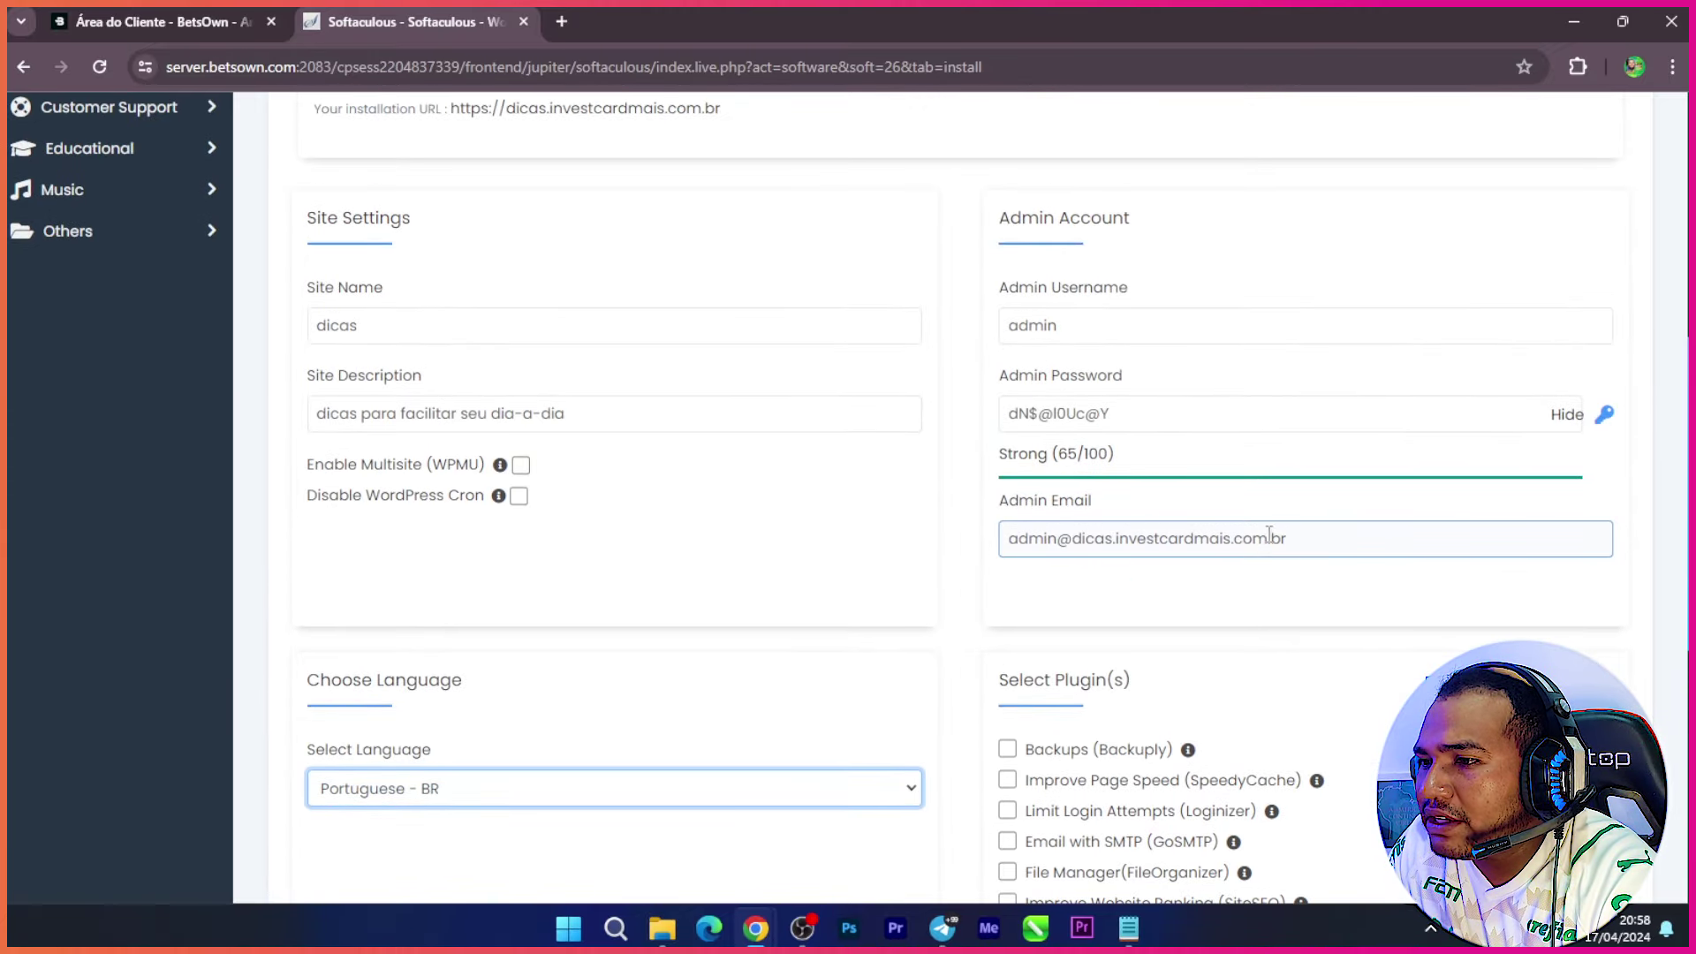
Step: Replace the Admin Email and 'Email installation details to' fields with the owner's suggested address
left_click_drag(1270, 534, 958, 549)
key("BackSpace")
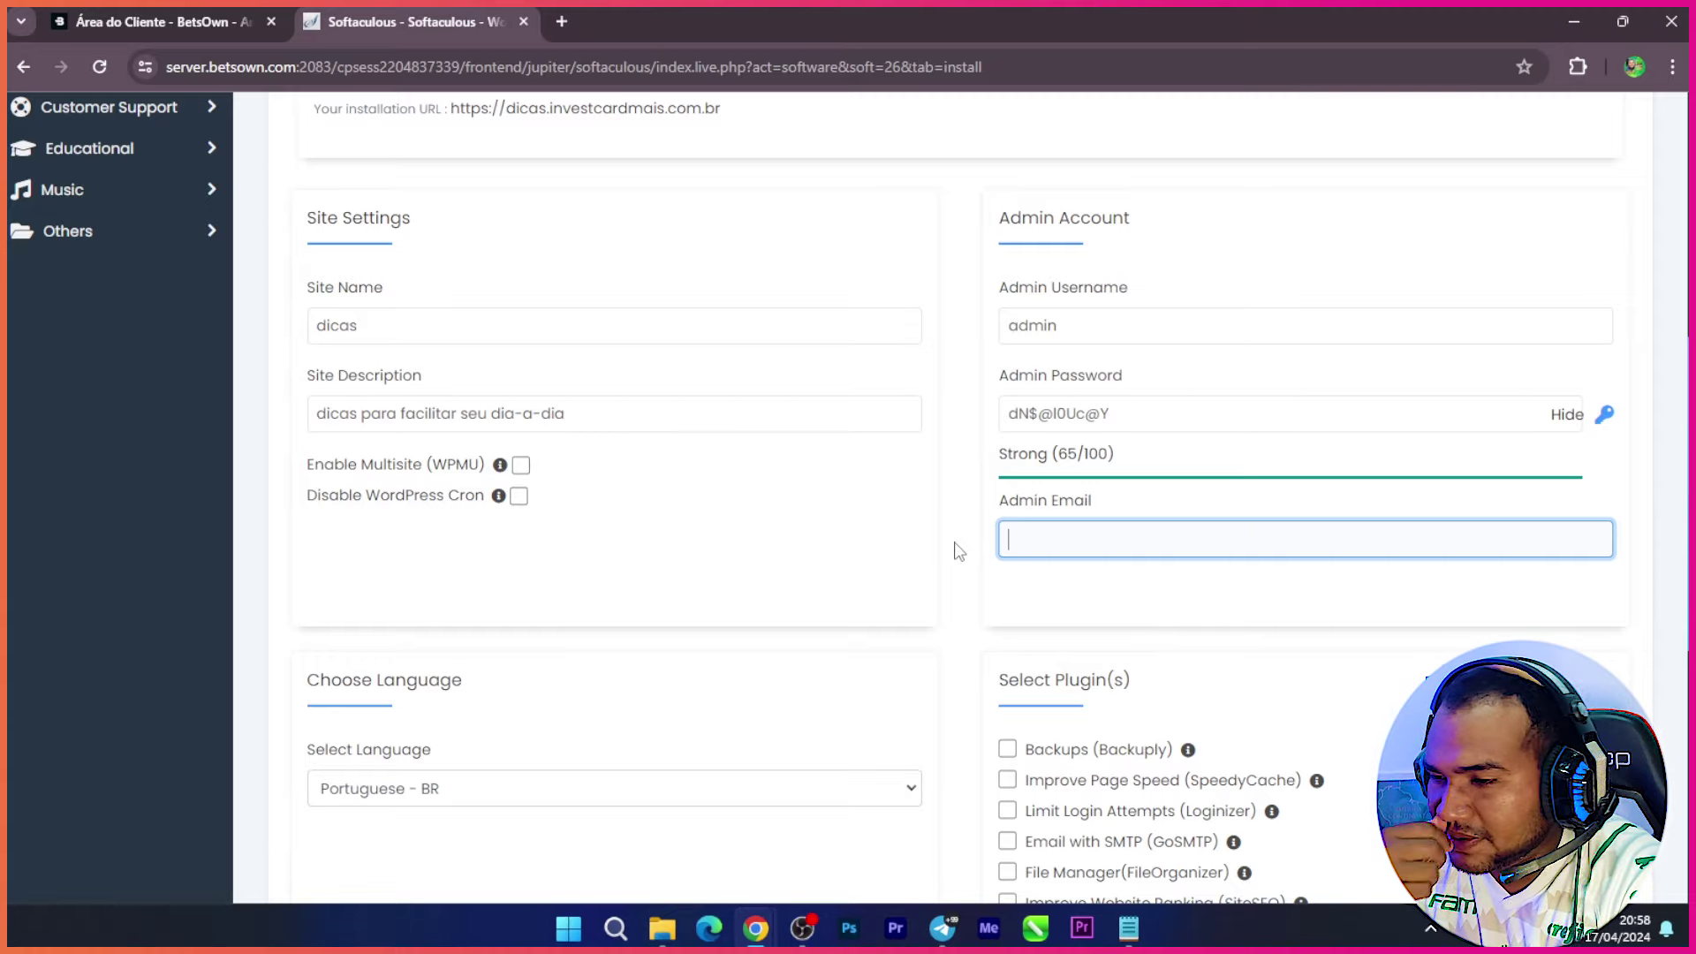
type("b")
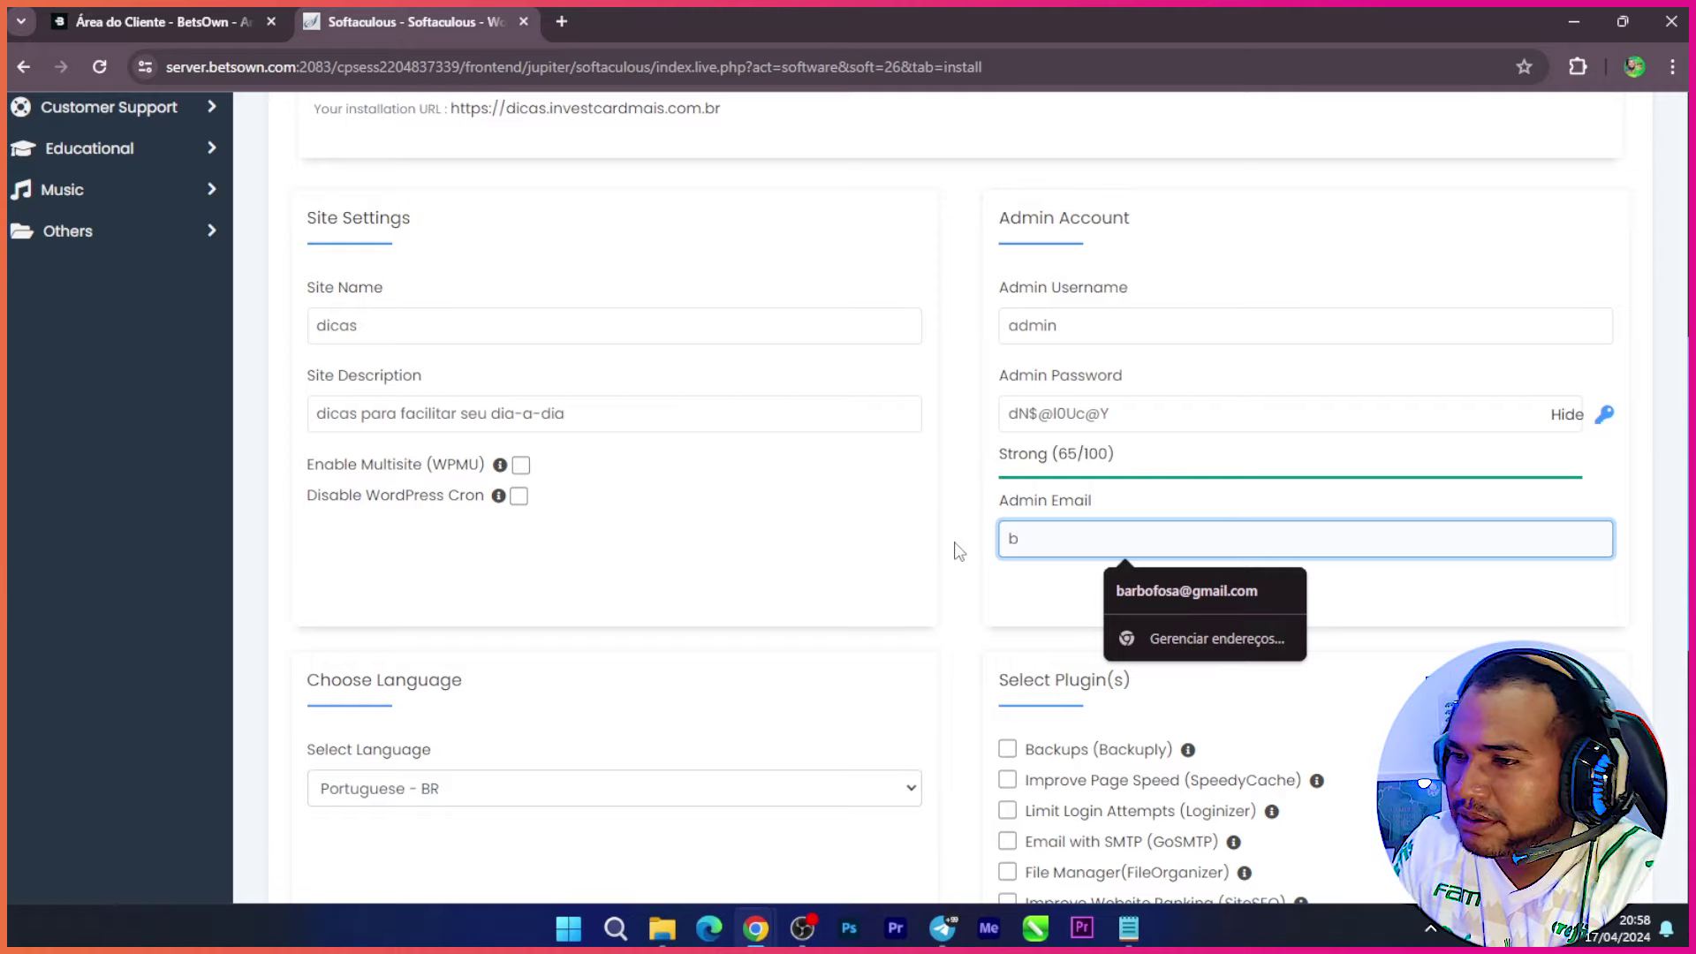
left_click(1196, 597)
scroll(1098, 560, "down", 7)
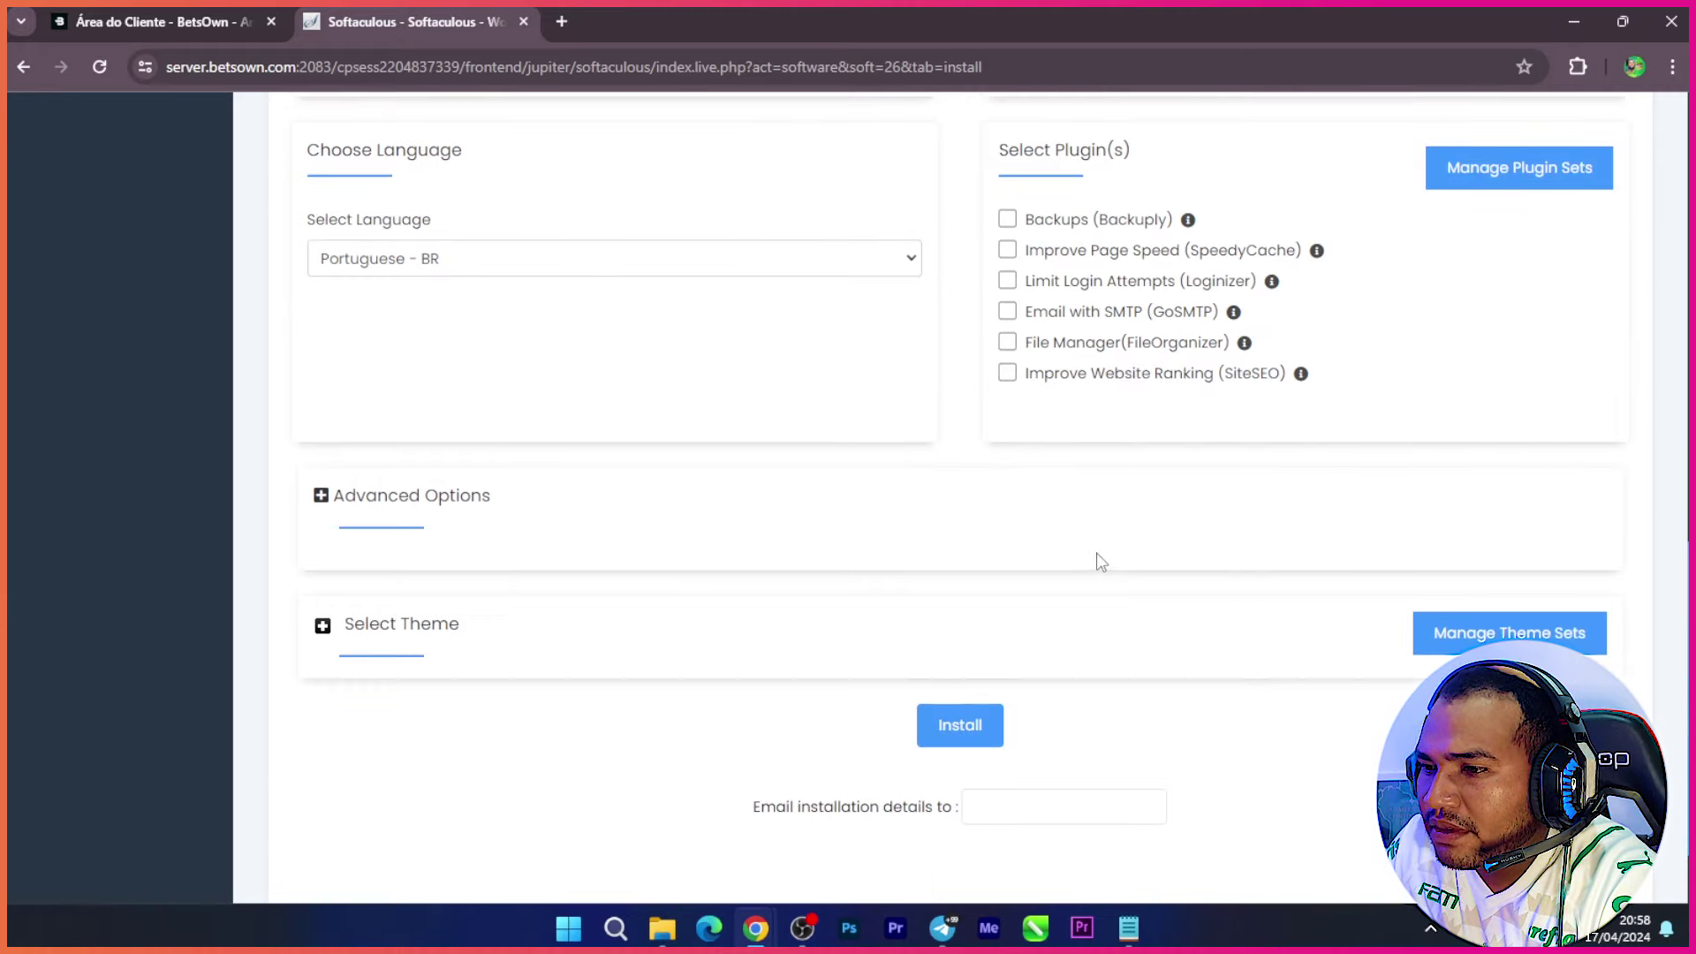
left_click(973, 692)
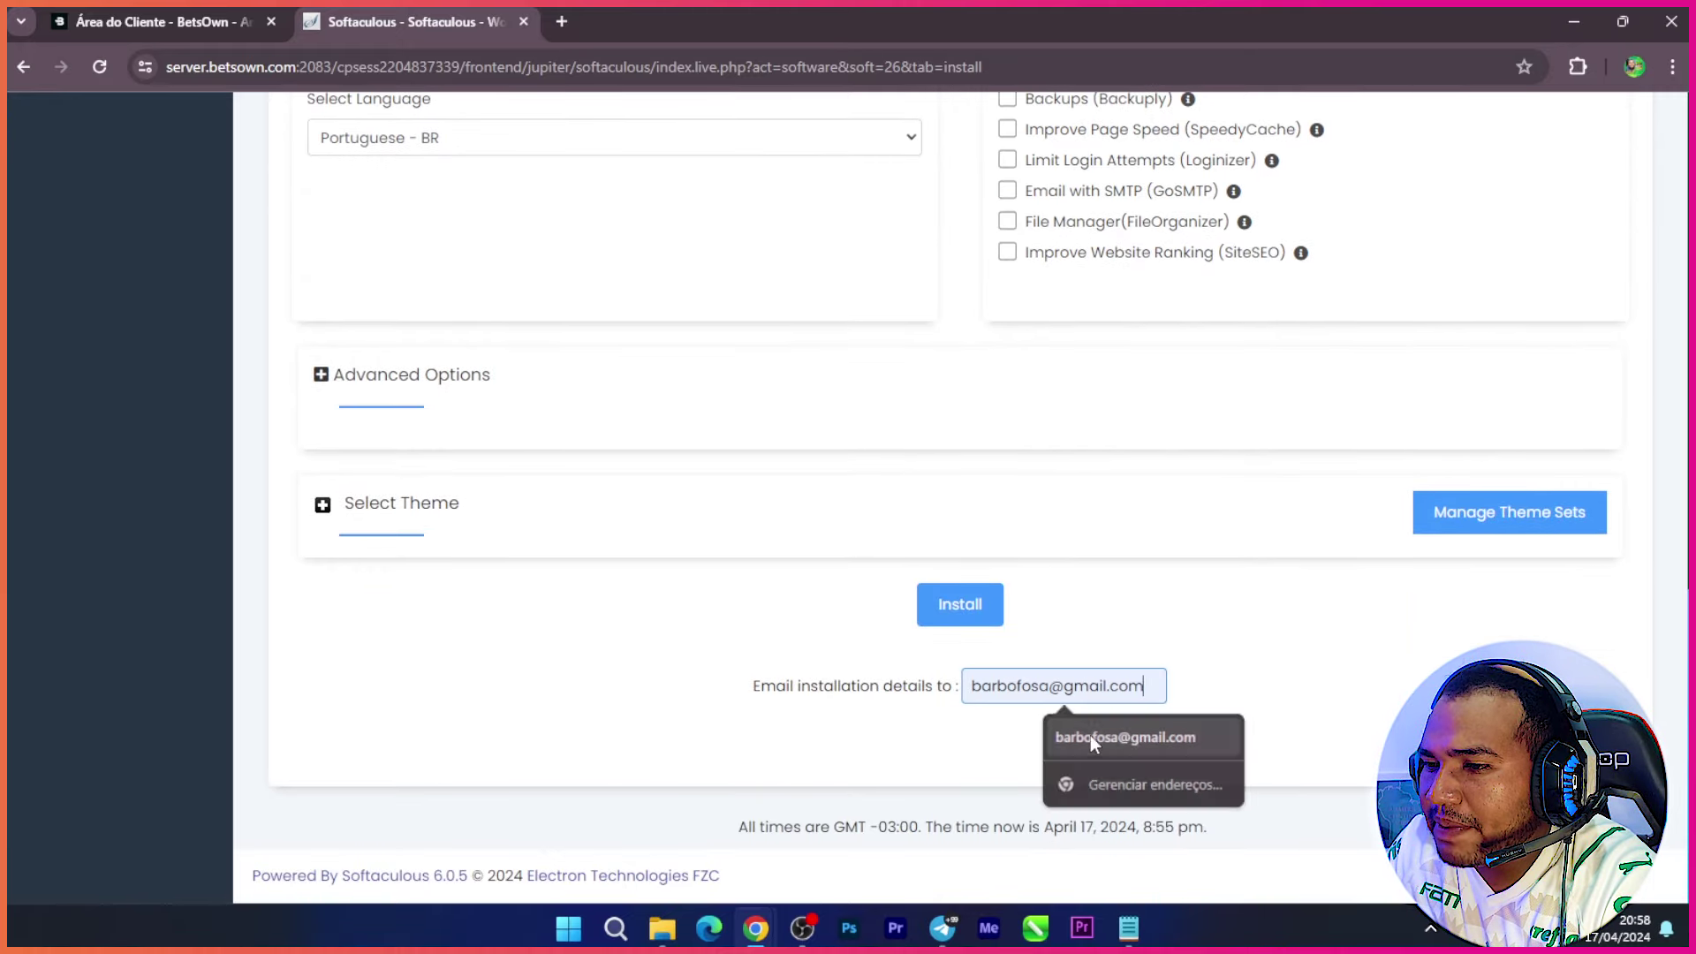
left_click(1090, 735)
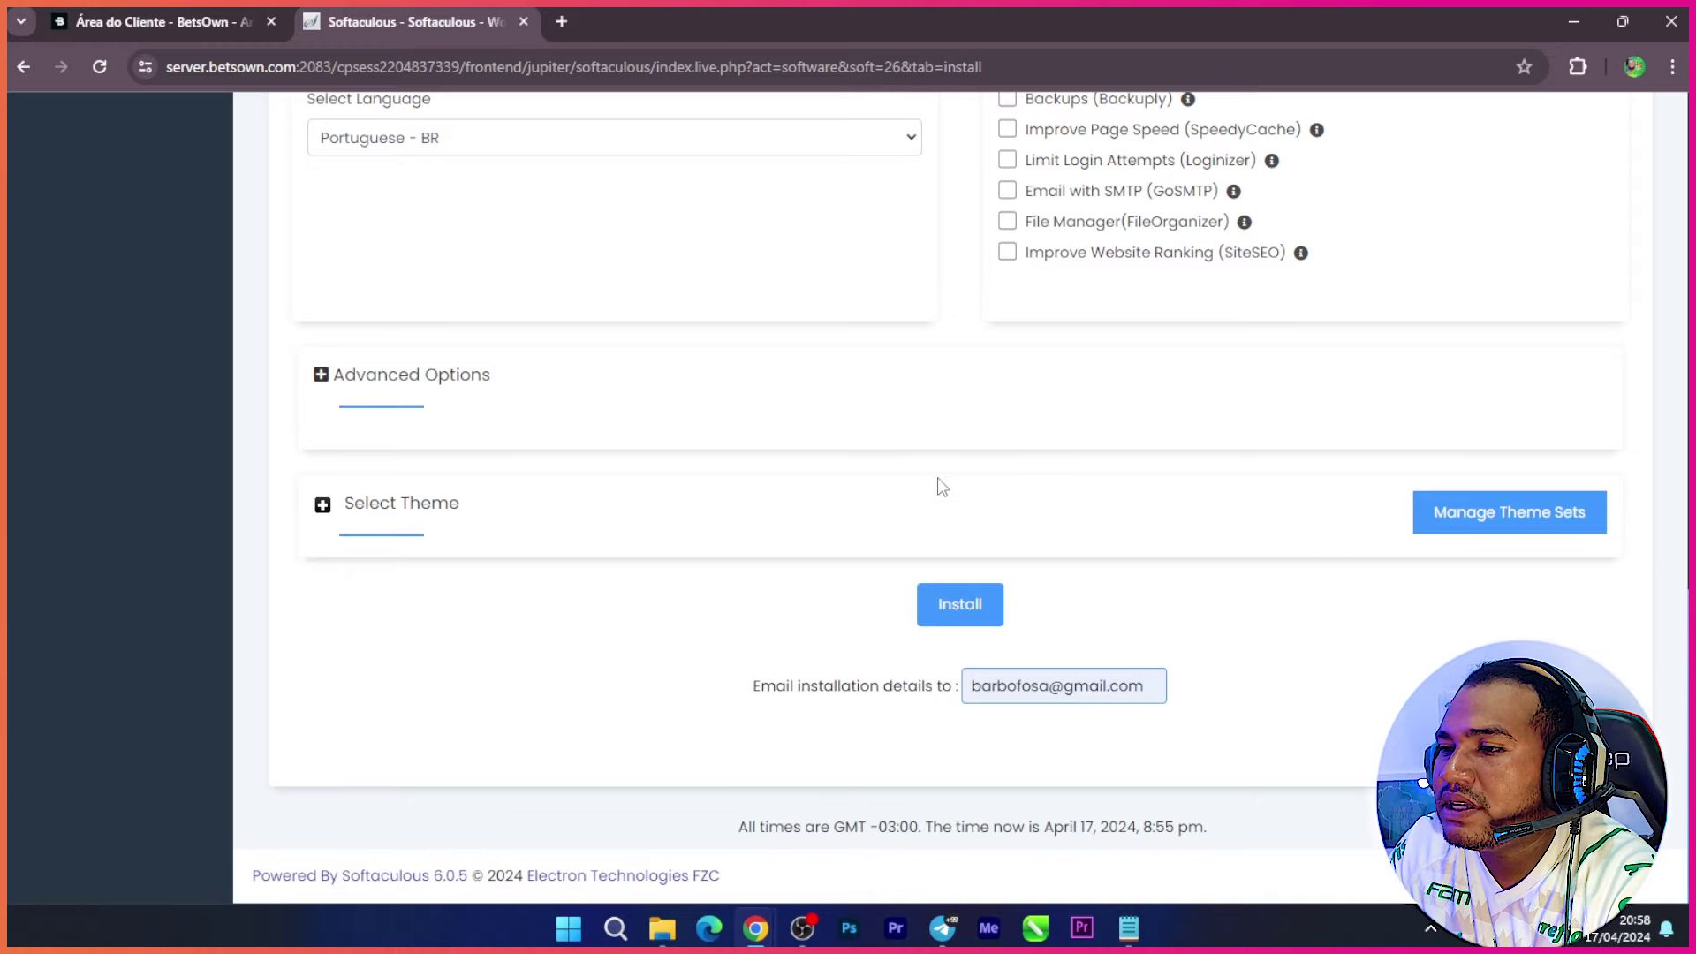
Step: Review the completed install form and start the WordPress installation
scroll(932, 563, "up", 5)
scroll(671, 707, "up", 4)
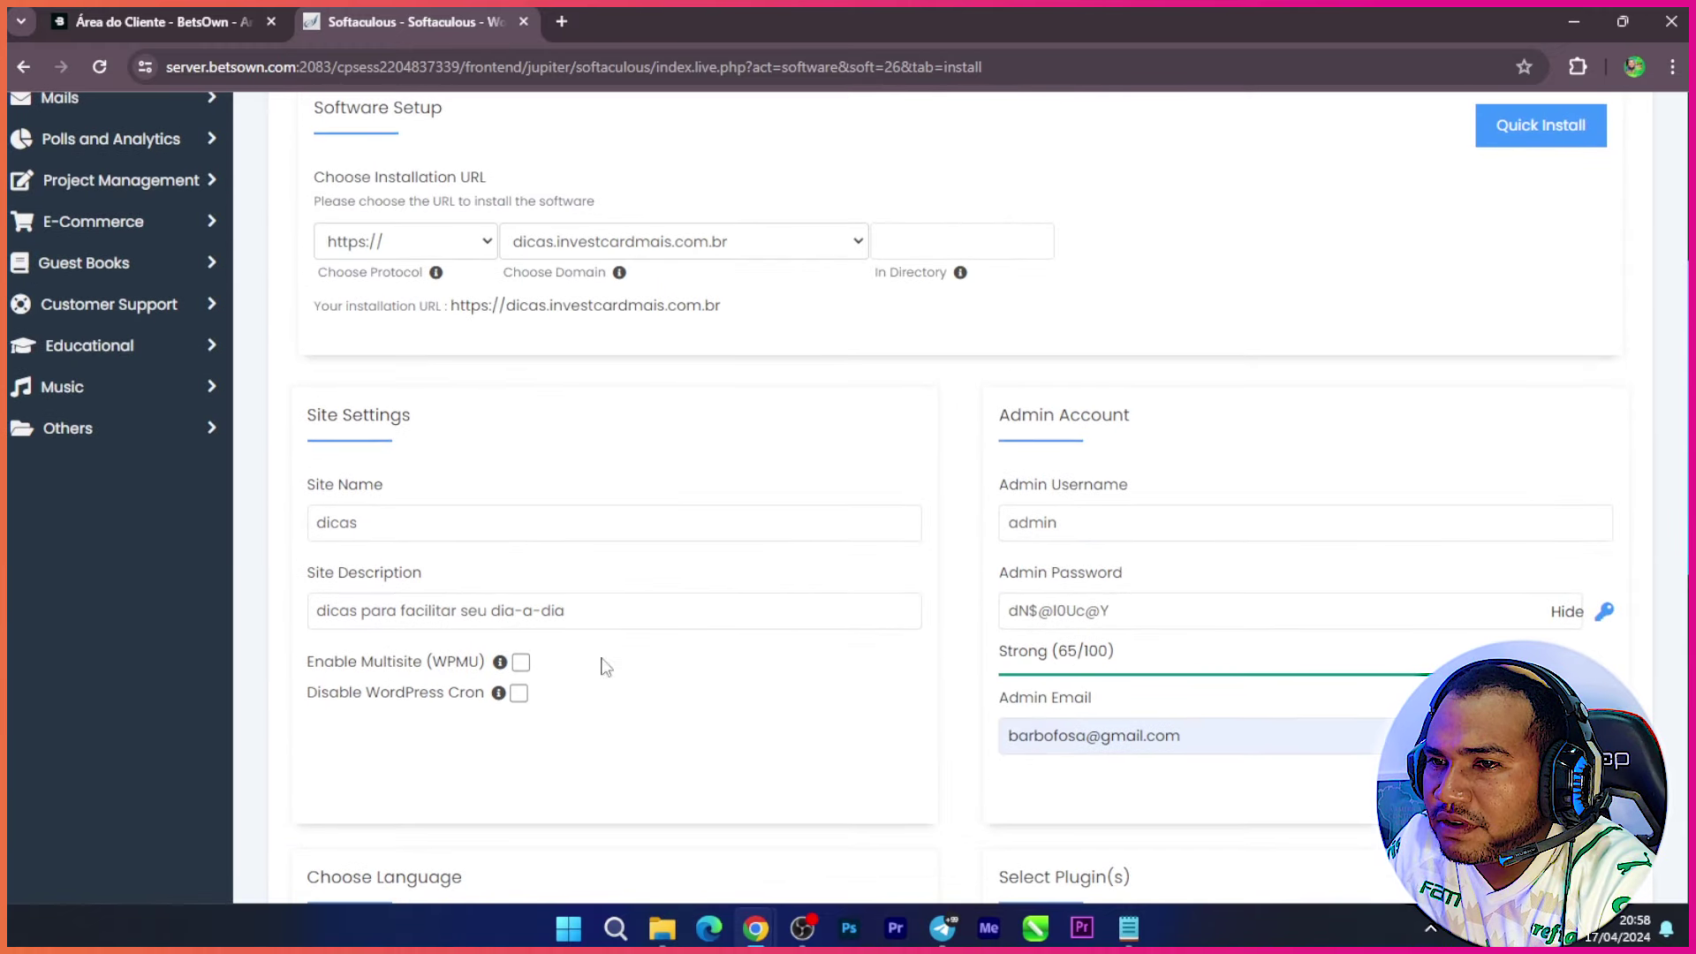
left_click(751, 626)
scroll(751, 626, "up", 5)
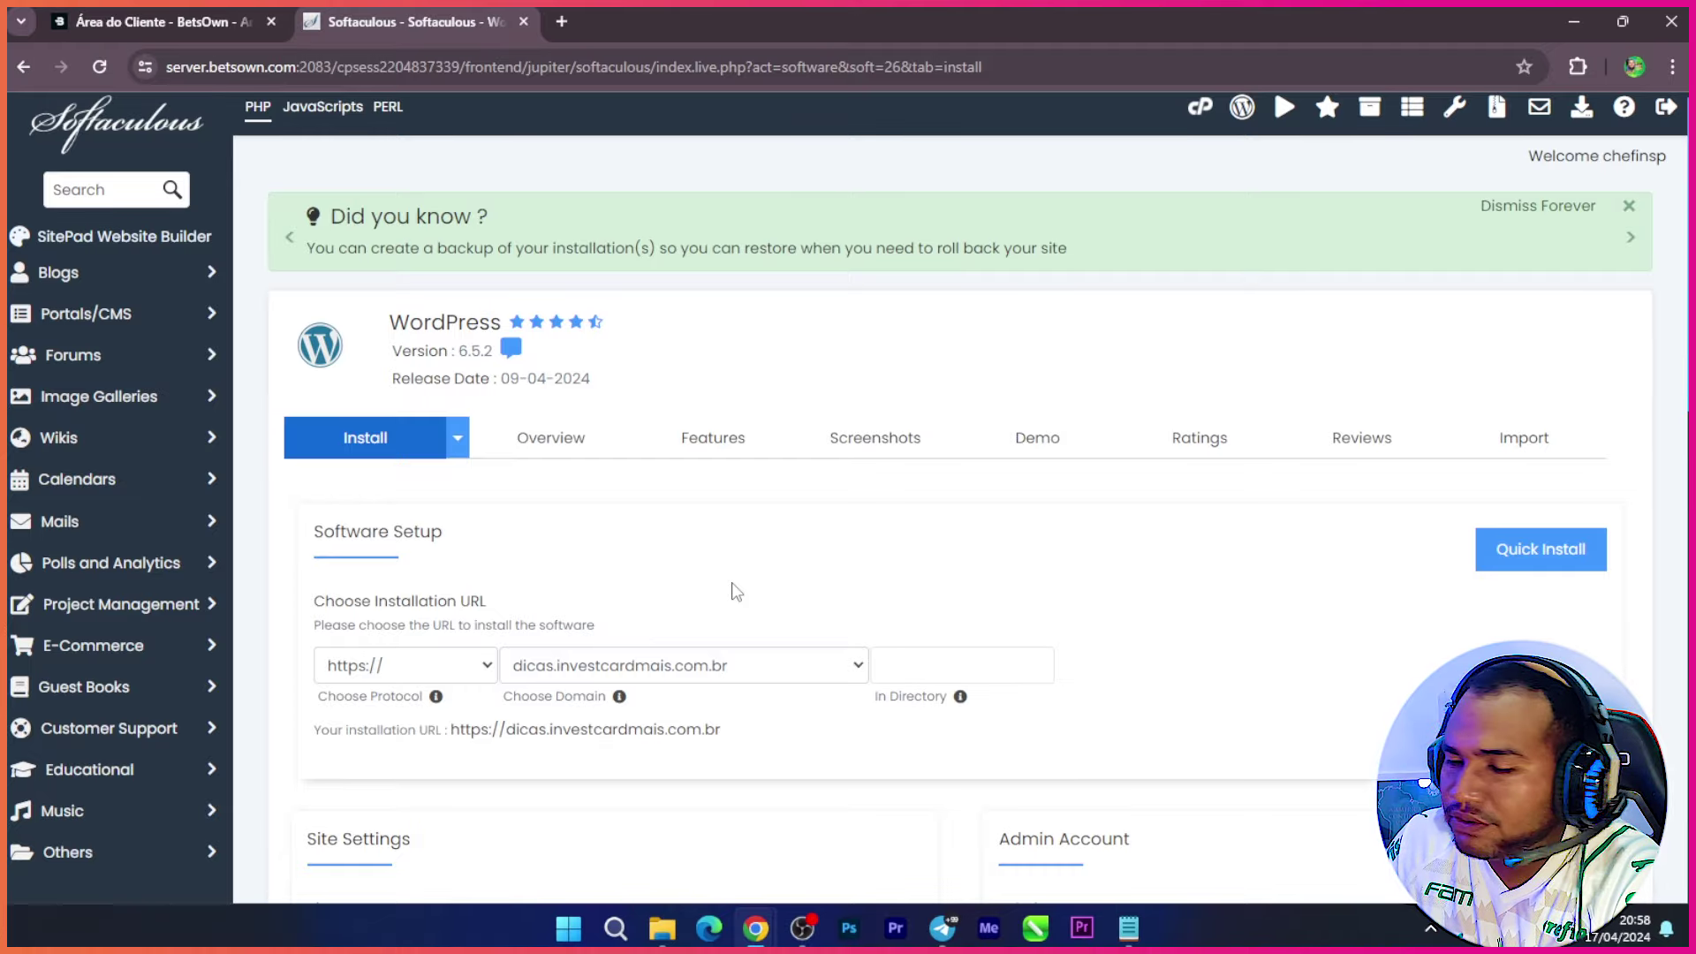
scroll(924, 571, "down", 10)
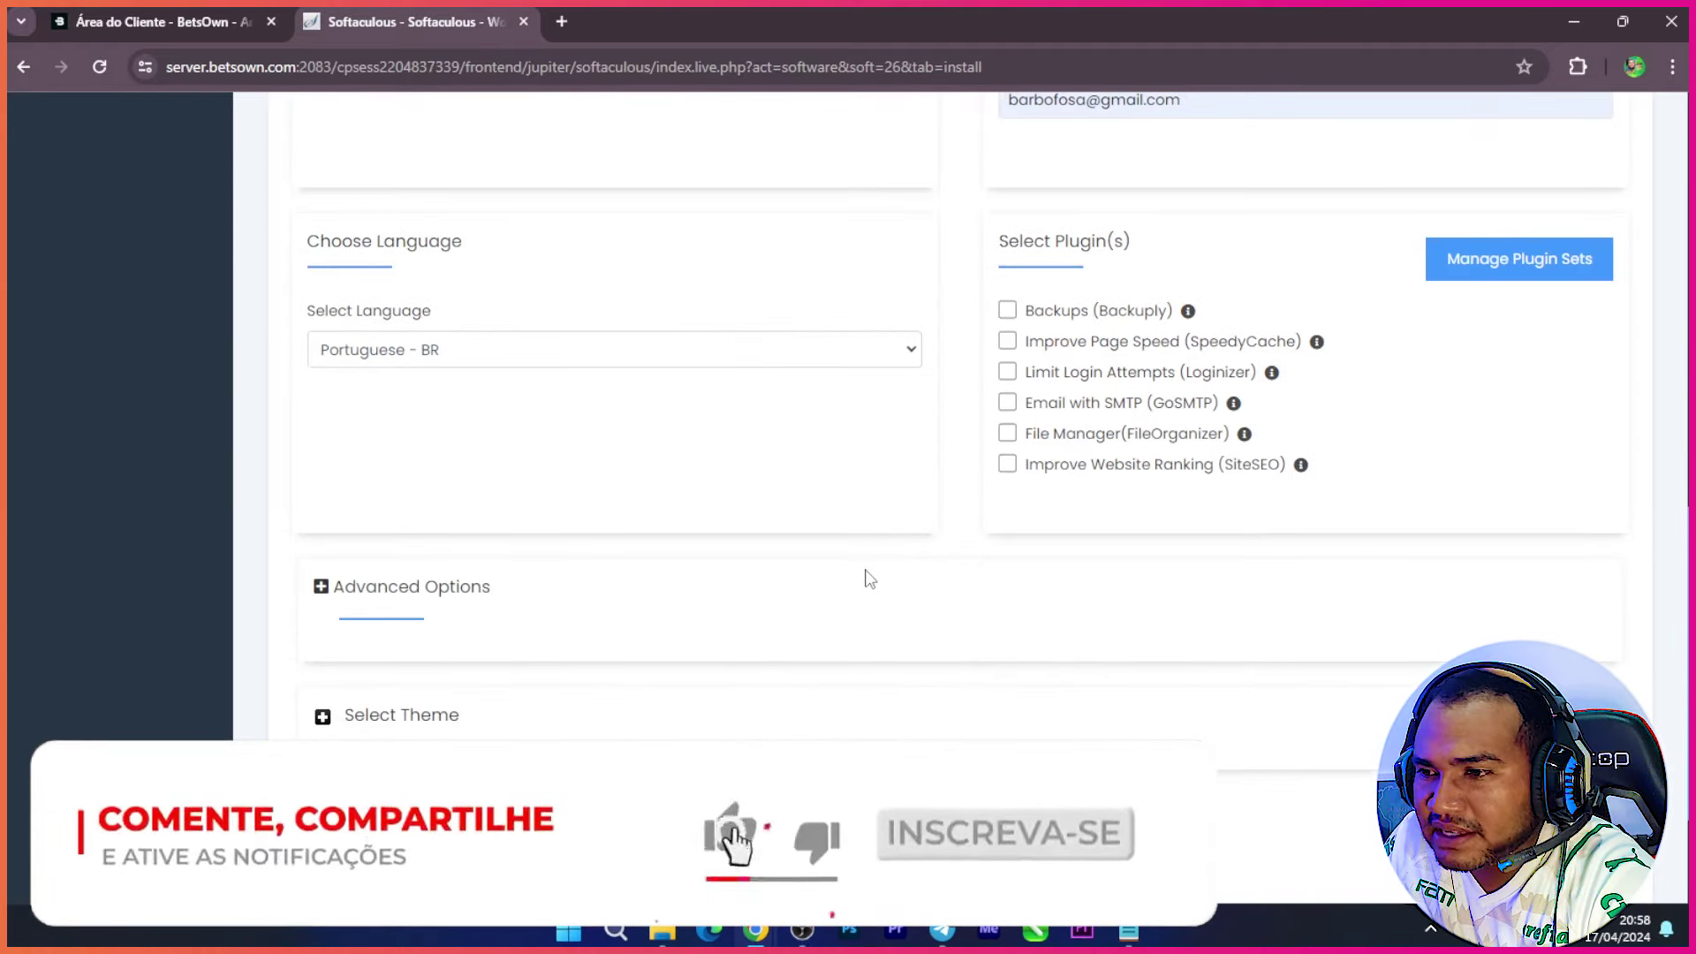
scroll(863, 575, "down", 3)
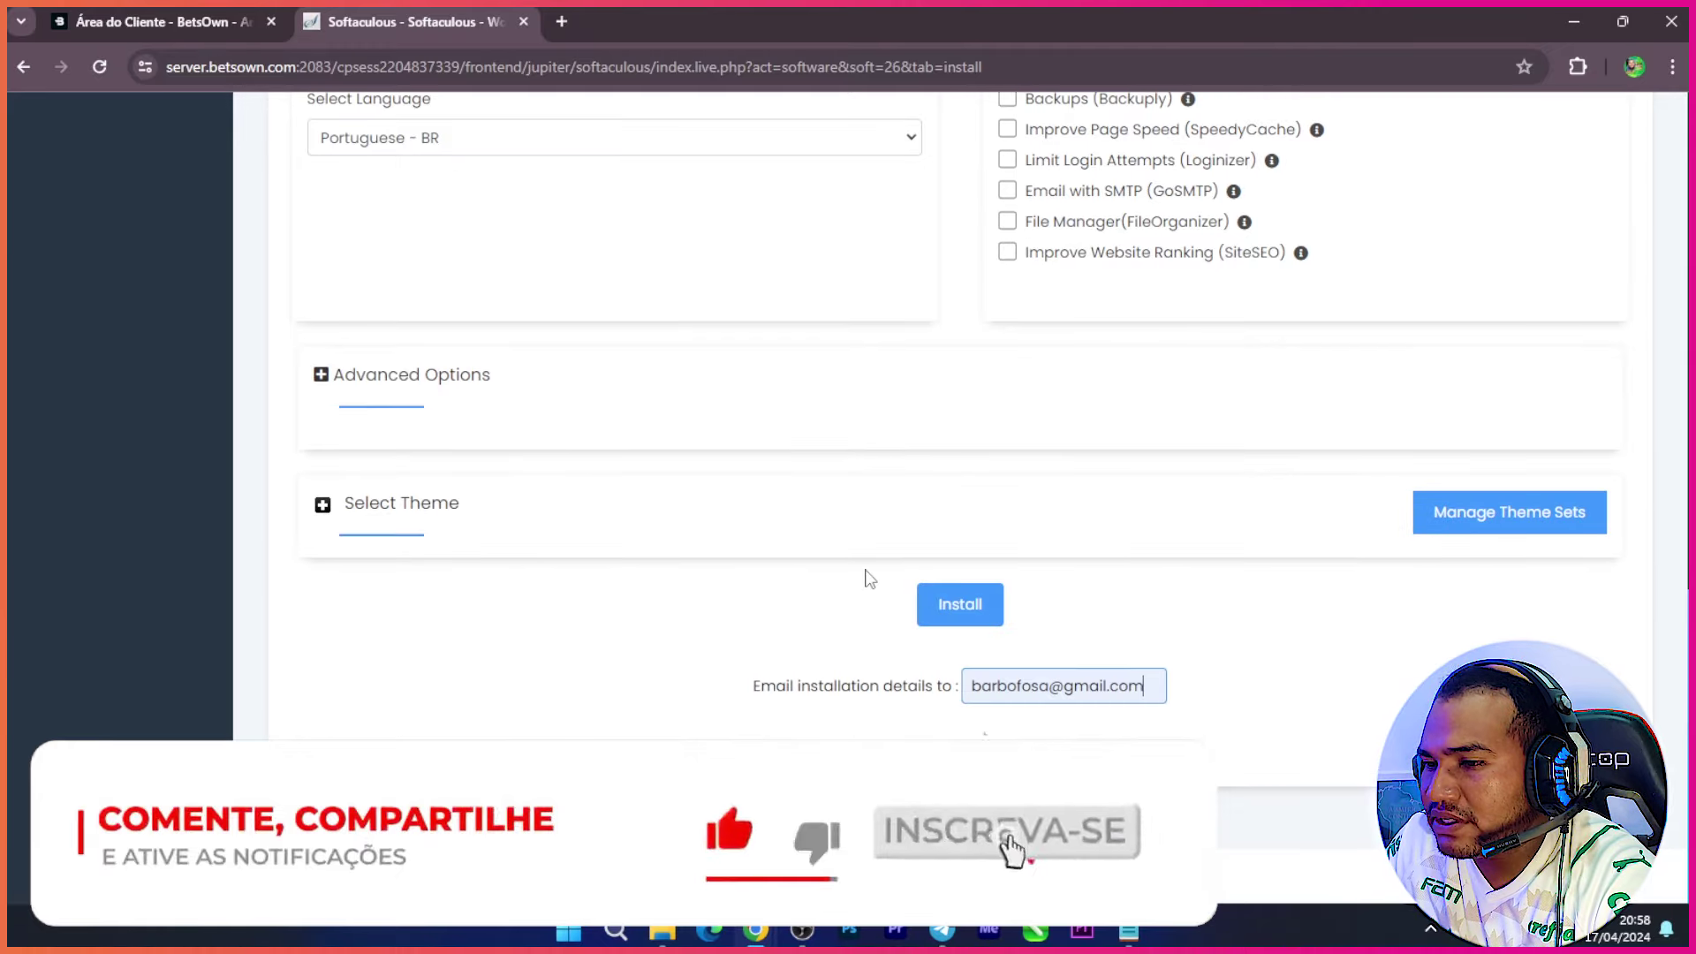
scroll(1184, 591, "up", 6)
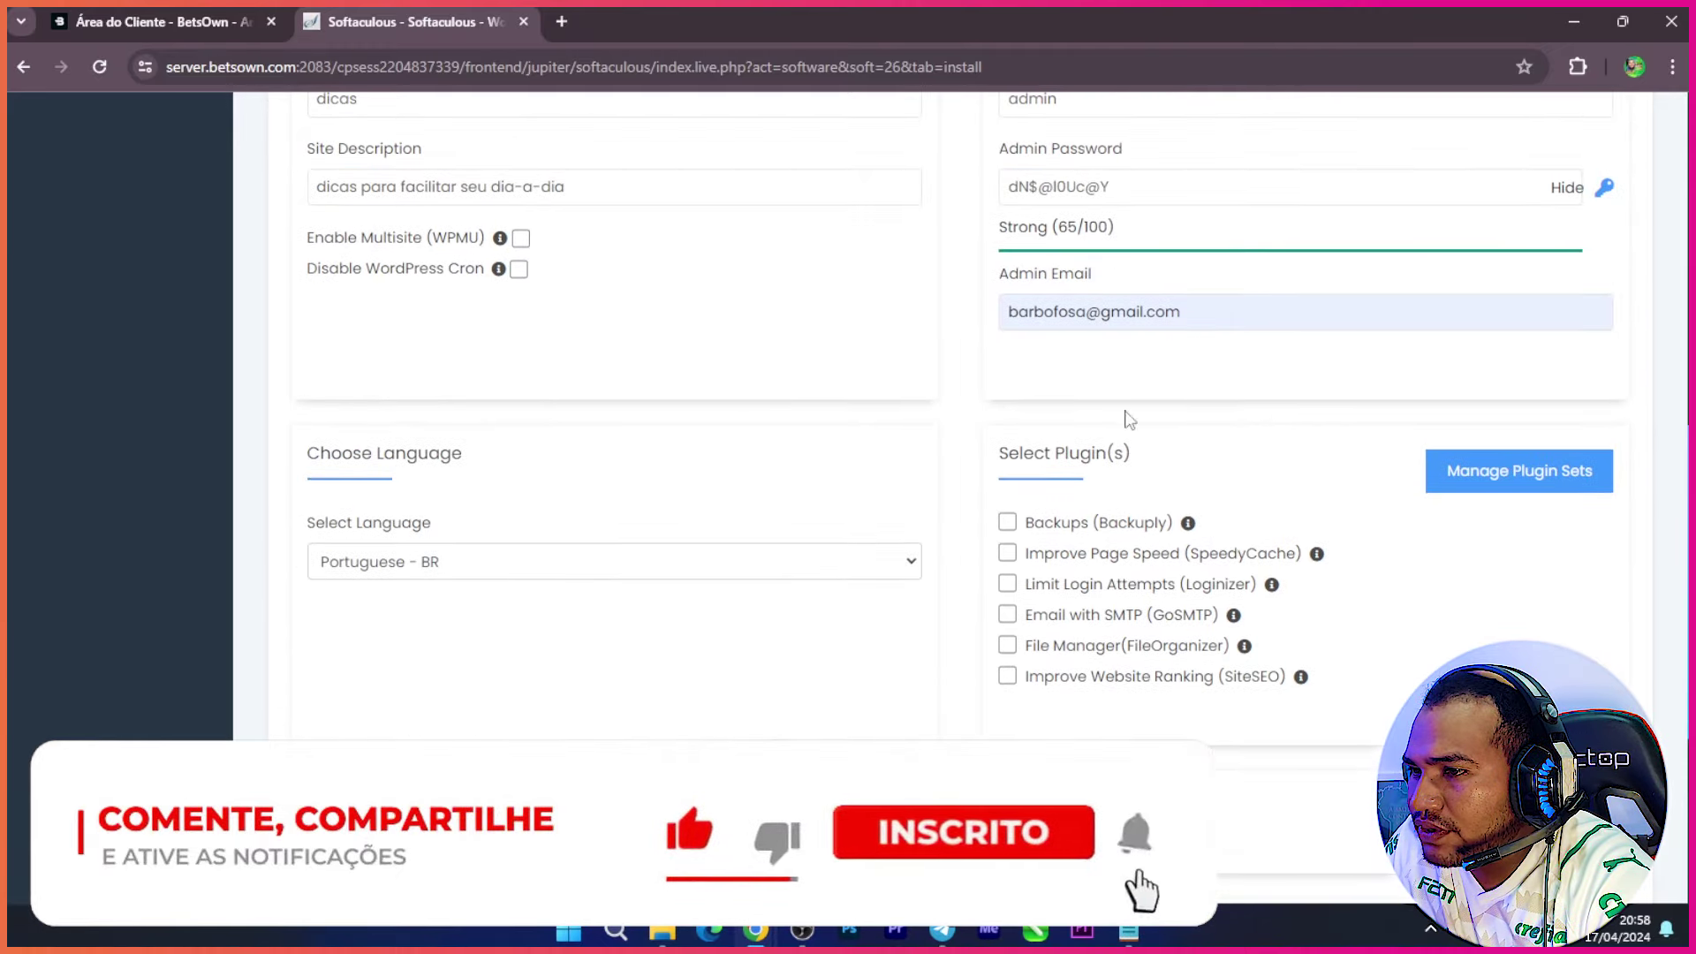
scroll(936, 557, "up", 6)
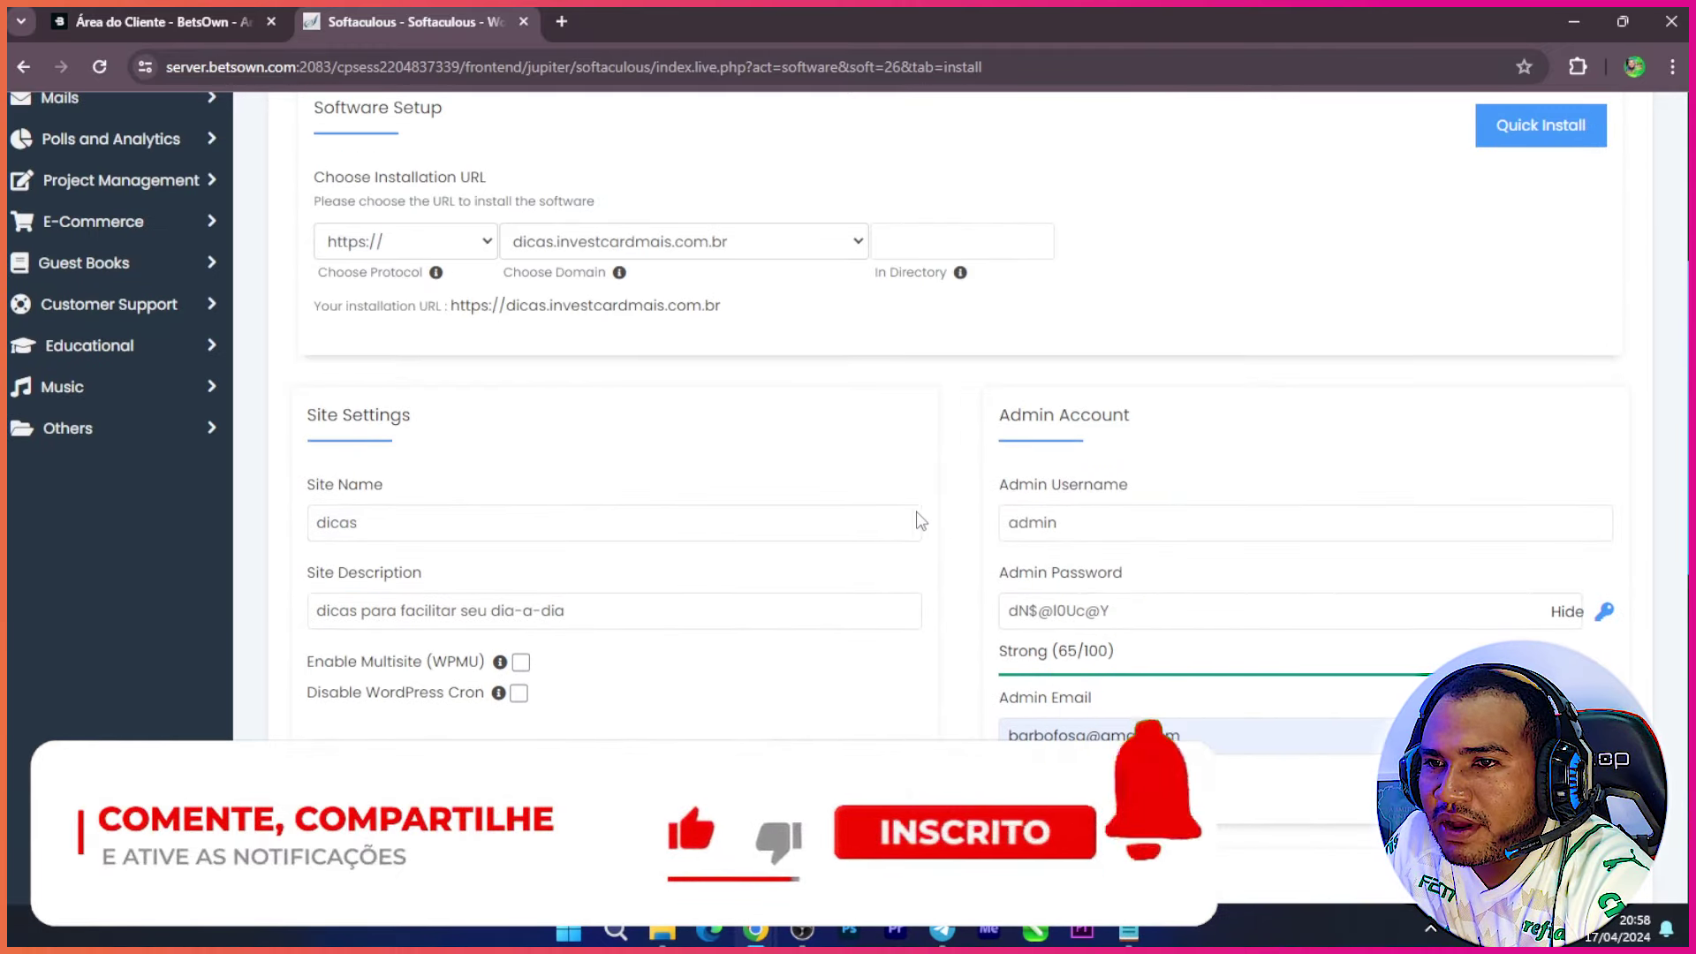
scroll(899, 497, "up", 4)
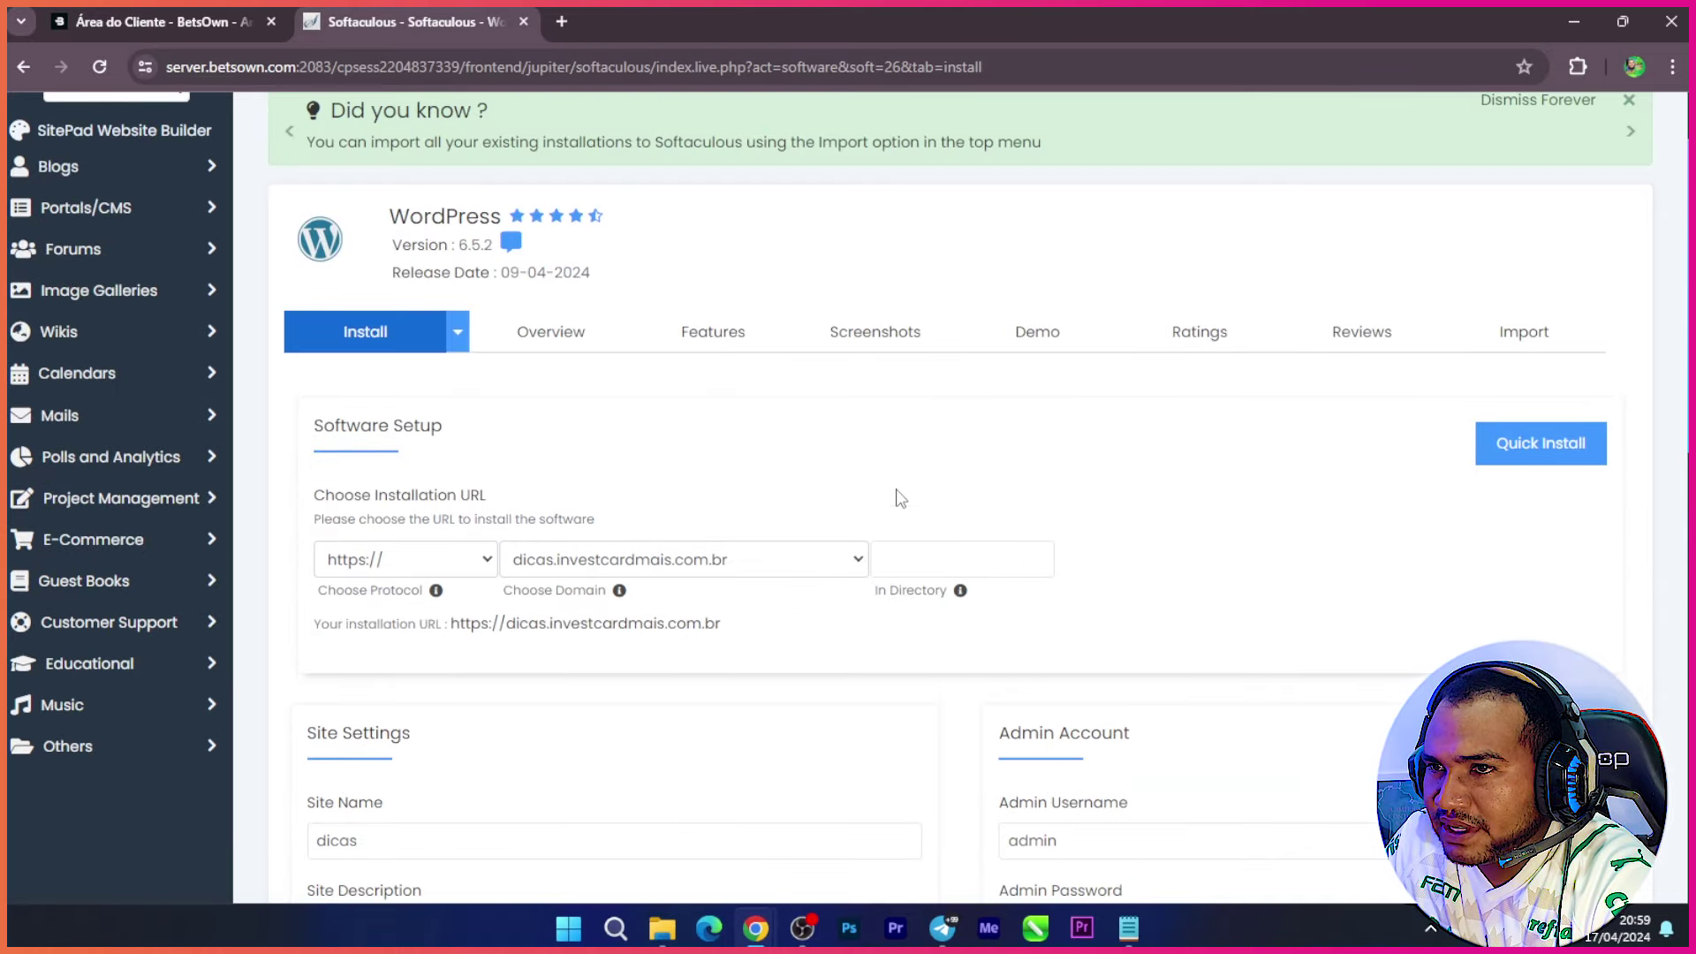
scroll(900, 497, "down", 15)
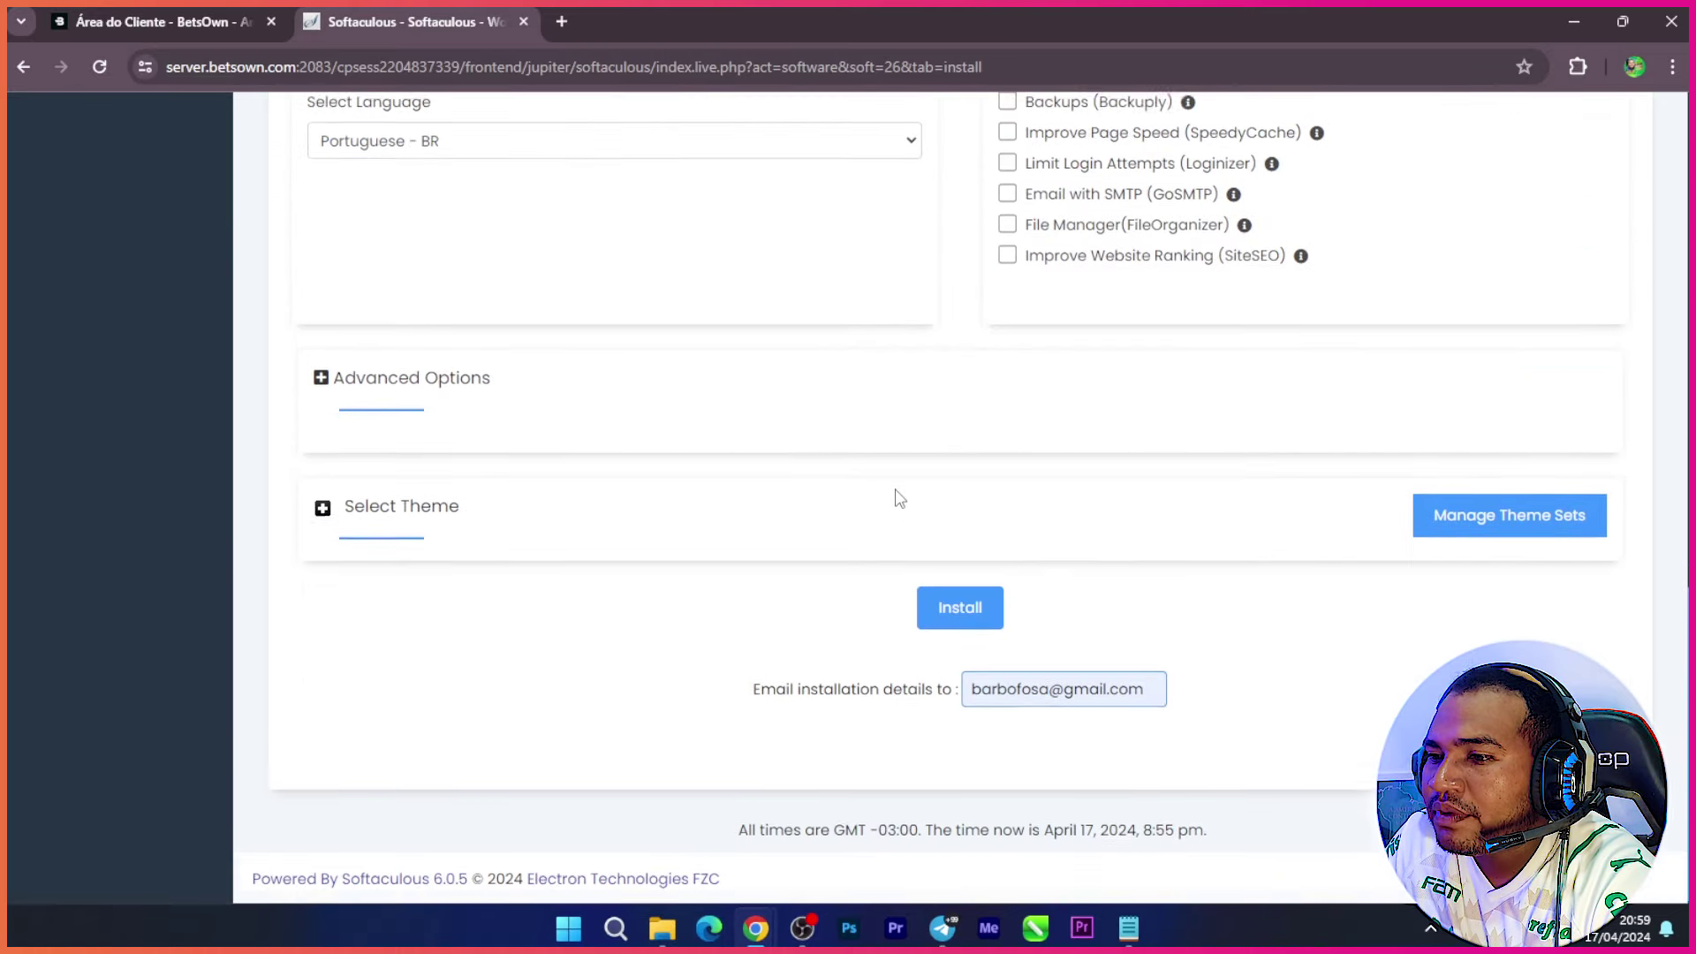
left_click(981, 614)
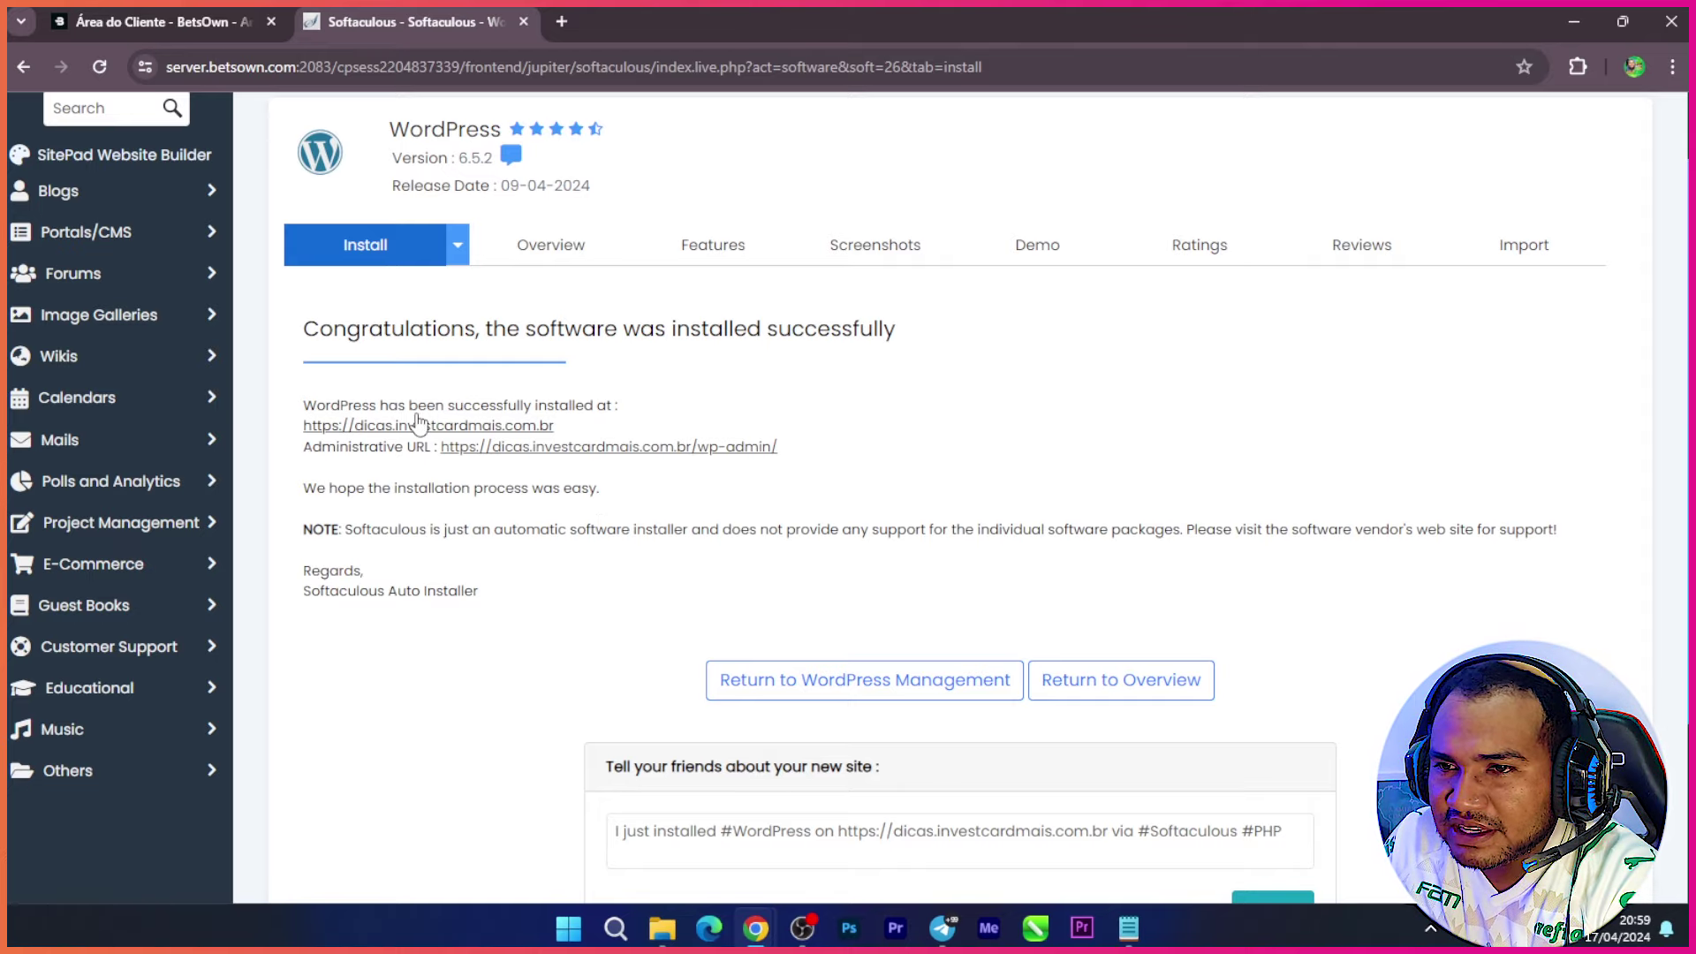
Step: Close the Unauthorized Access sign-on tab and open the new dicas.investcardmais.com.br site
left_click(584, 447)
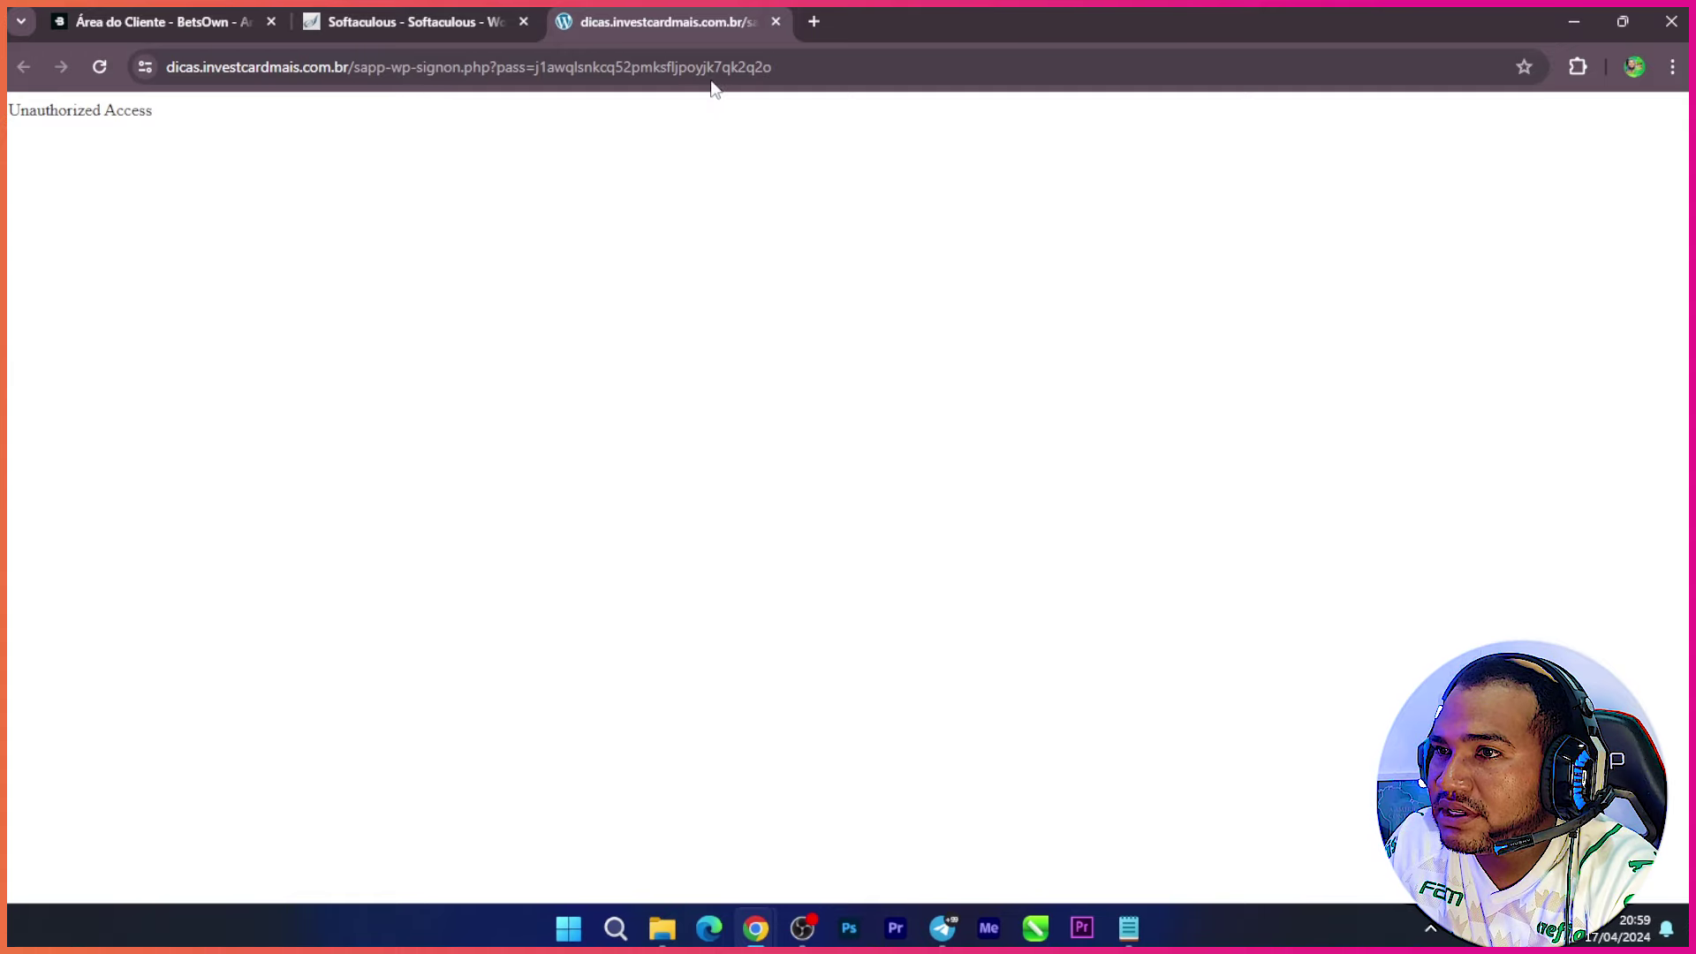
left_click(775, 21)
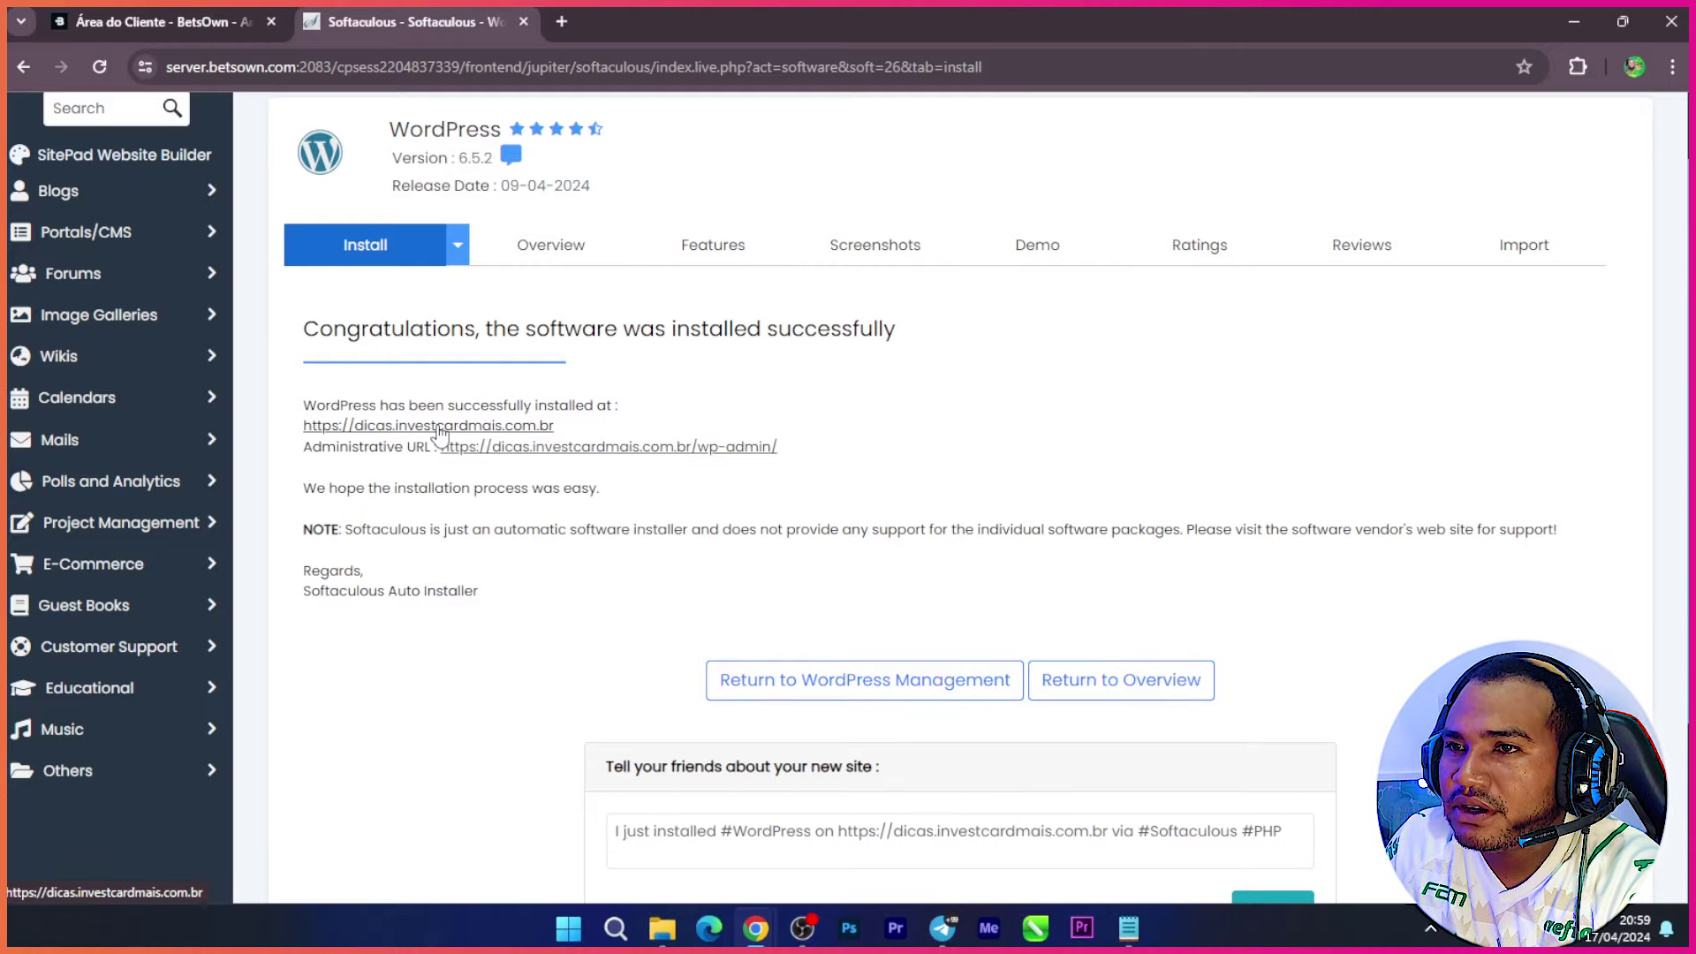
left_click(439, 427)
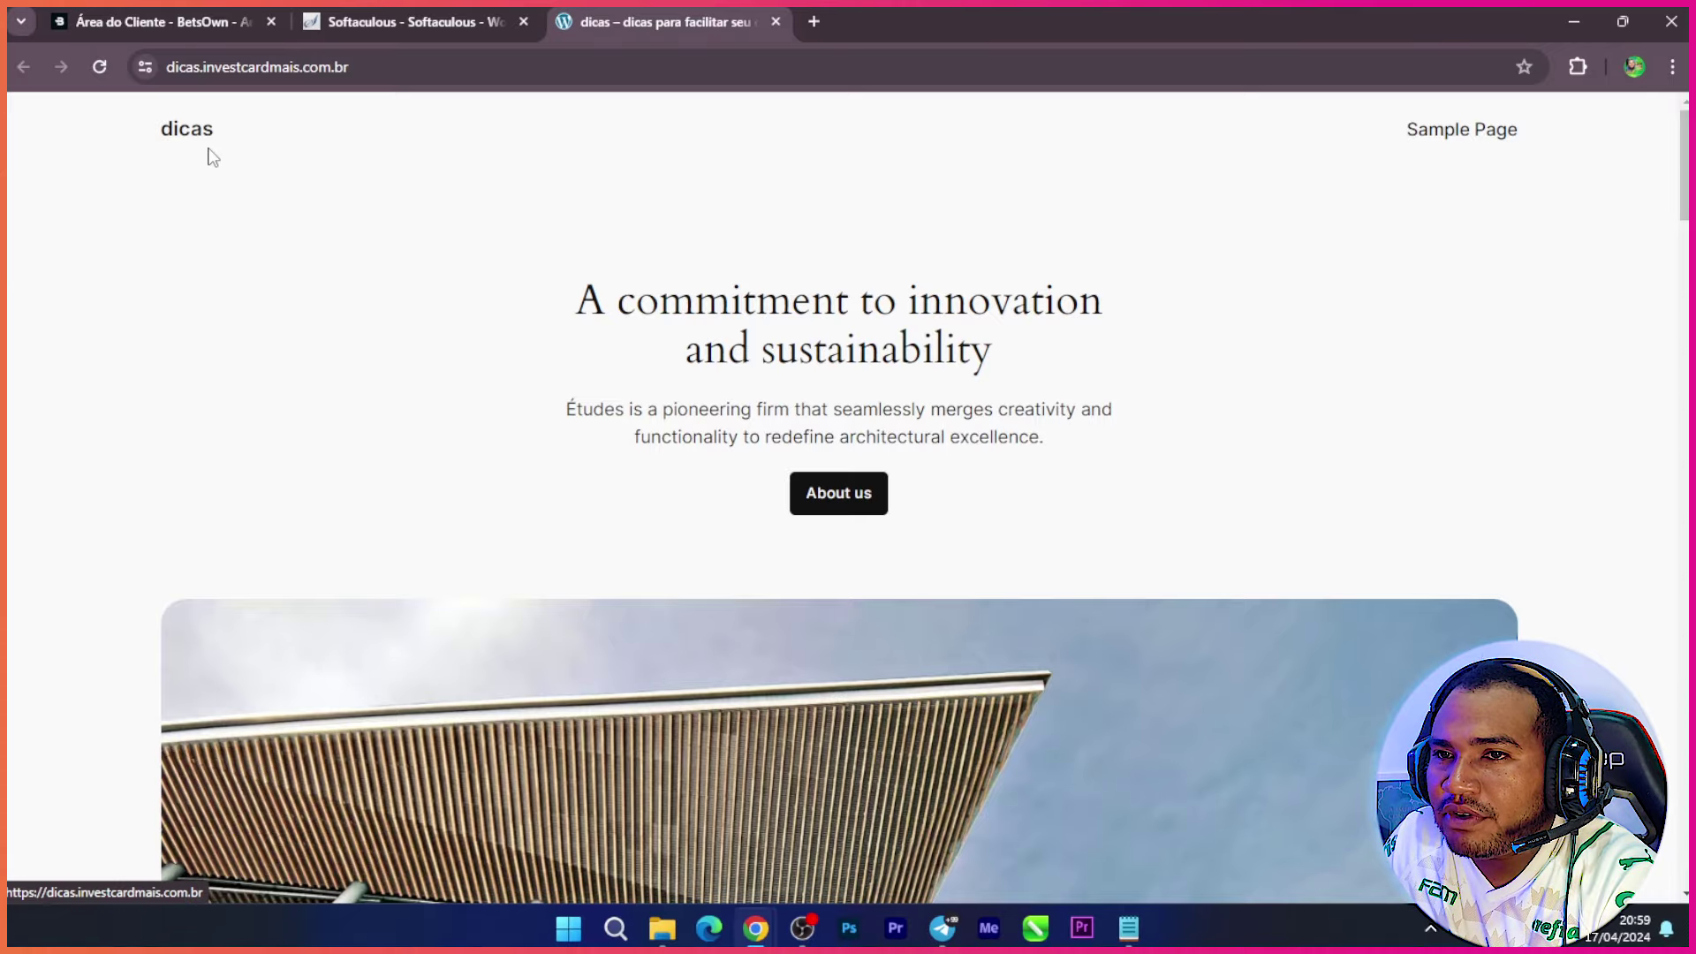
Step: Browse the new site's default homepage and select its https domain in the address bar
scroll(834, 422, "down", 20)
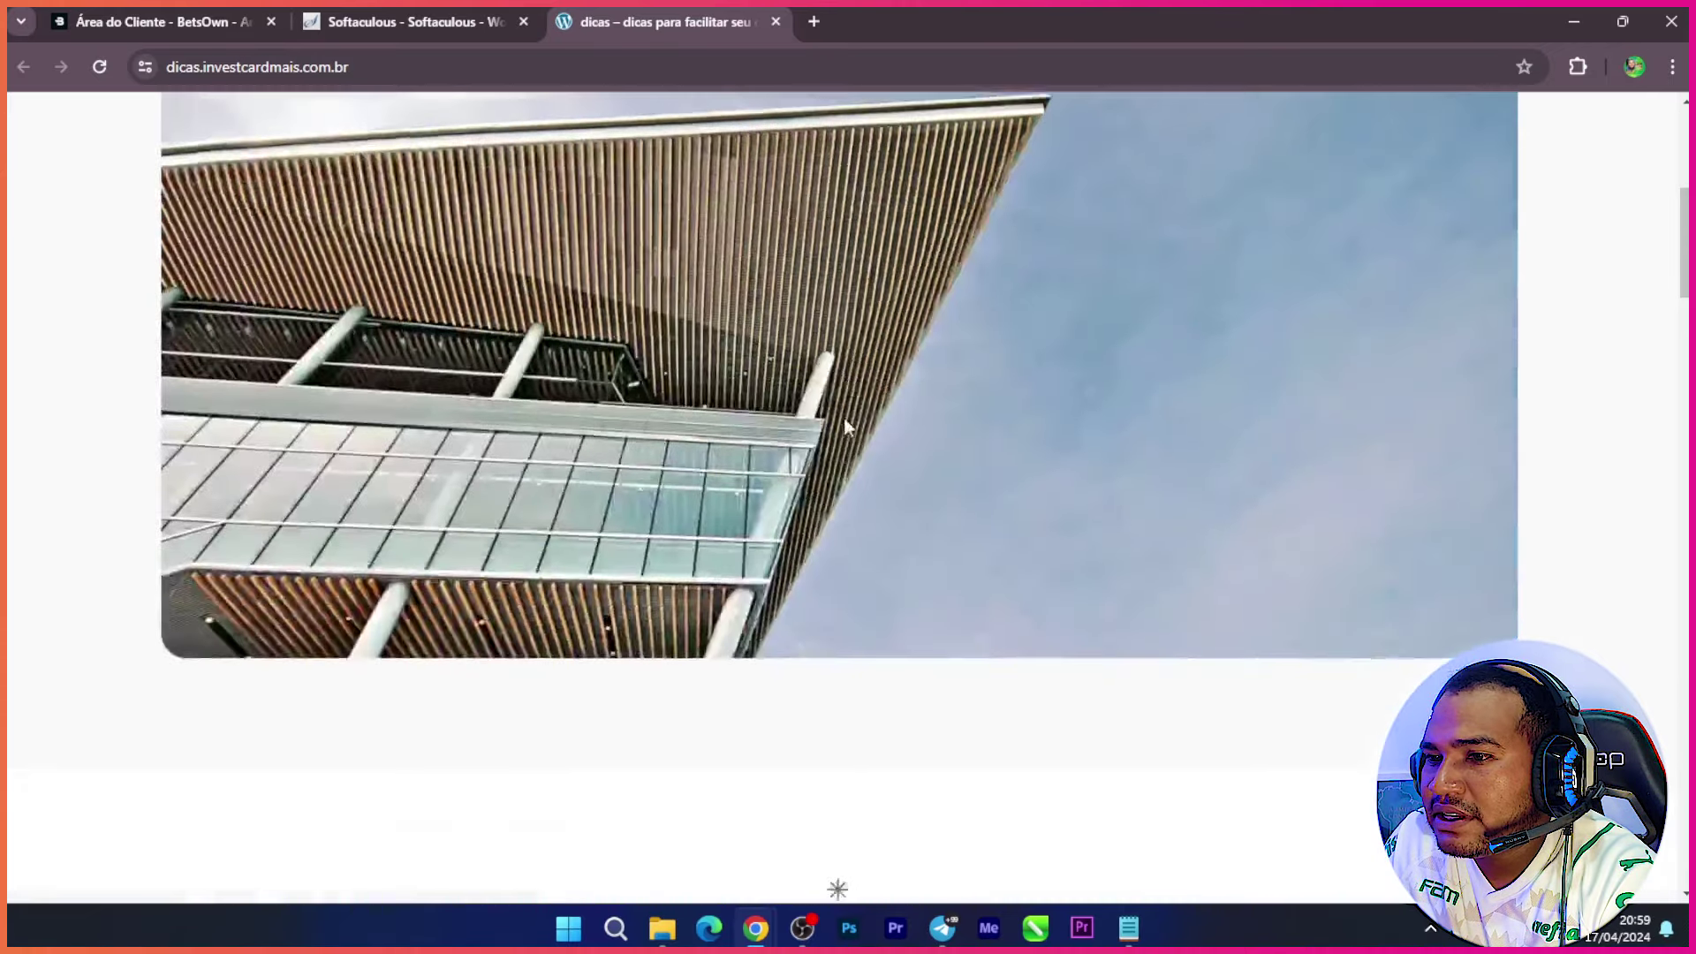
scroll(803, 397, "down", 12)
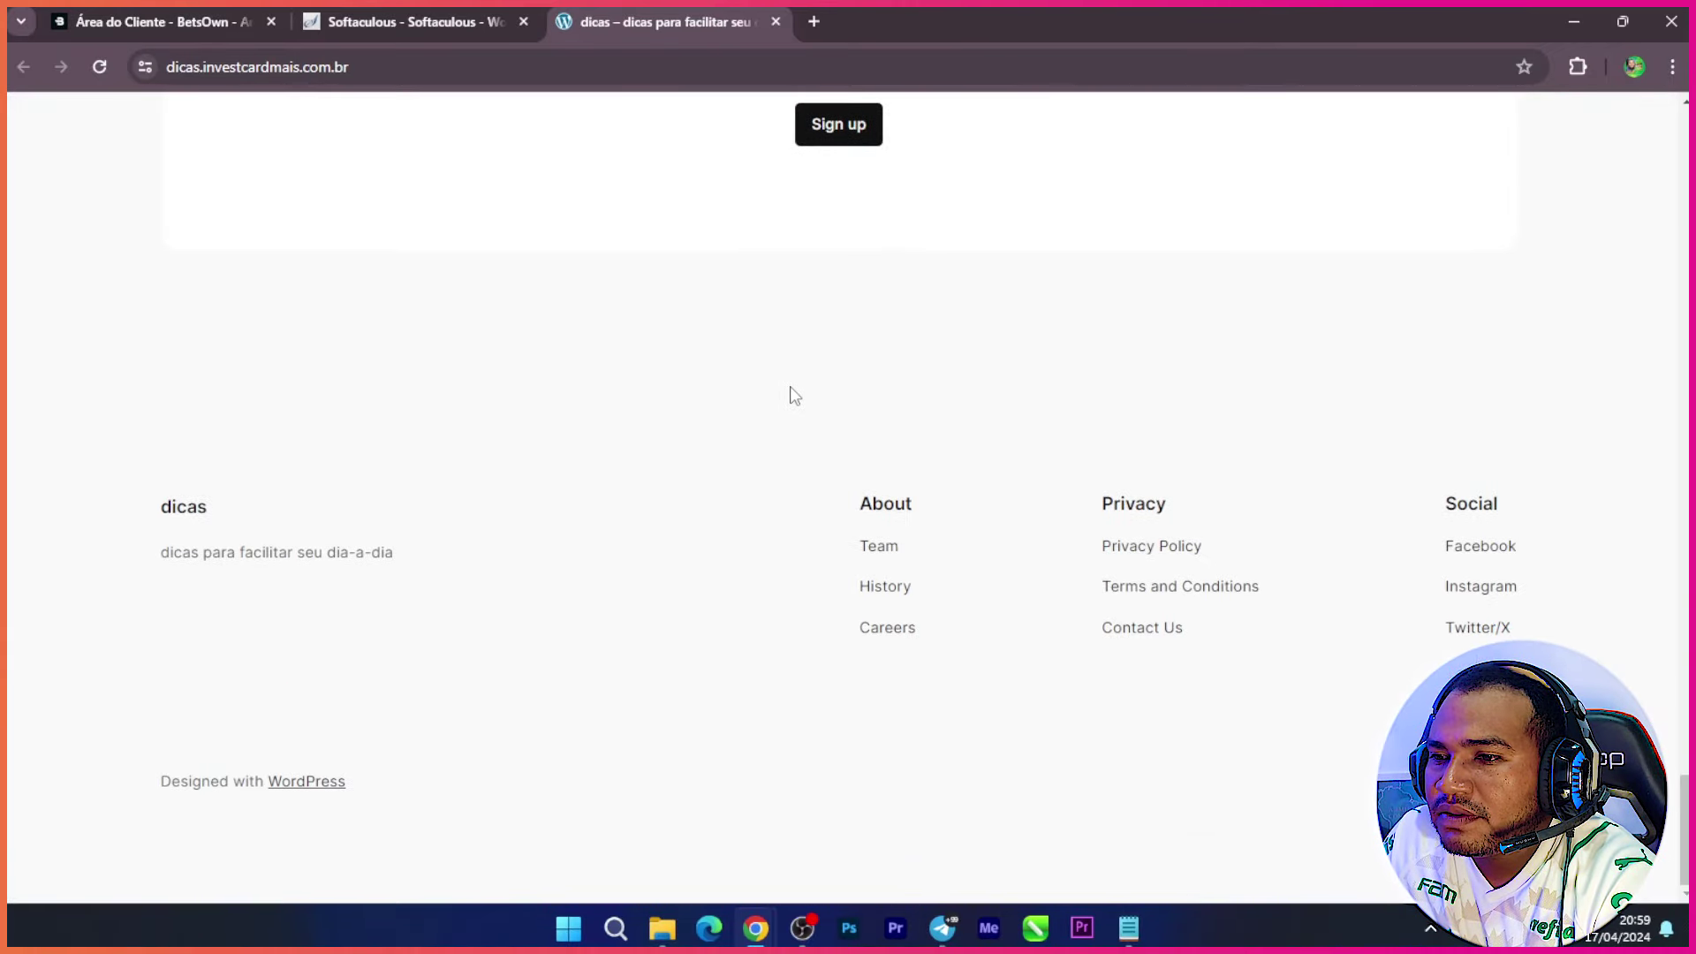
scroll(671, 355, "up", 20)
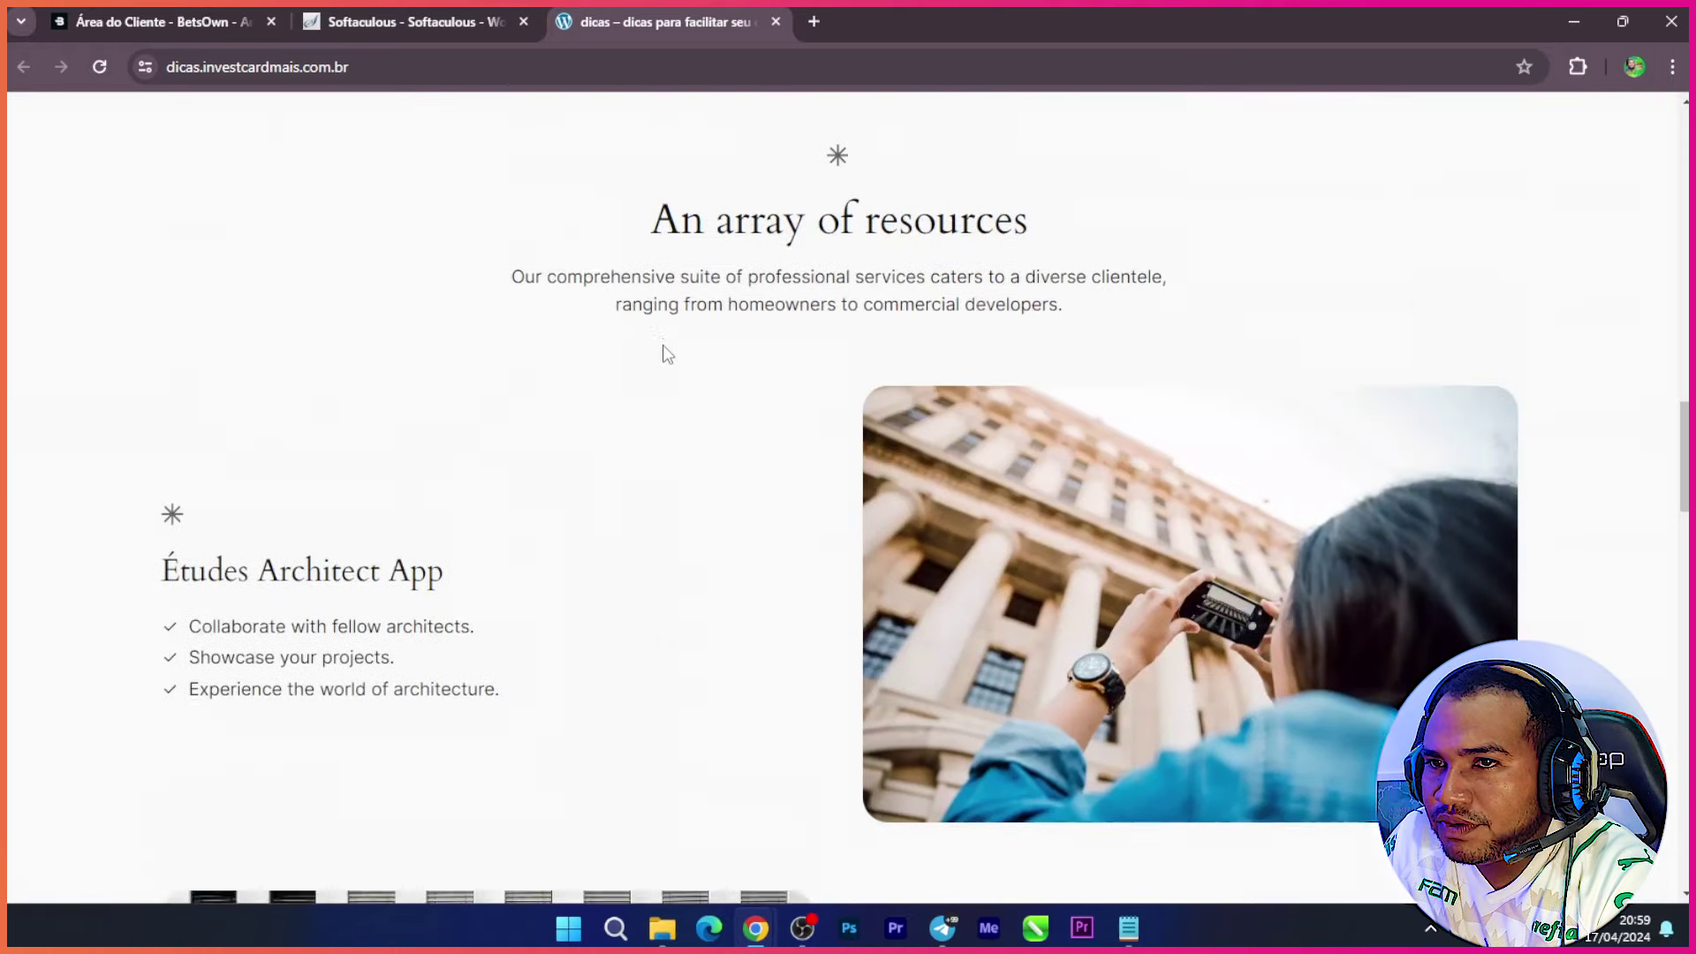
scroll(664, 351, "up", 4)
left_click(369, 68)
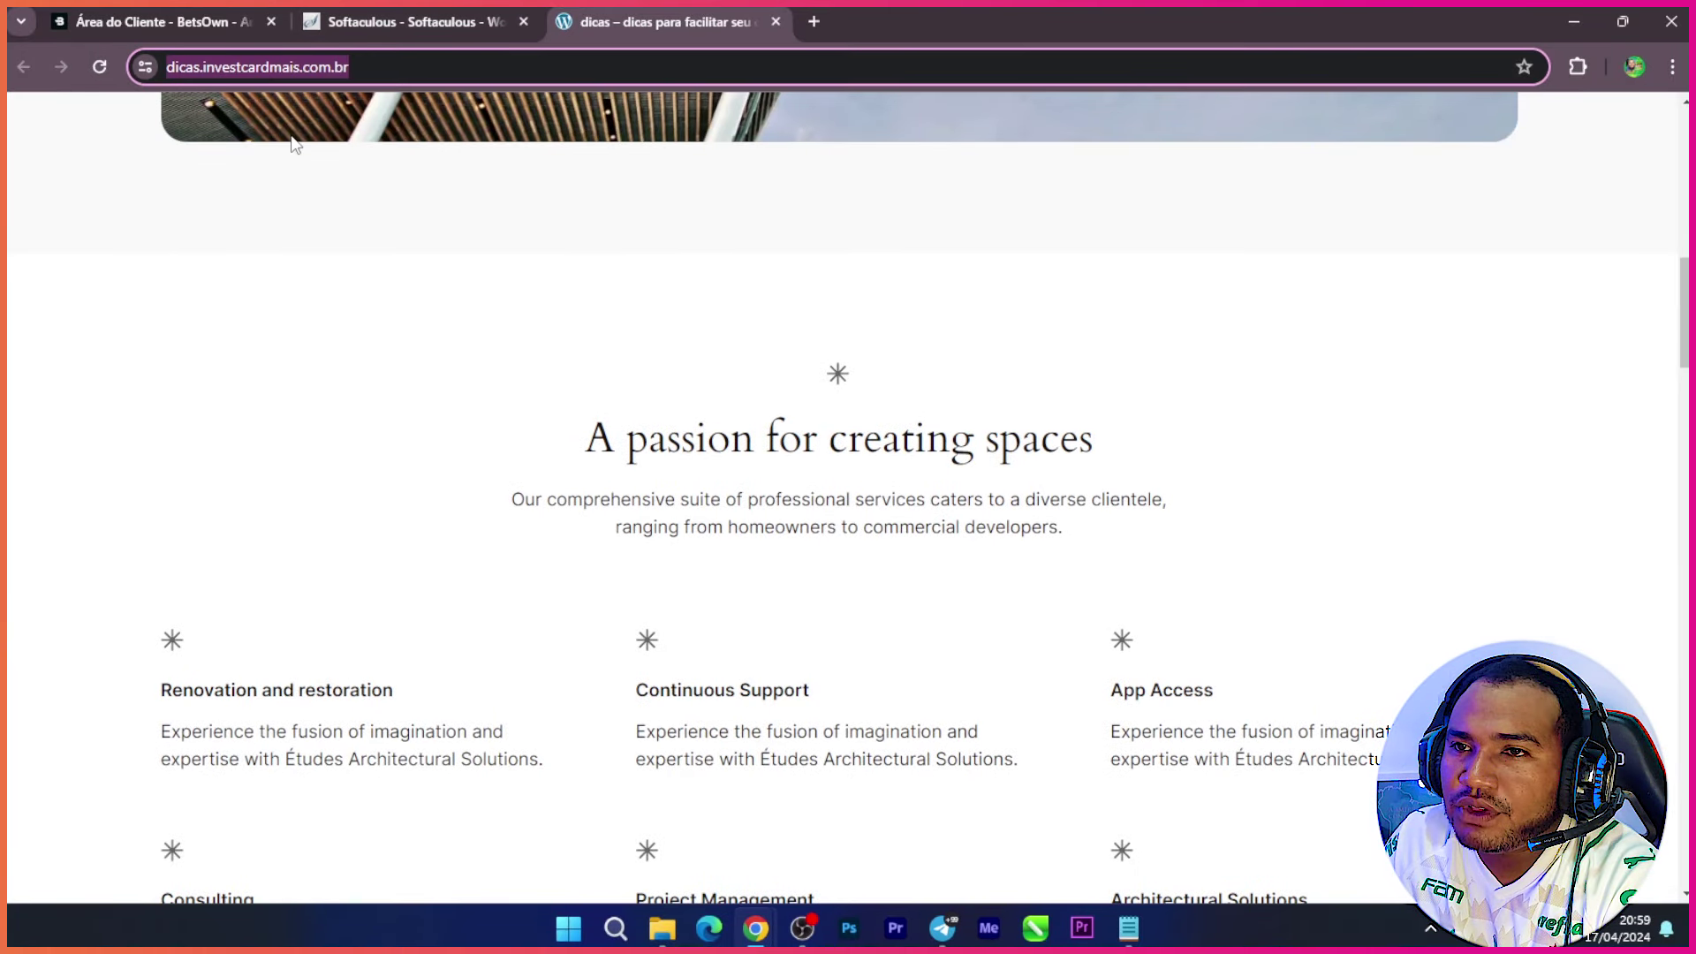
left_click(380, 61)
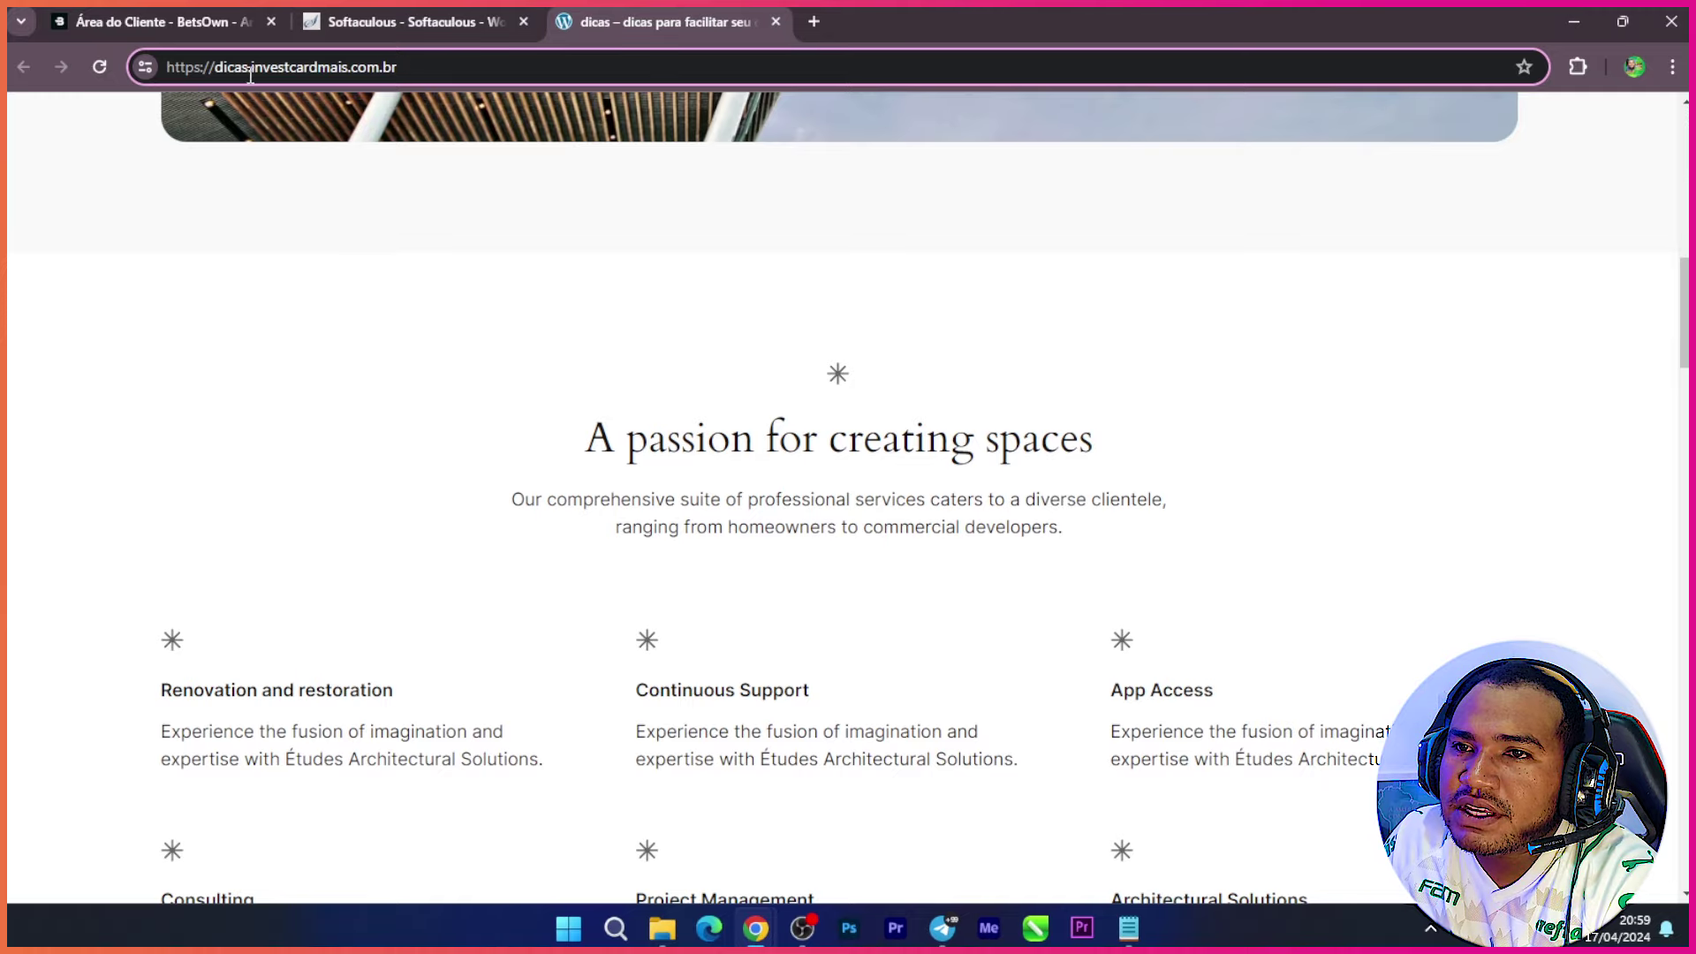
left_click_drag(250, 67, 469, 74)
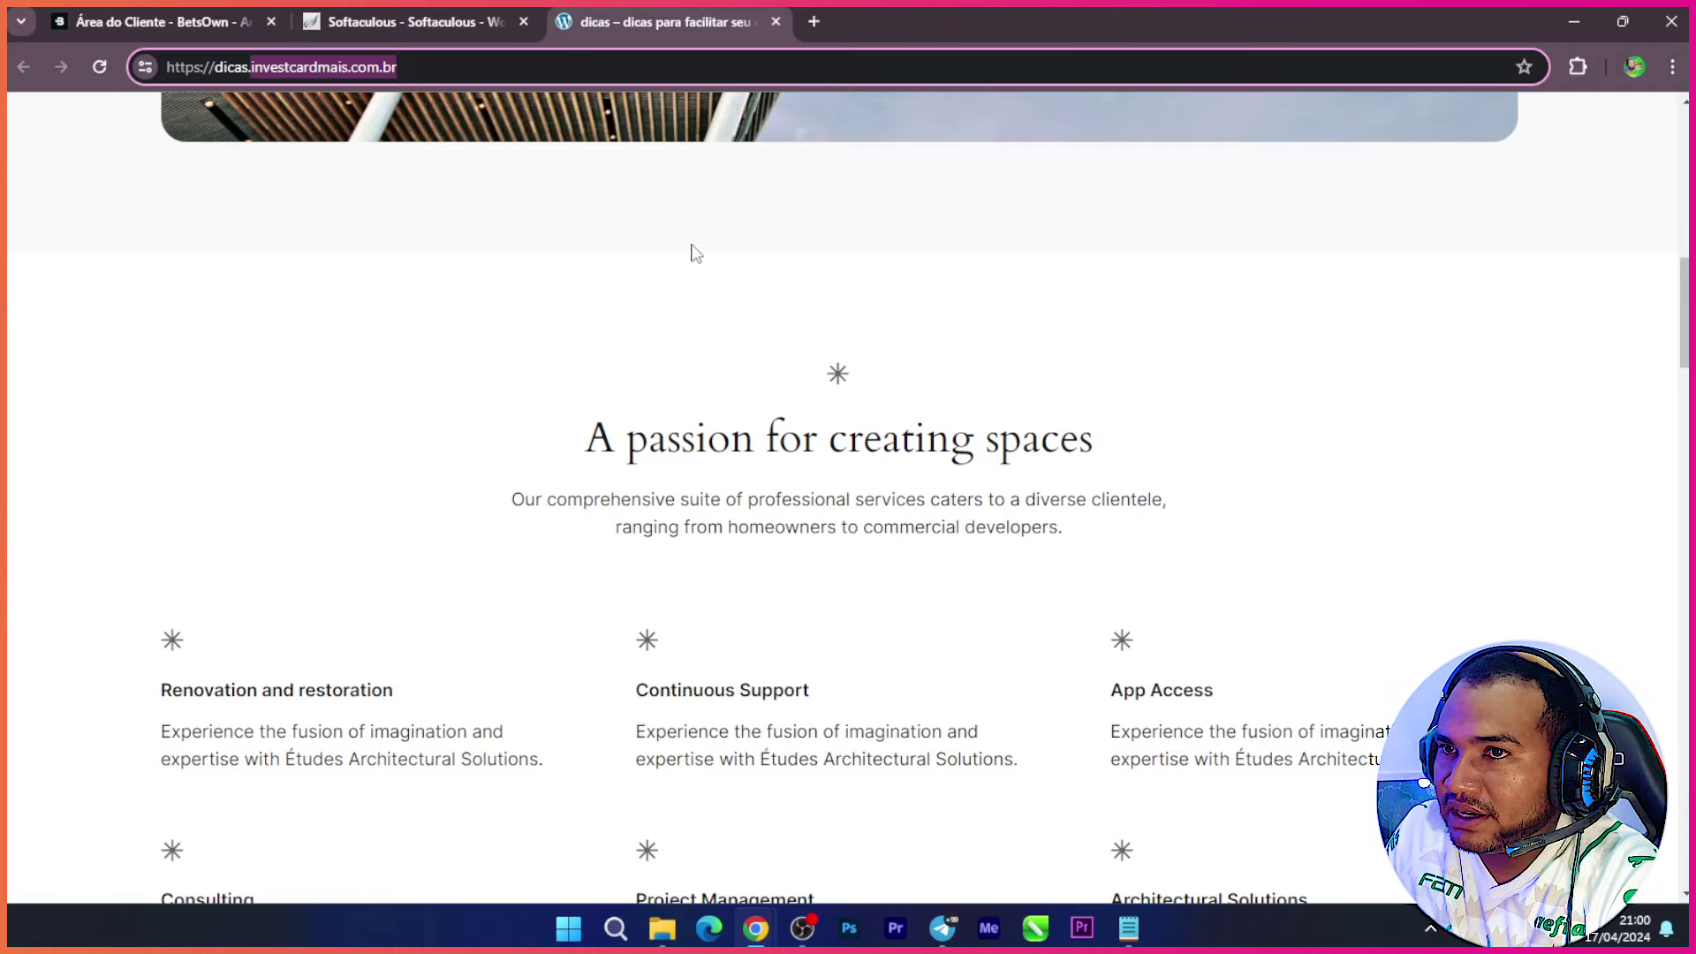
Step: Close the site tab and the Unauthorized Access tab, returning to the success page
left_click(777, 21)
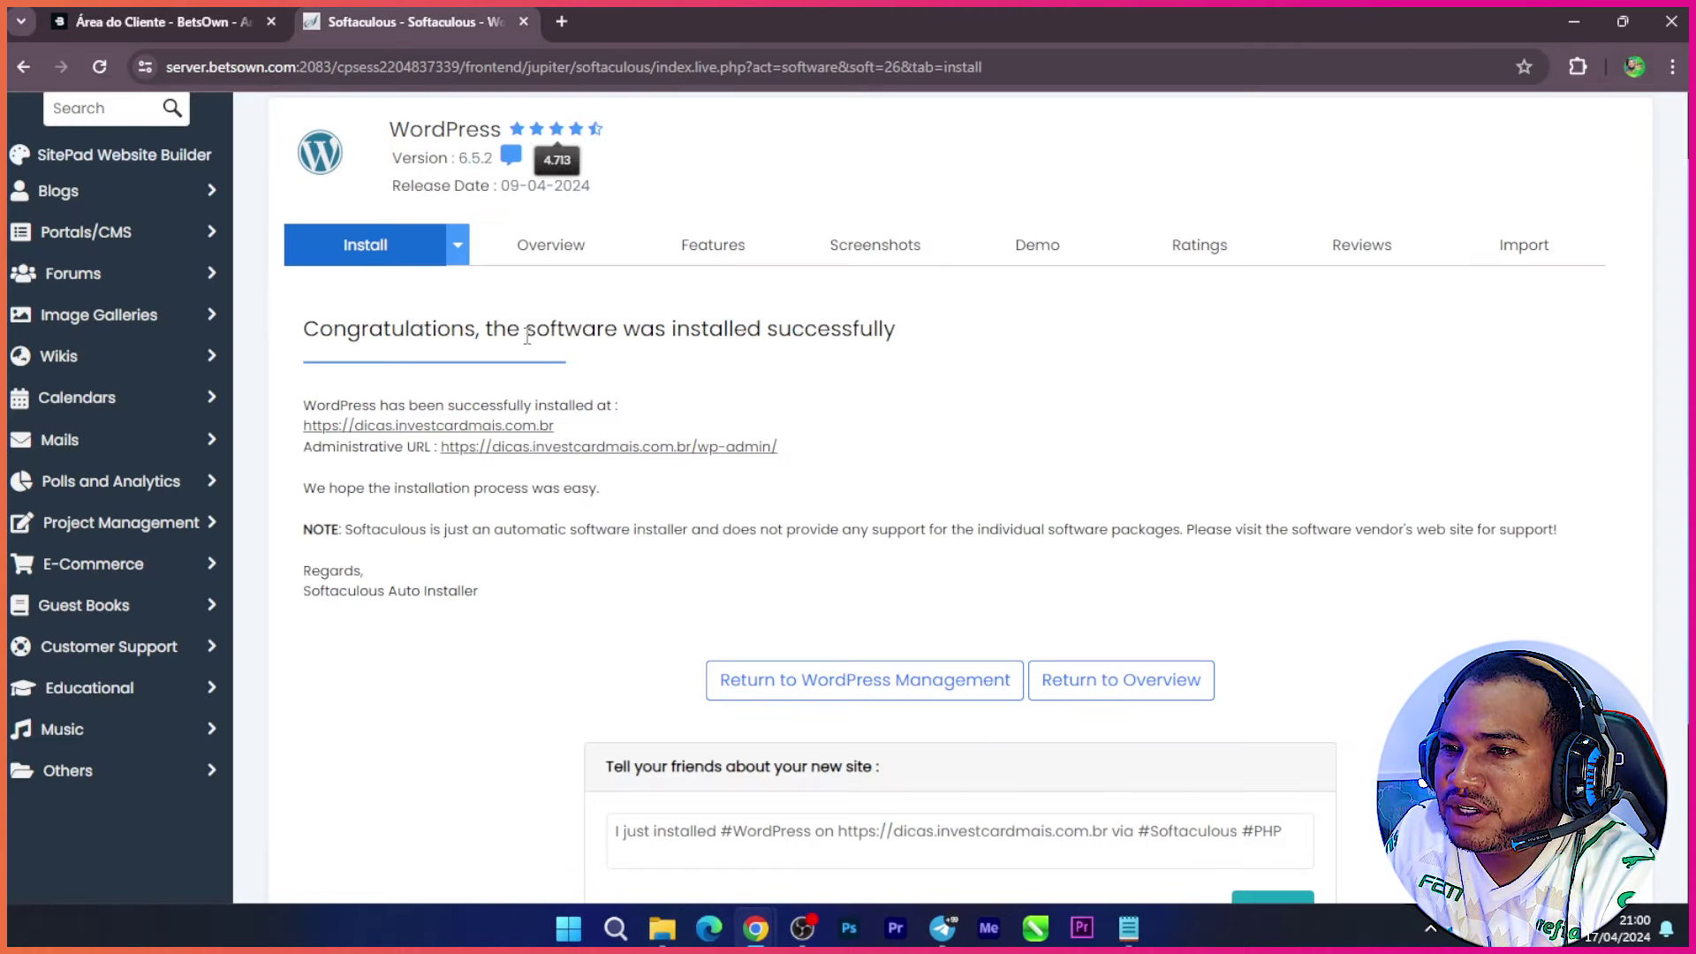
left_click(655, 447)
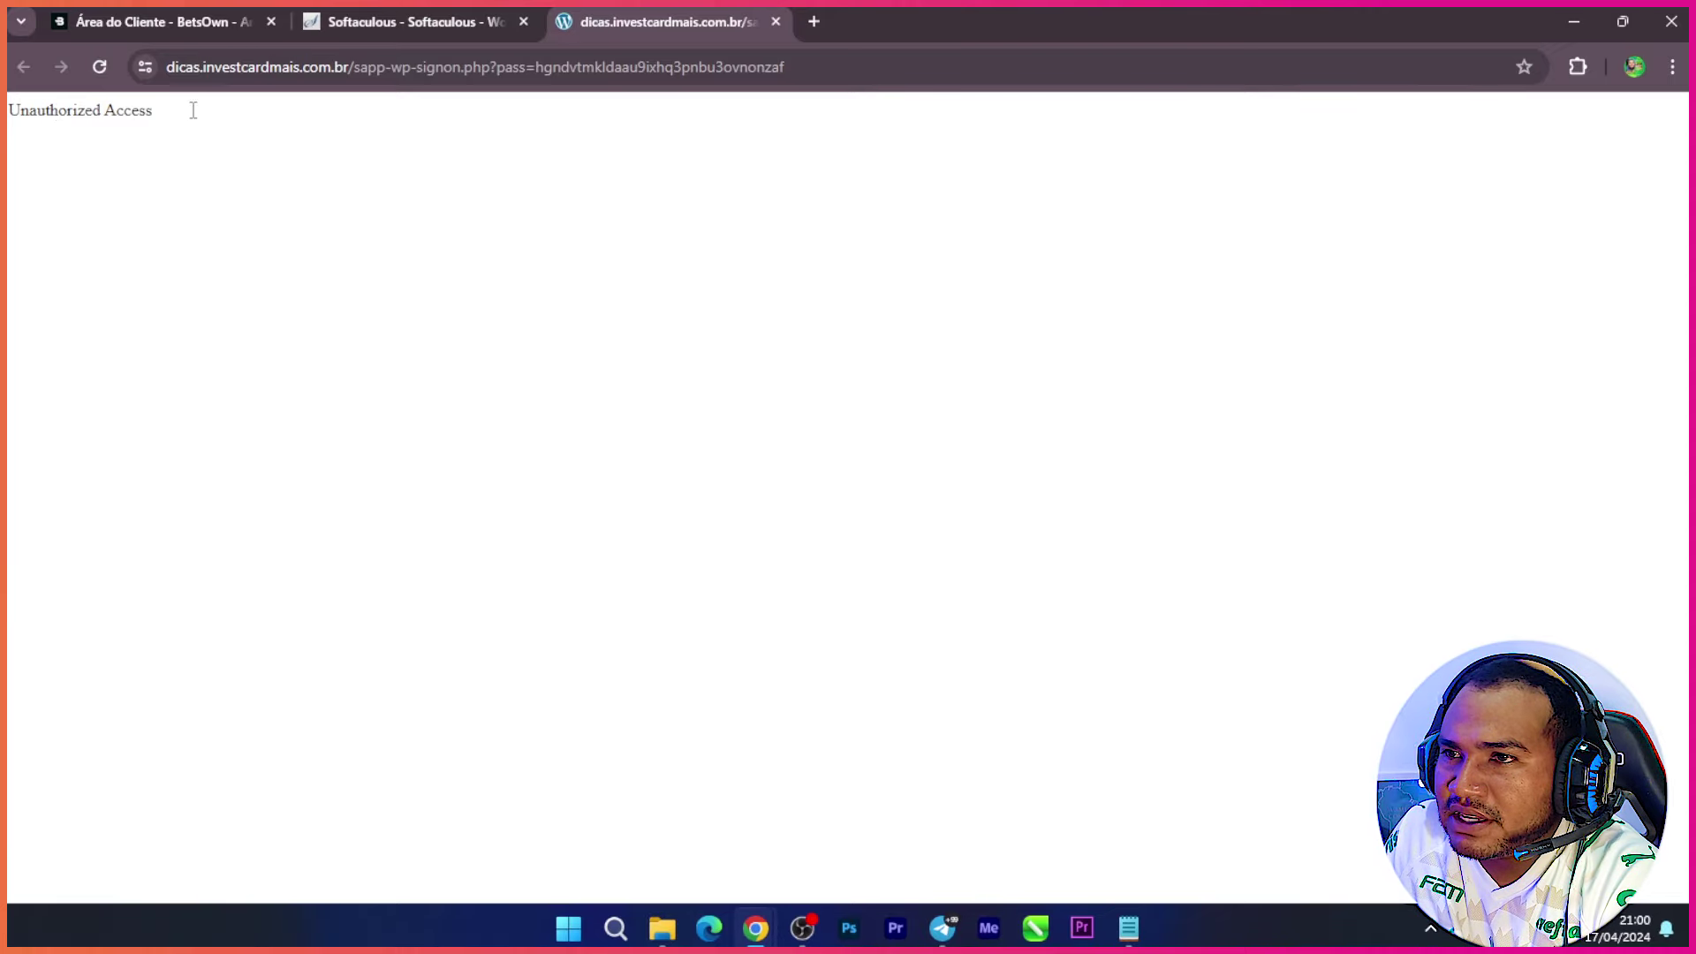
left_click(776, 21)
Step: Copy the wp-admin Administrative URL and open a new incognito Chrome window
left_click_drag(778, 447, 452, 447)
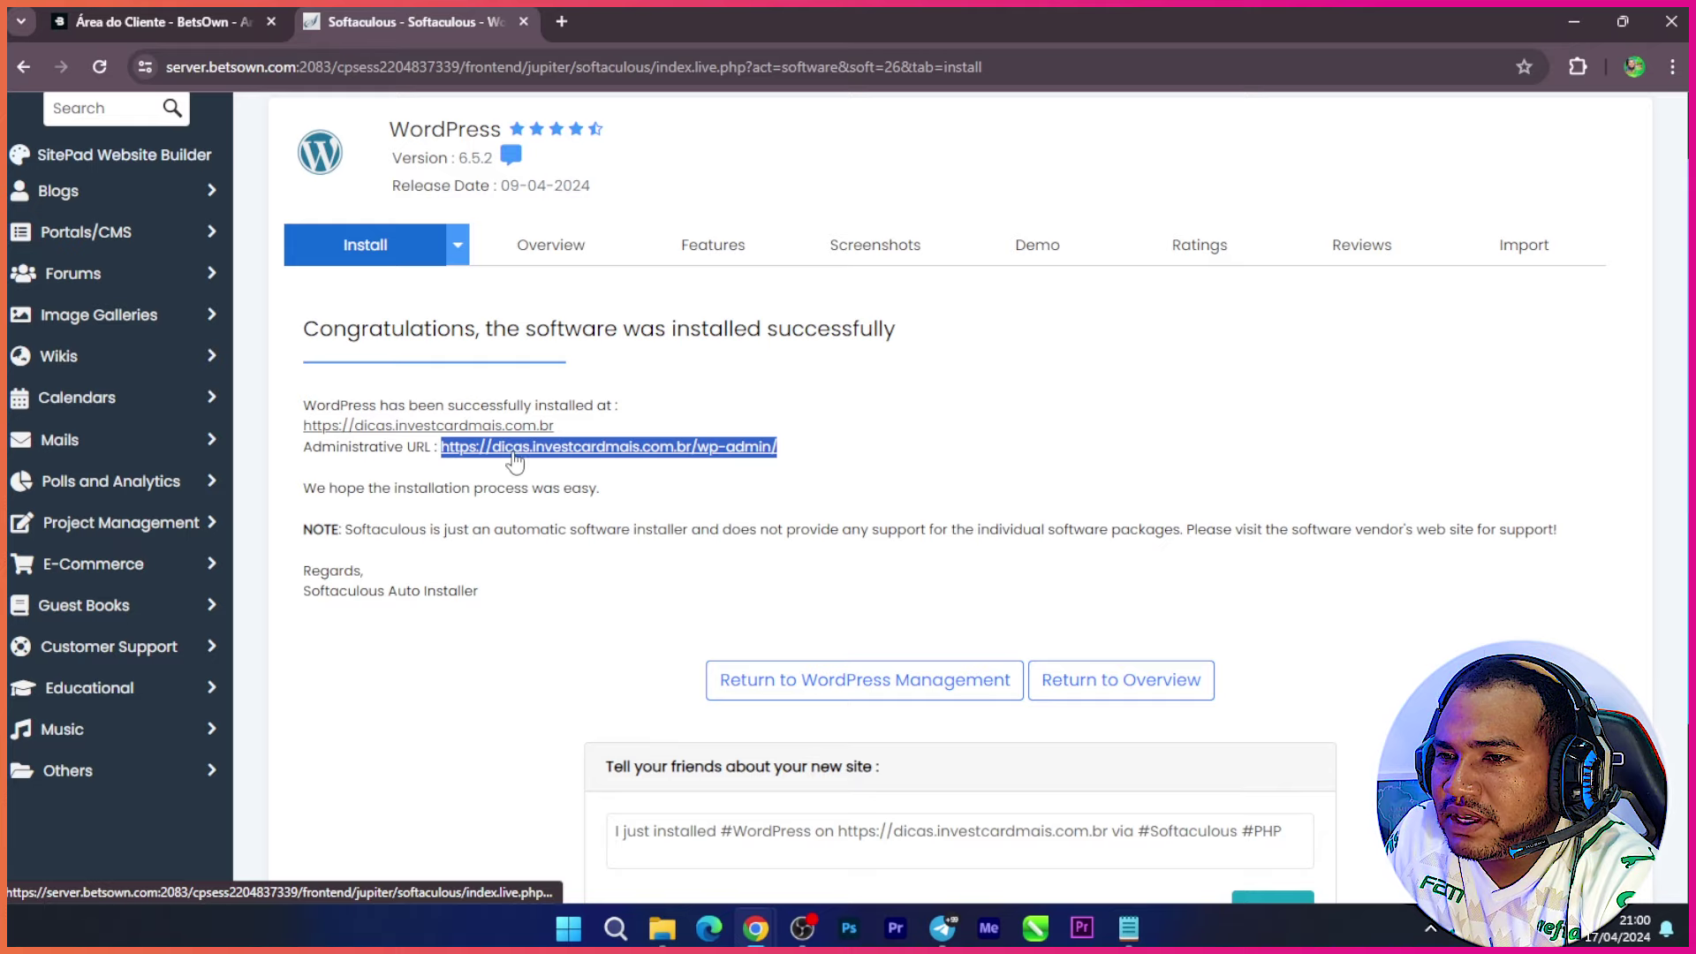
right_click(536, 446)
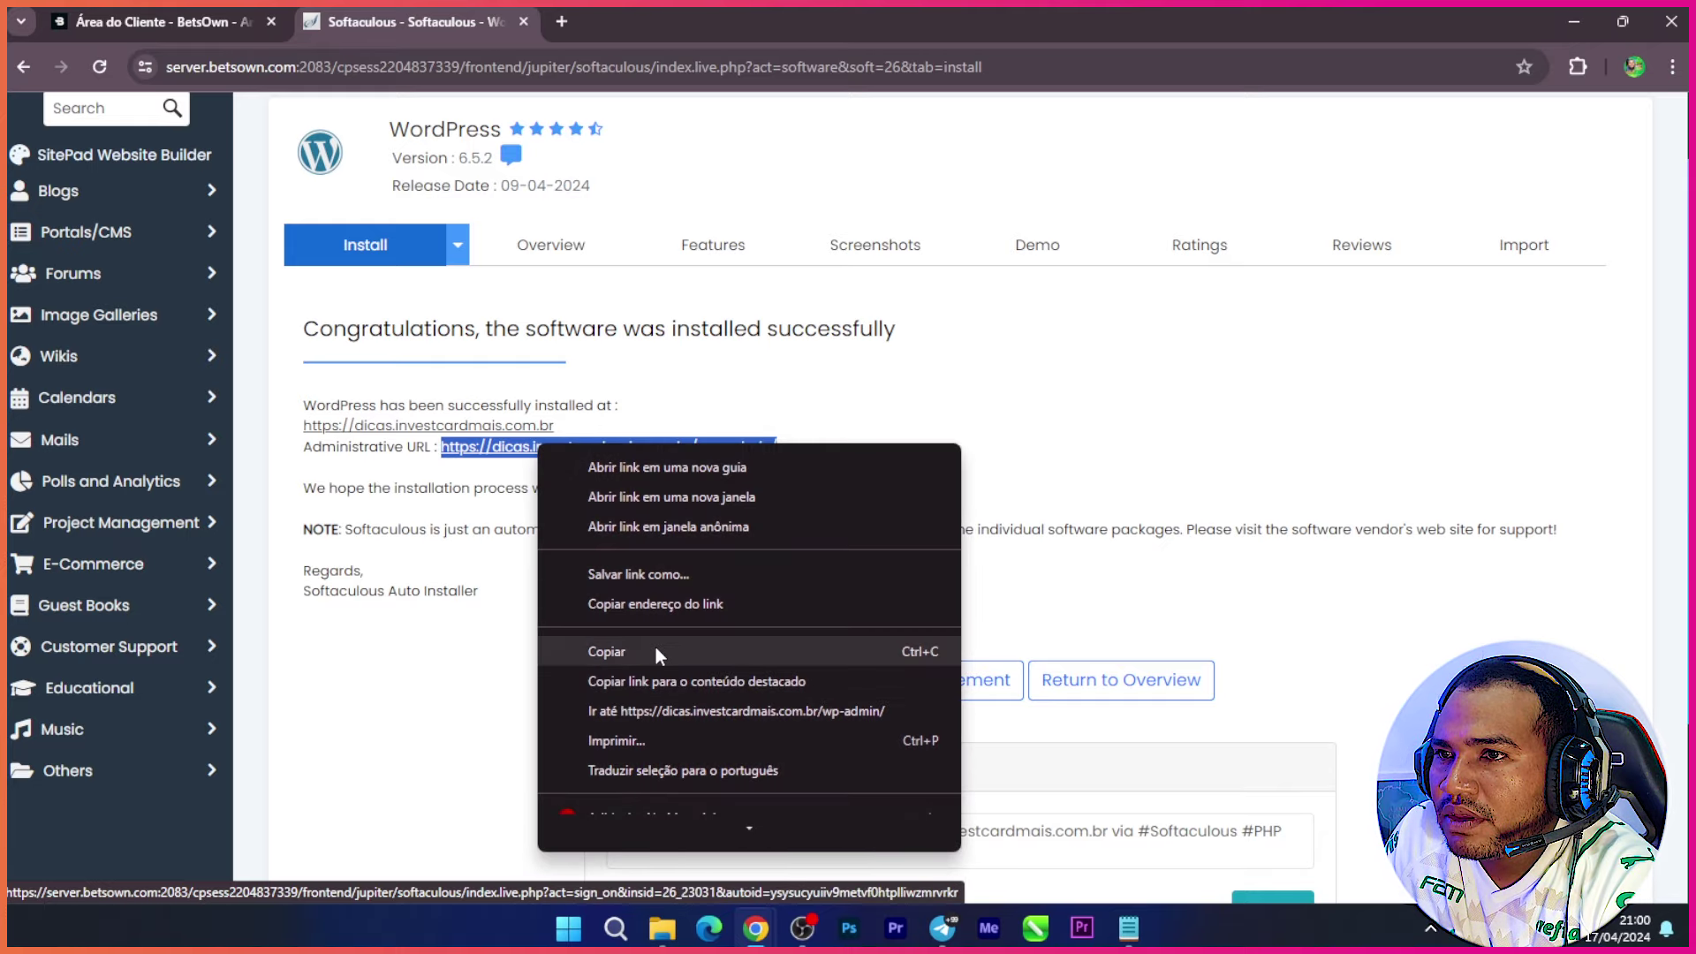
left_click(656, 654)
left_click(1672, 66)
left_click(1474, 177)
Step: Log in at wp-admin in the incognito window as admin, using the password saved in Notepad
type("https://dicas.investcardmais.com.br/wp-admin/")
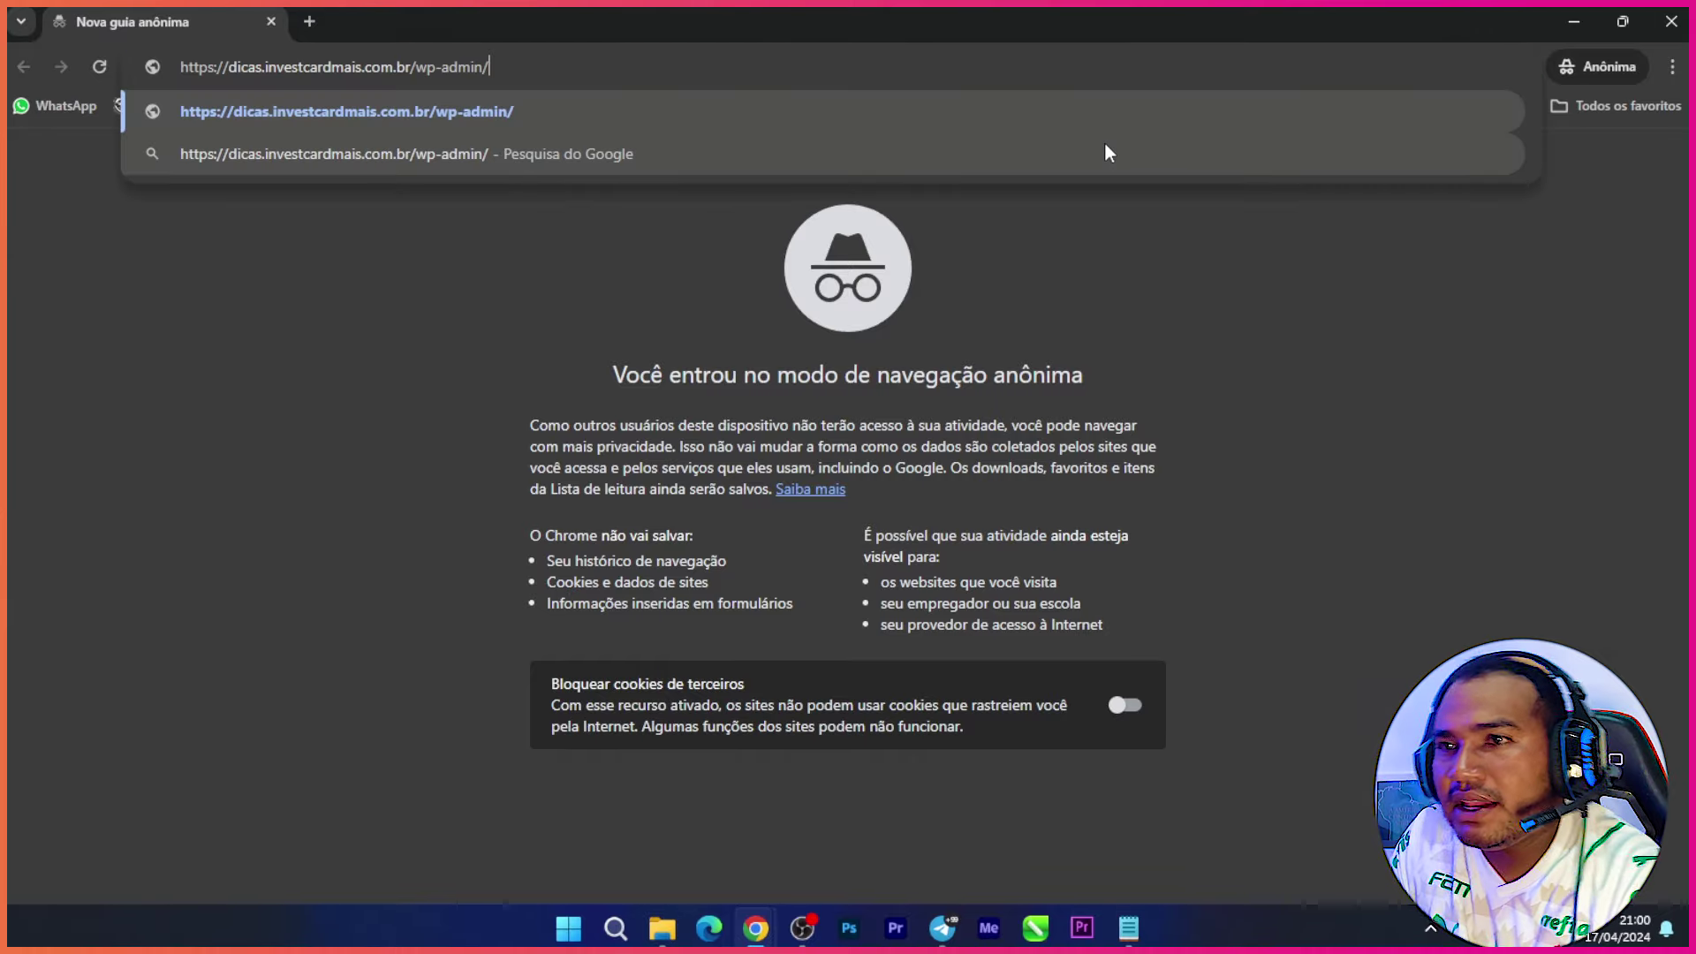
key("Return")
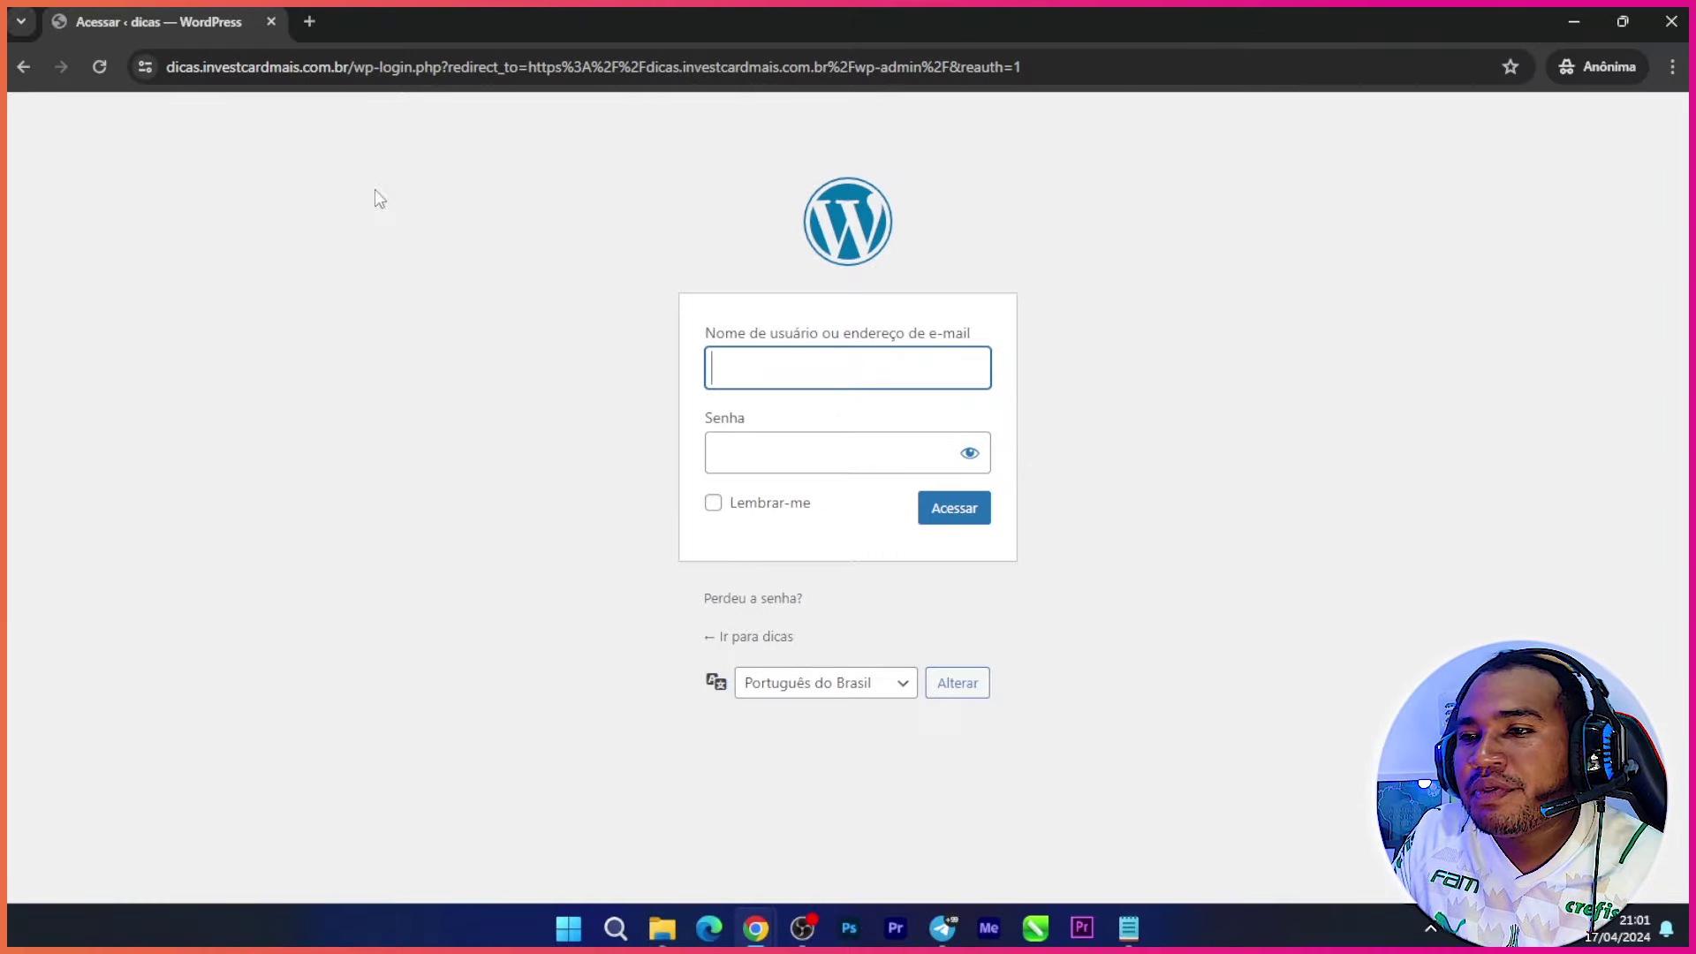
type("admin")
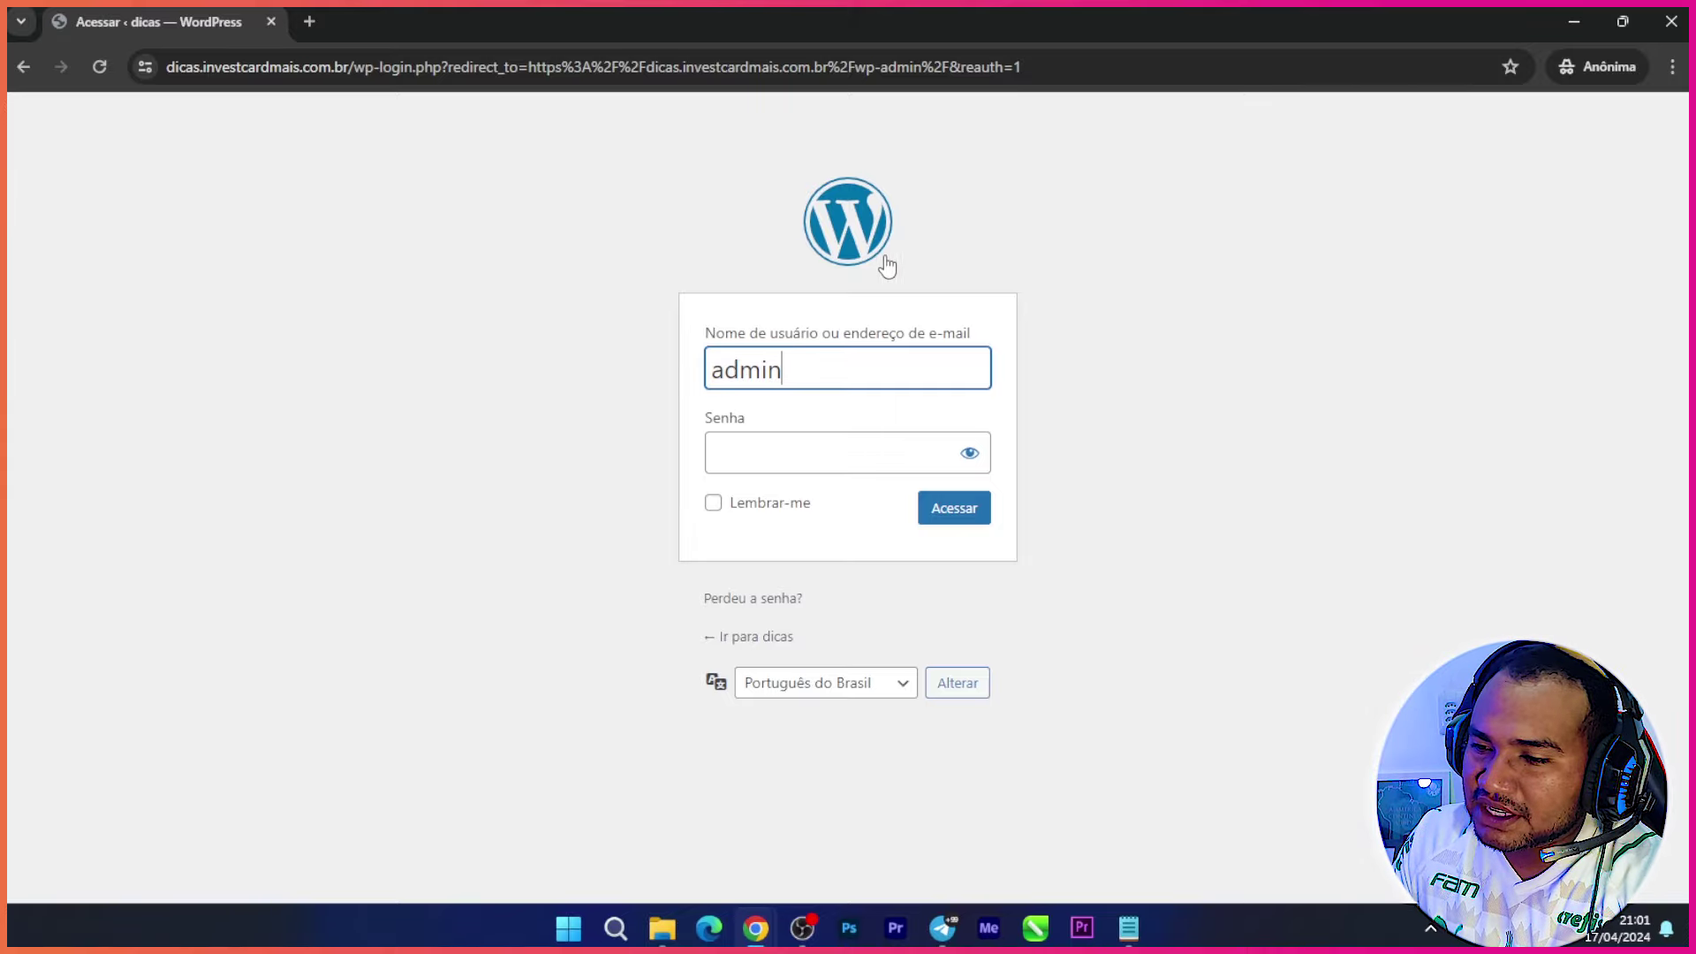
left_click(1128, 929)
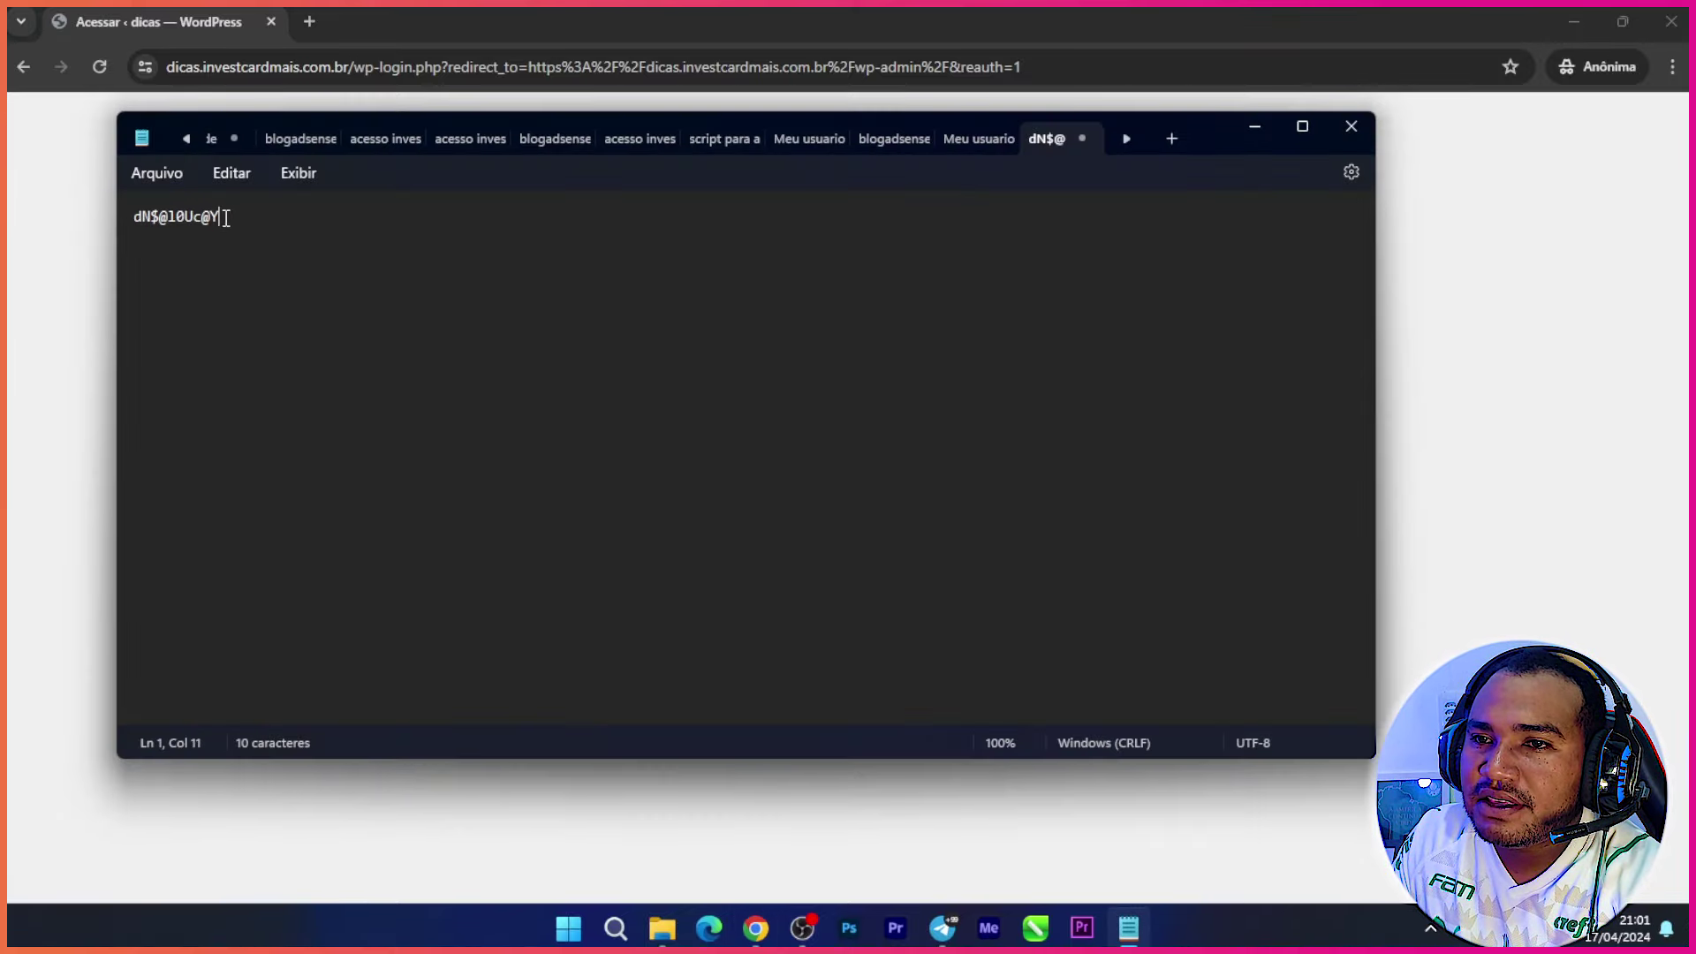
left_click_drag(225, 219, 136, 228)
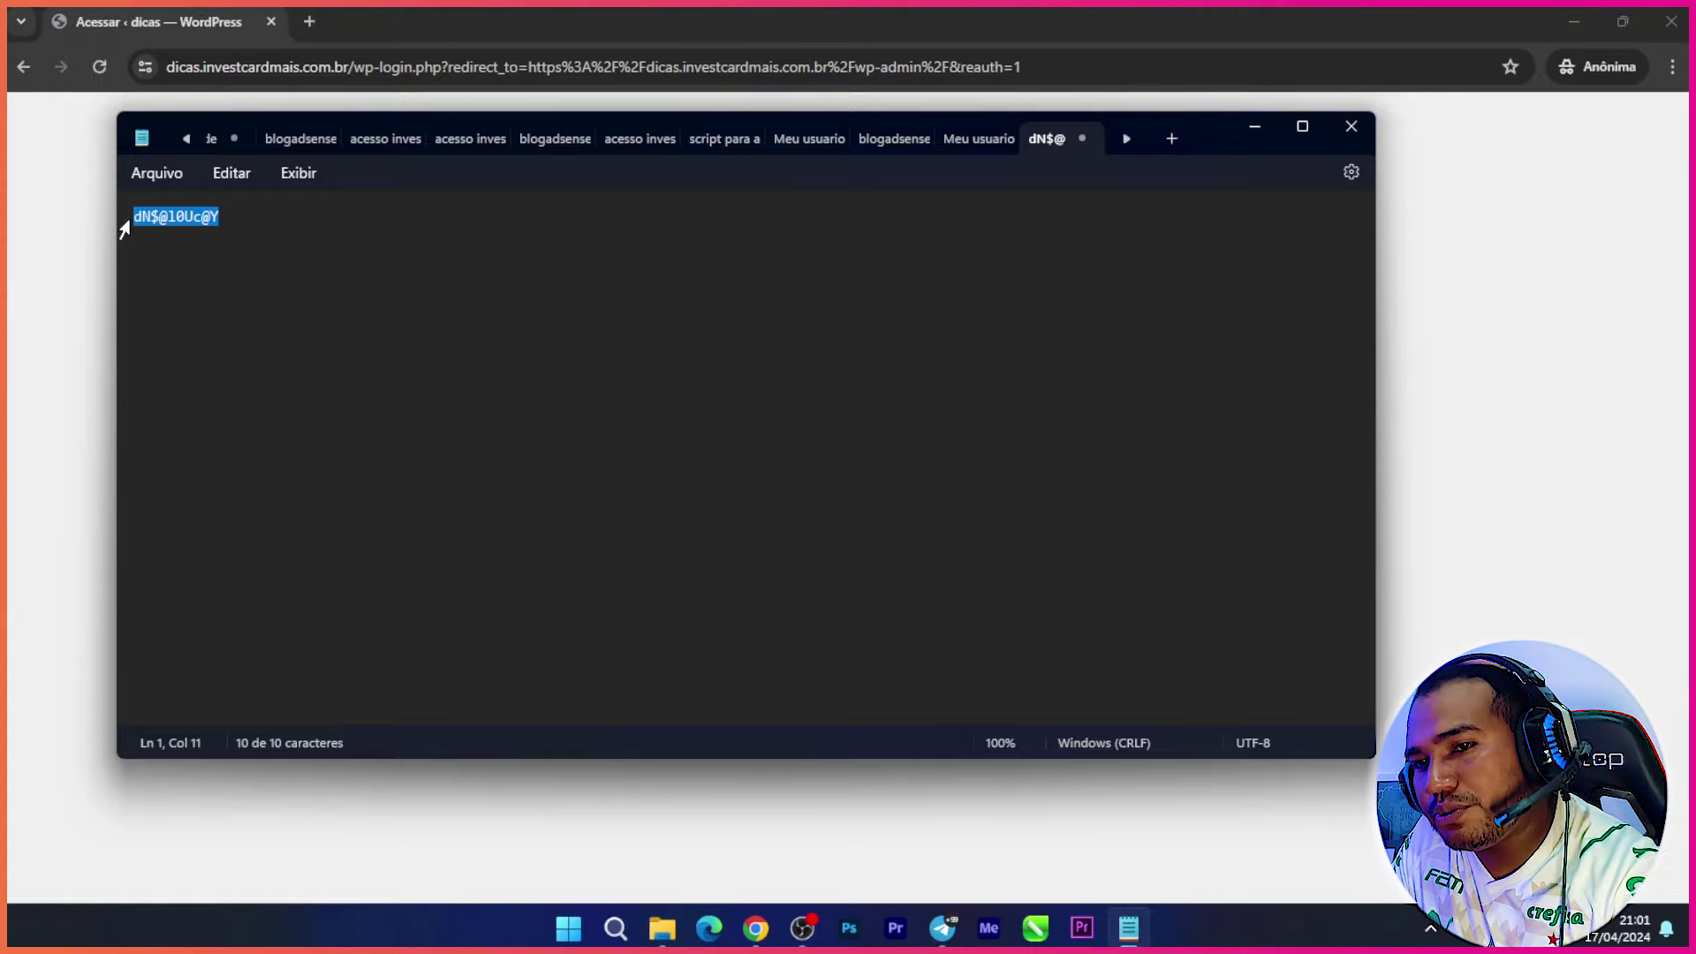
left_click(1259, 125)
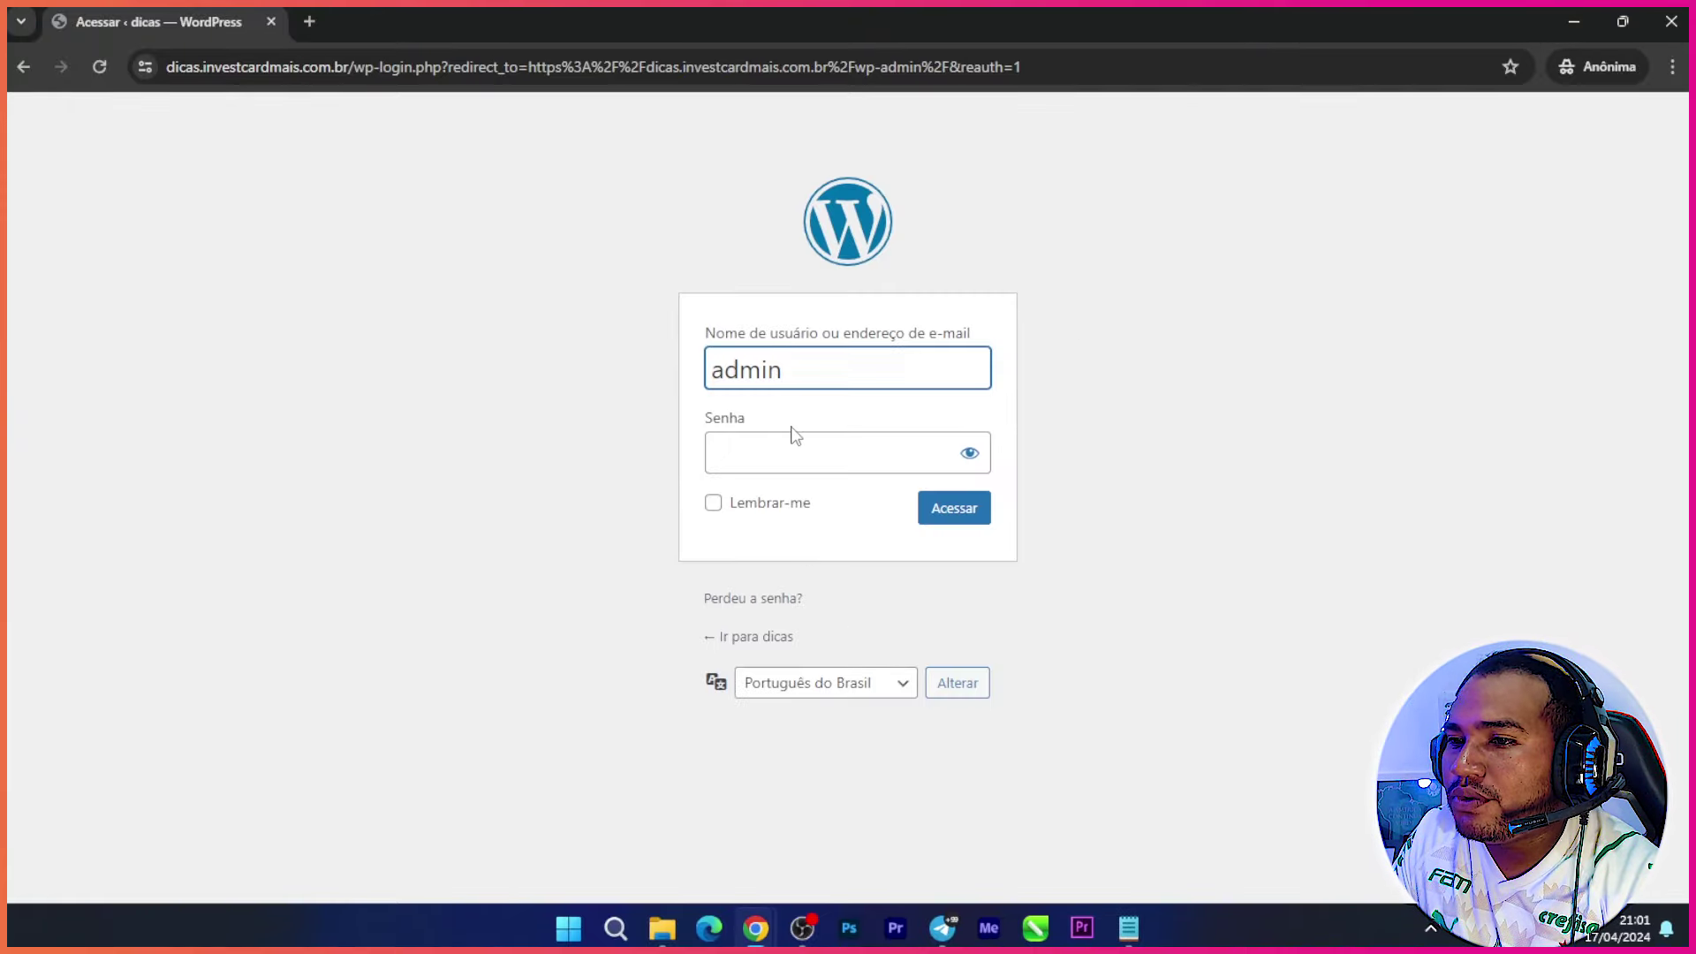
left_click(786, 455)
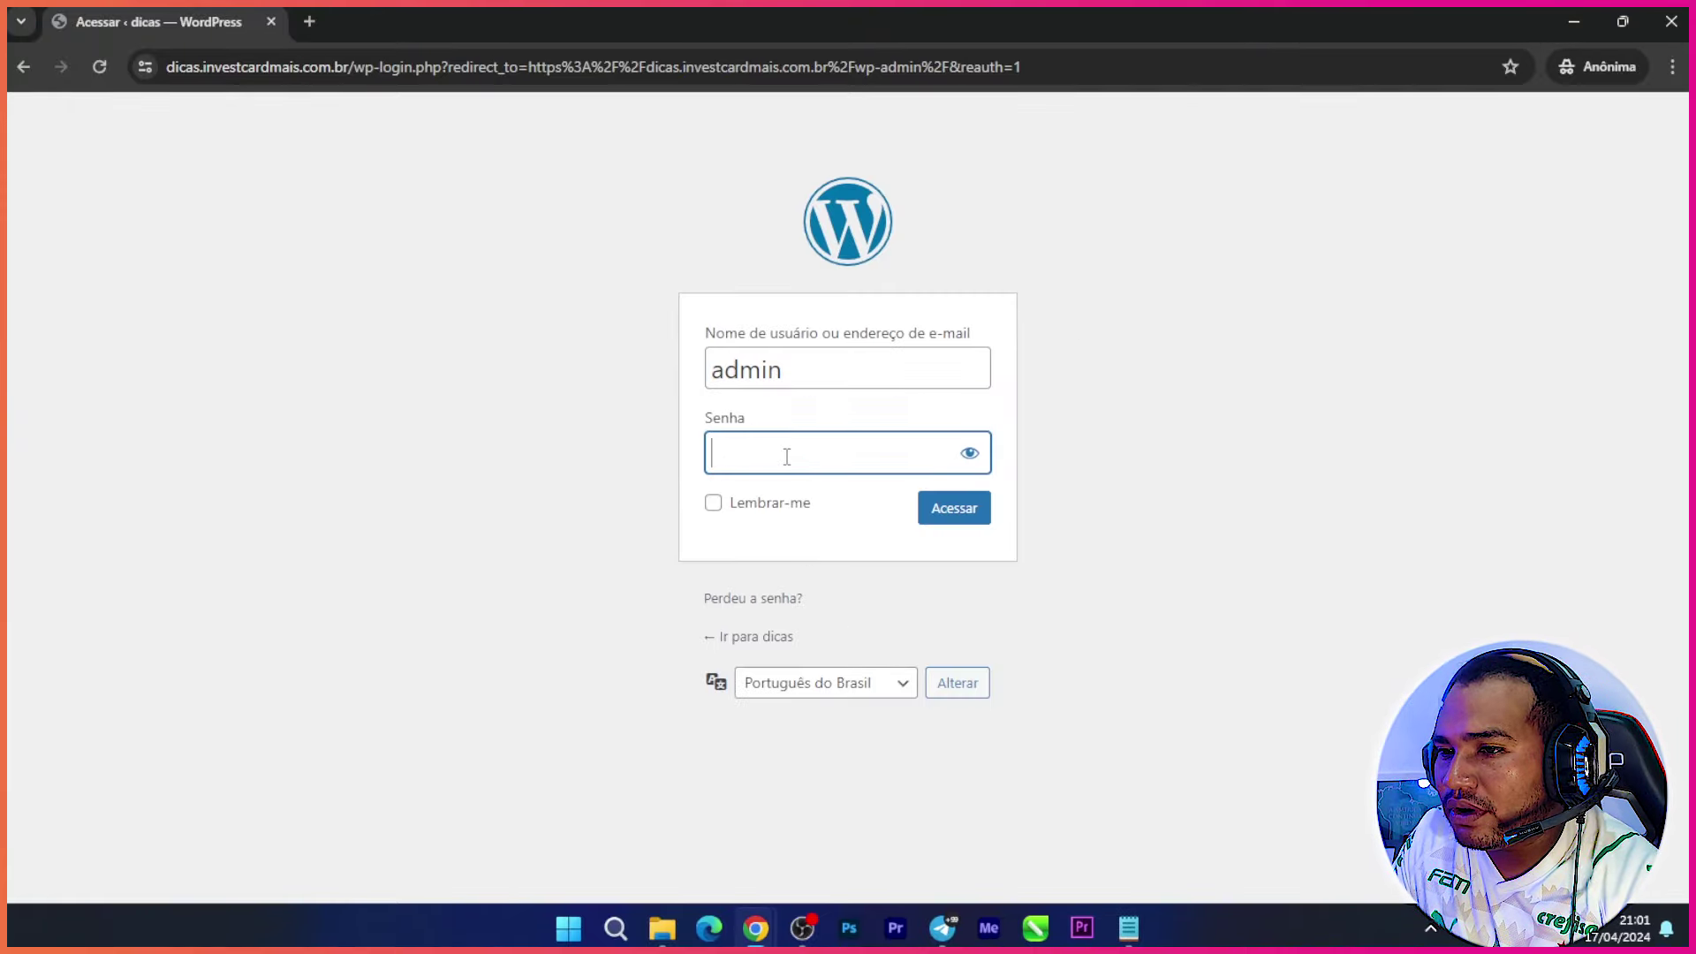
left_click(954, 508)
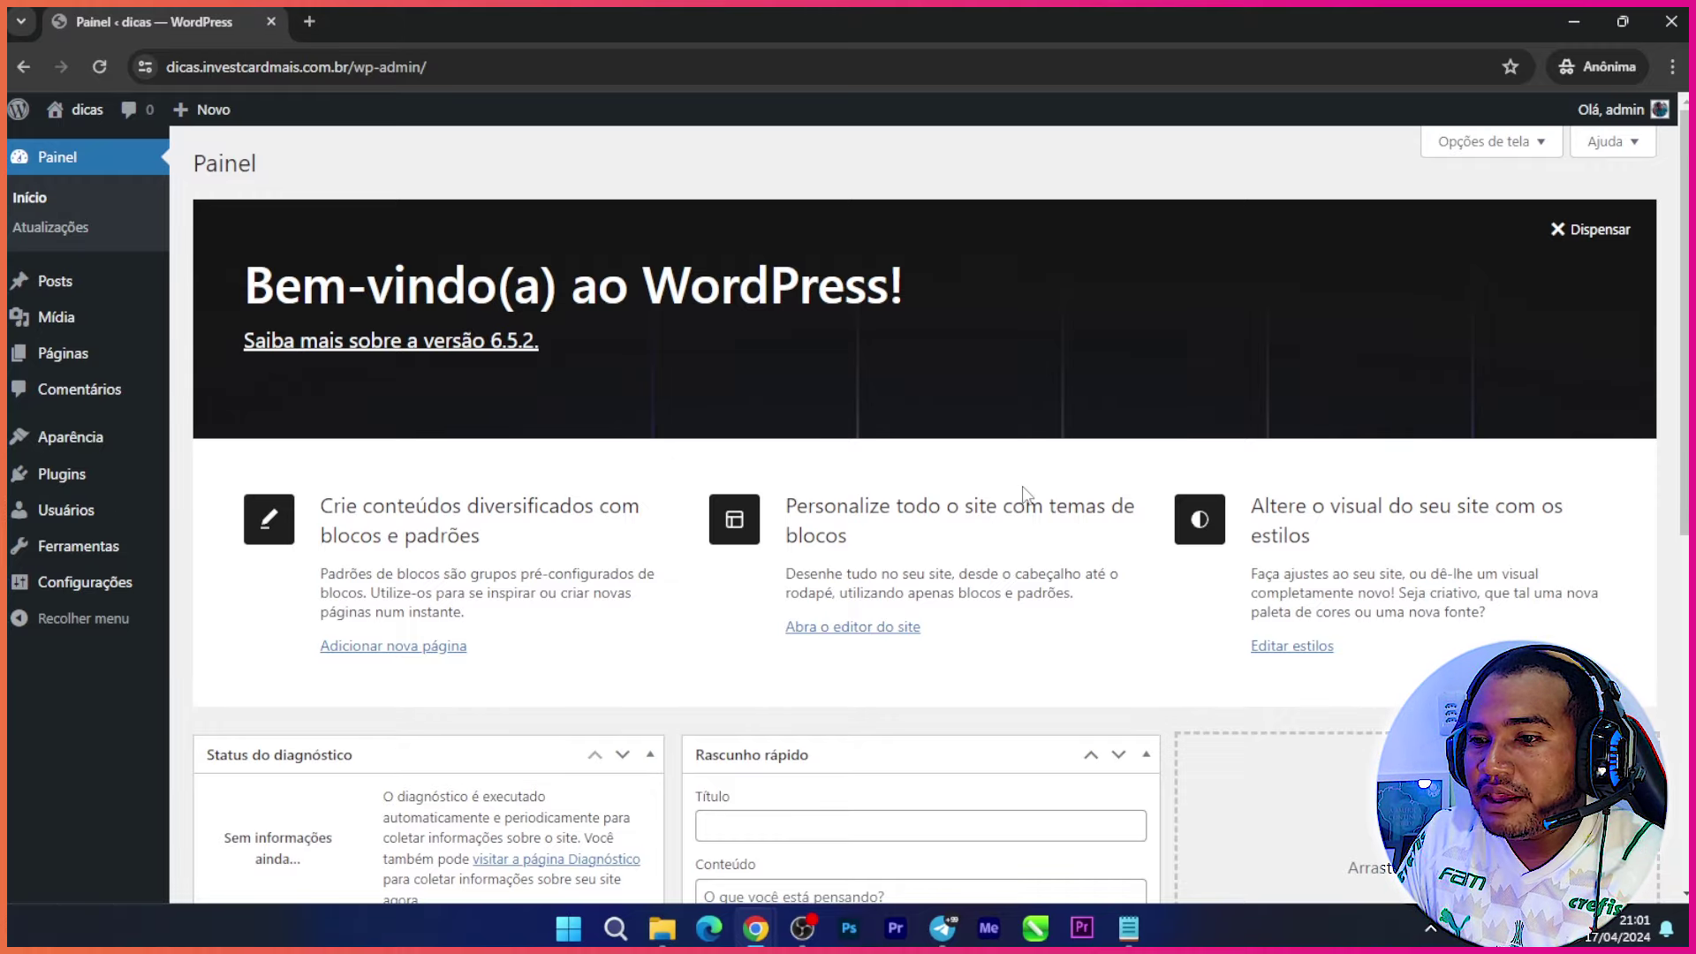
Step: Go to Aparência > Temas > Adicionar novo tema and show the Enviar tema .zip upload form
scroll(1016, 492, "down", 7)
scroll(681, 556, "up", 7)
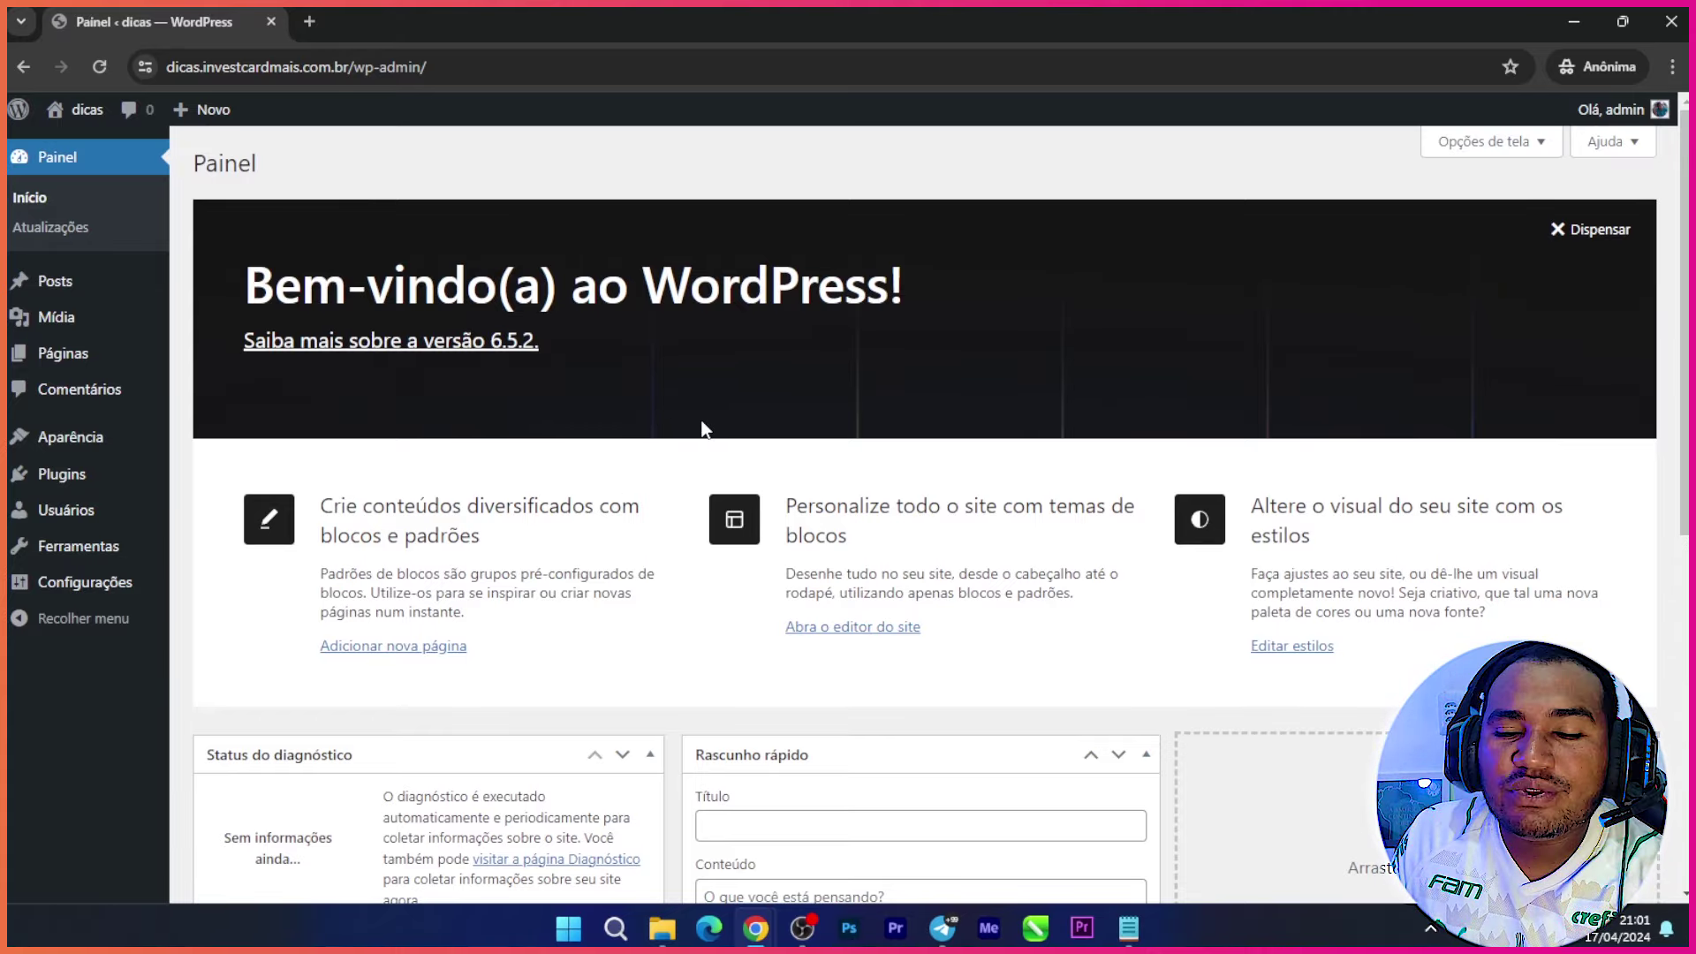
mouse_move(76, 439)
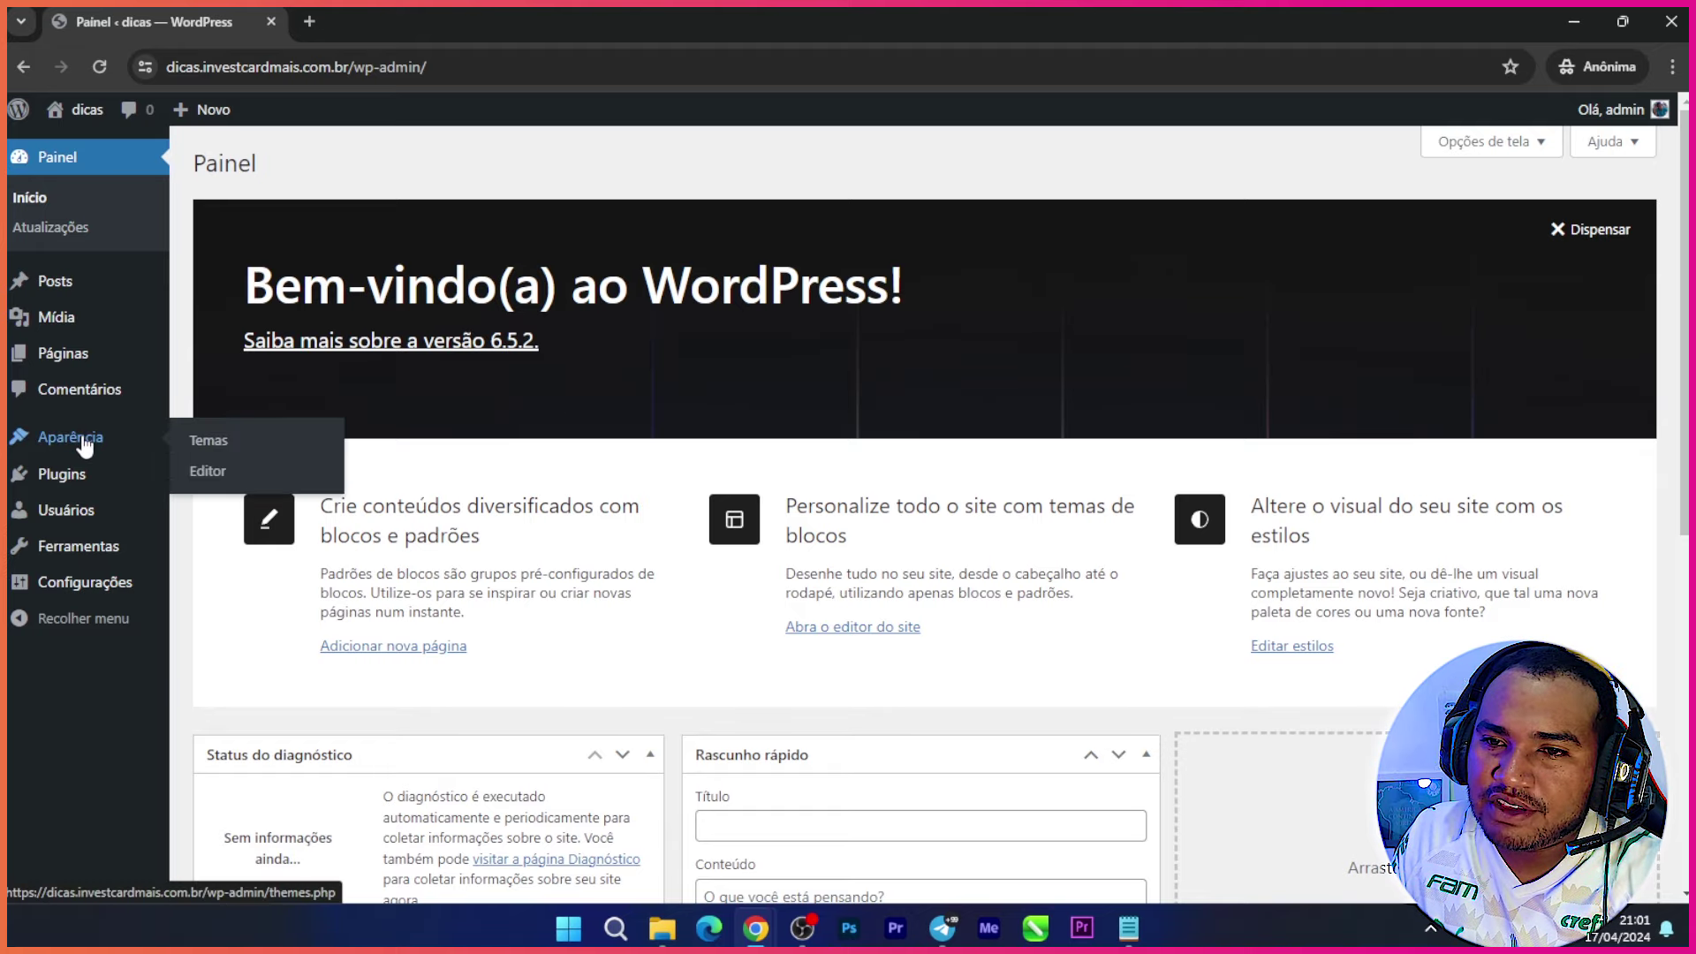
left_click(211, 442)
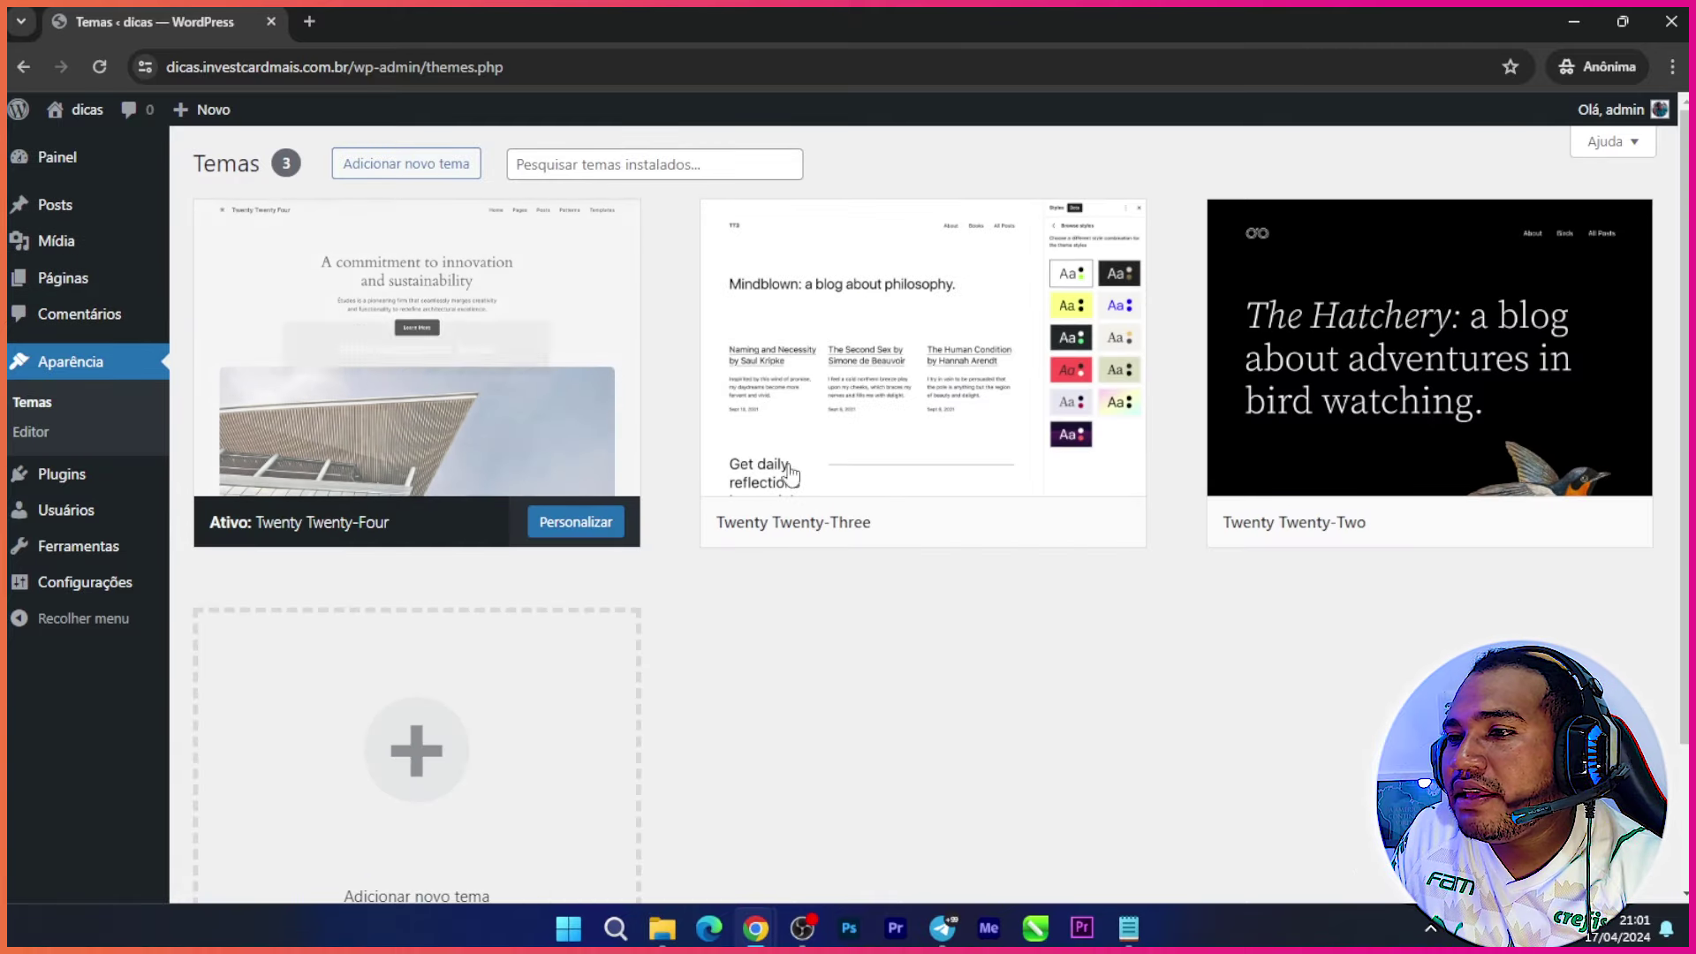
scroll(522, 341, "down", 1)
scroll(548, 403, "up", 1)
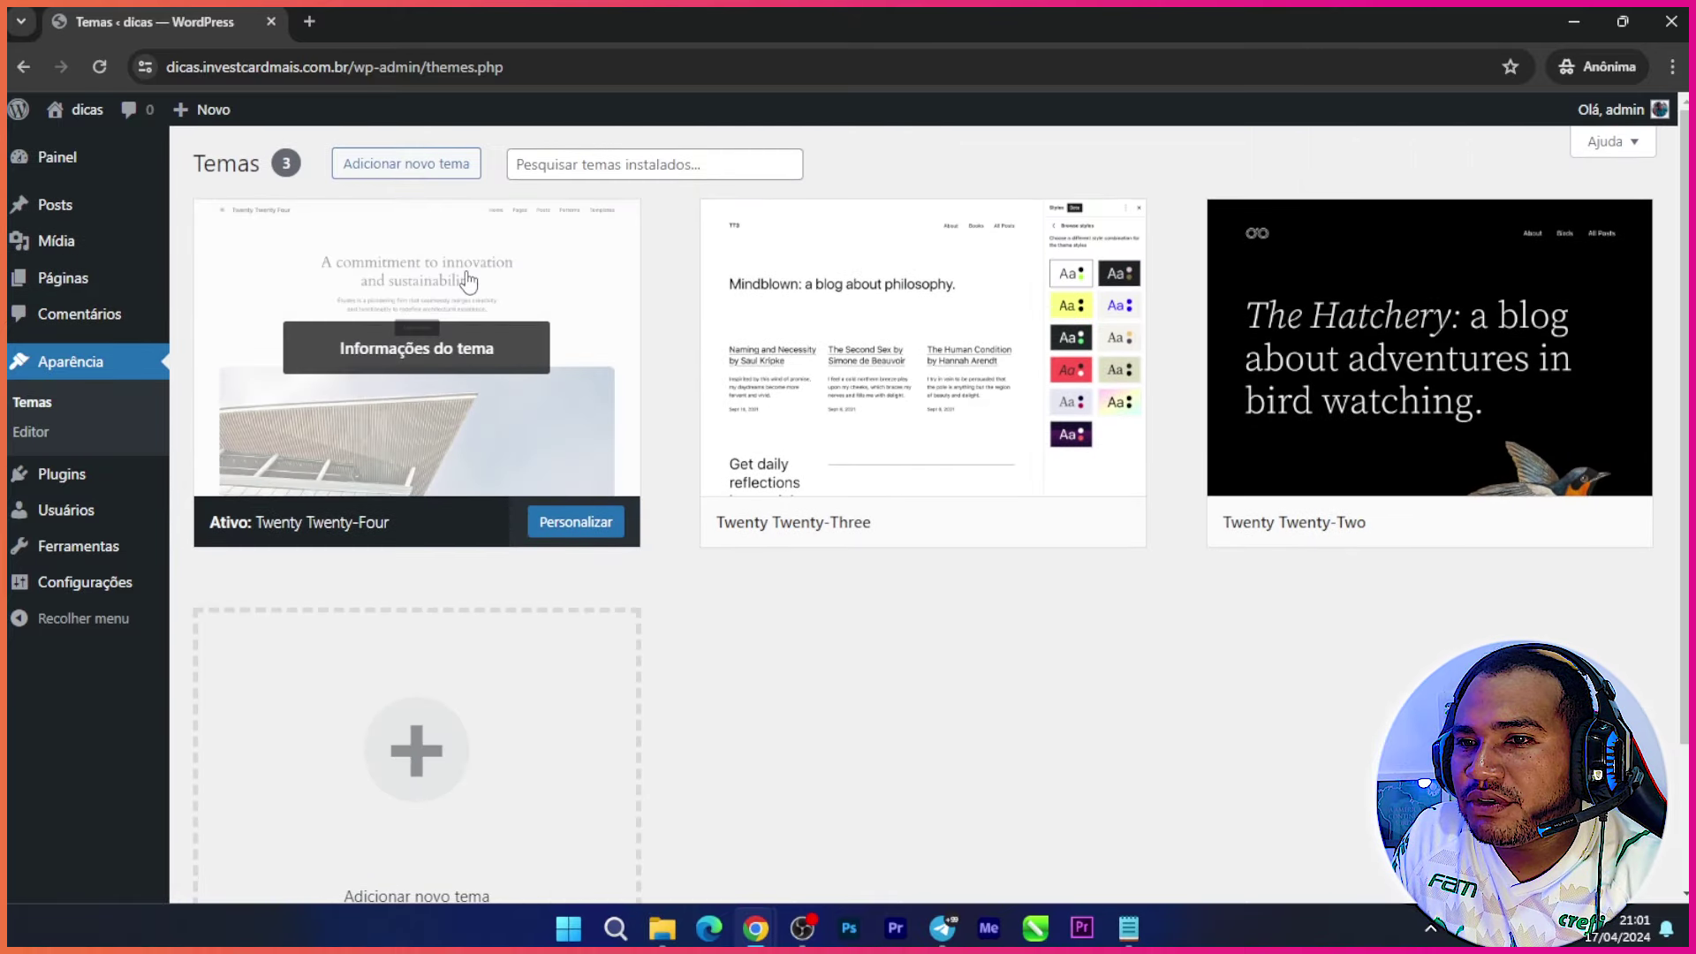
scroll(428, 465, "down", 2)
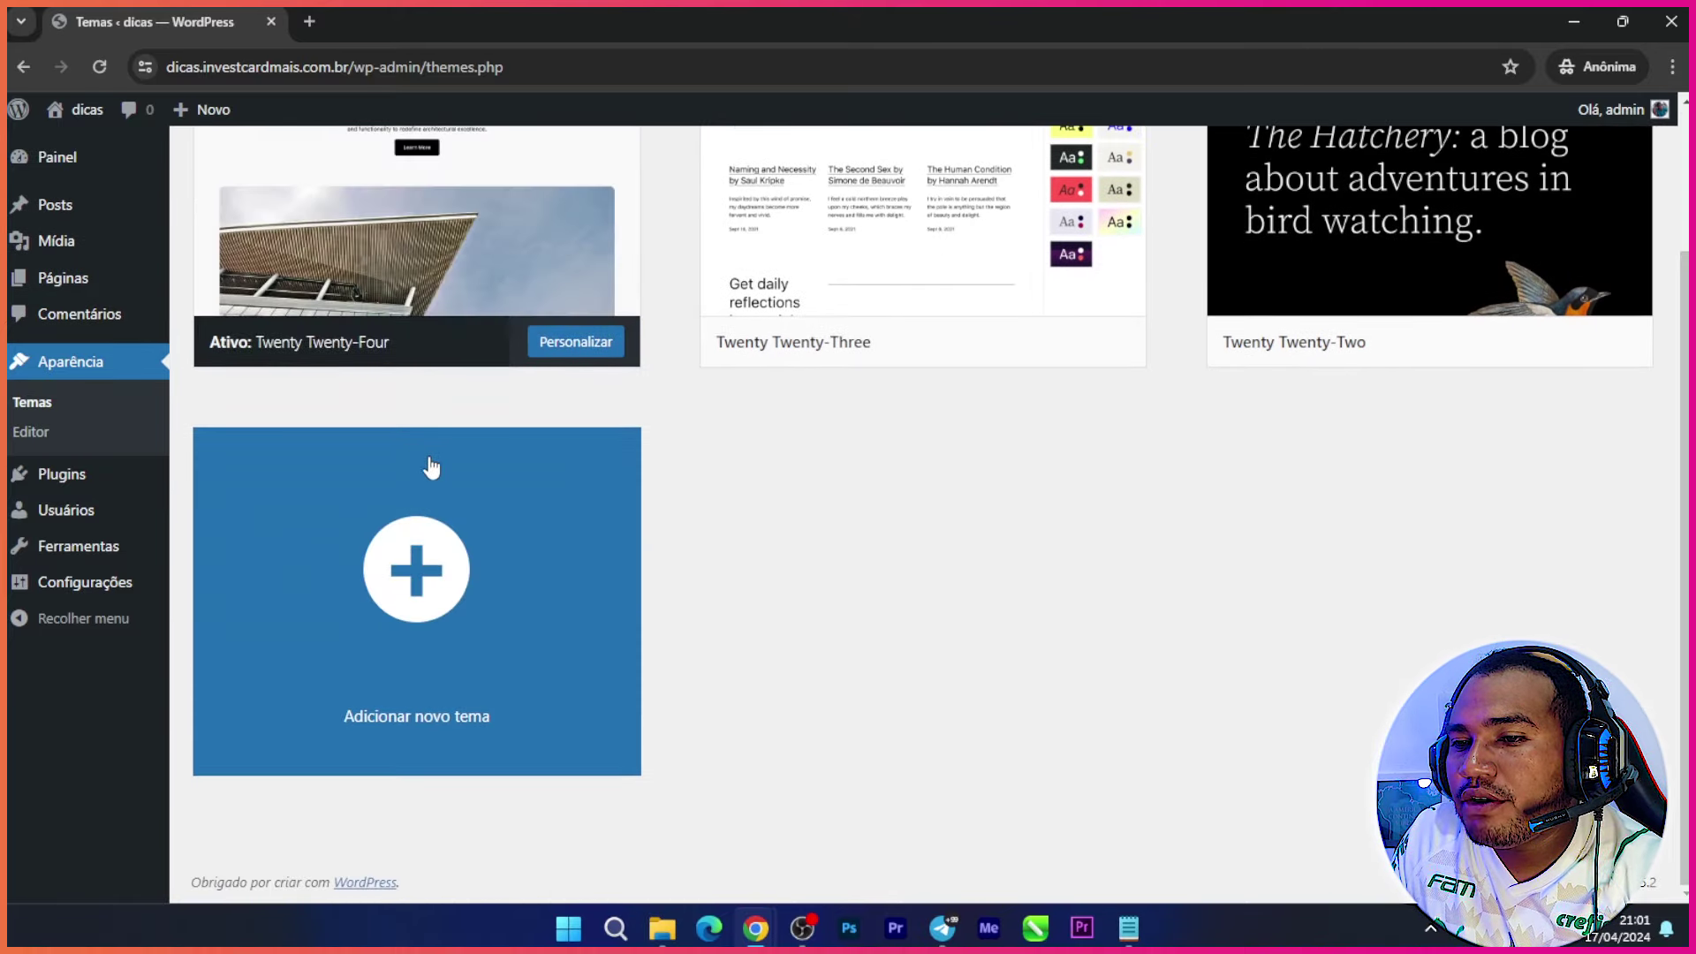
scroll(429, 466, "up", 2)
left_click(394, 168)
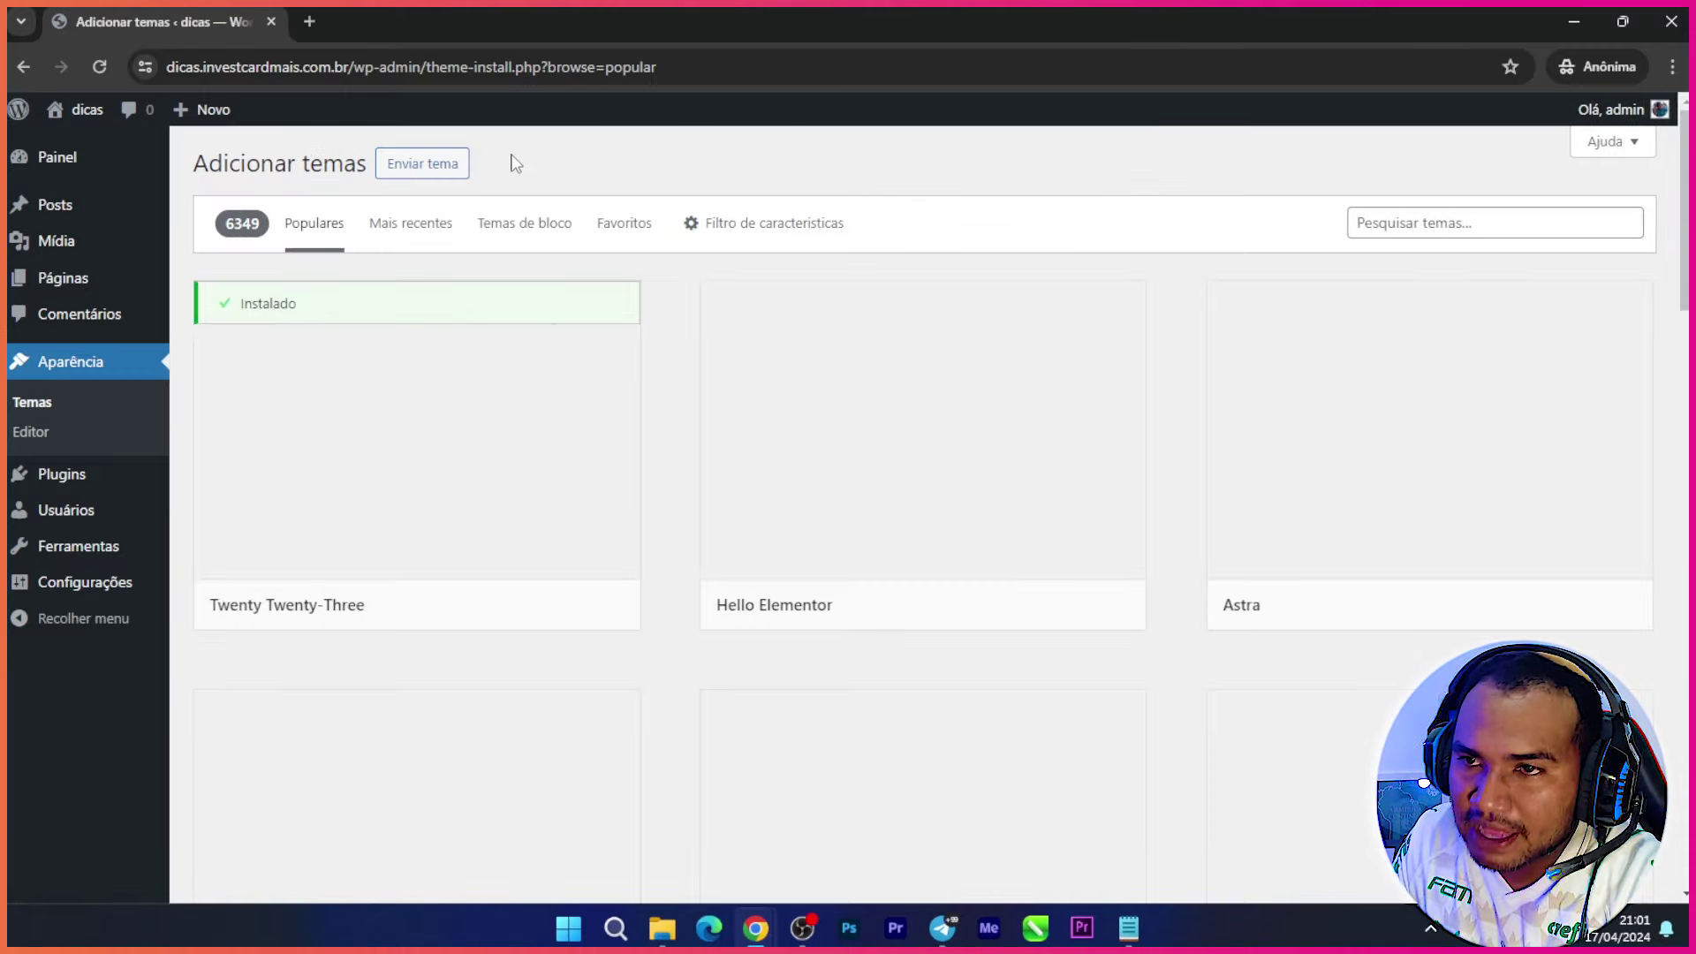
left_click(421, 164)
Step: Upload pixwell.zip from pixwell-modern-magazine > pixwell-v10.8 and install it with Instalar agora
left_click(775, 355)
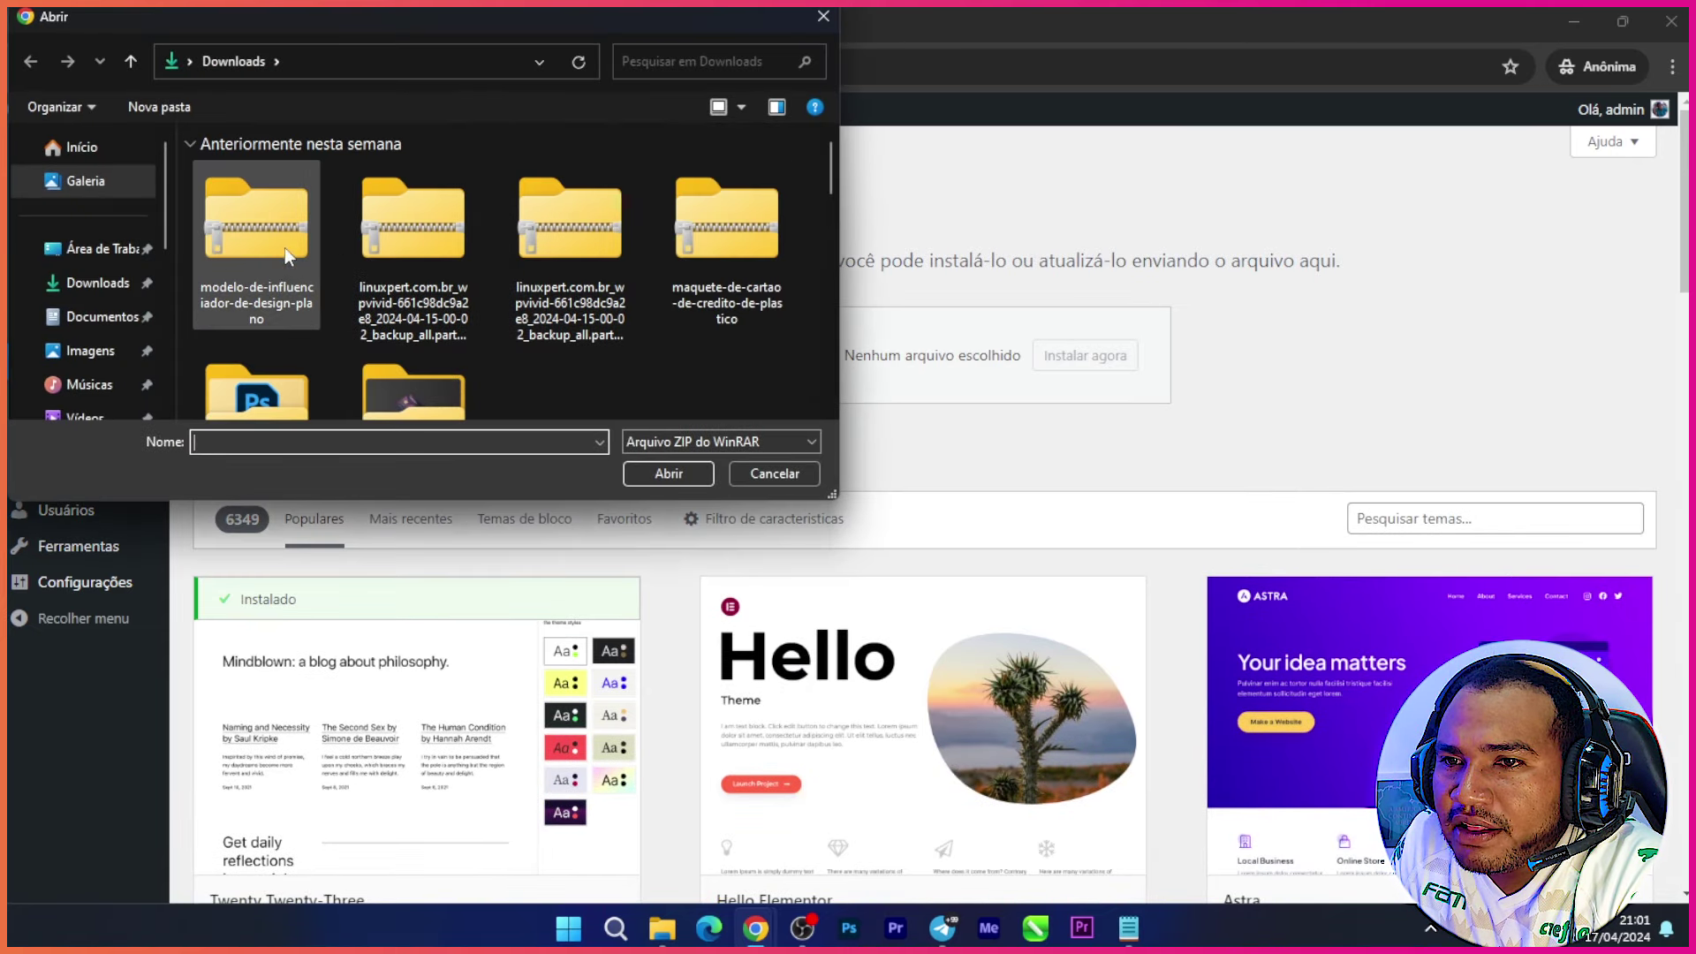
scroll(473, 283, "down", 5)
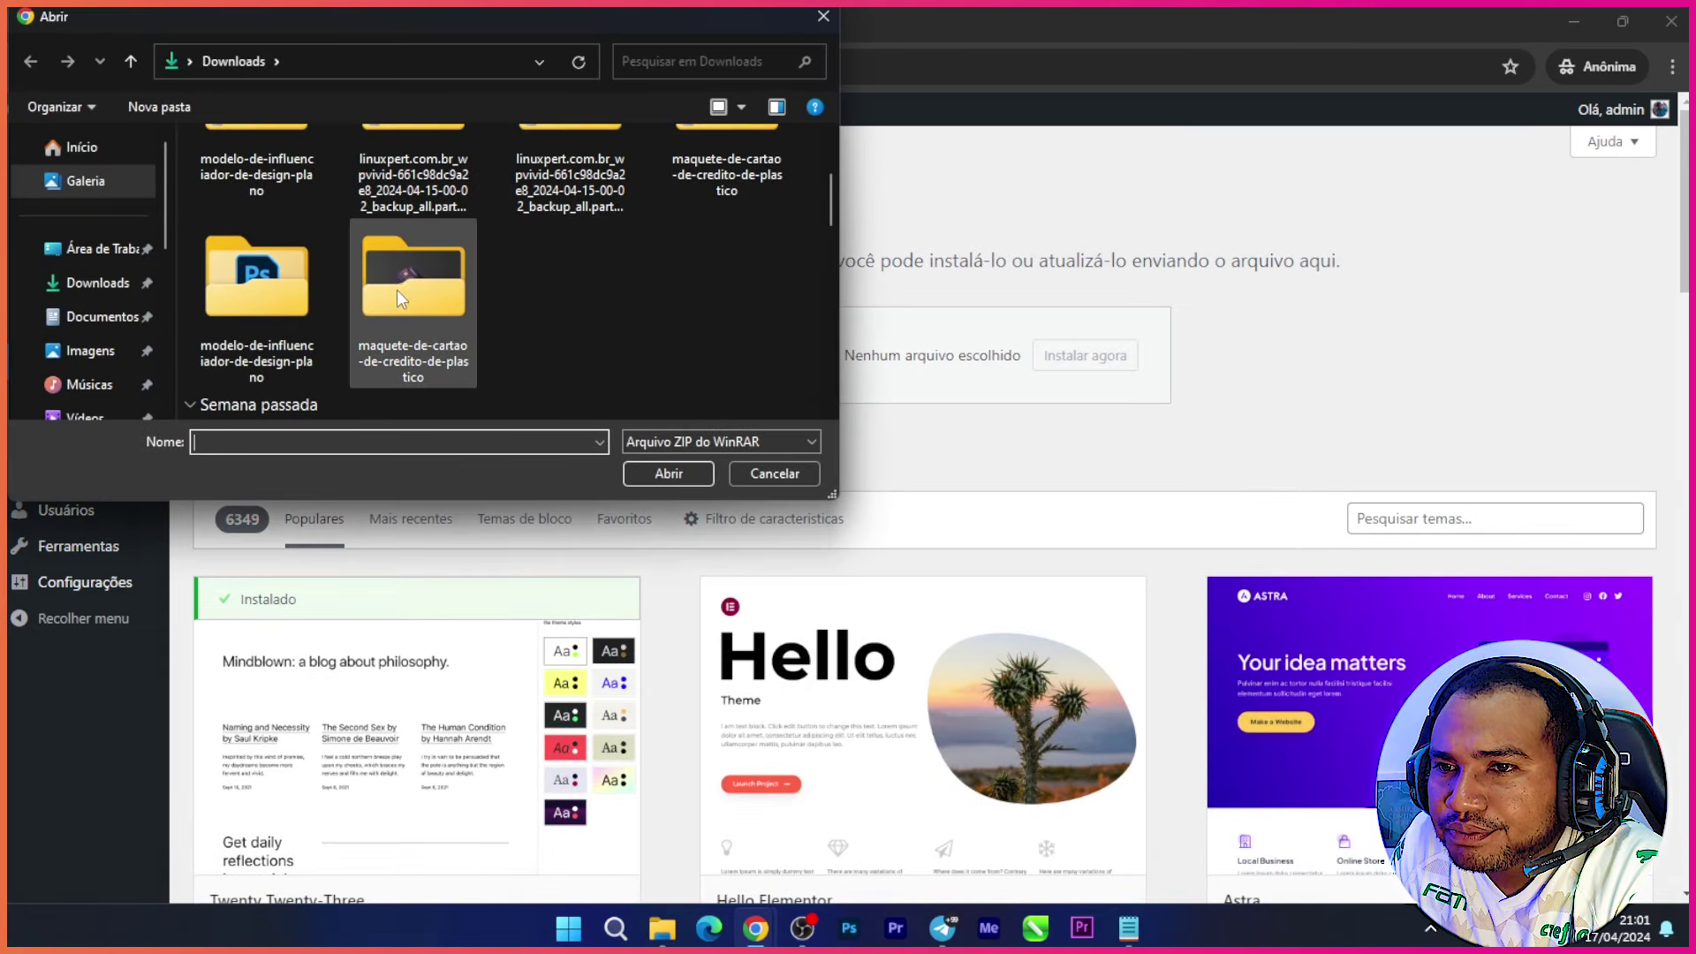
scroll(481, 309, "down", 2)
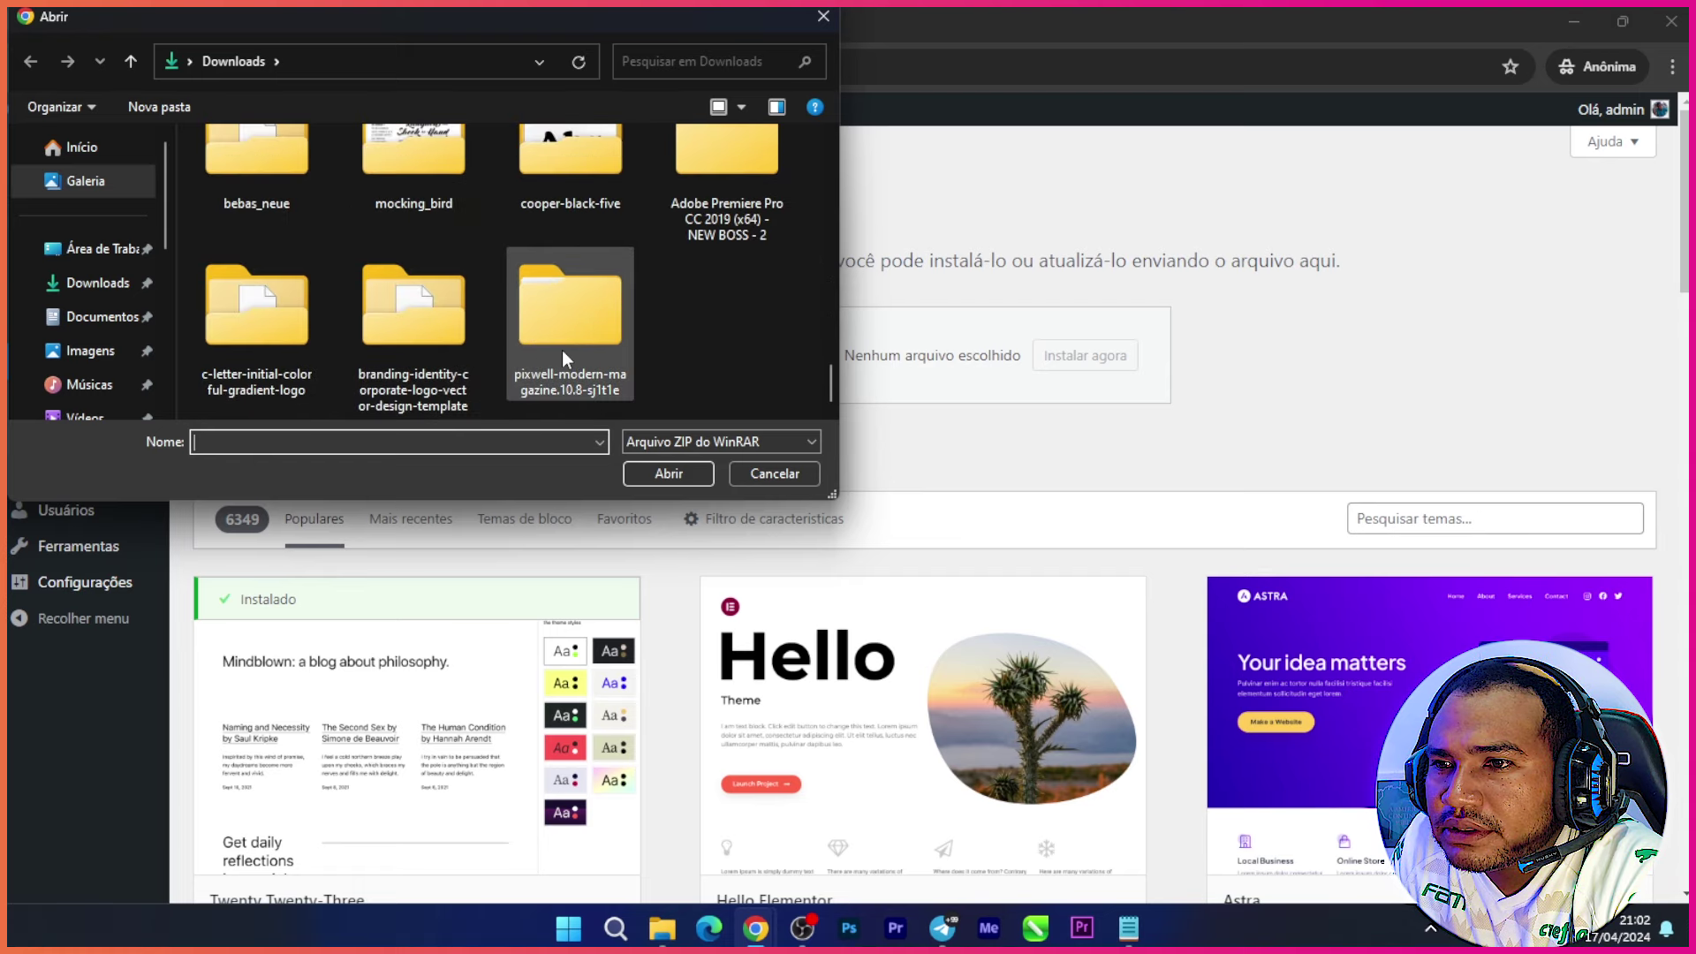
double_click(586, 322)
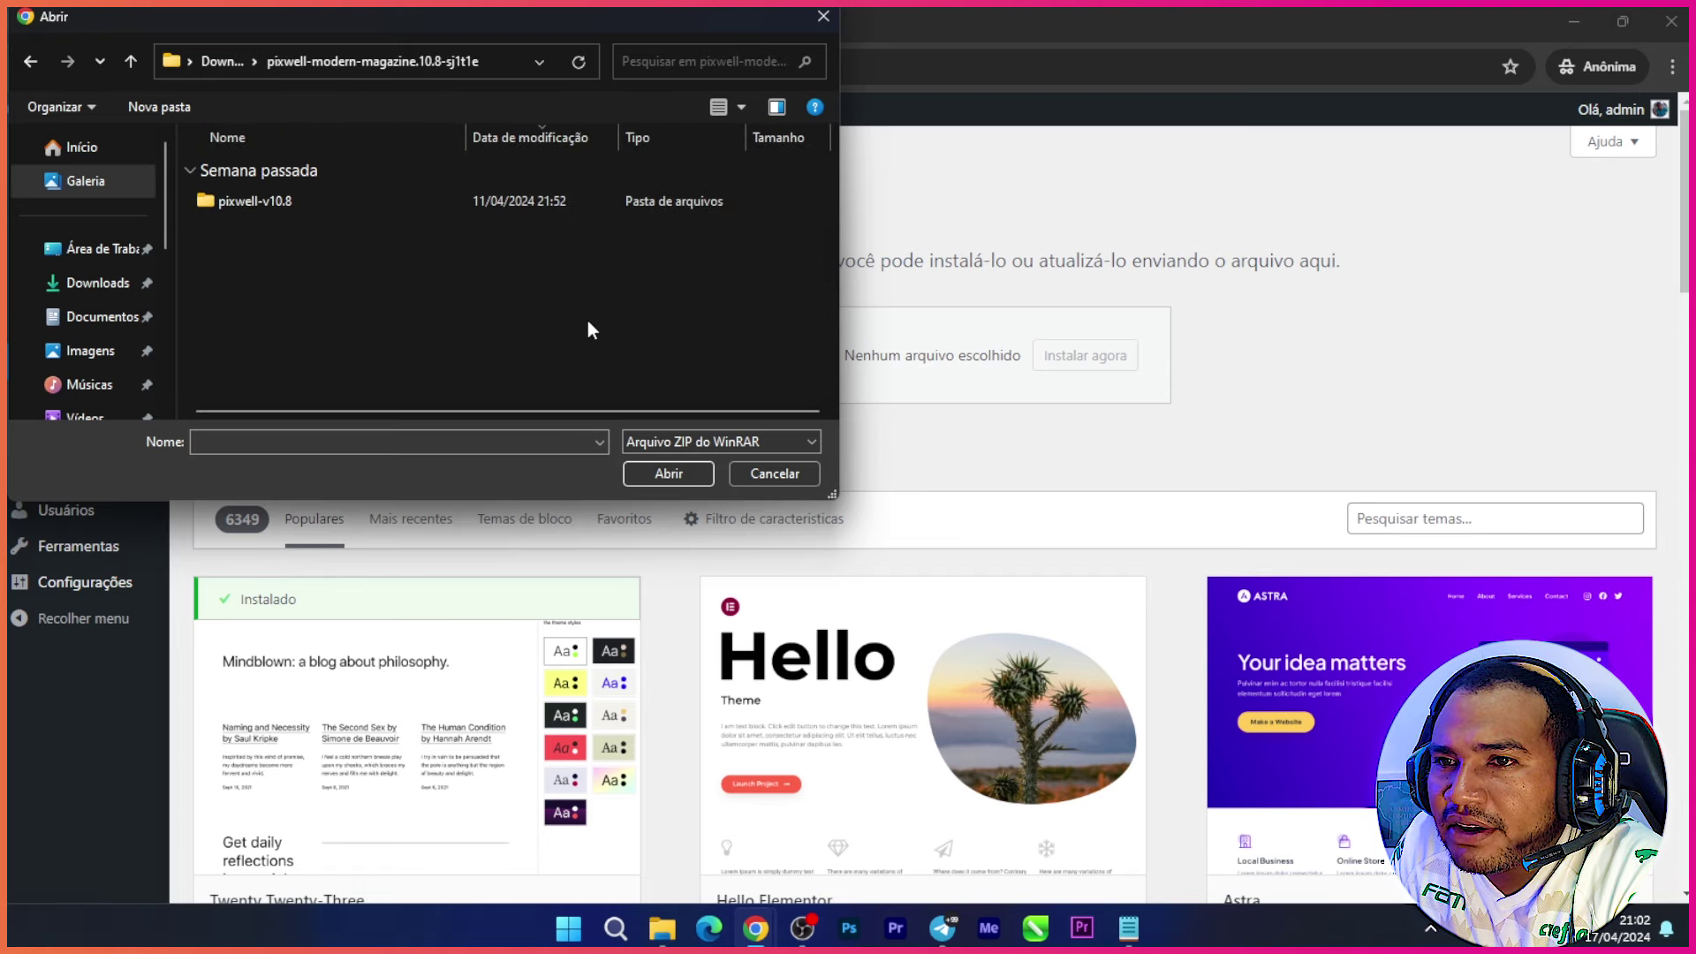
left_click(321, 203)
double_click(356, 209)
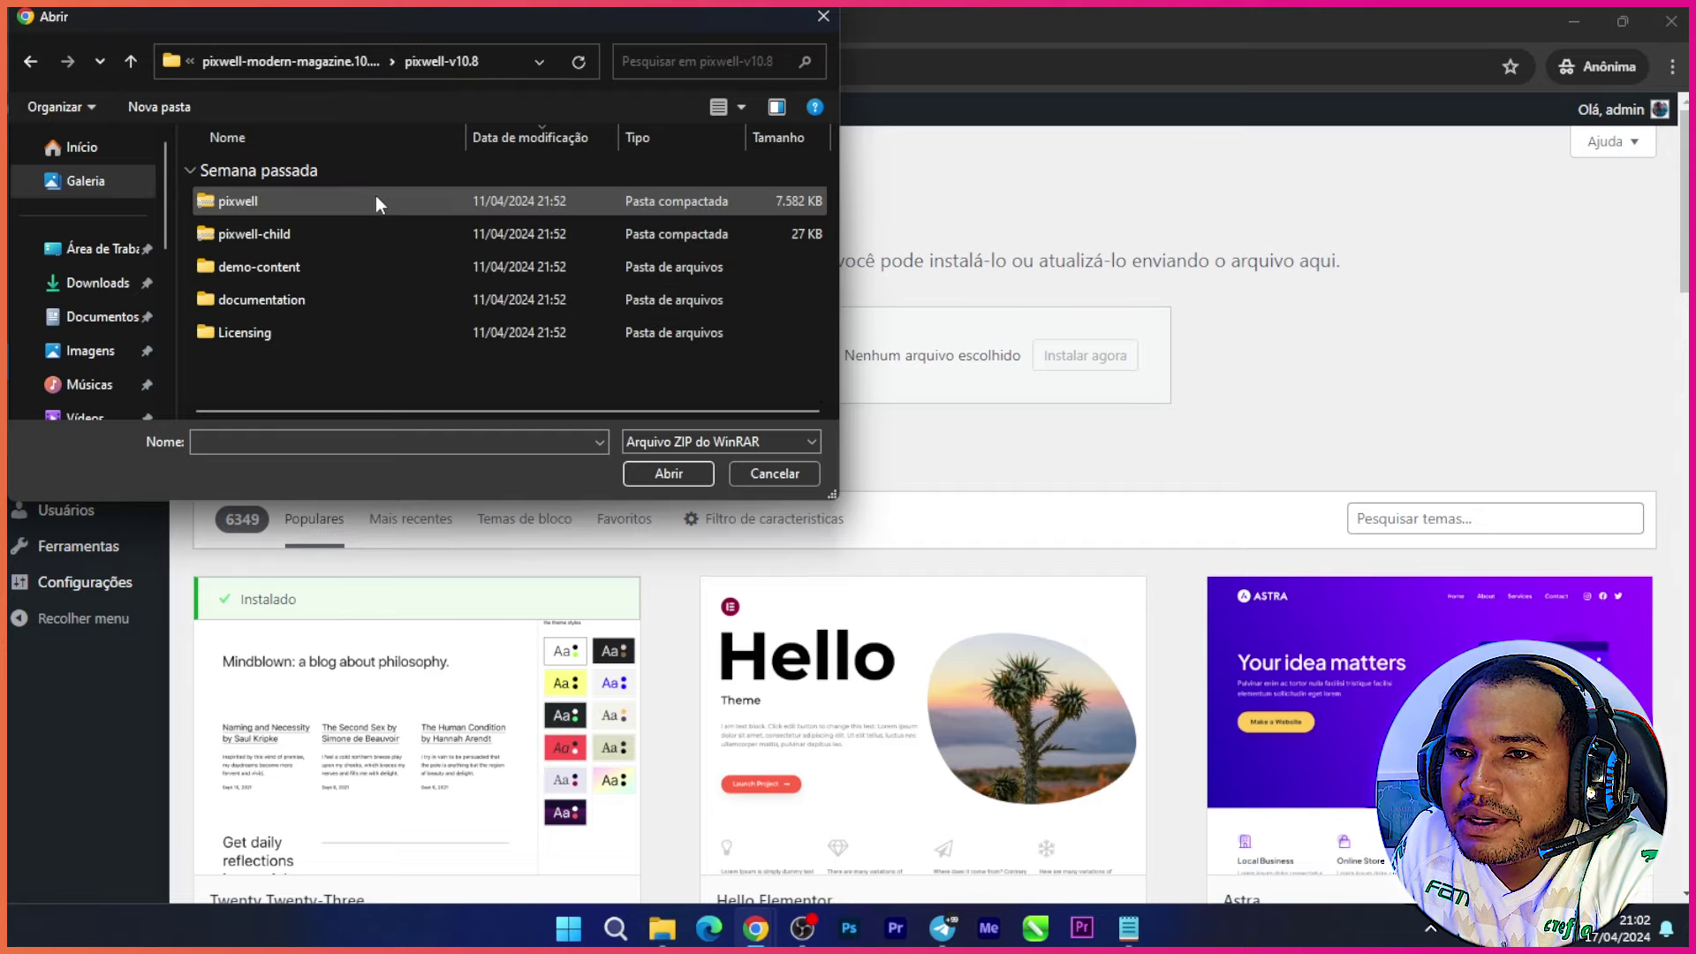
left_click(348, 205)
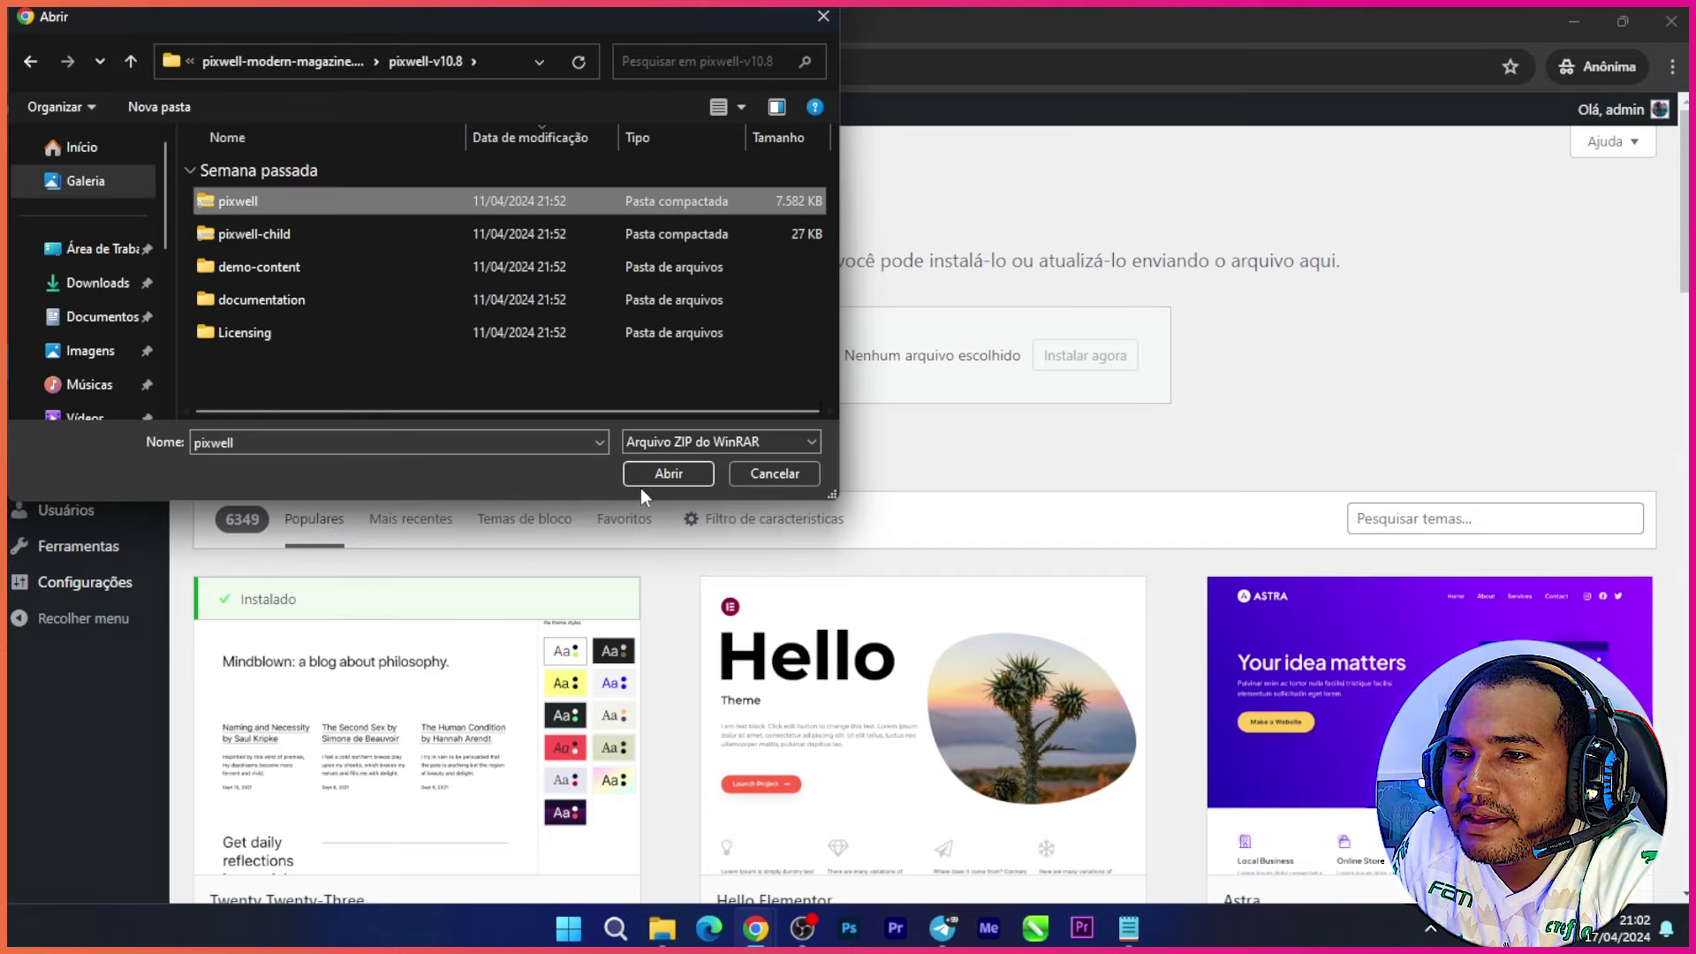
left_click(669, 474)
left_click(1100, 365)
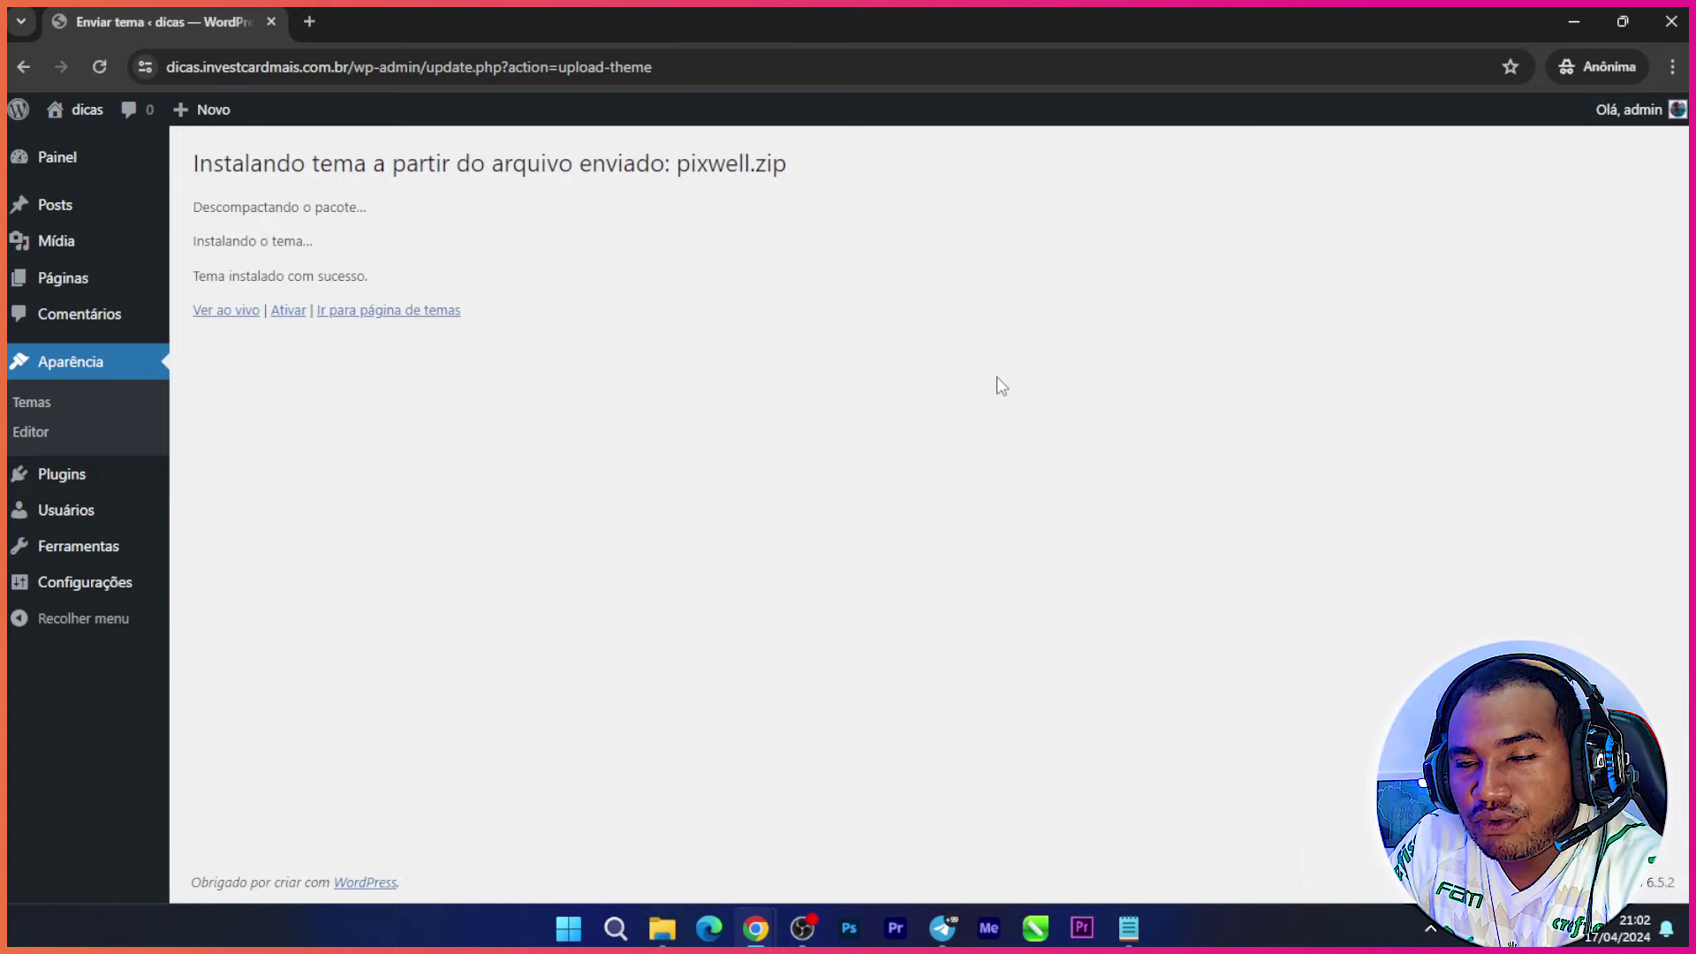
Step: Activate Pixwell with Ativar on the theme install result page
left_click(282, 310)
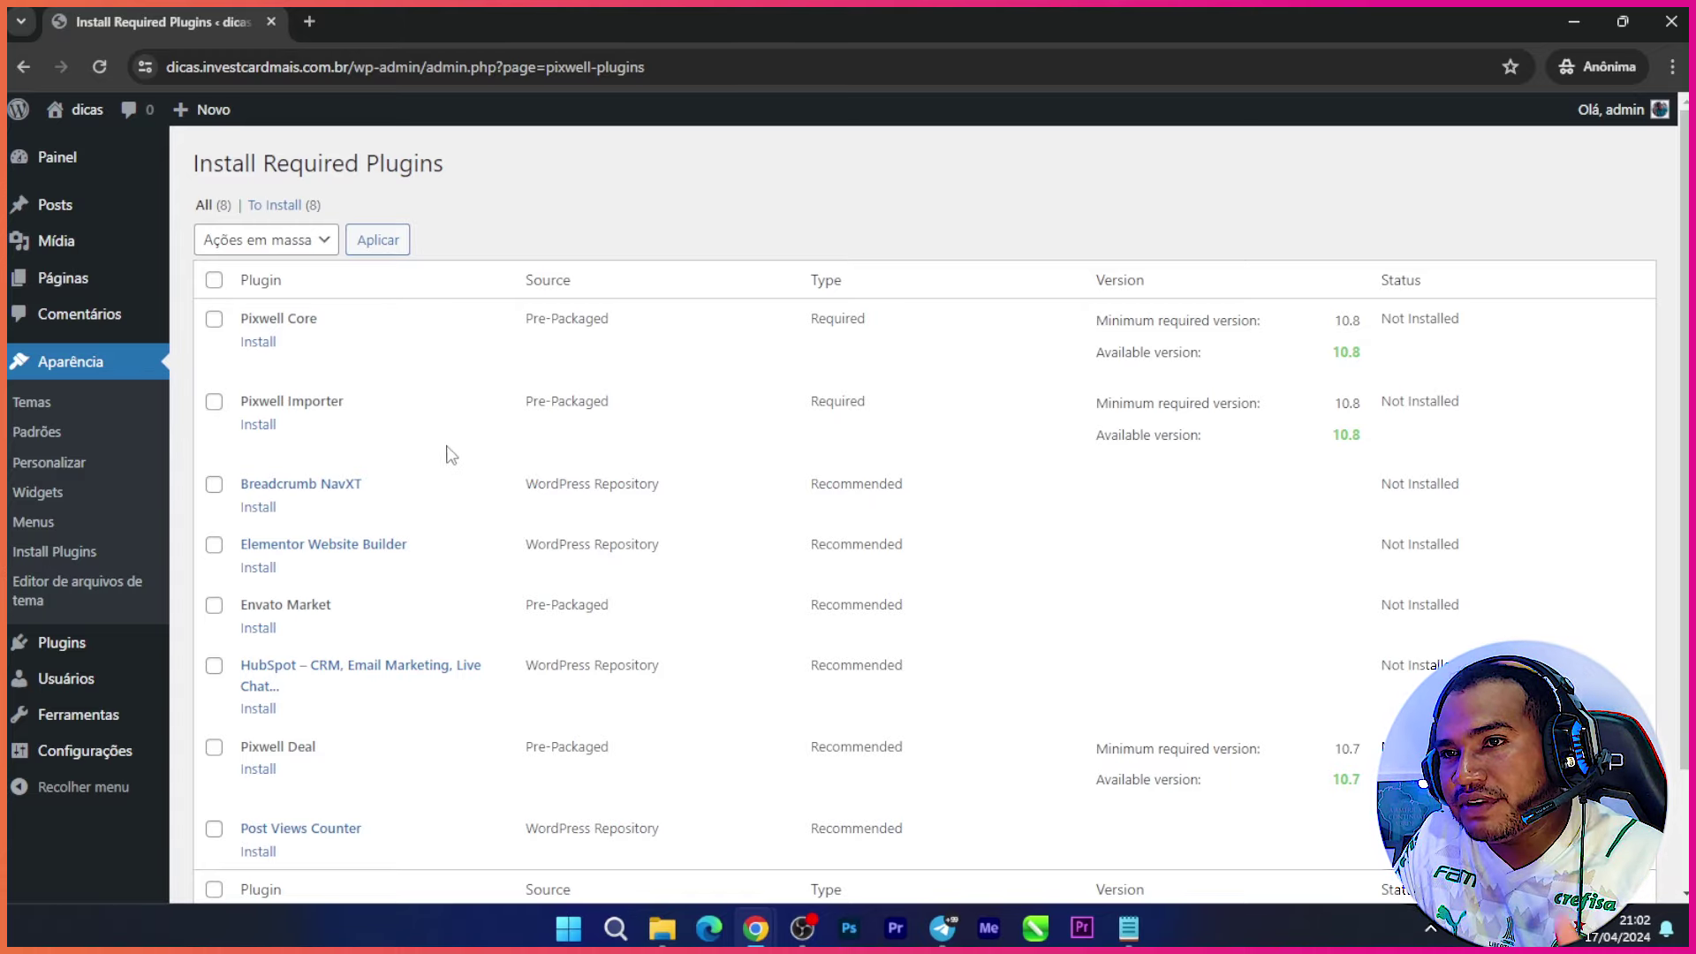
left_click(314, 21)
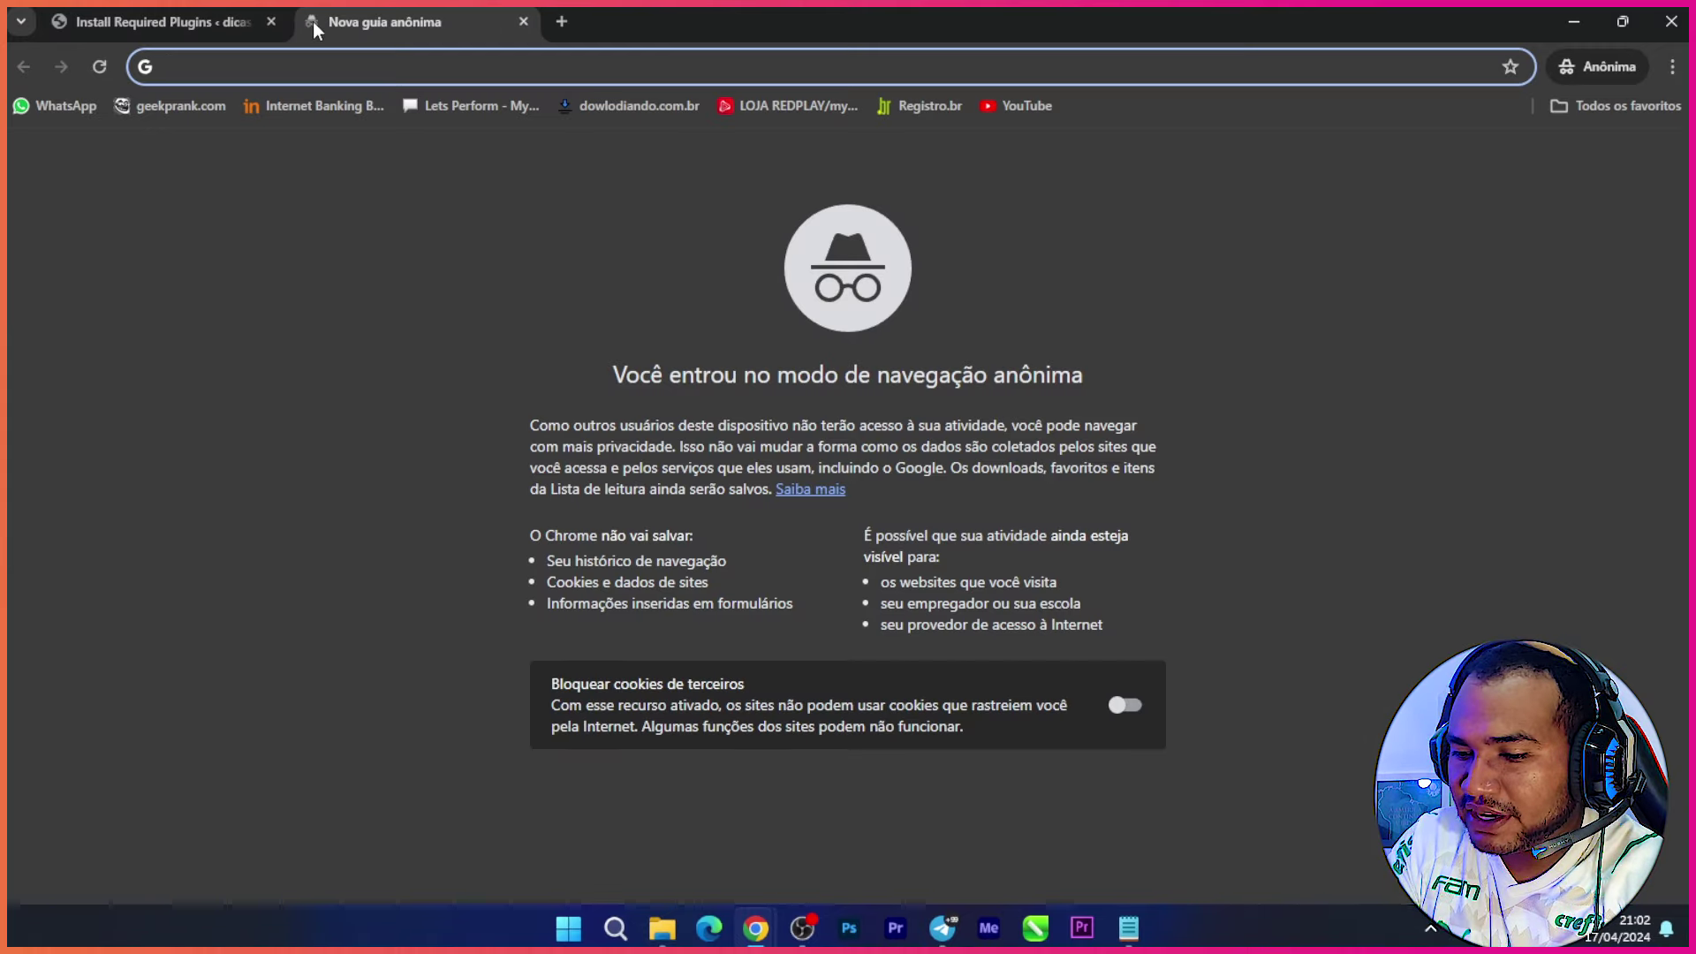
type("investcardmais.com.br")
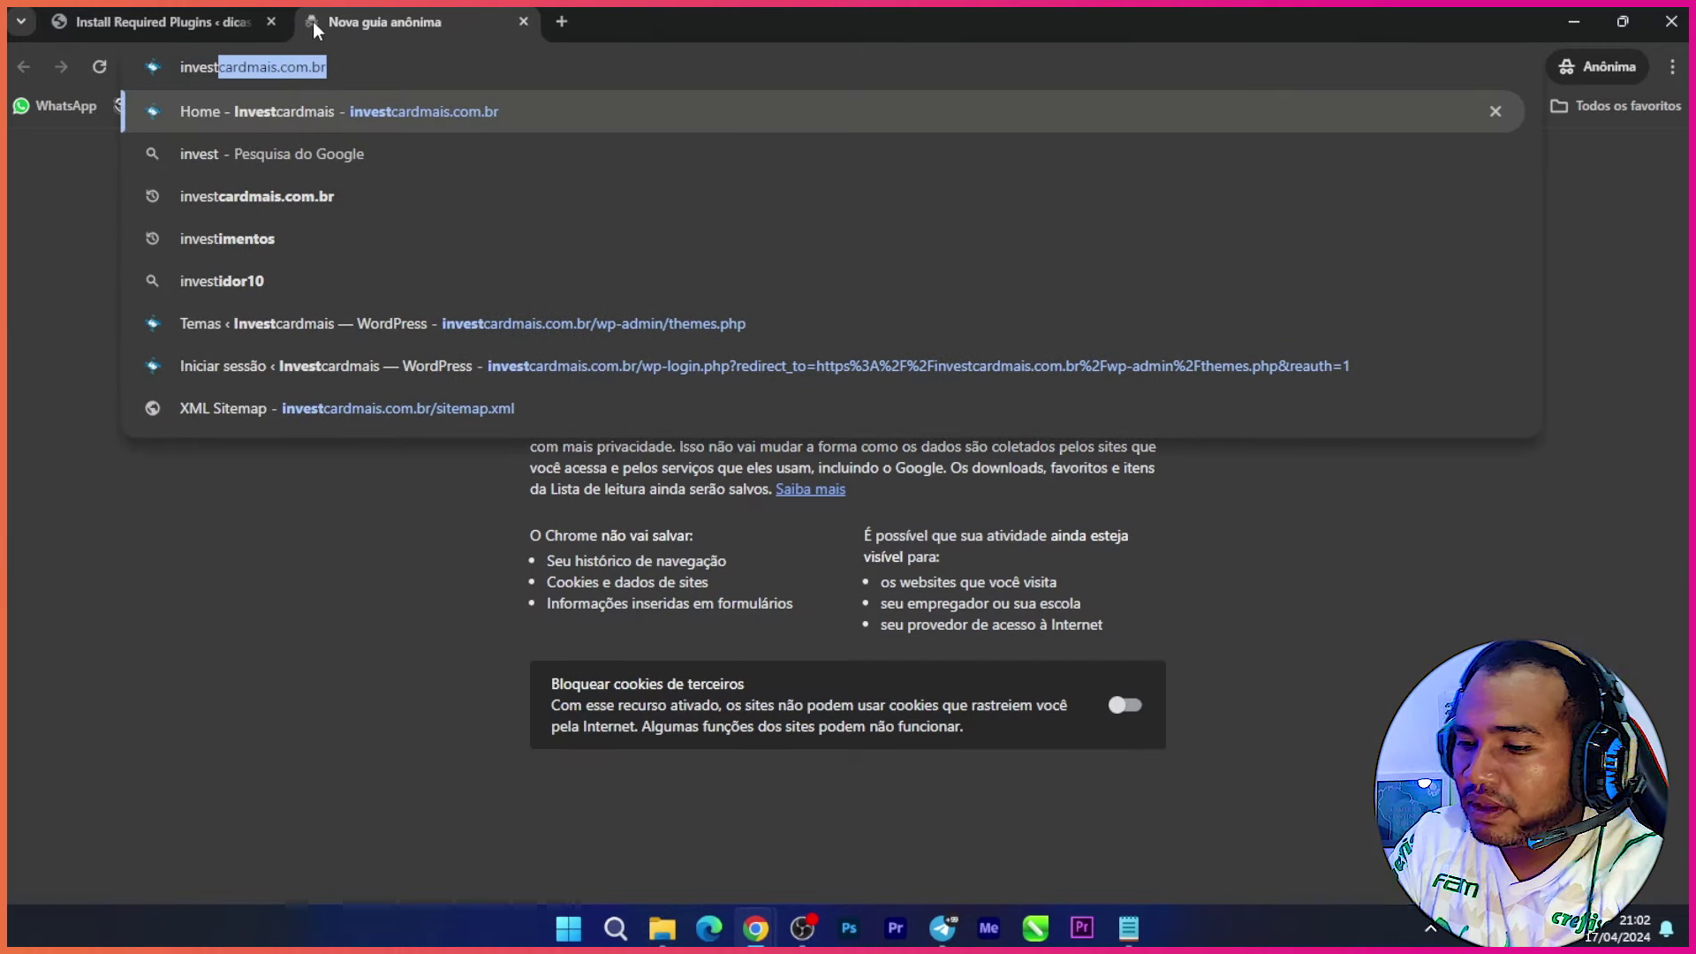
key("Return")
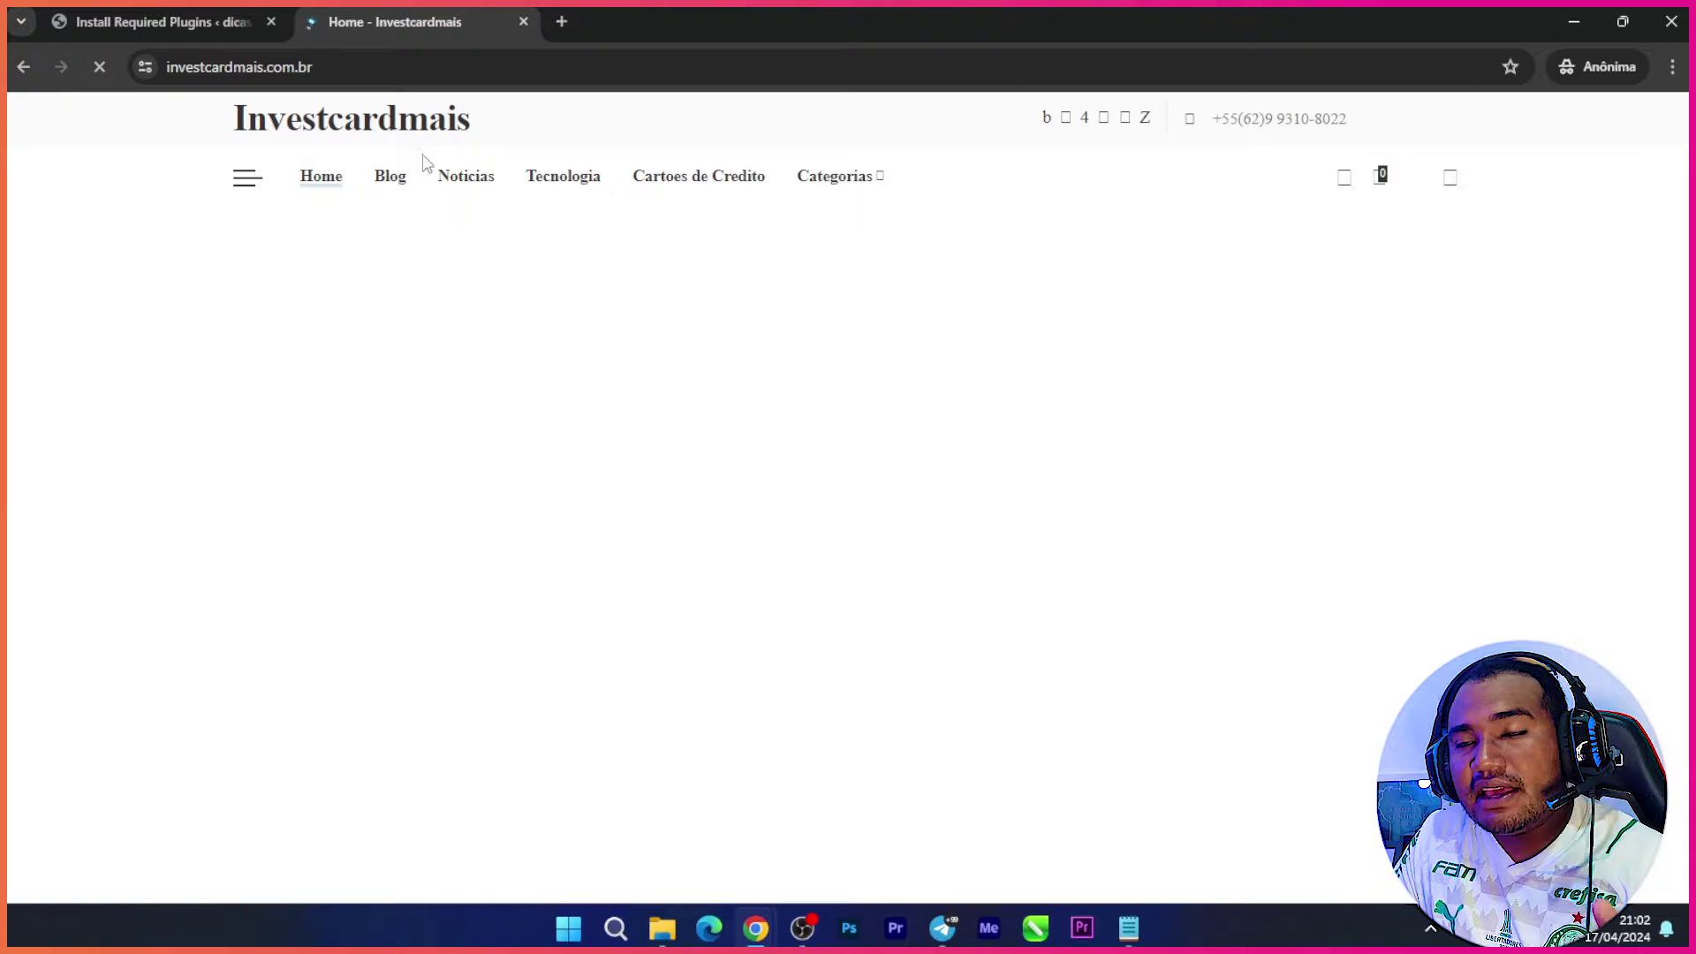
scroll(994, 421, "down", 1)
scroll(994, 421, "down", 10)
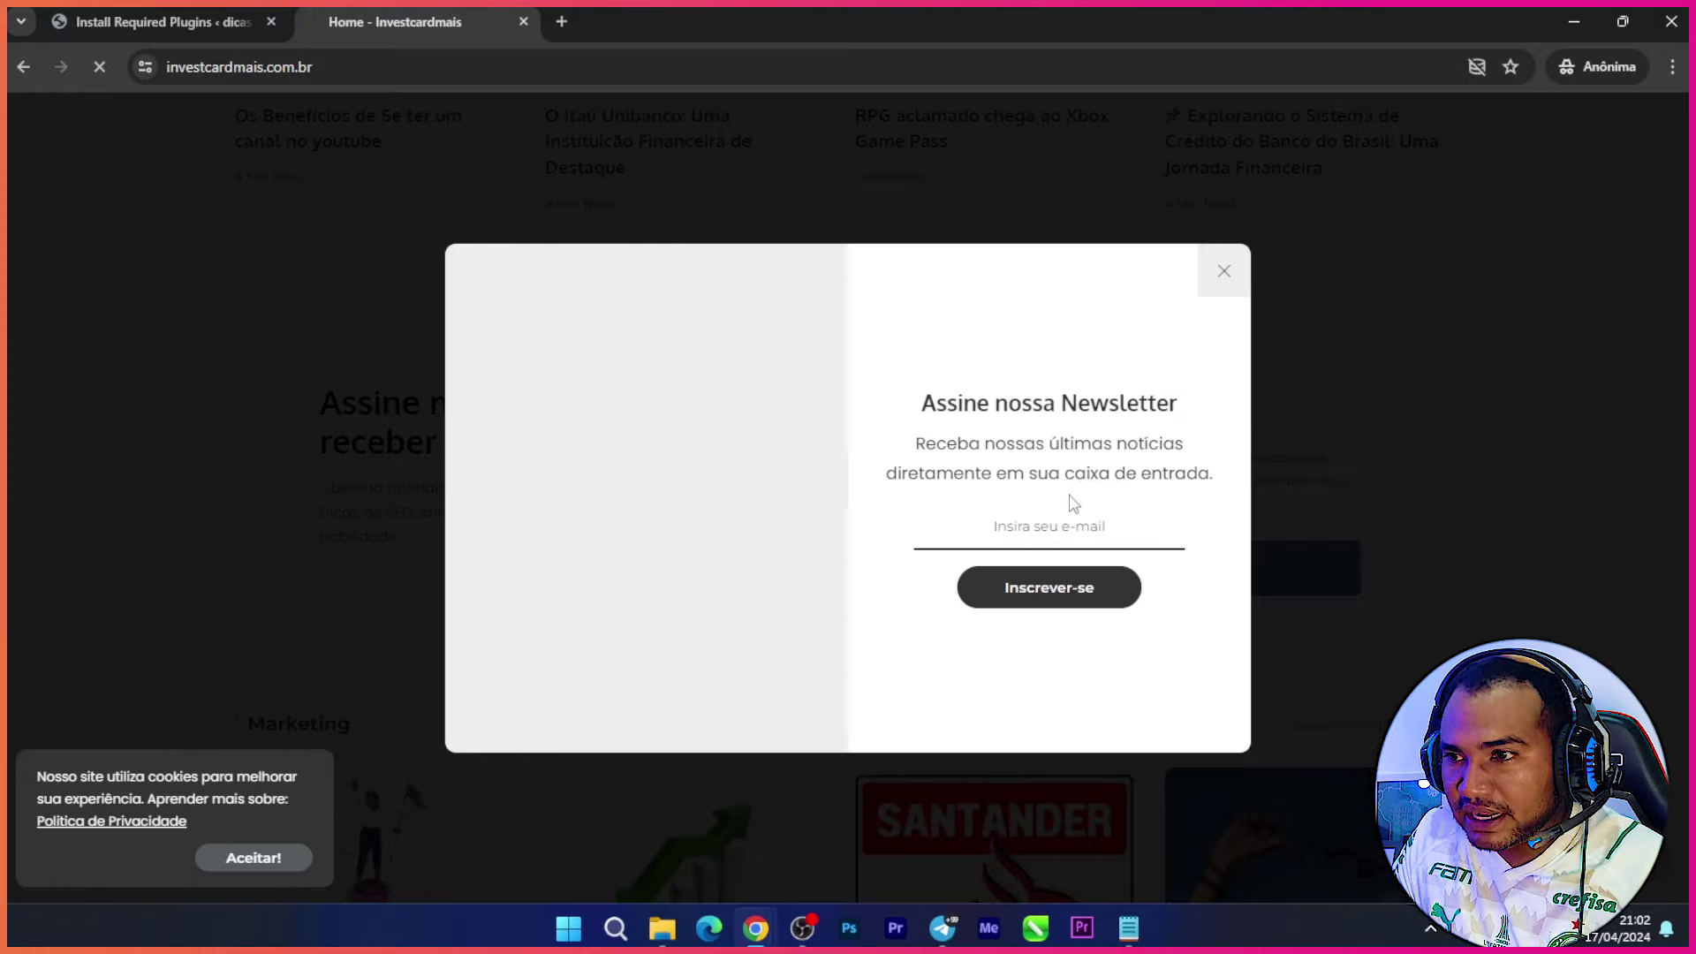
left_click(1225, 274)
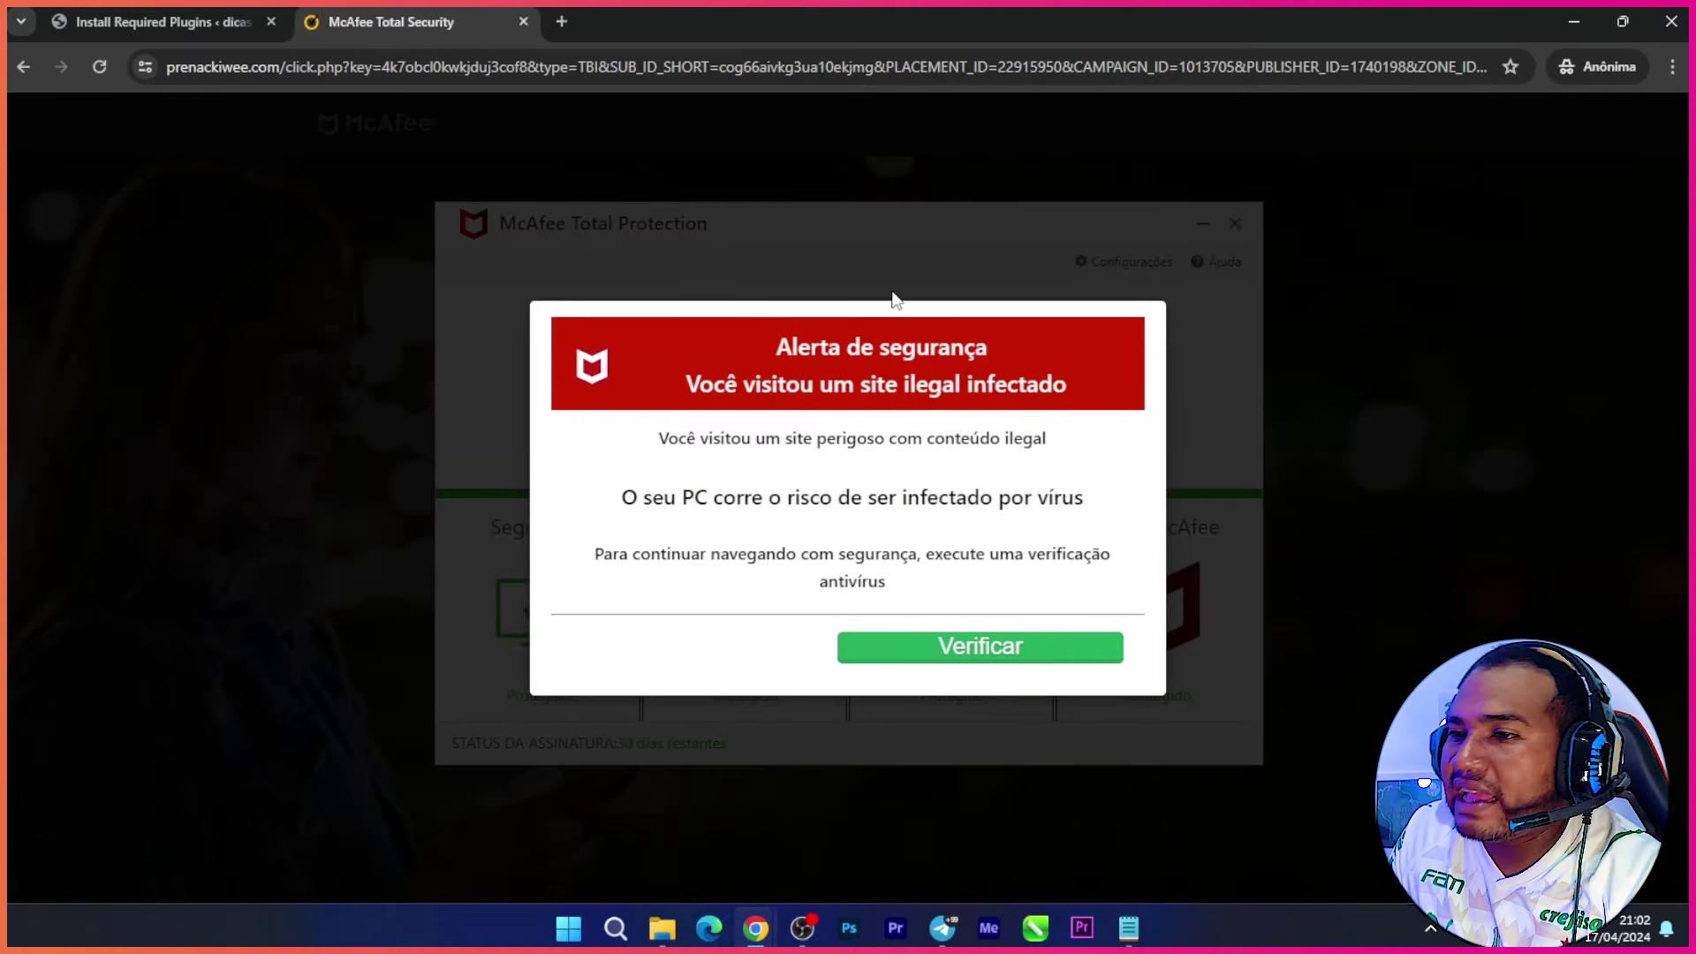
left_click(523, 22)
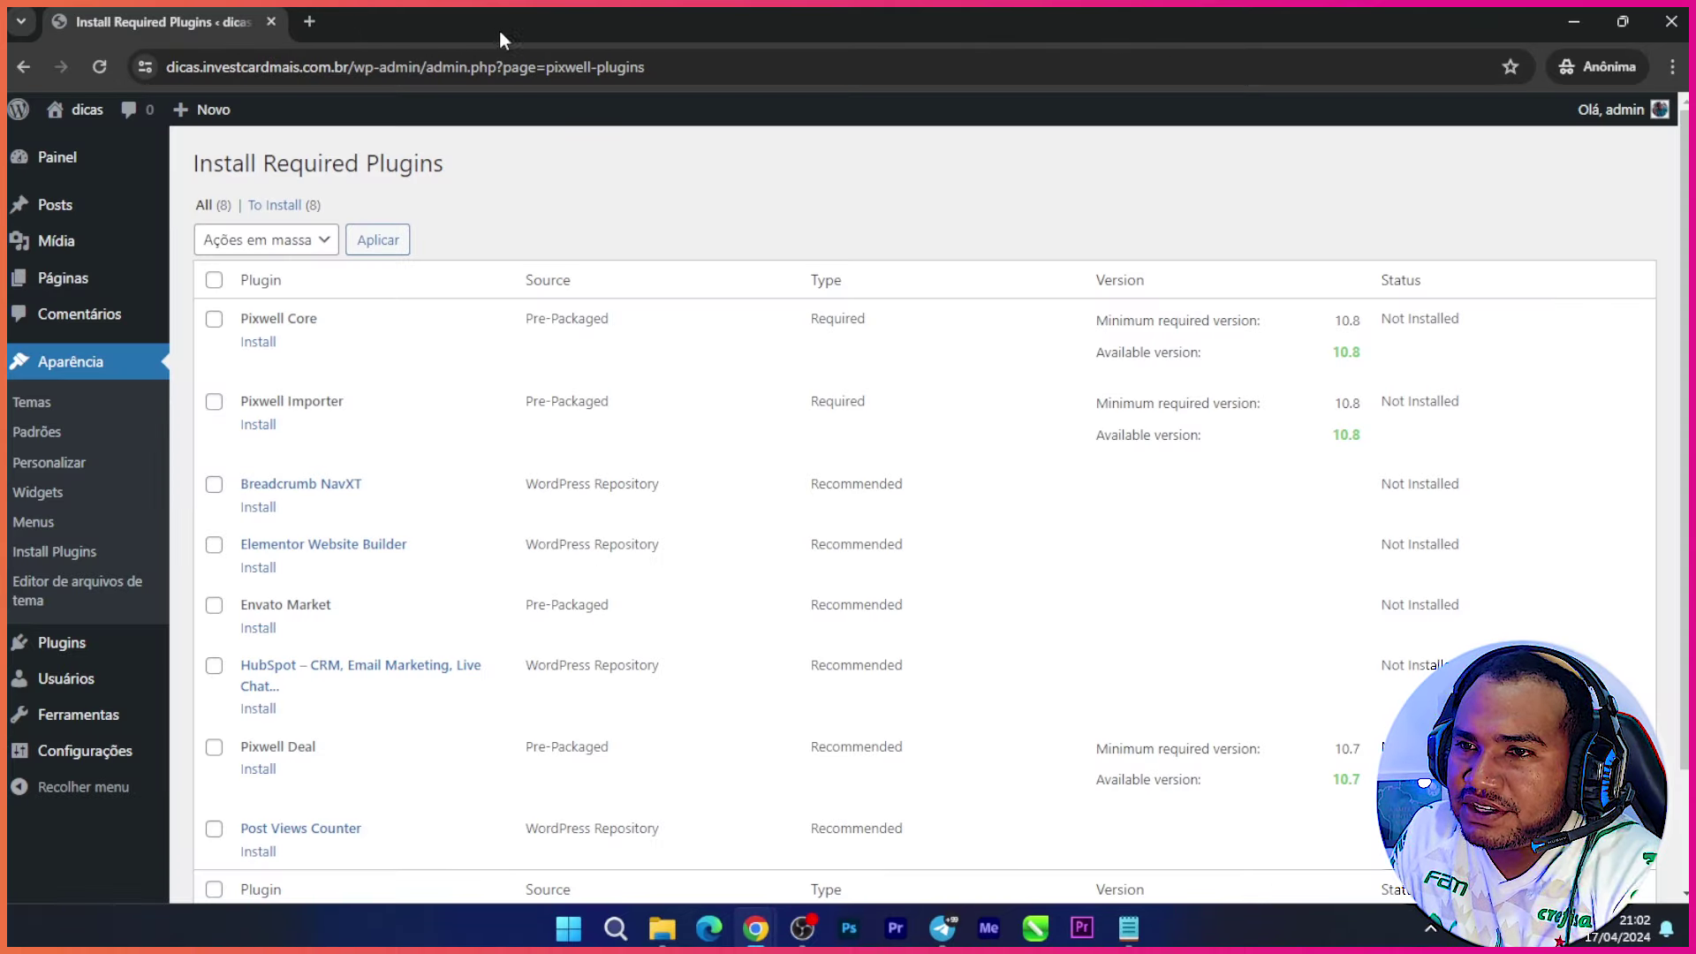
Step: Bulk-install all eight Pixwell plugins from the installer list, then return to the Required Plugins Installer
left_click(214, 281)
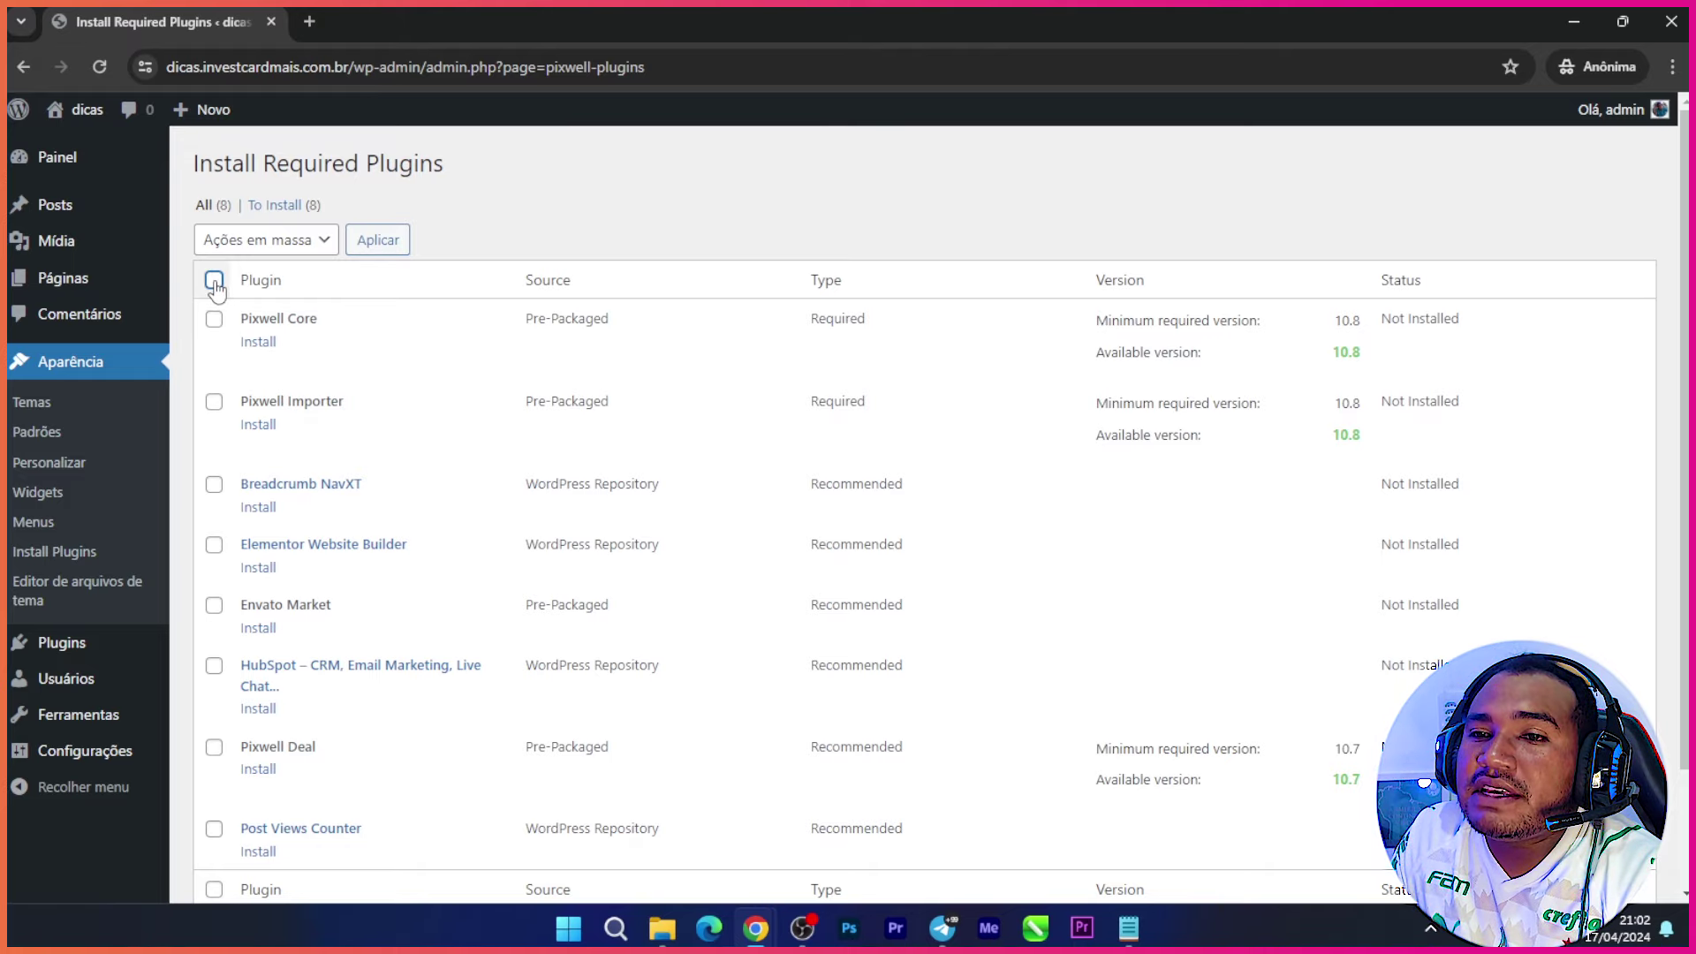
left_click(327, 243)
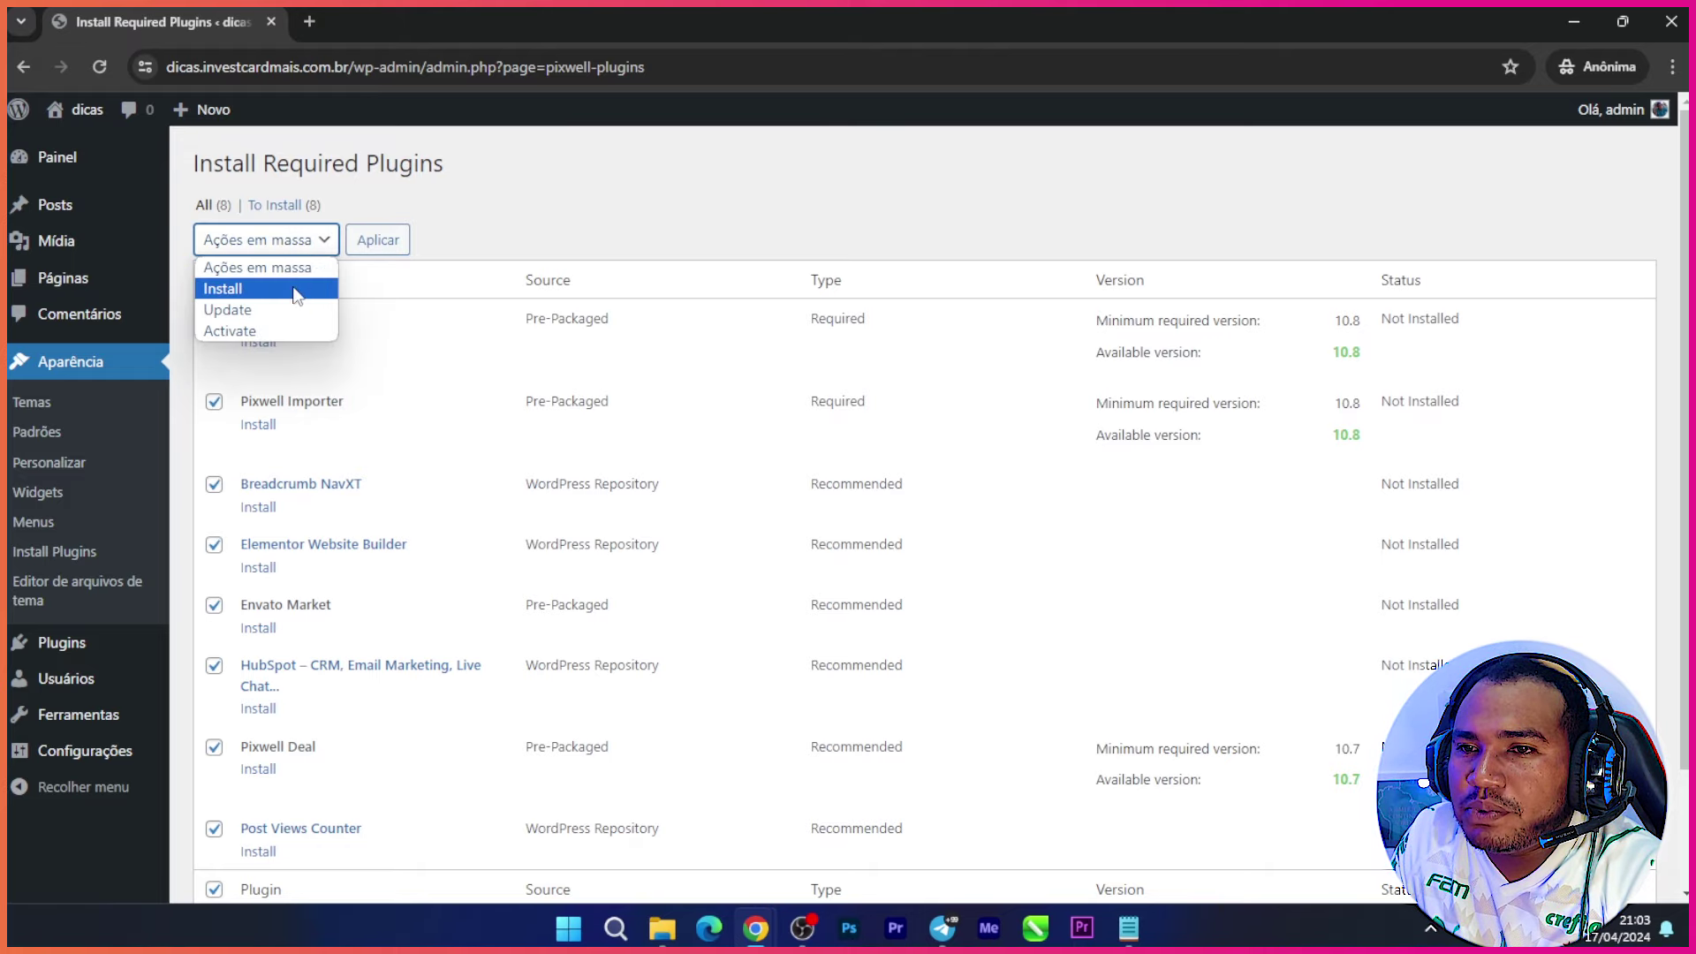
left_click(265, 284)
left_click(369, 247)
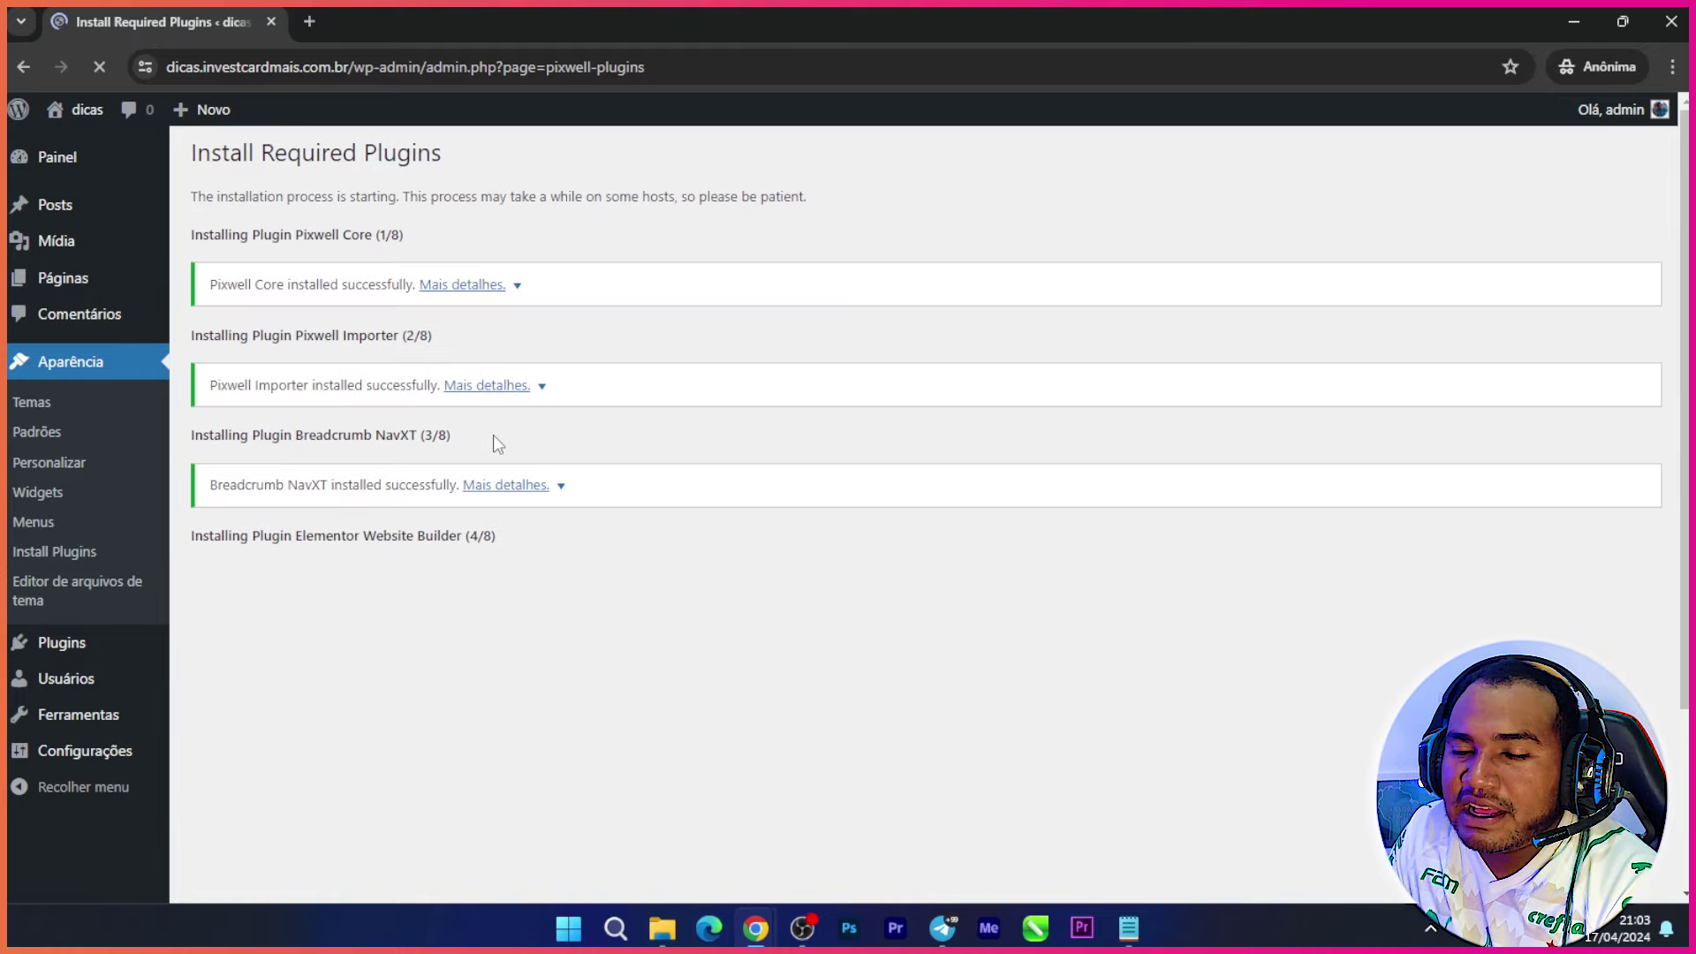
scroll(441, 441, "down", 3)
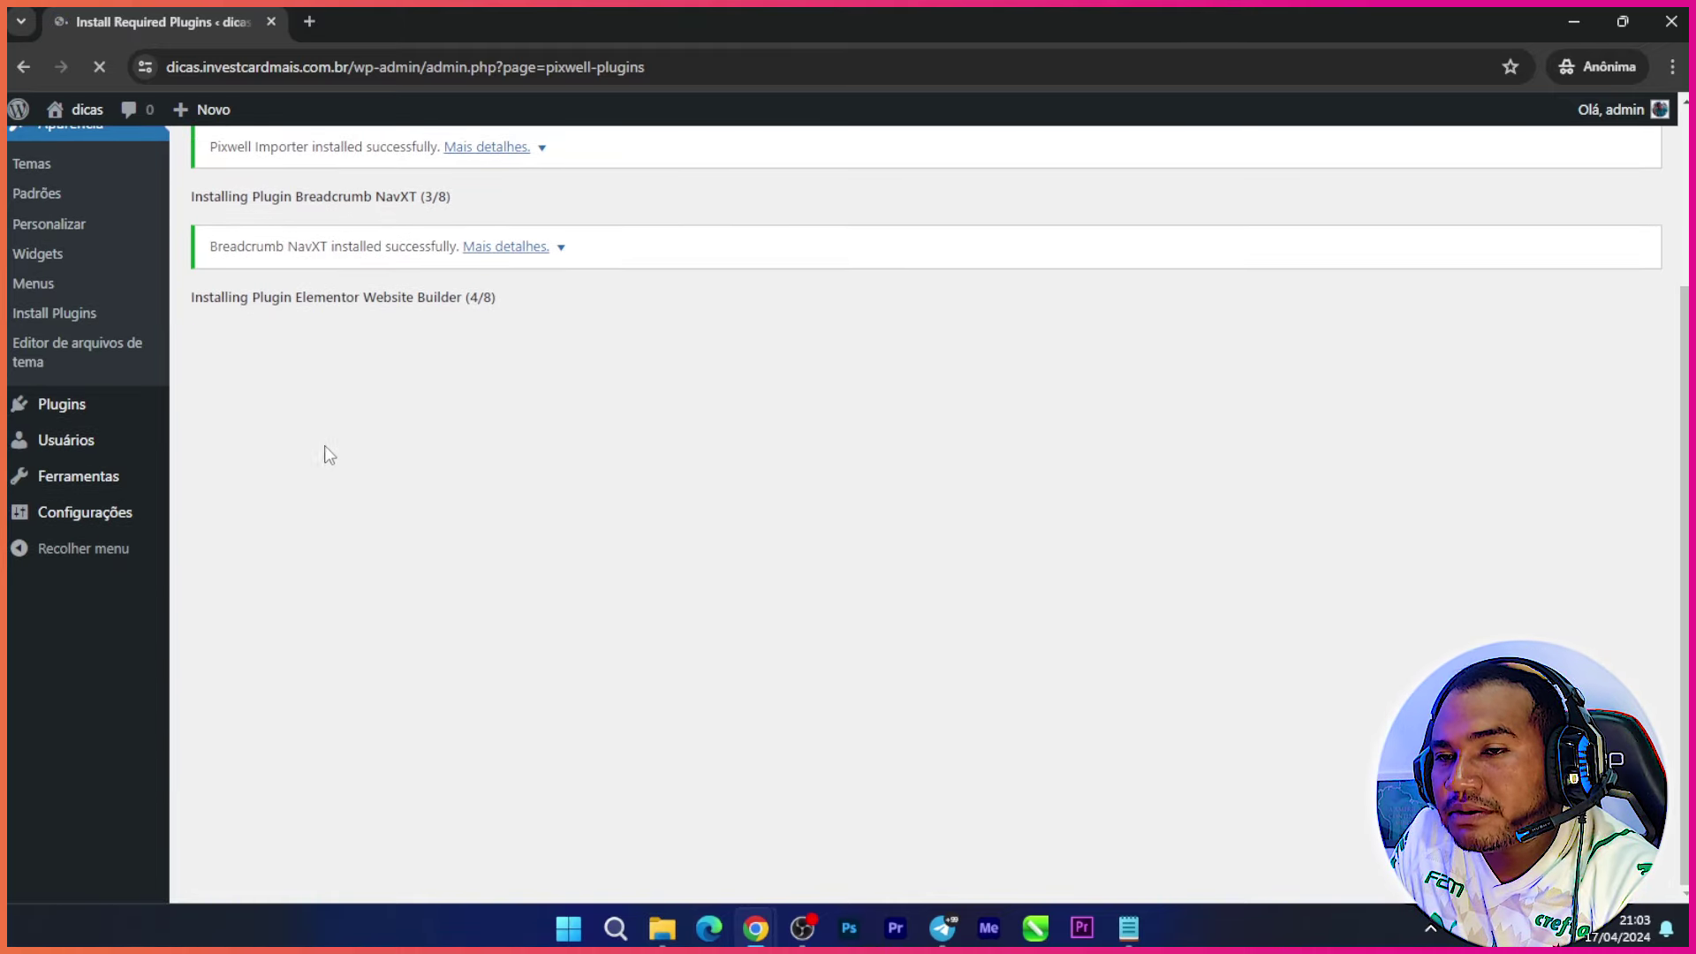
scroll(420, 476, "up", 3)
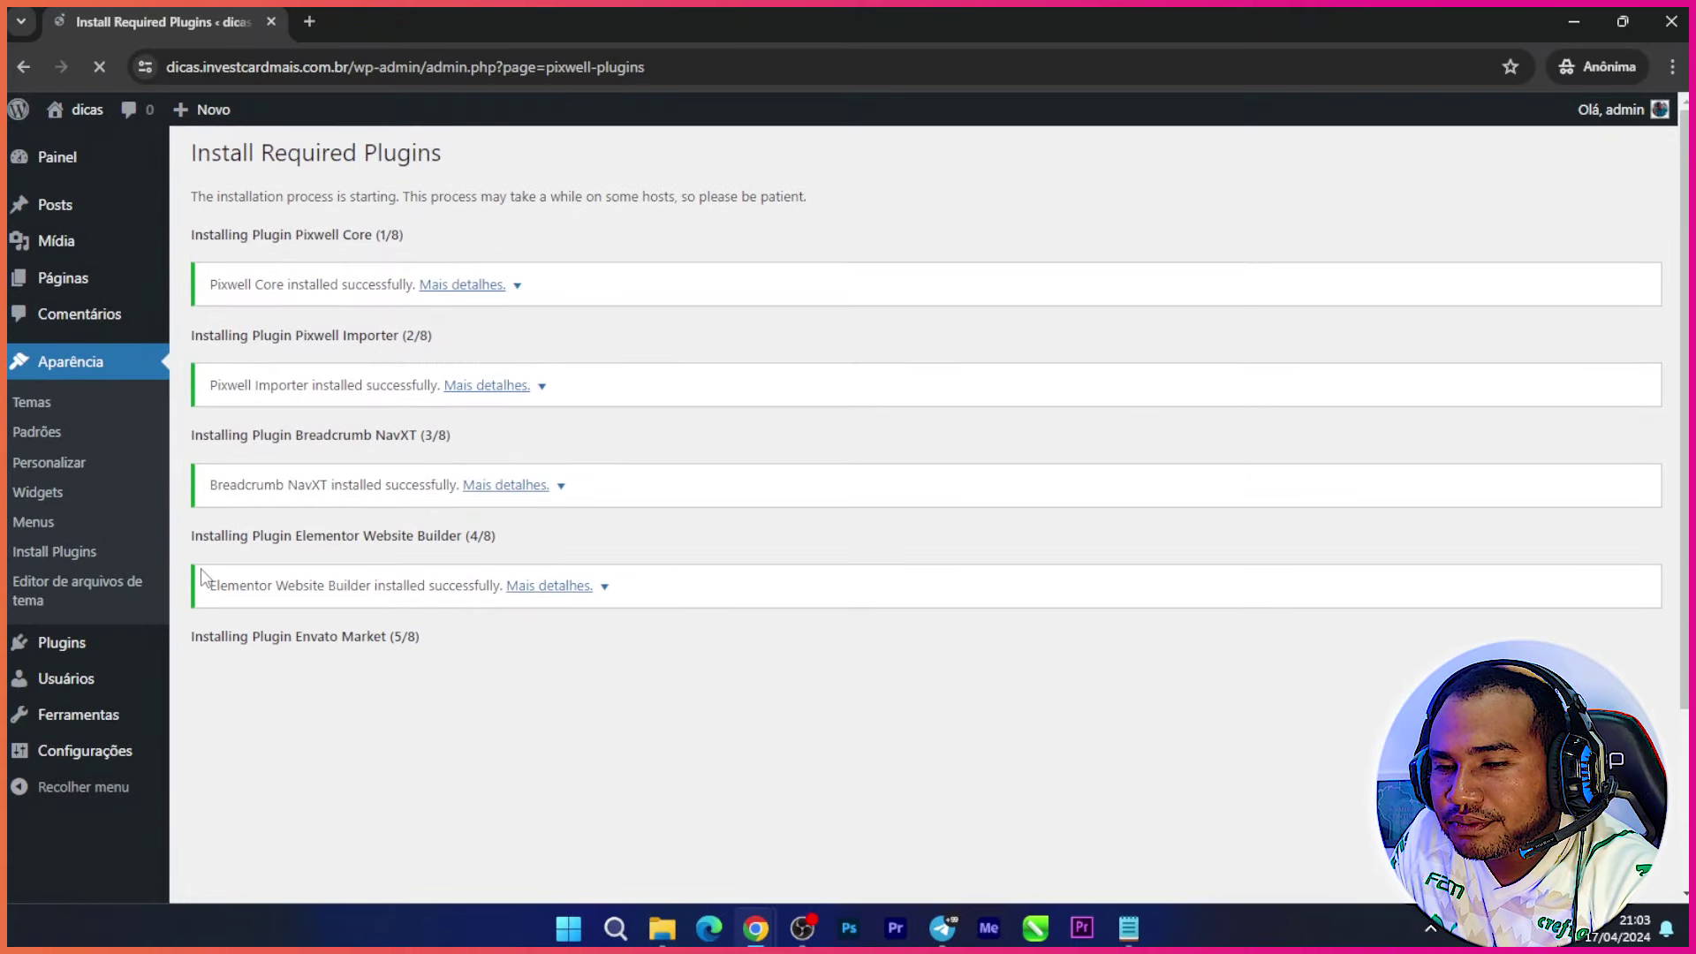
scroll(222, 551, "down", 3)
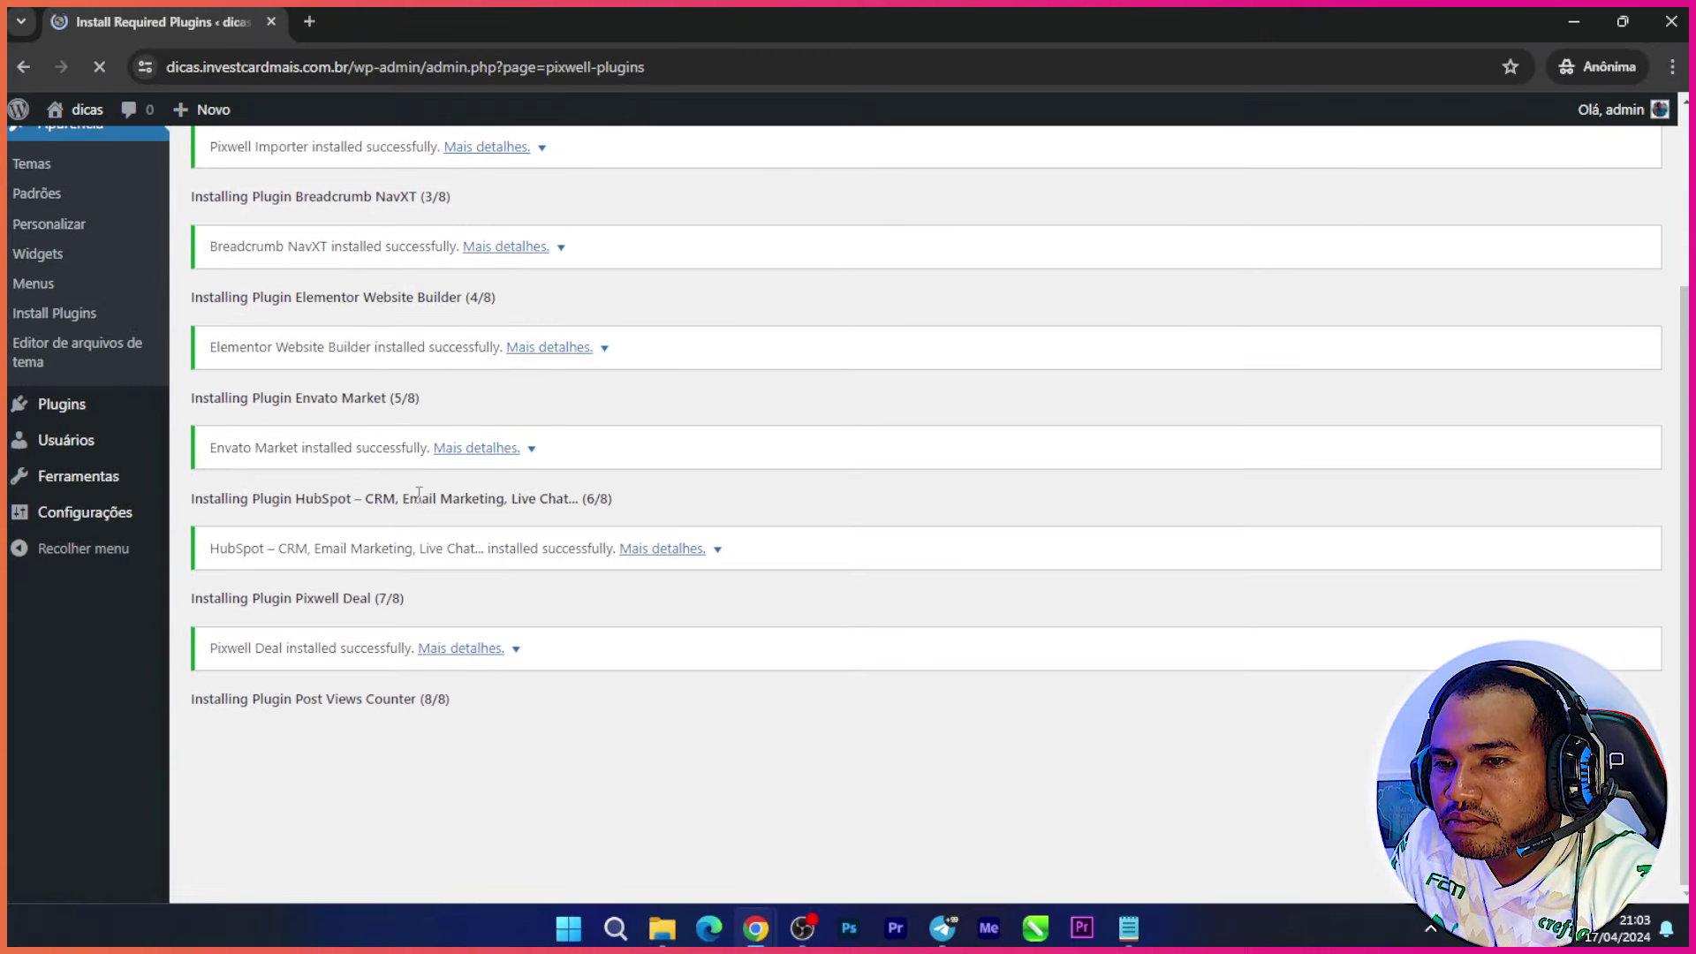
scroll(450, 641, "down", 1)
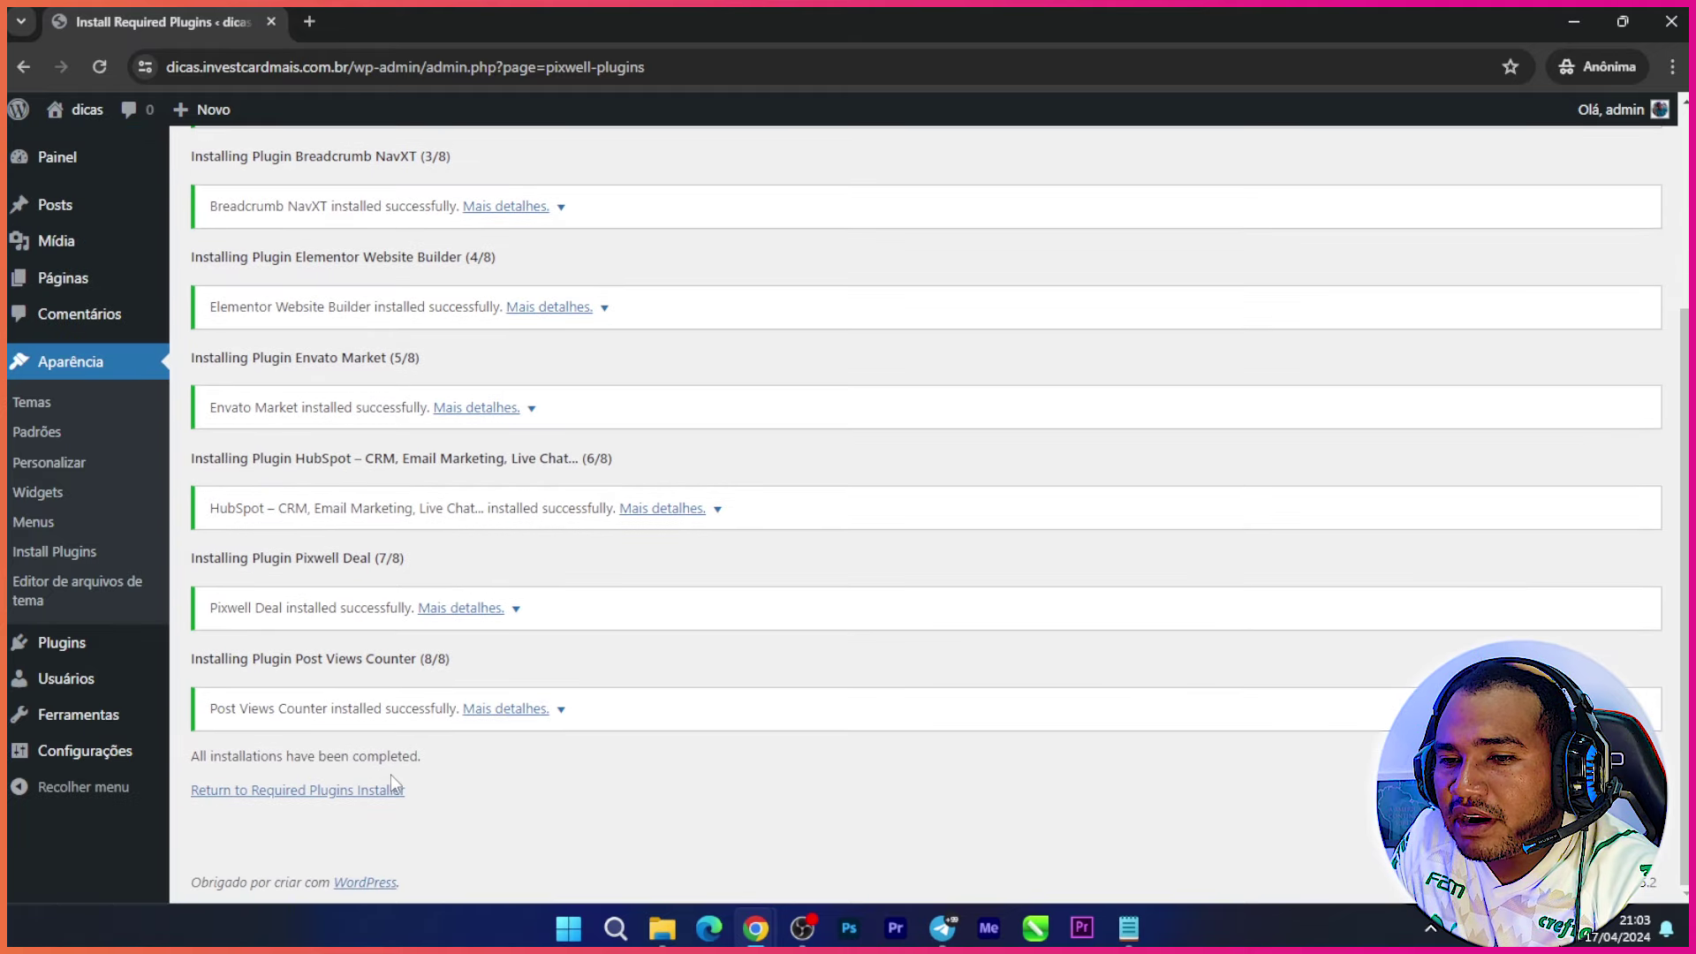
left_click(316, 795)
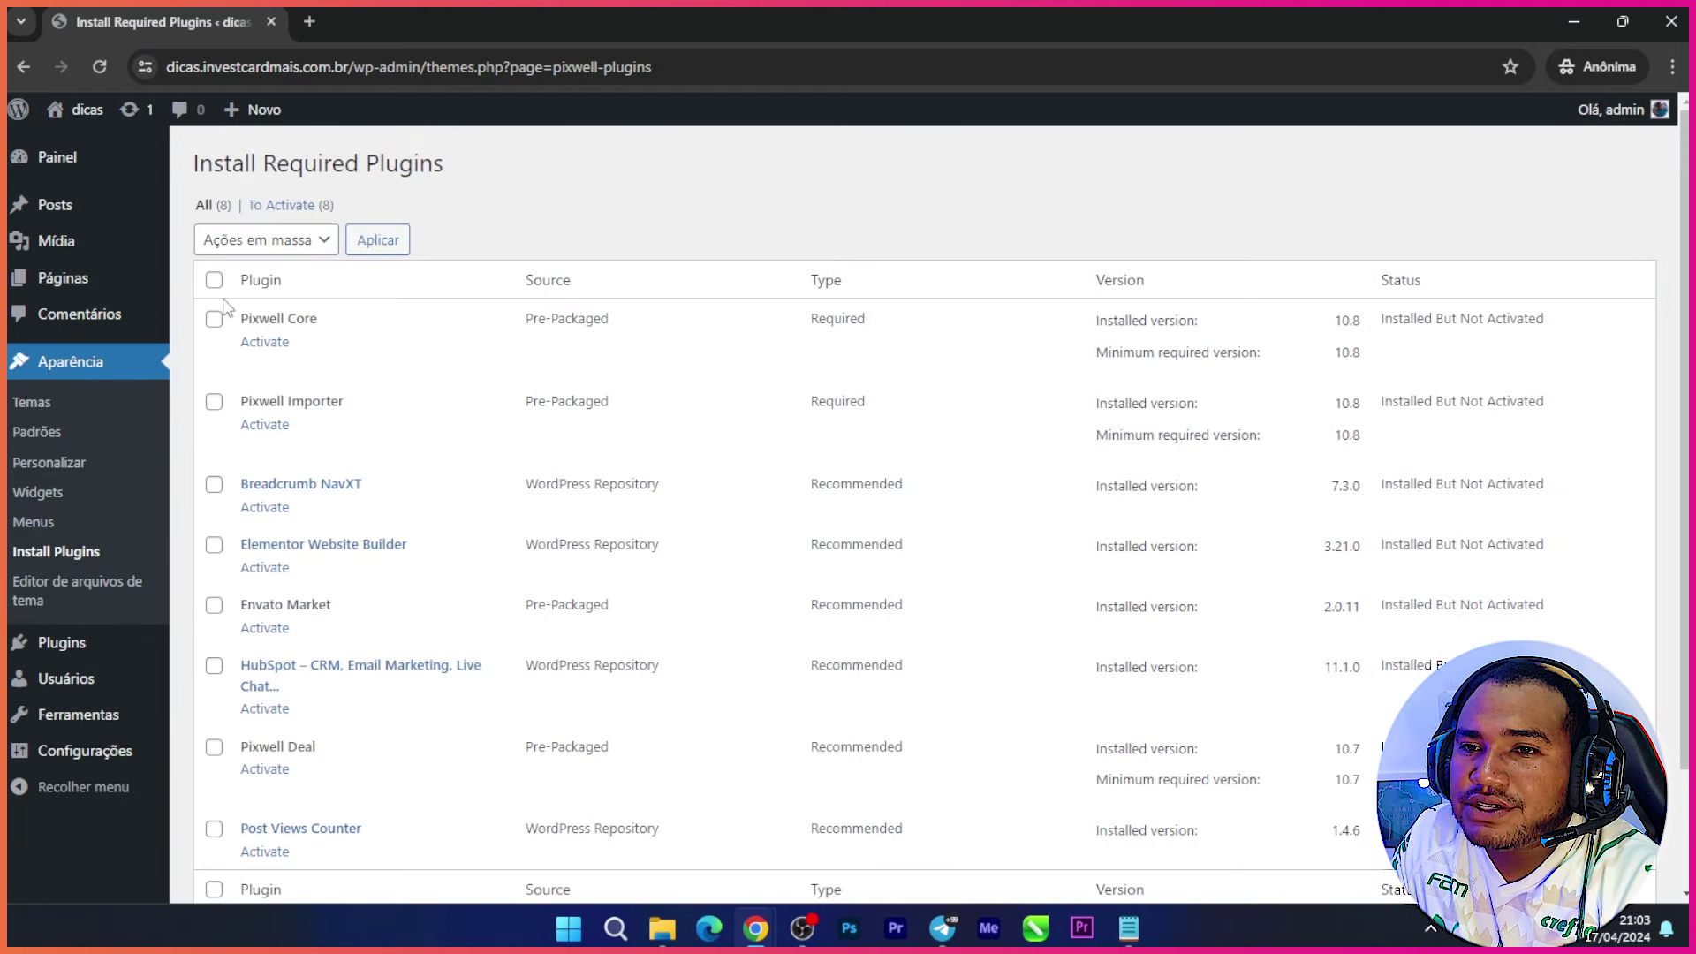
Step: Bulk-activate all eight installed Pixwell plugins, from Pixwell Core to Post Views Counter
left_click(213, 280)
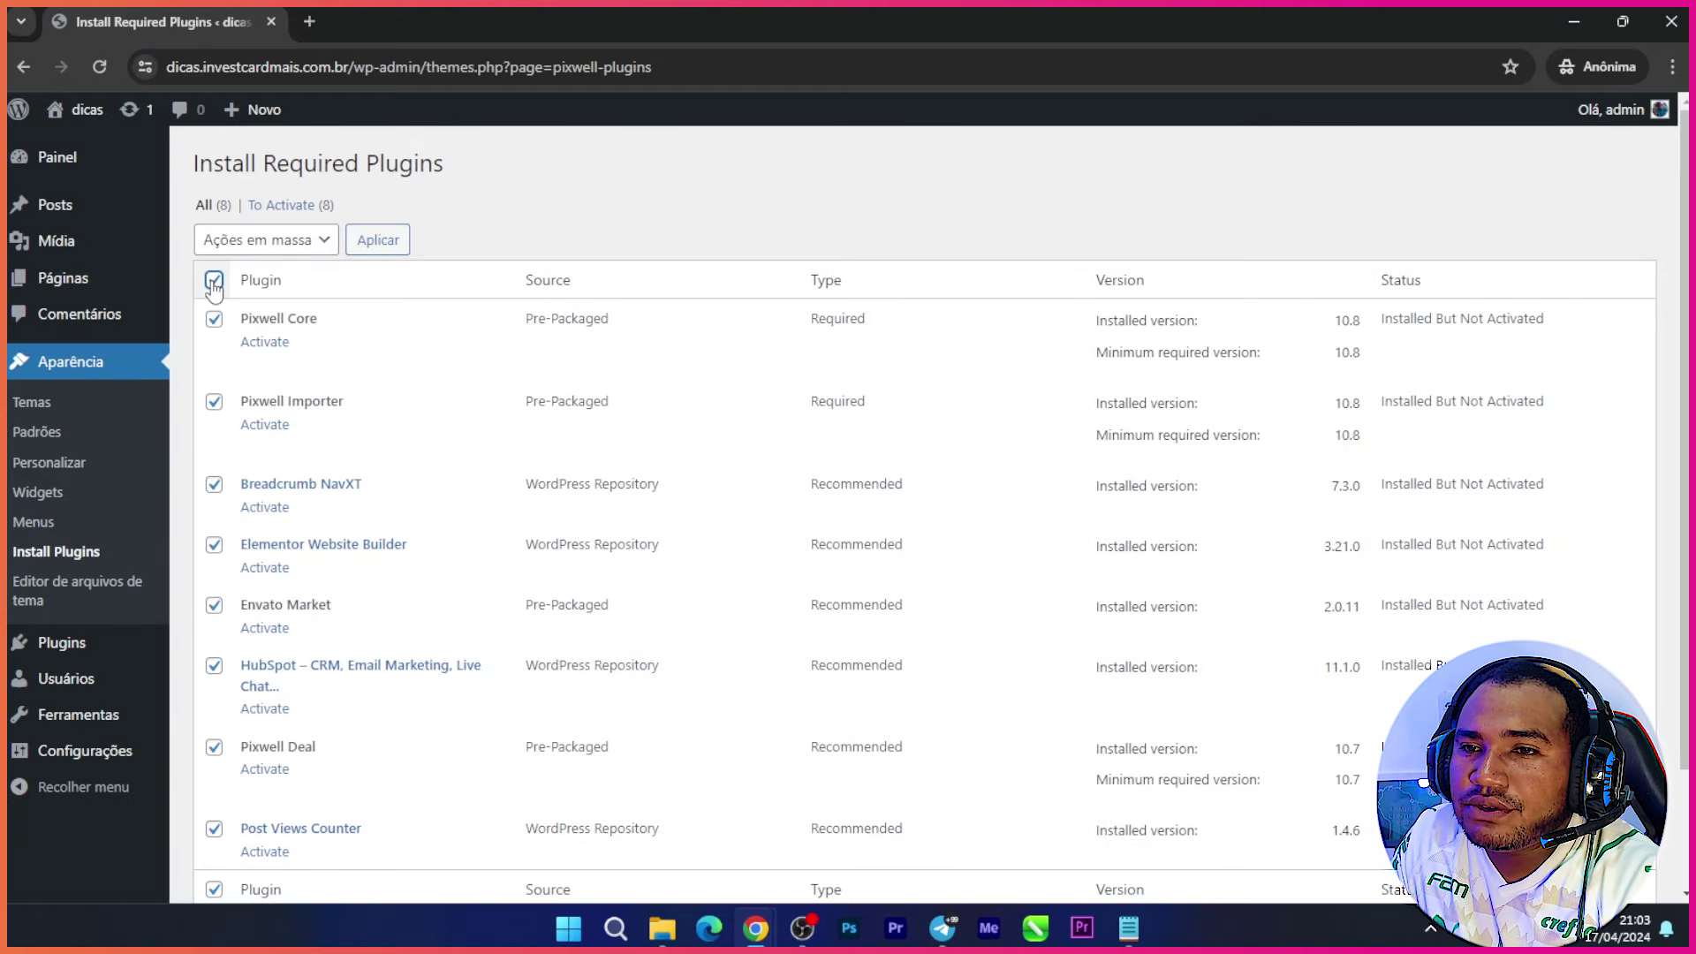
left_click(325, 244)
left_click(284, 332)
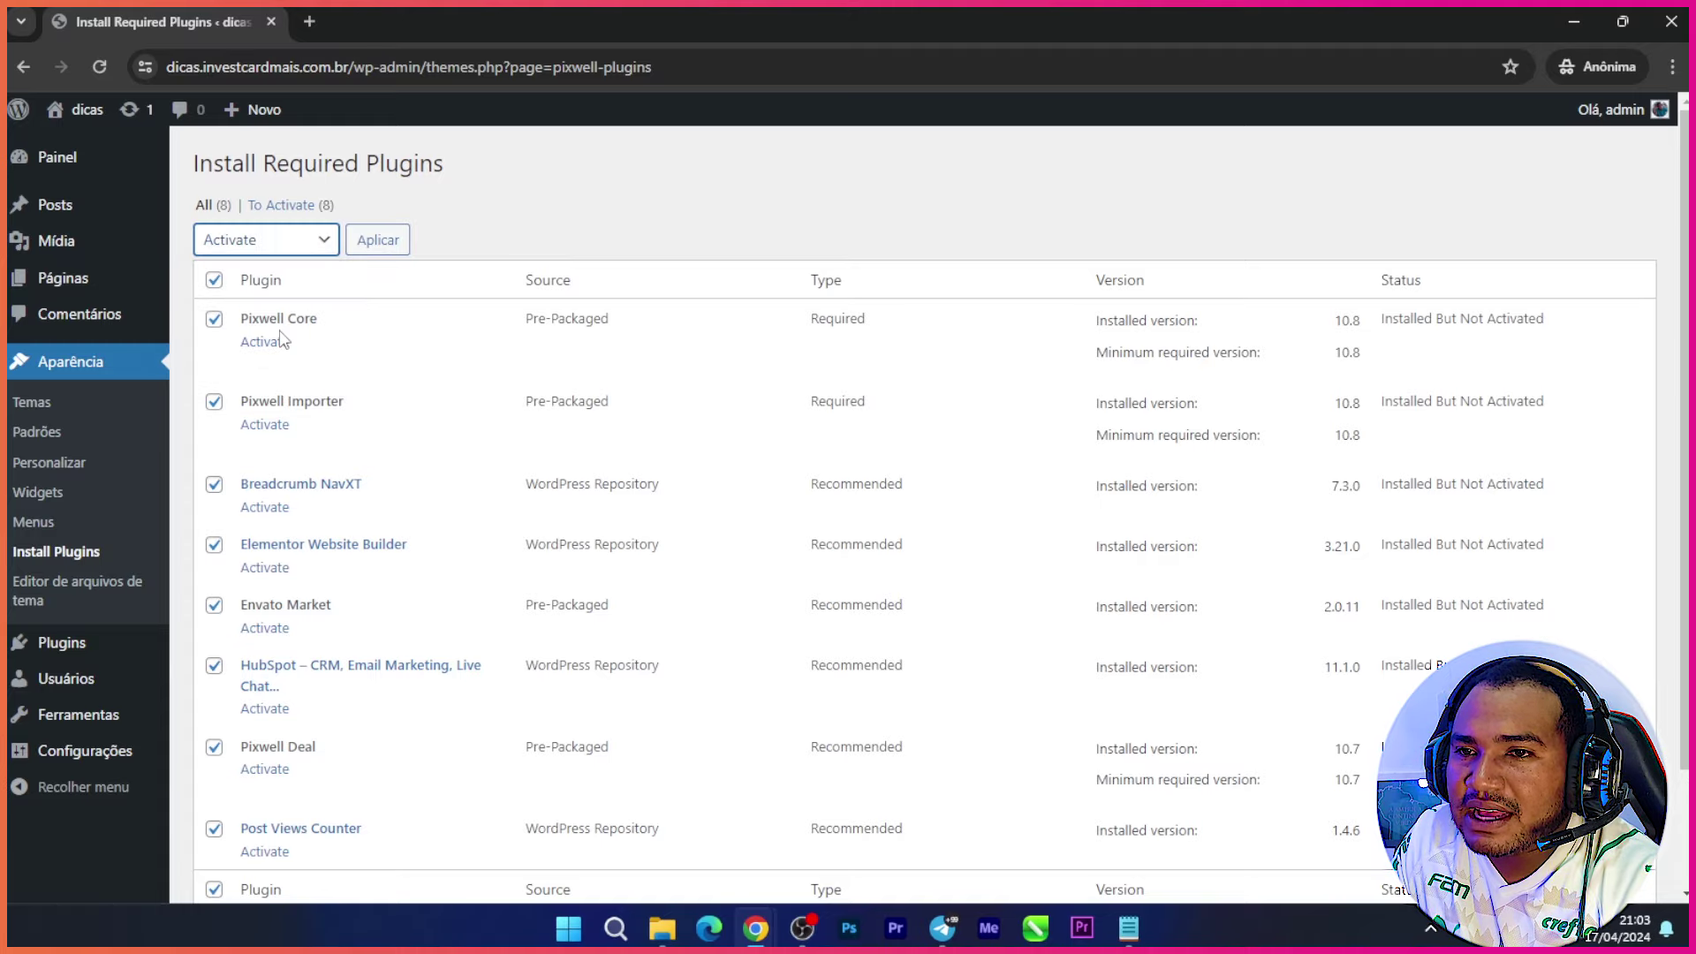
left_click(403, 251)
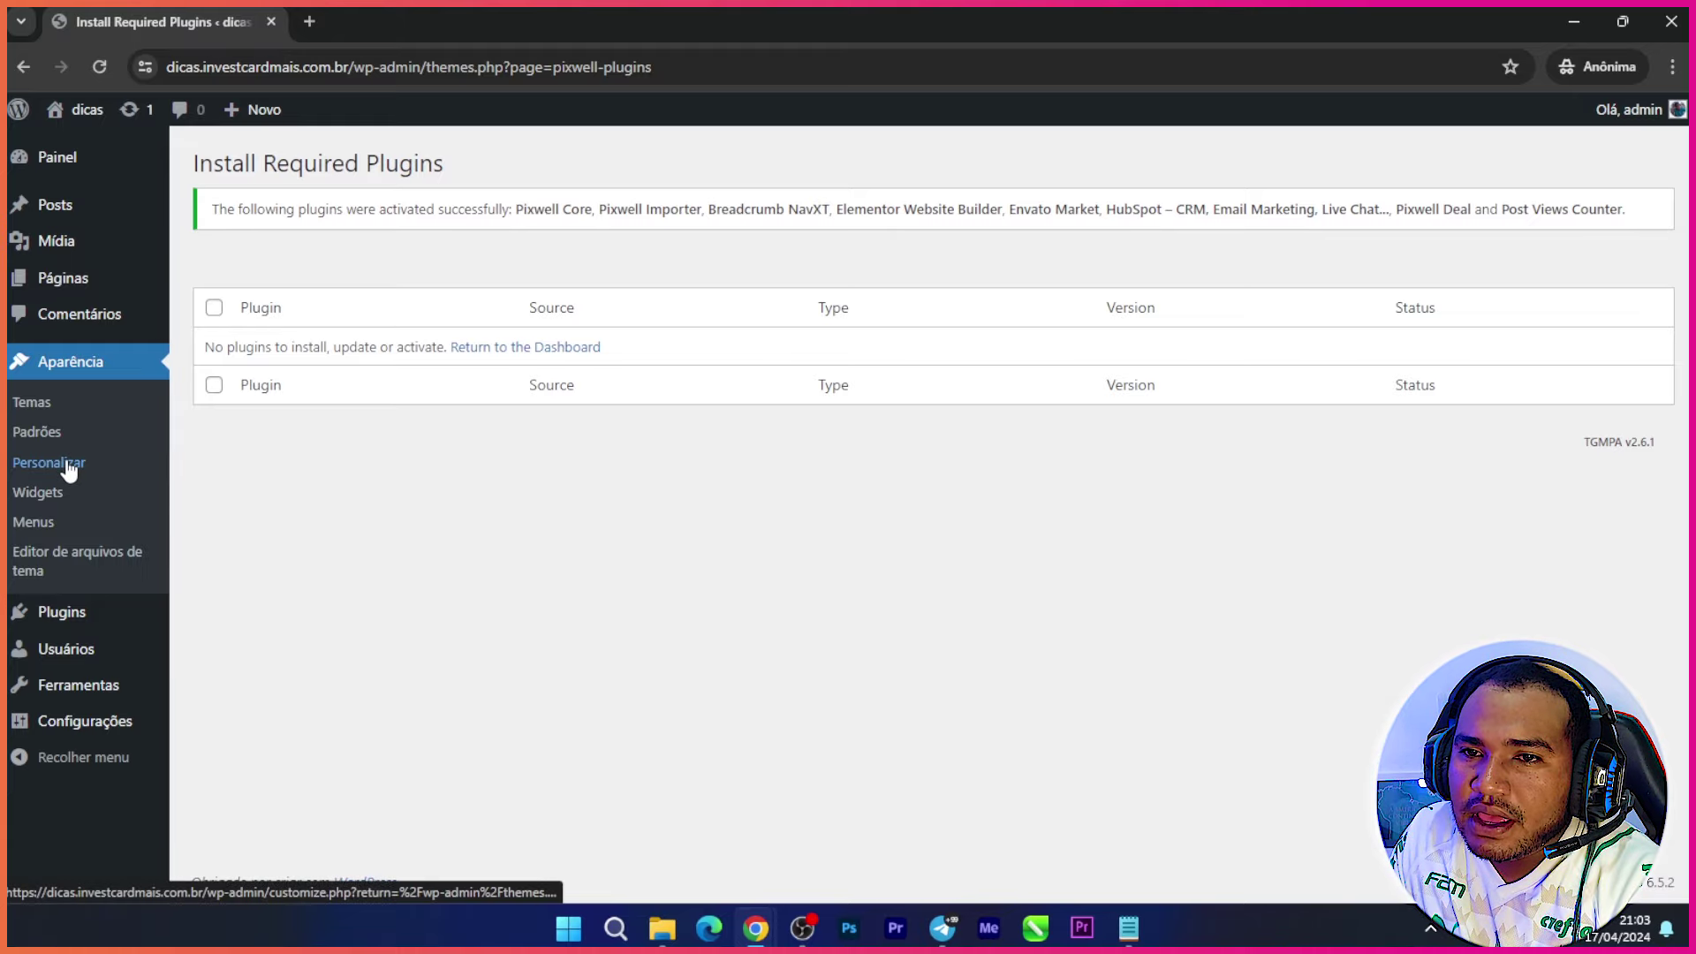
Step: Leave the Elementor setup page and reach Aparência > Temas, where Pixwell is the active theme
left_click(34, 406)
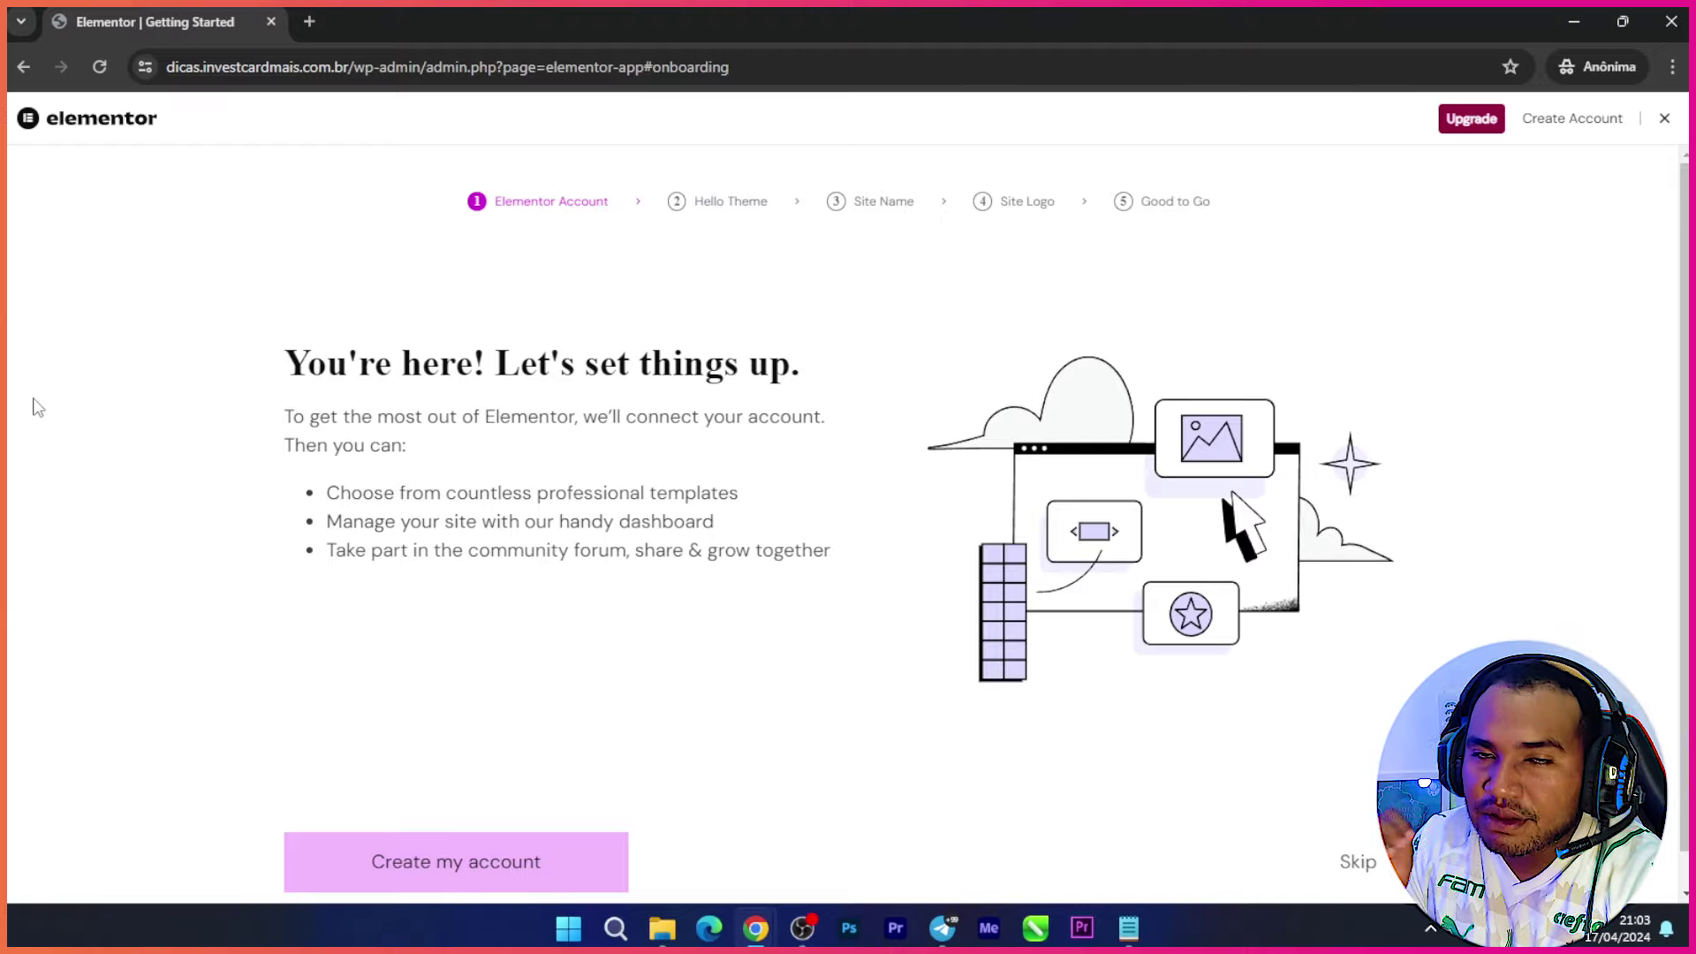
left_click(24, 67)
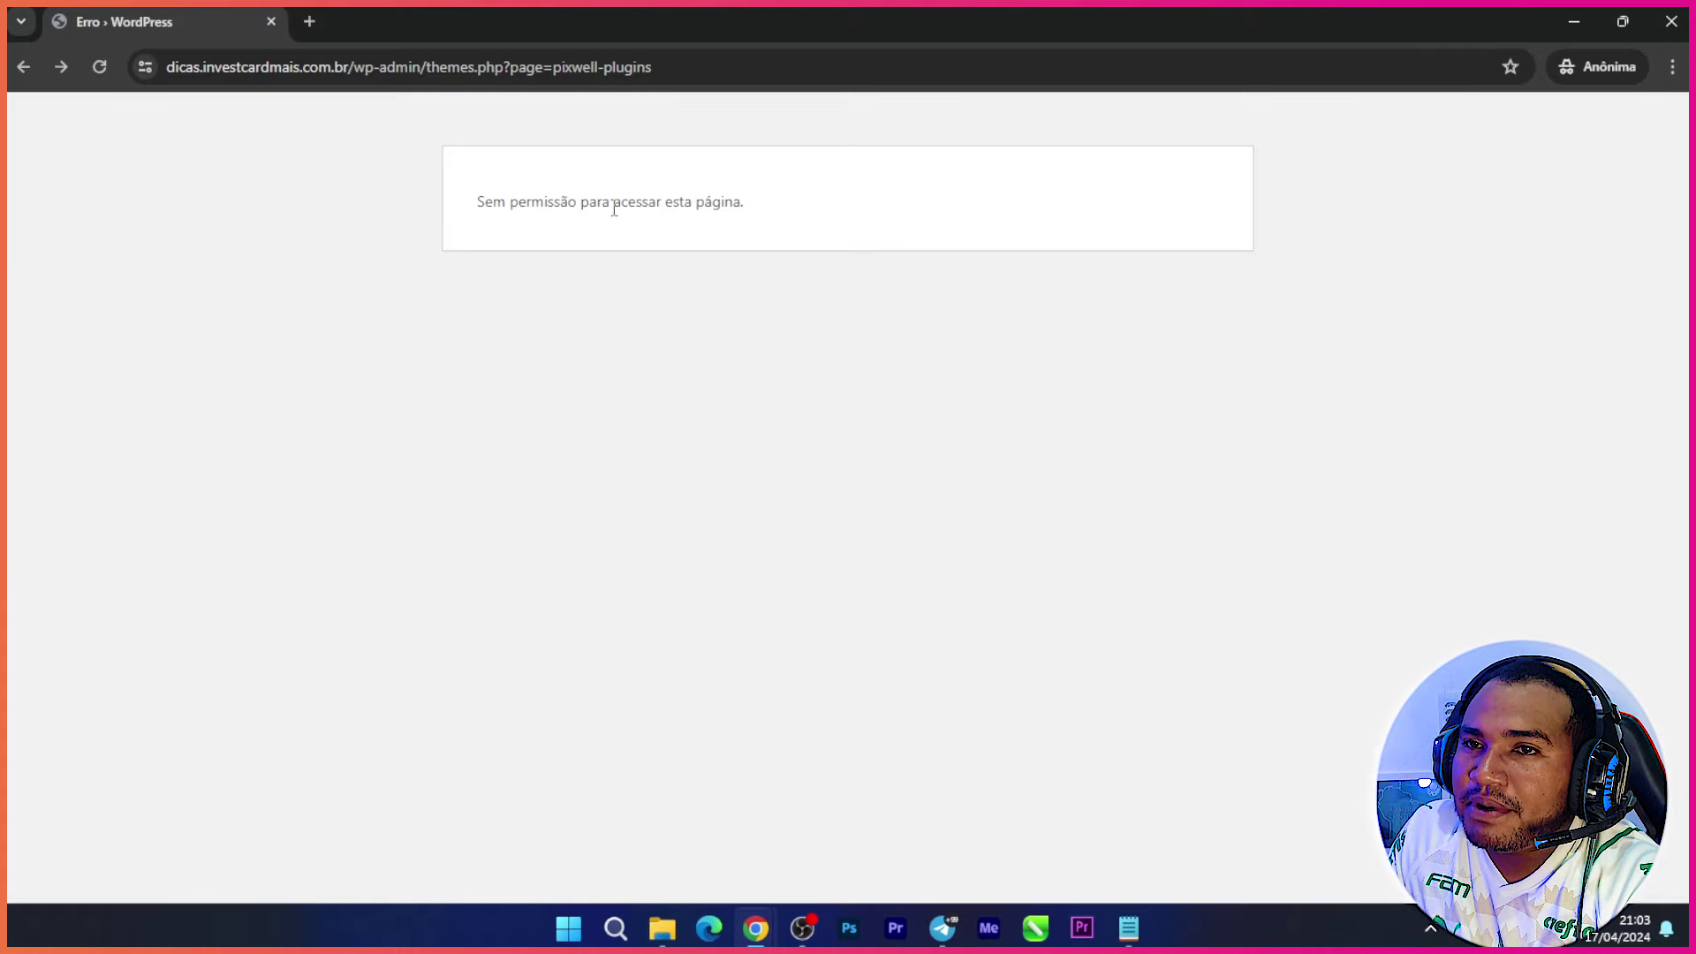
key("alt+Left")
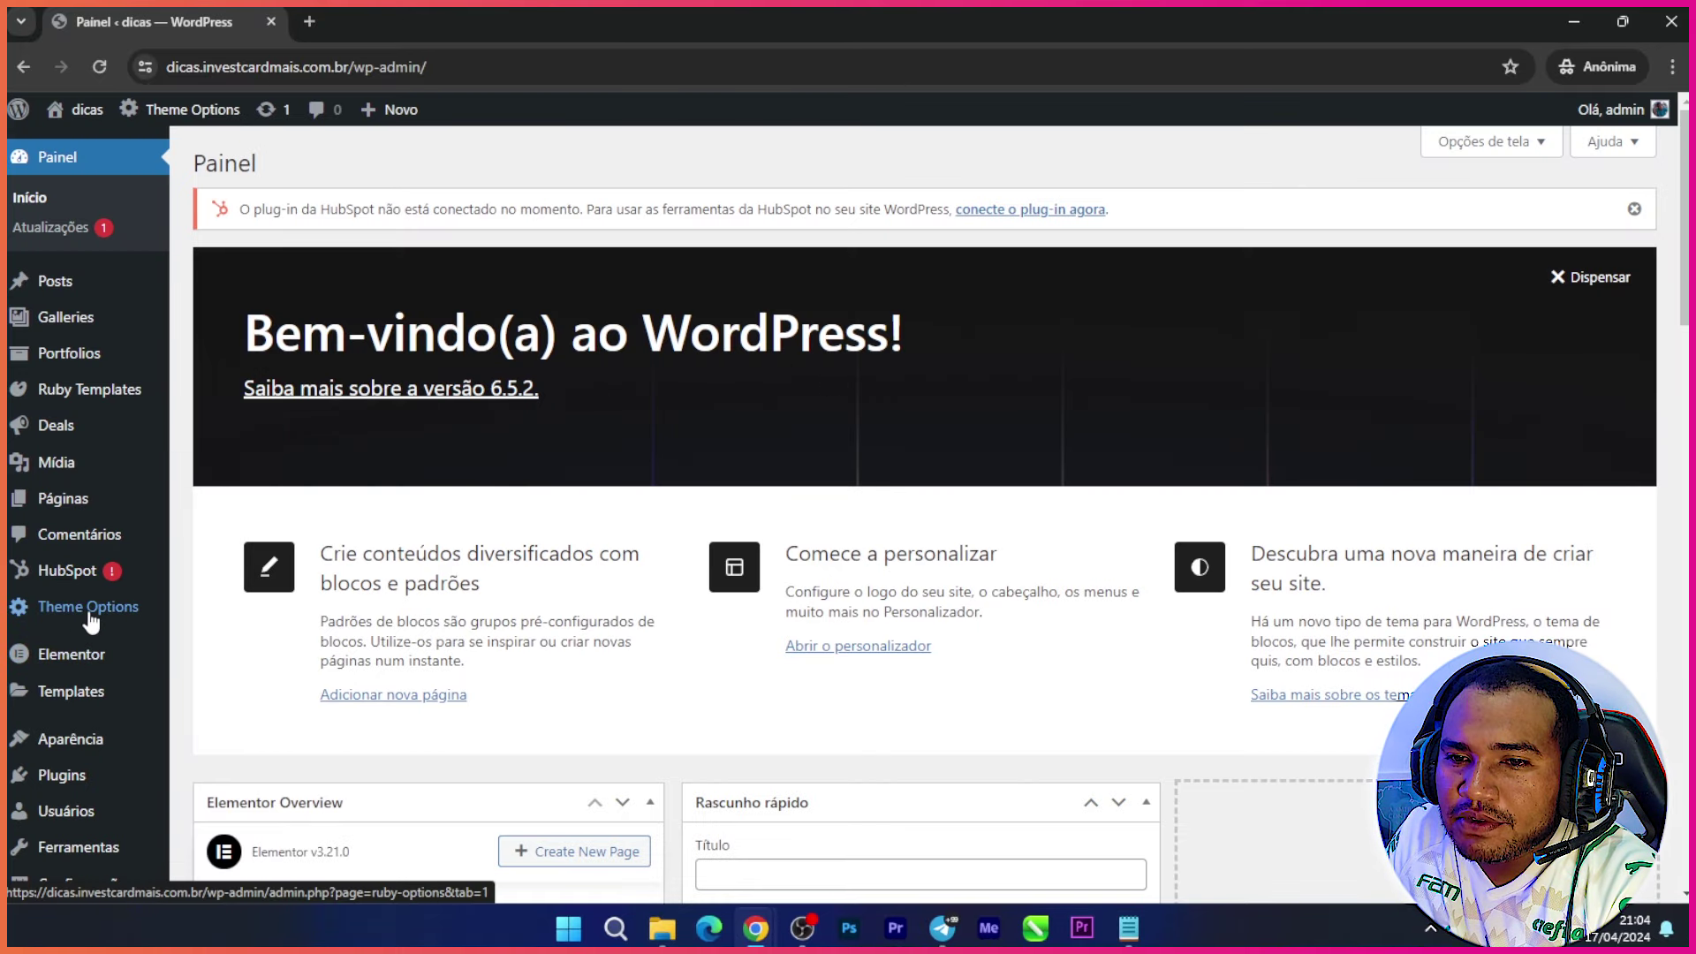
mouse_move(121, 589)
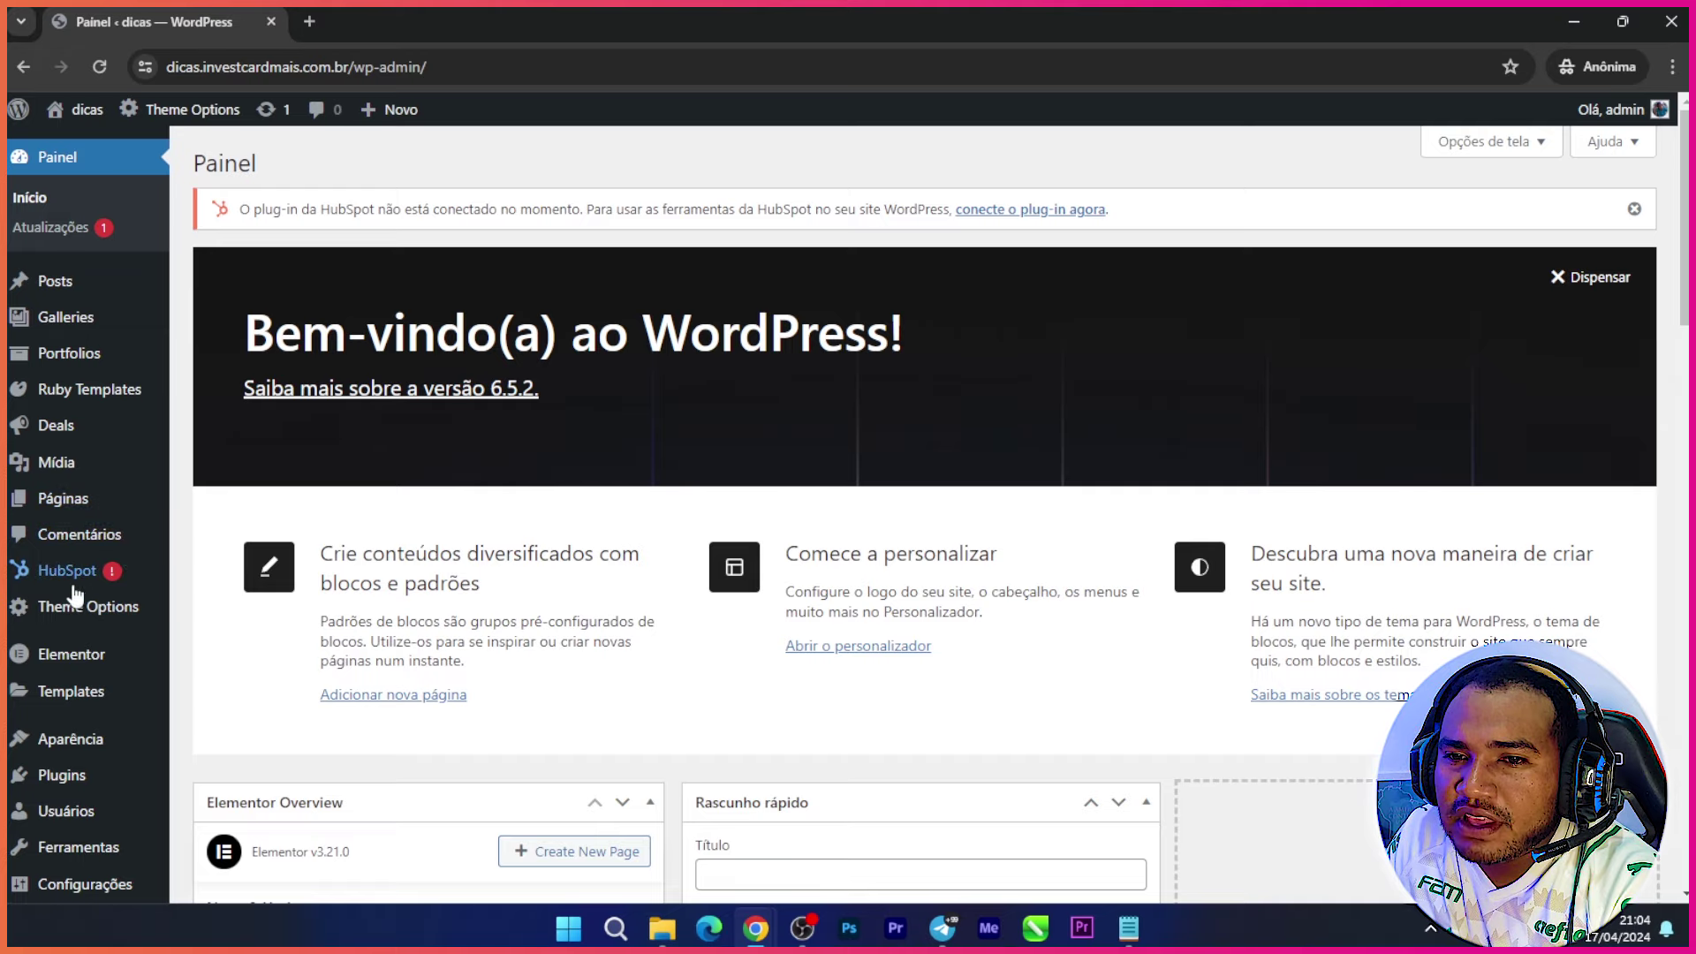
mouse_move(76, 739)
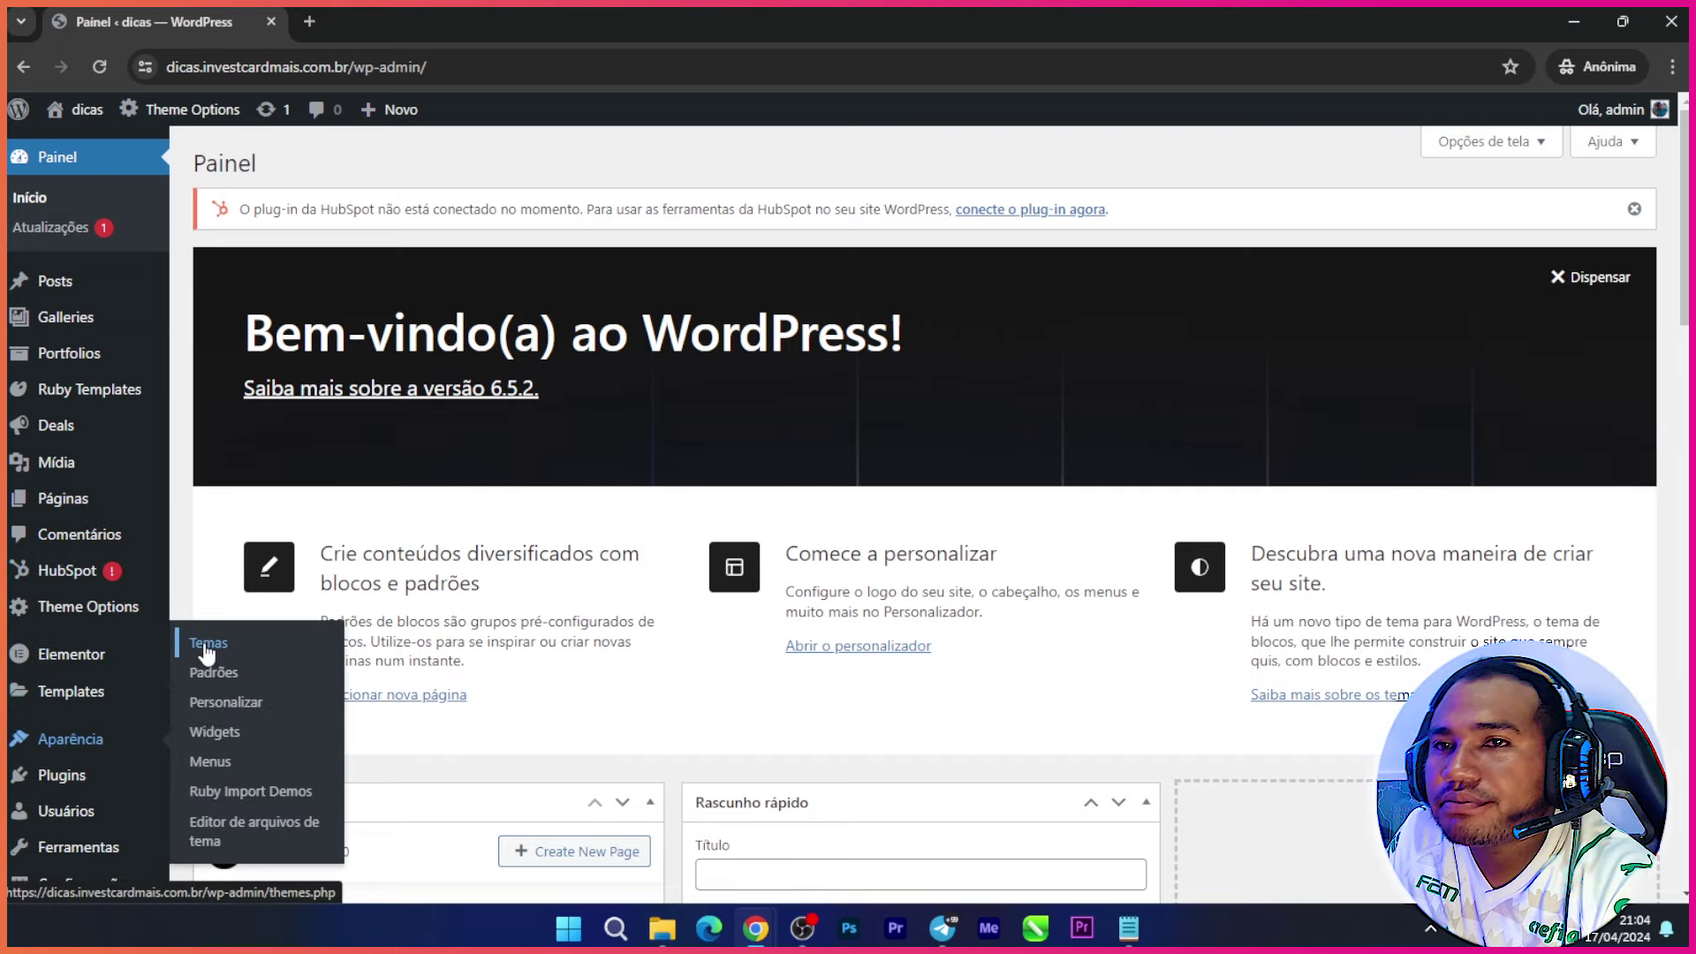
left_click(216, 652)
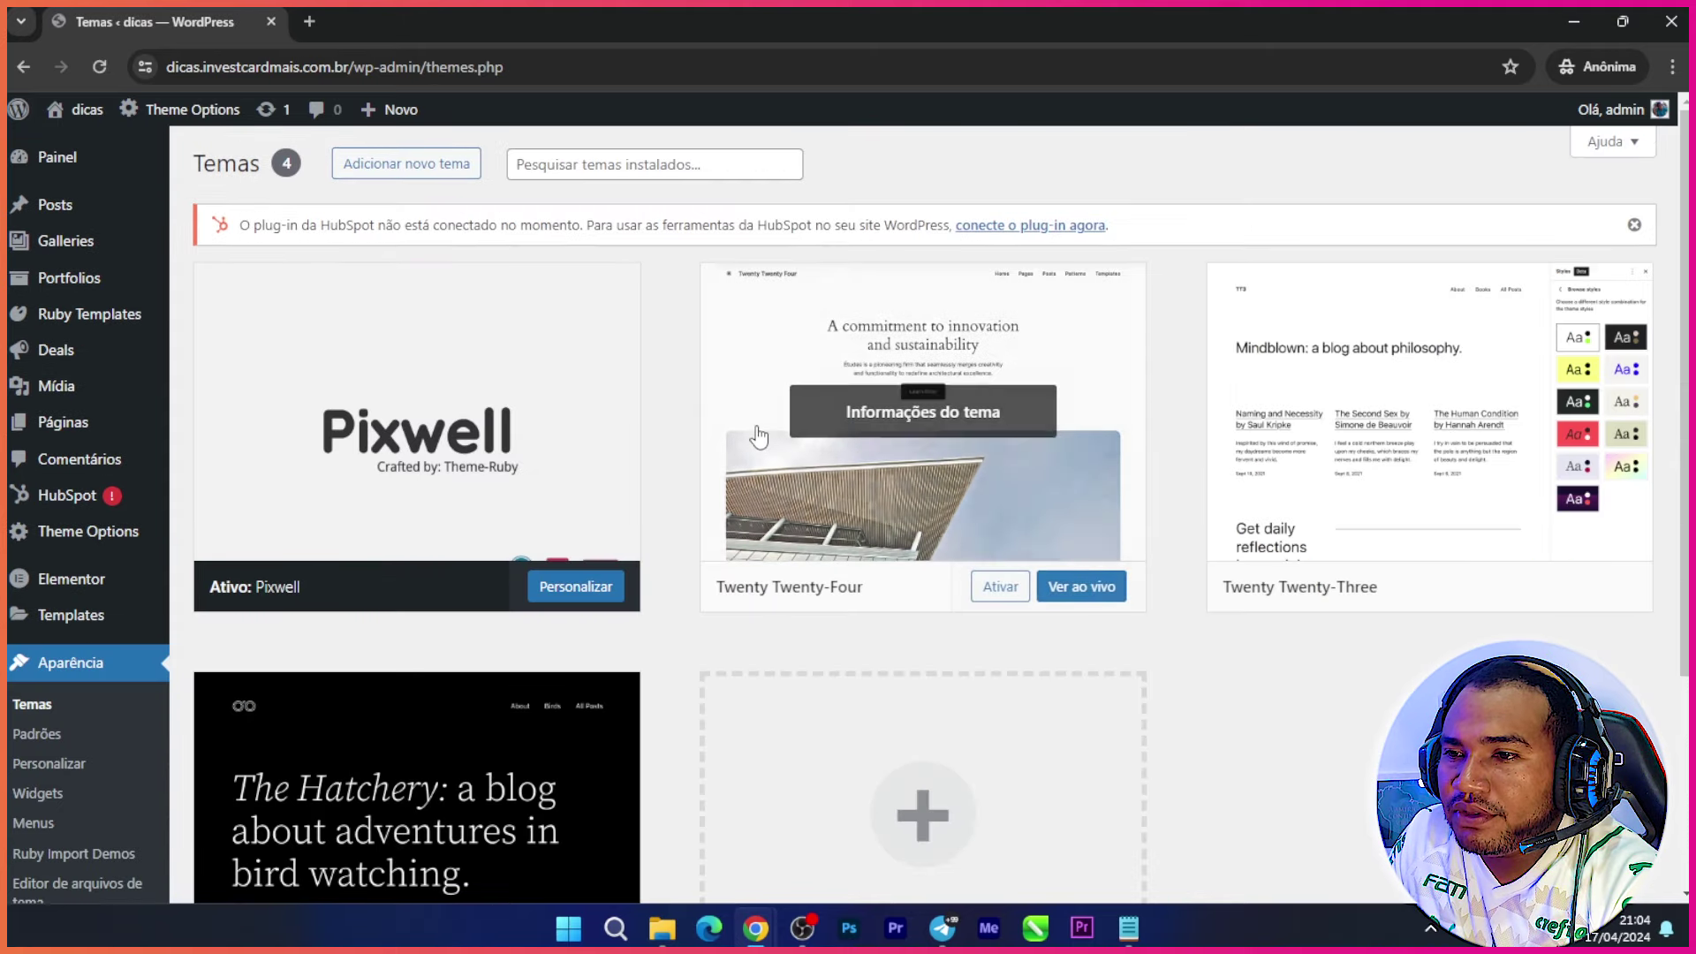
Step: Open Pixwell's Ruby Import Demos page and scroll to the Fashion Concept demo
left_click(553, 512)
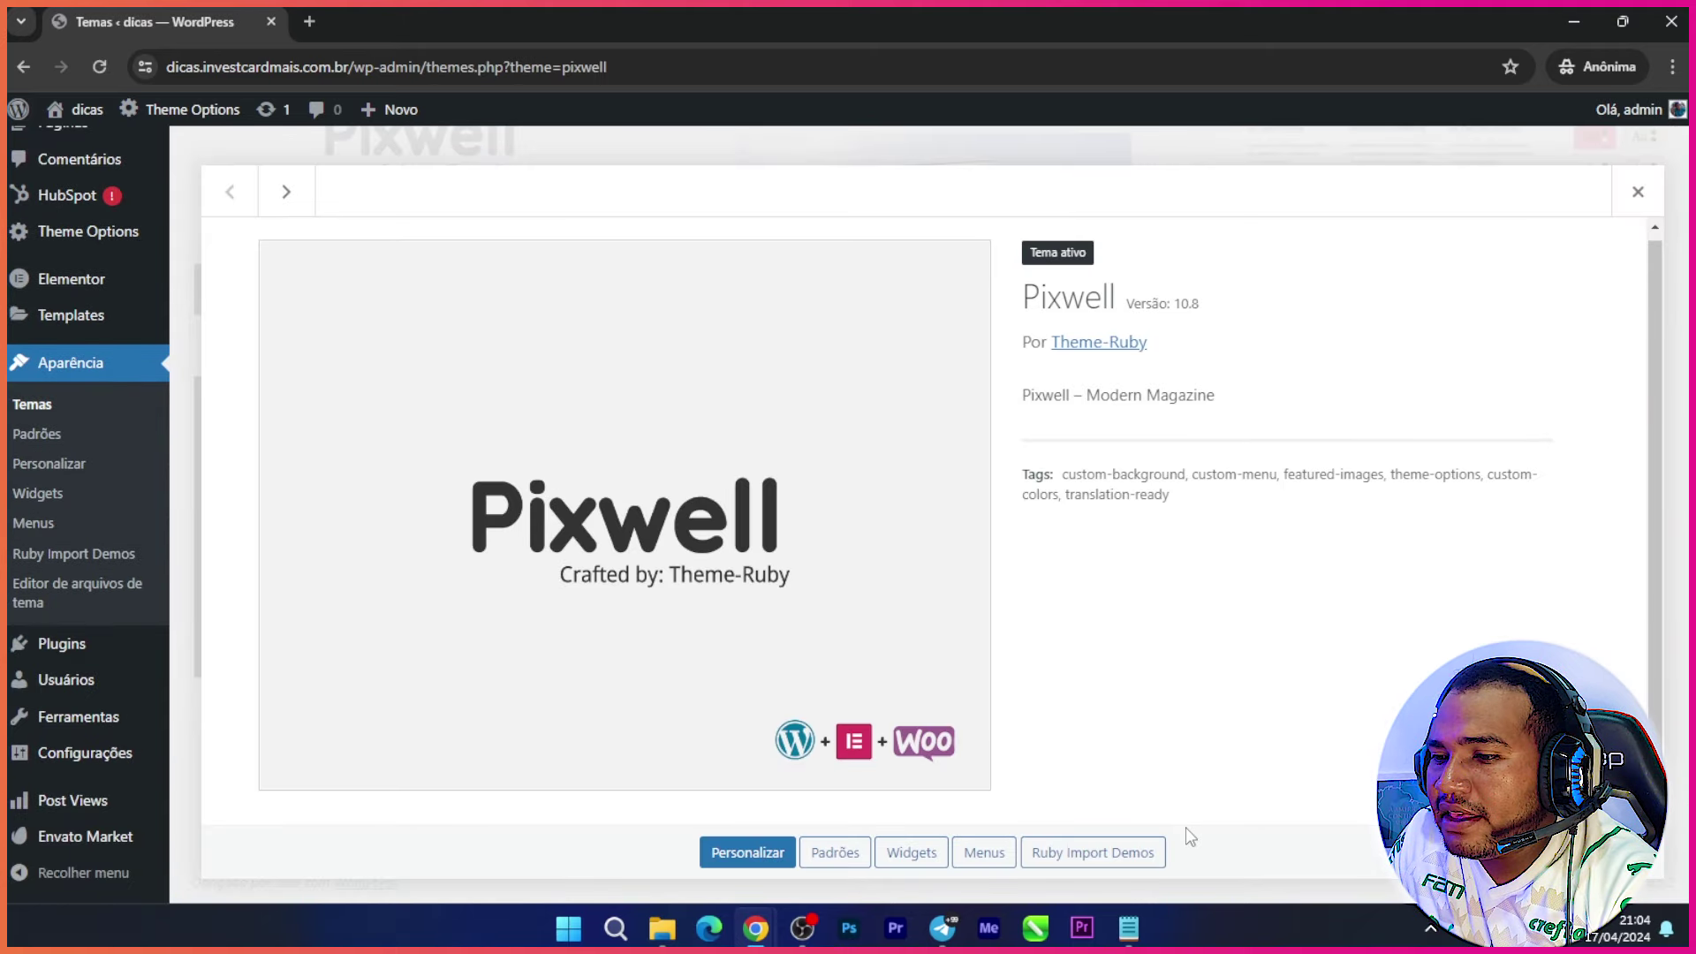
left_click(1079, 855)
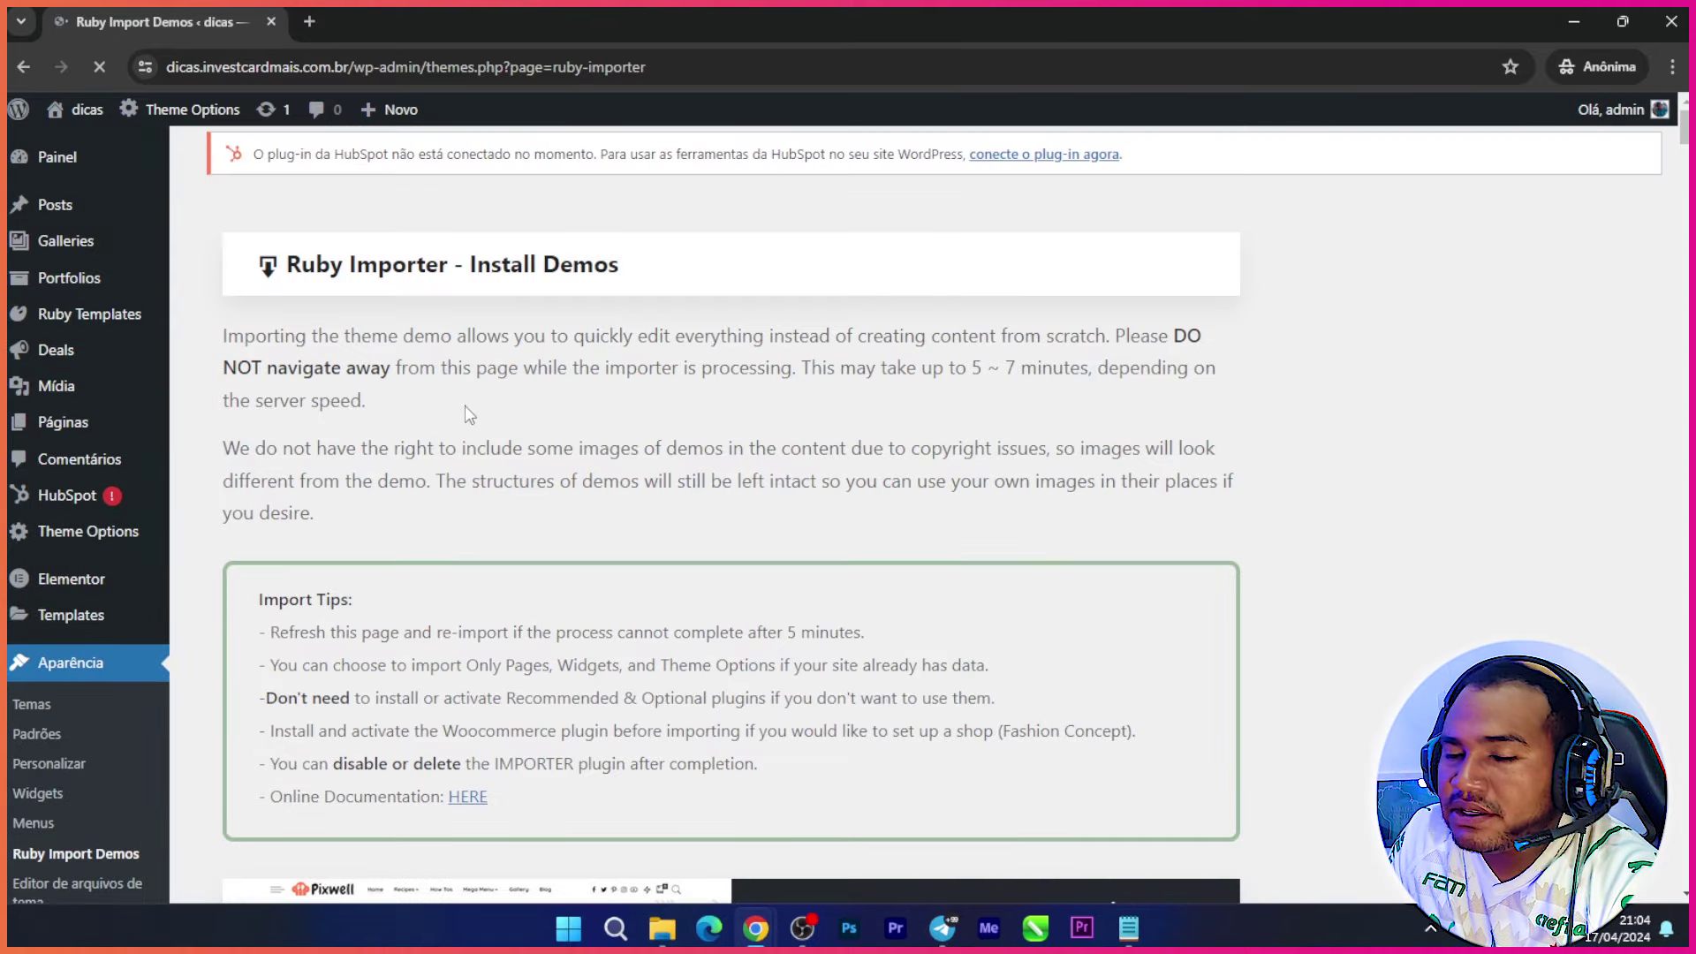
scroll(455, 421, "down", 15)
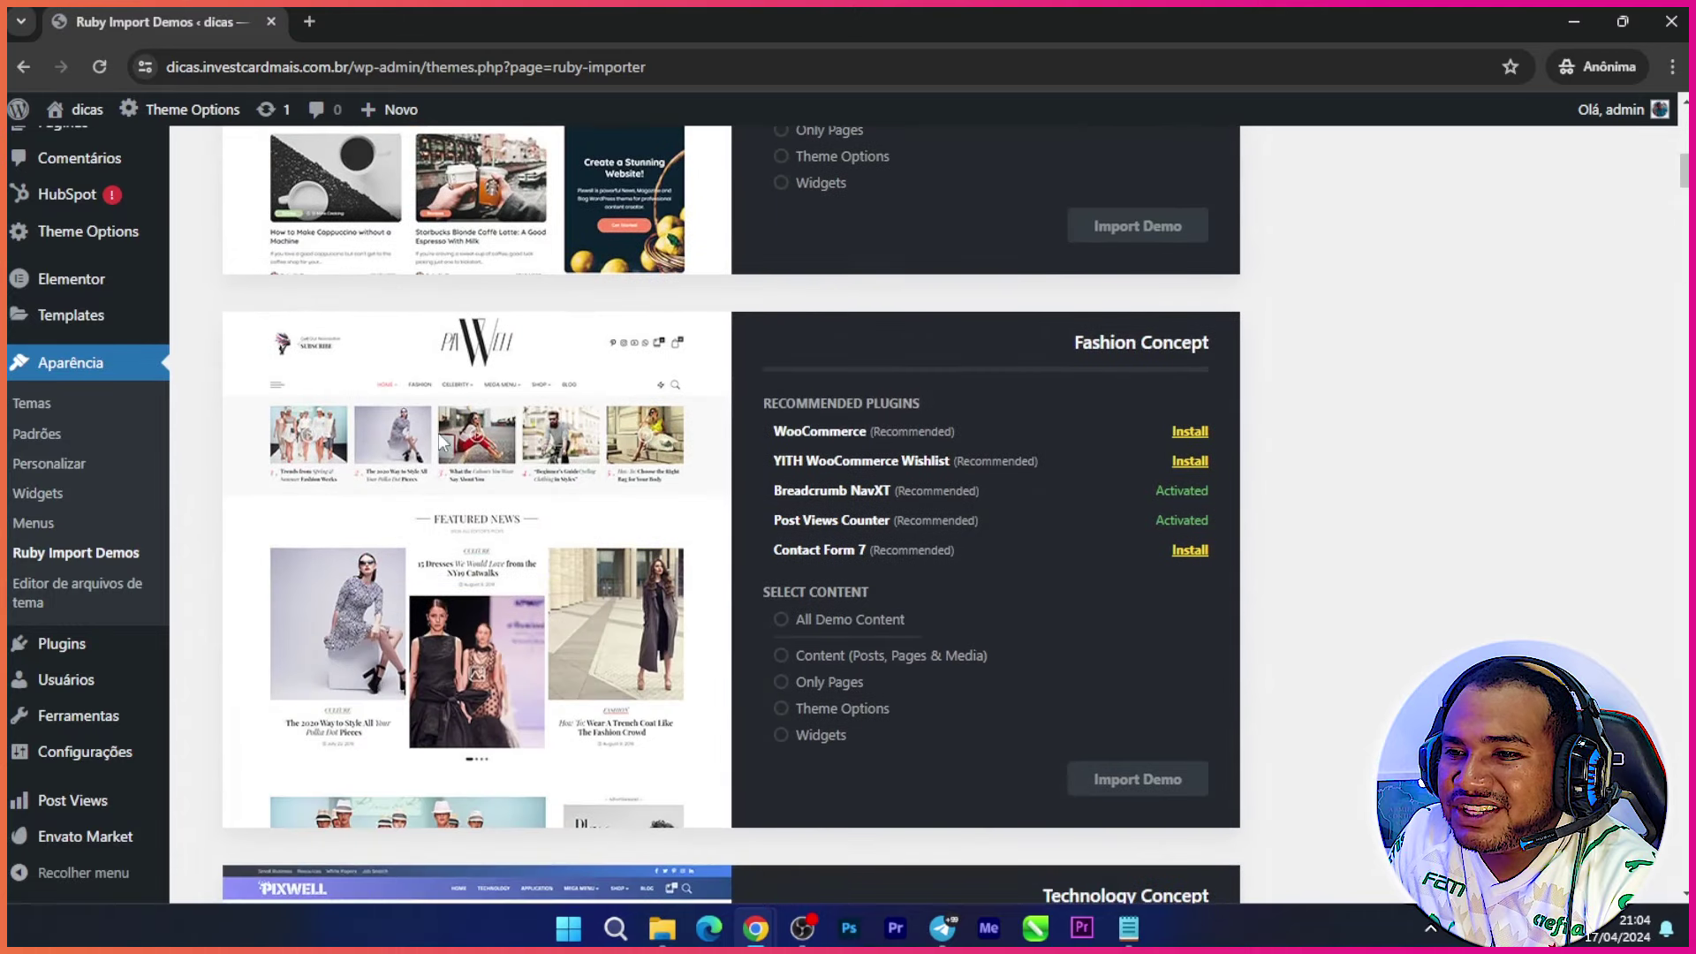
scroll(371, 530, "down", 2)
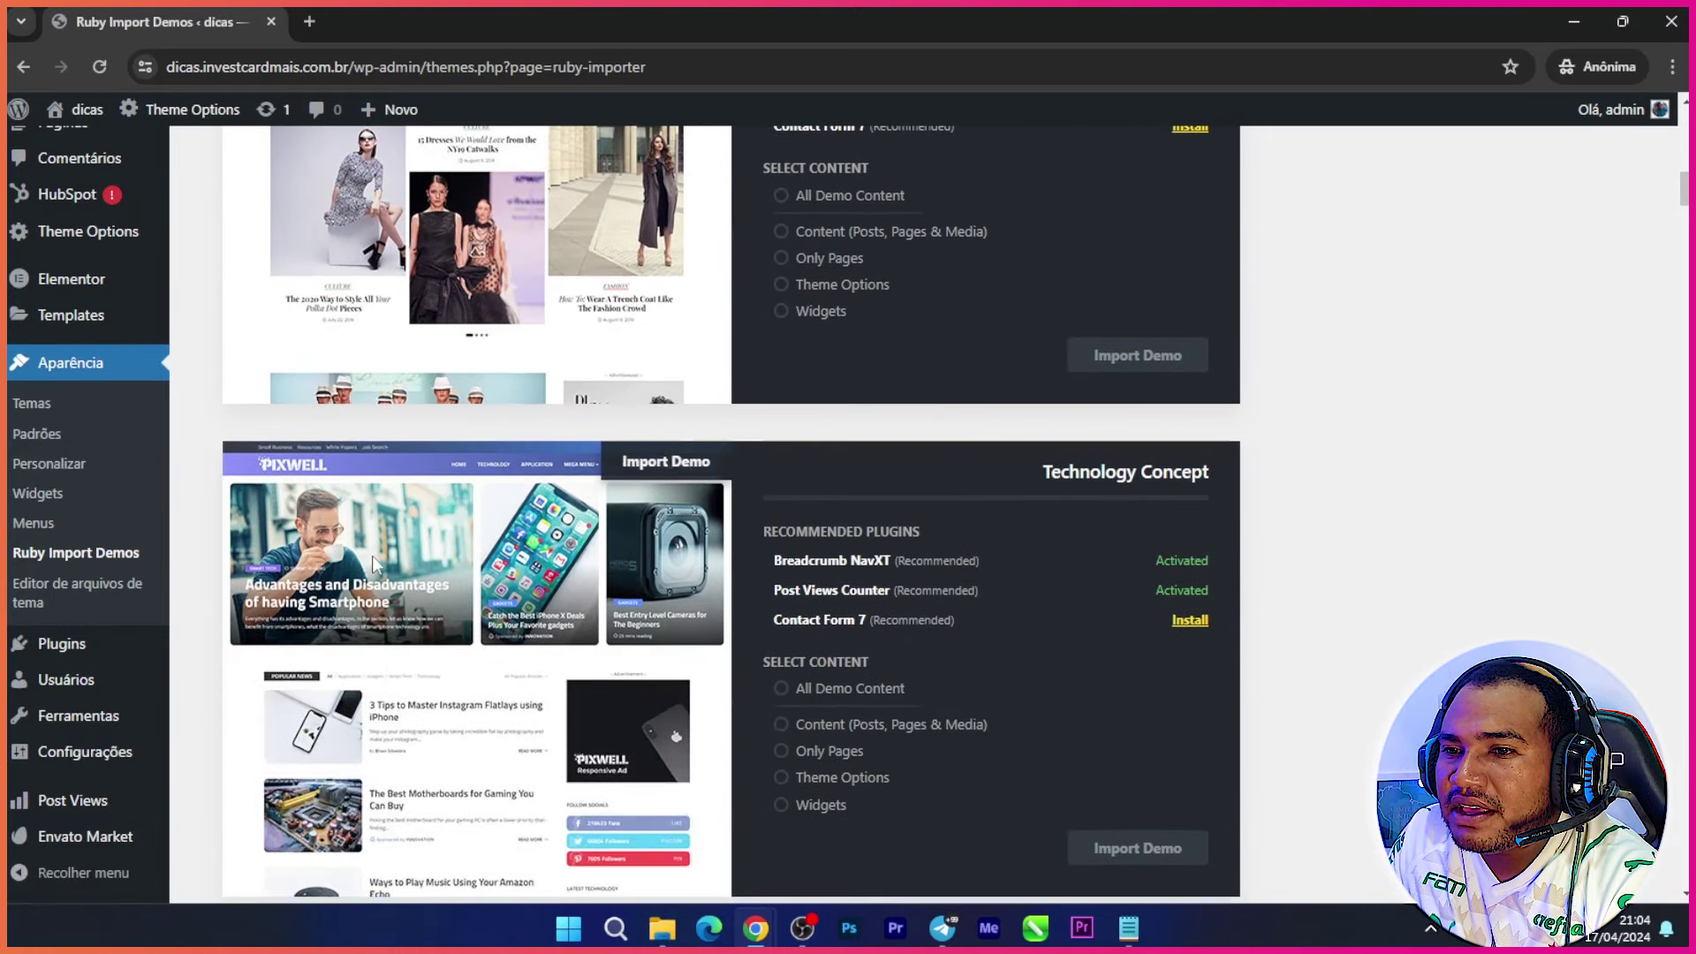
scroll(371, 555, "up", 5)
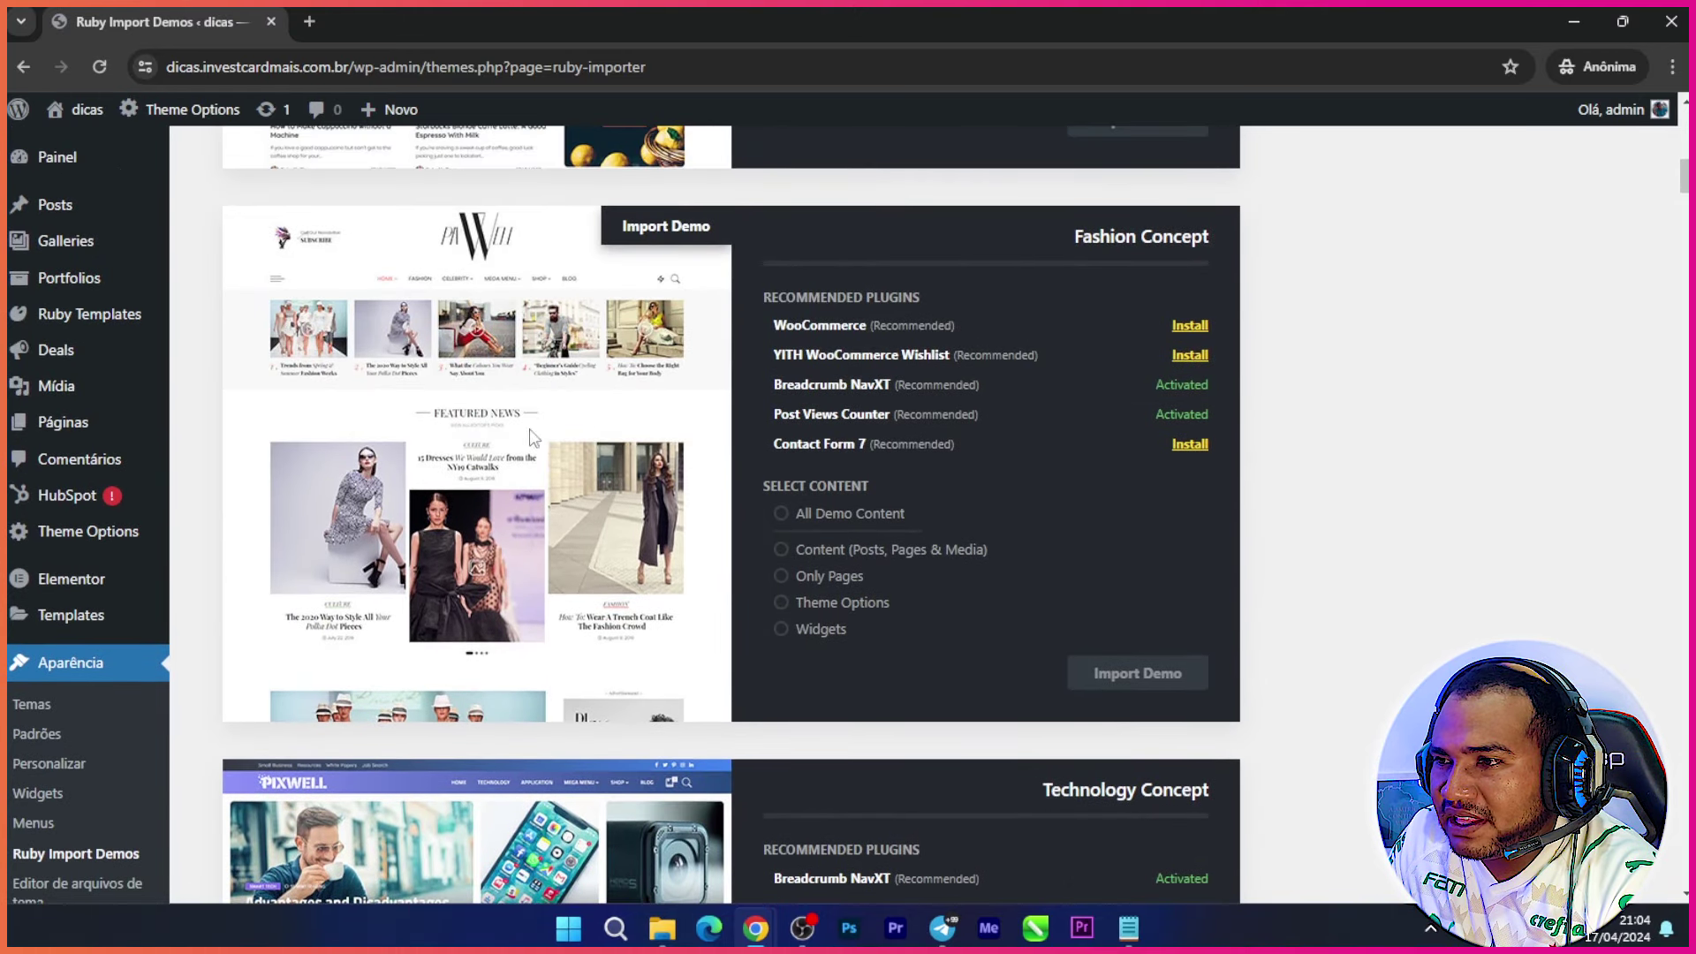
scroll(597, 508, "down", 1)
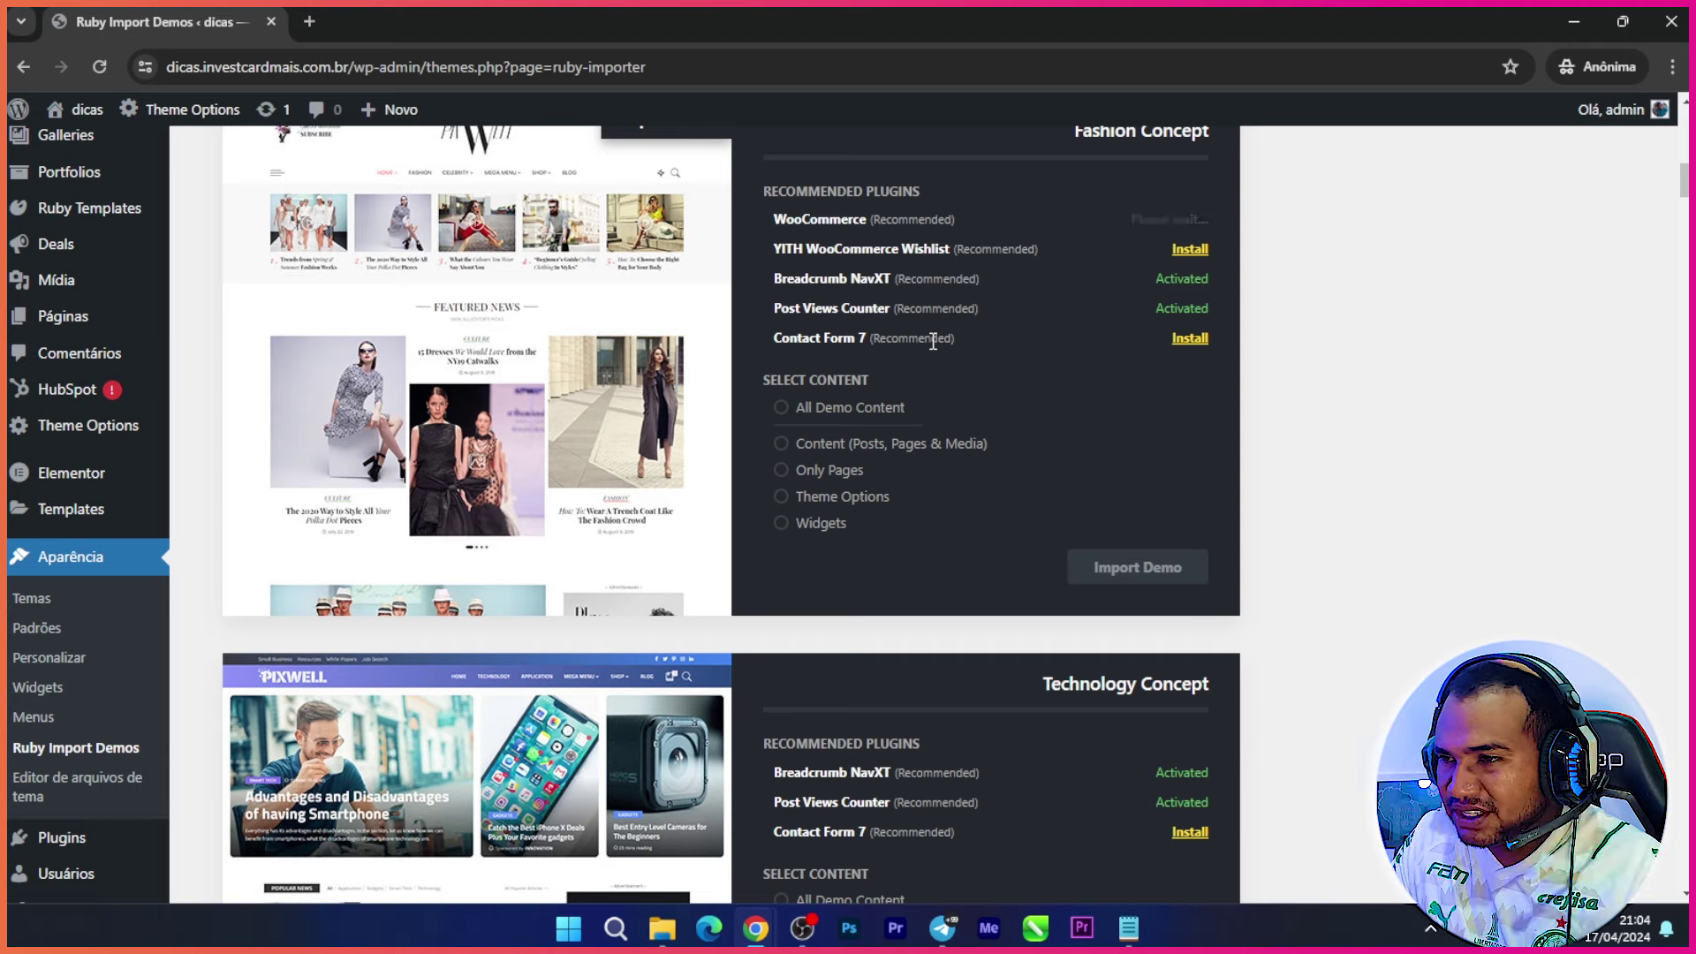
Step: Install and activate YITH WooCommerce Wishlist and Contact Form 7, then tick All Demo Content
left_click(1190, 249)
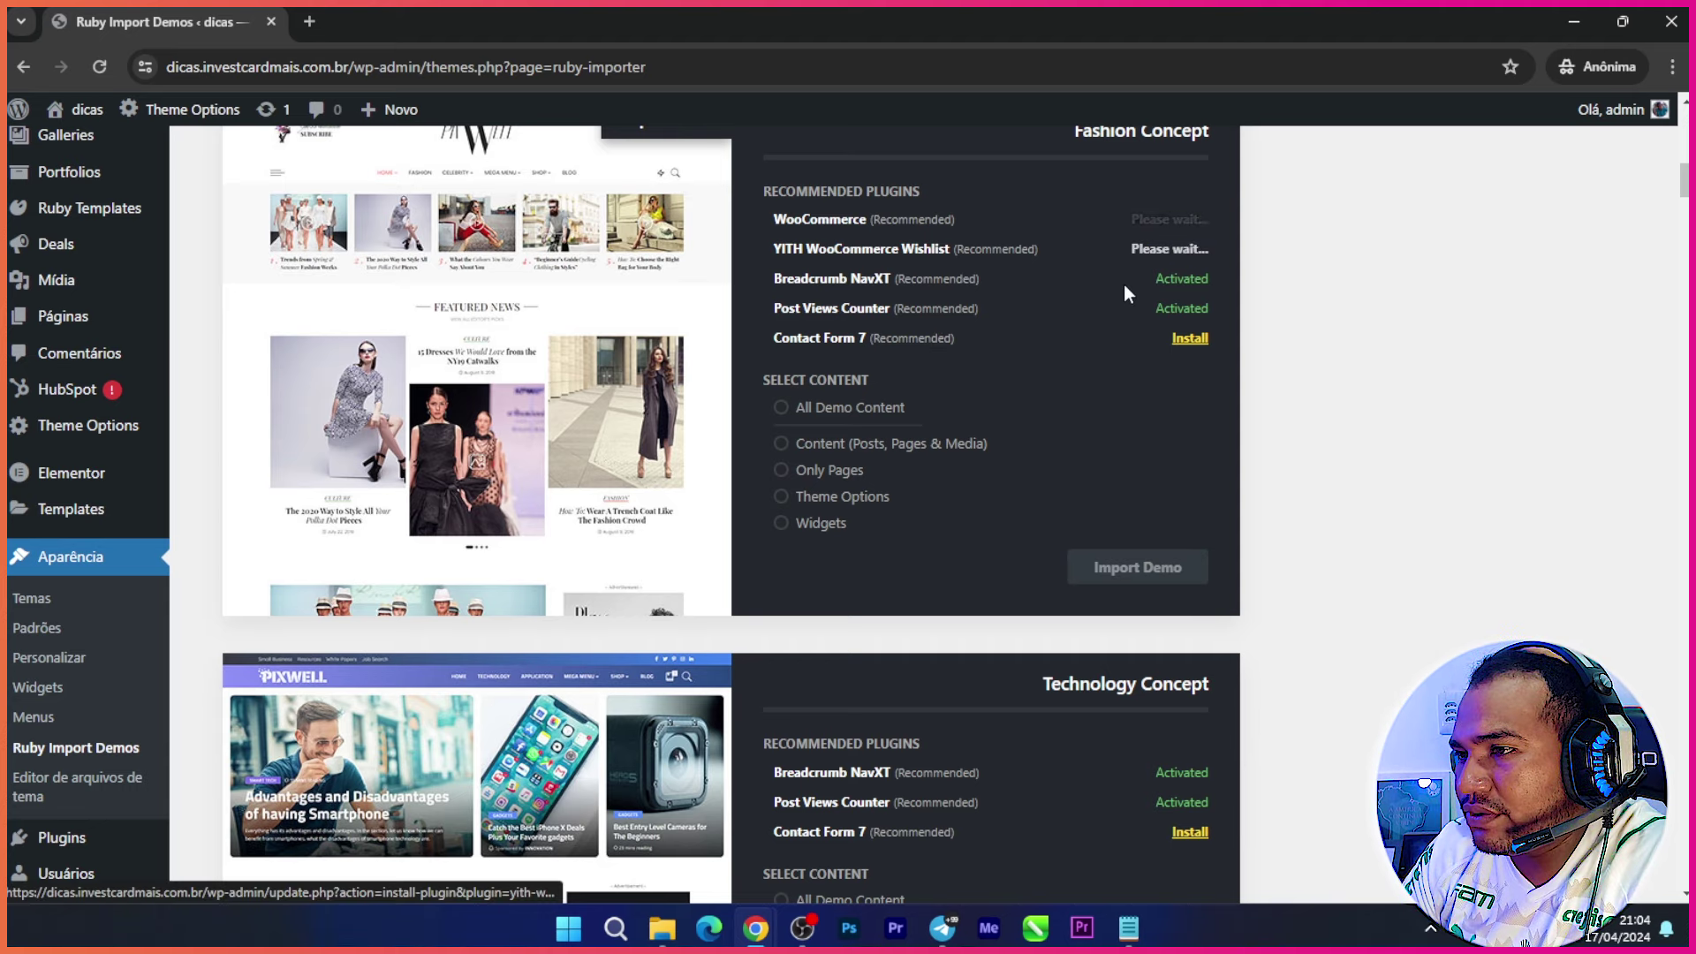
left_click(1190, 338)
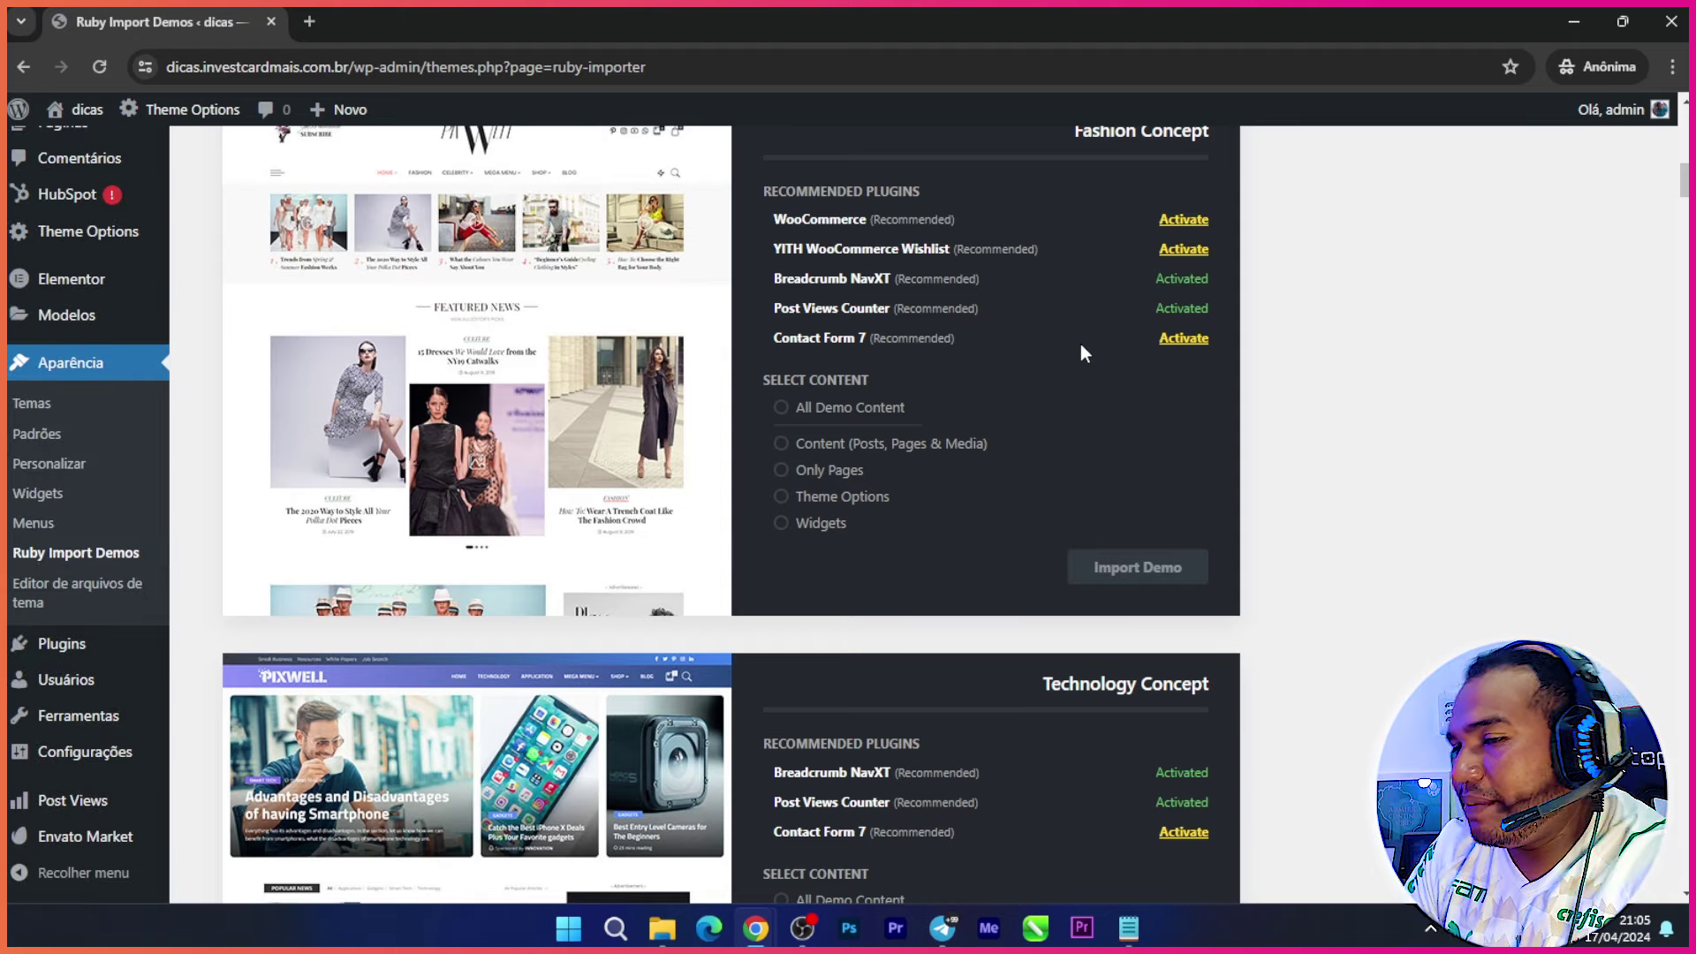
left_click(1184, 339)
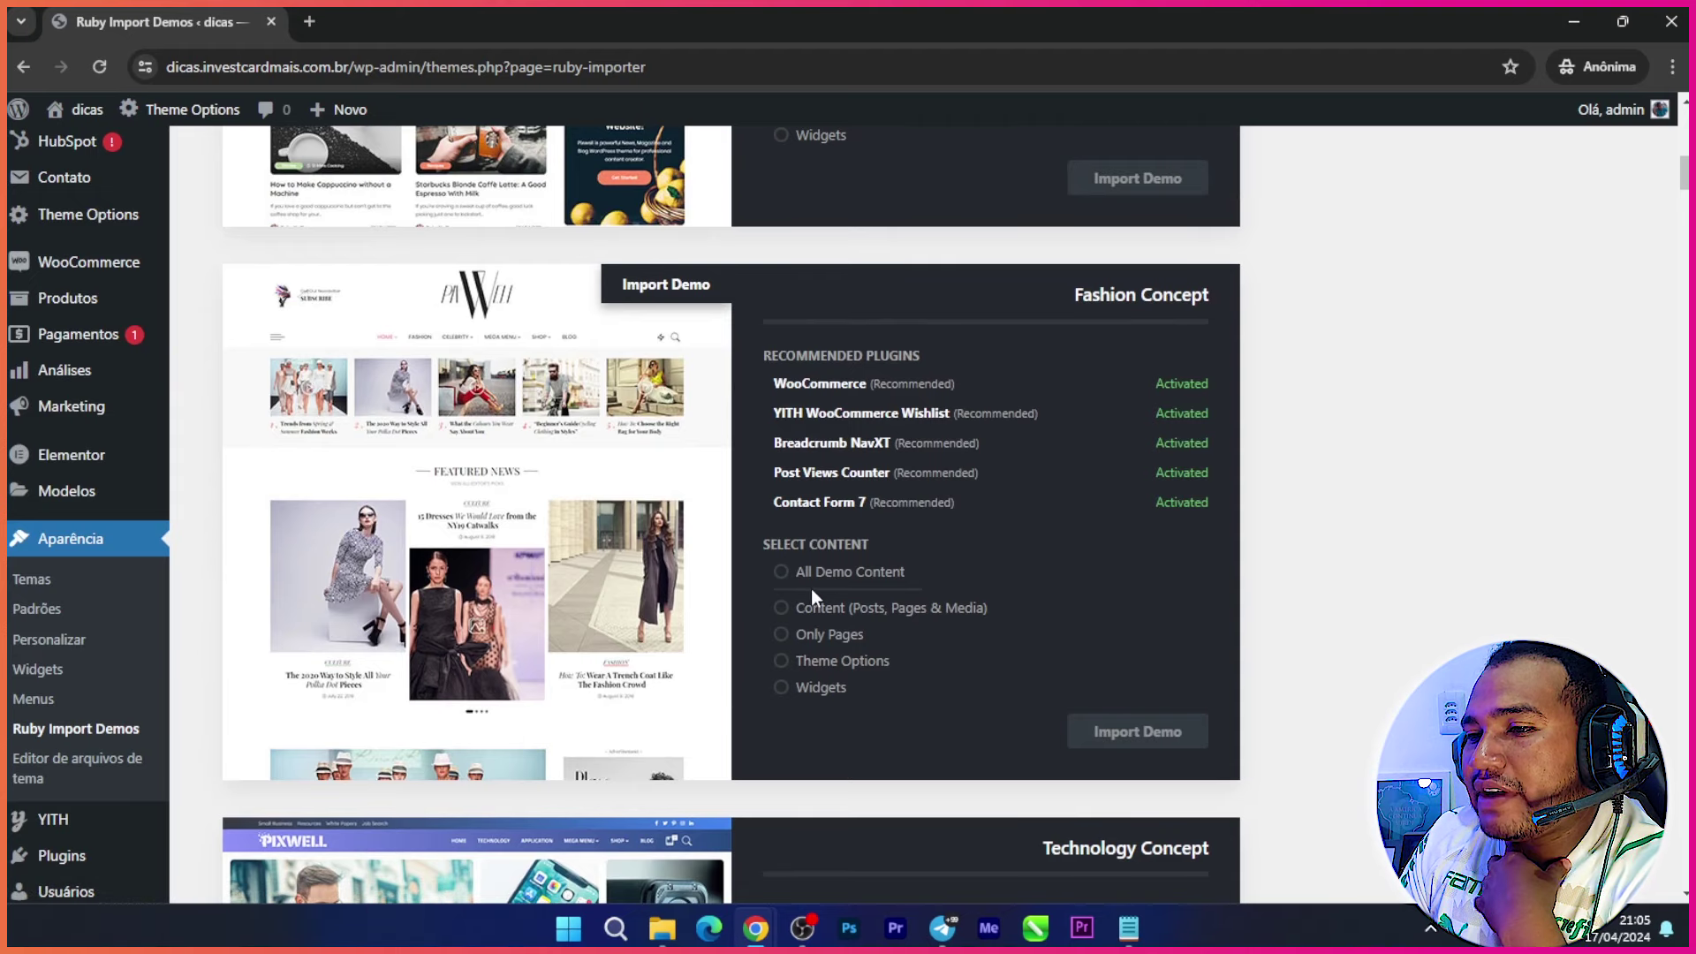
left_click(782, 573)
scroll(883, 561, "down", 1)
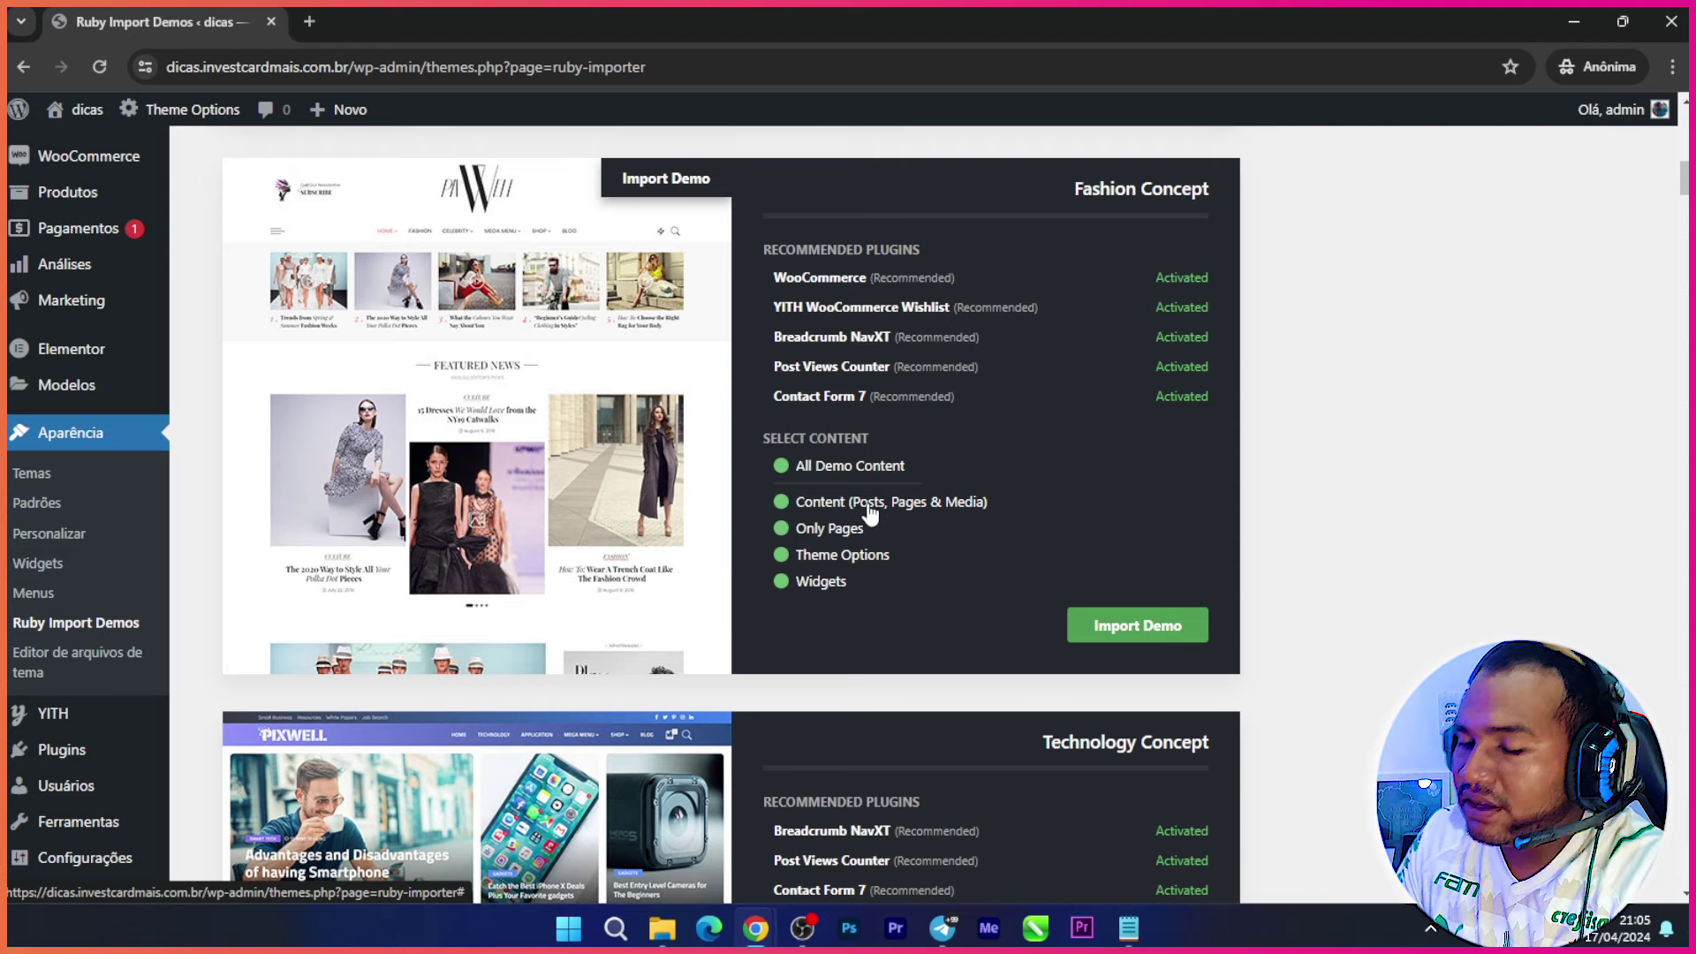
Step: Run and confirm the Fashion Concept demo import, then select the site's base URL in the address bar
left_click(1145, 627)
left_click(923, 202)
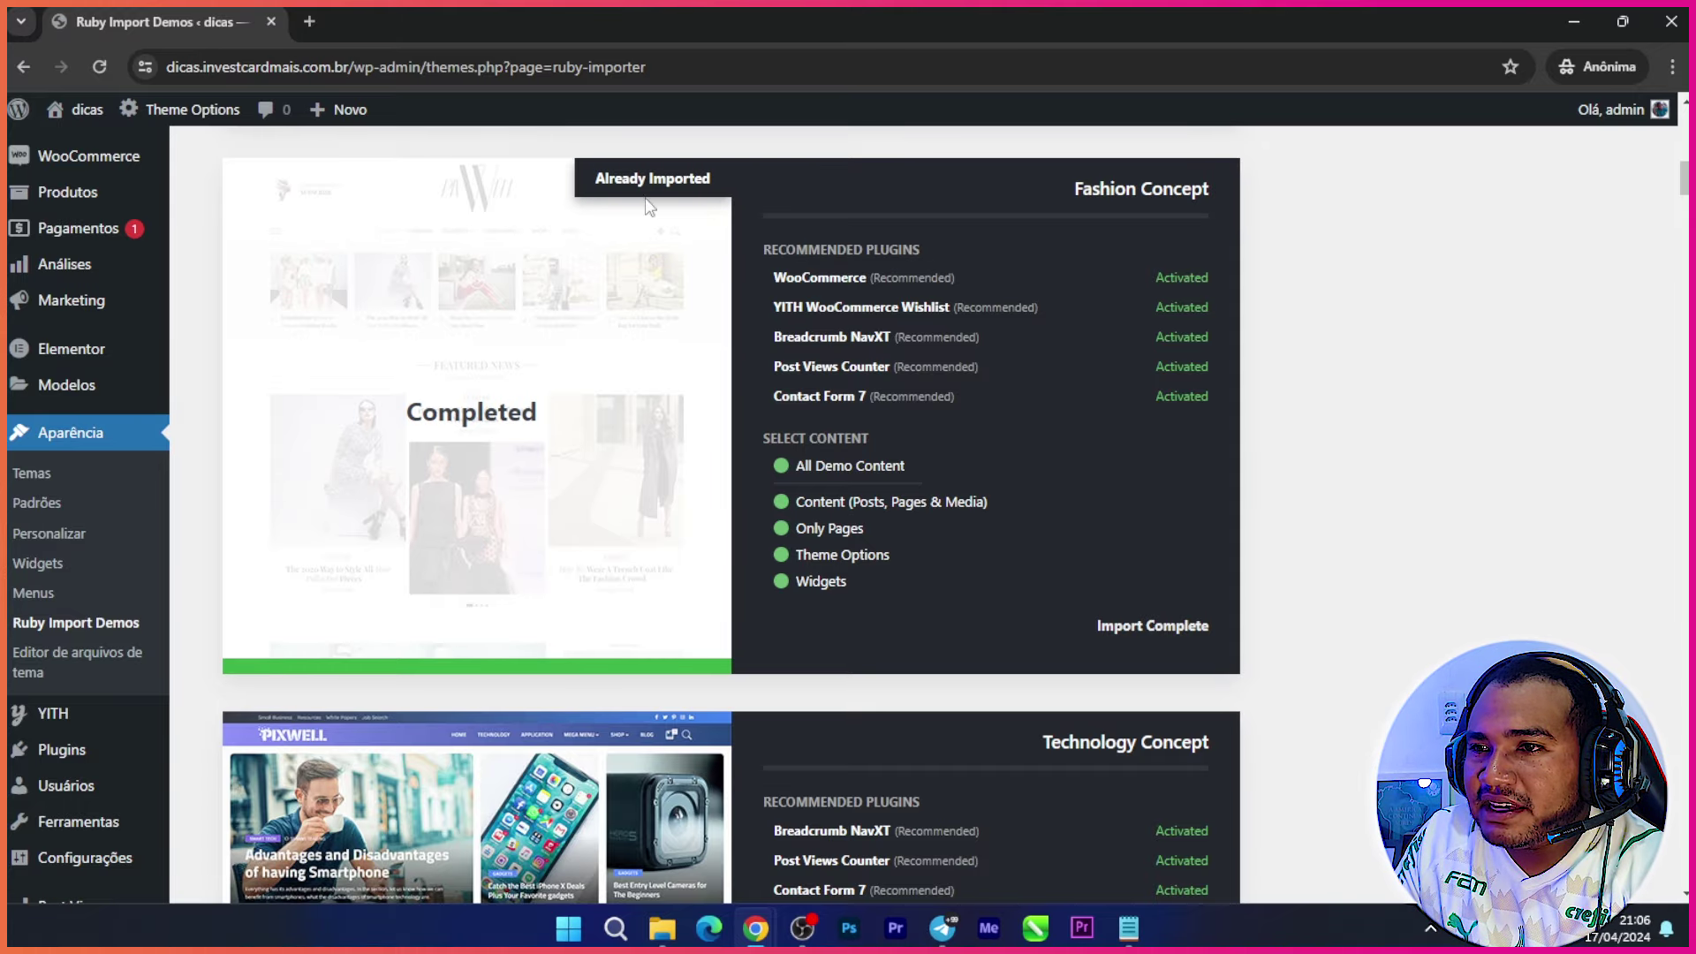
scroll(541, 439, "down", 5)
scroll(338, 381, "up", 20)
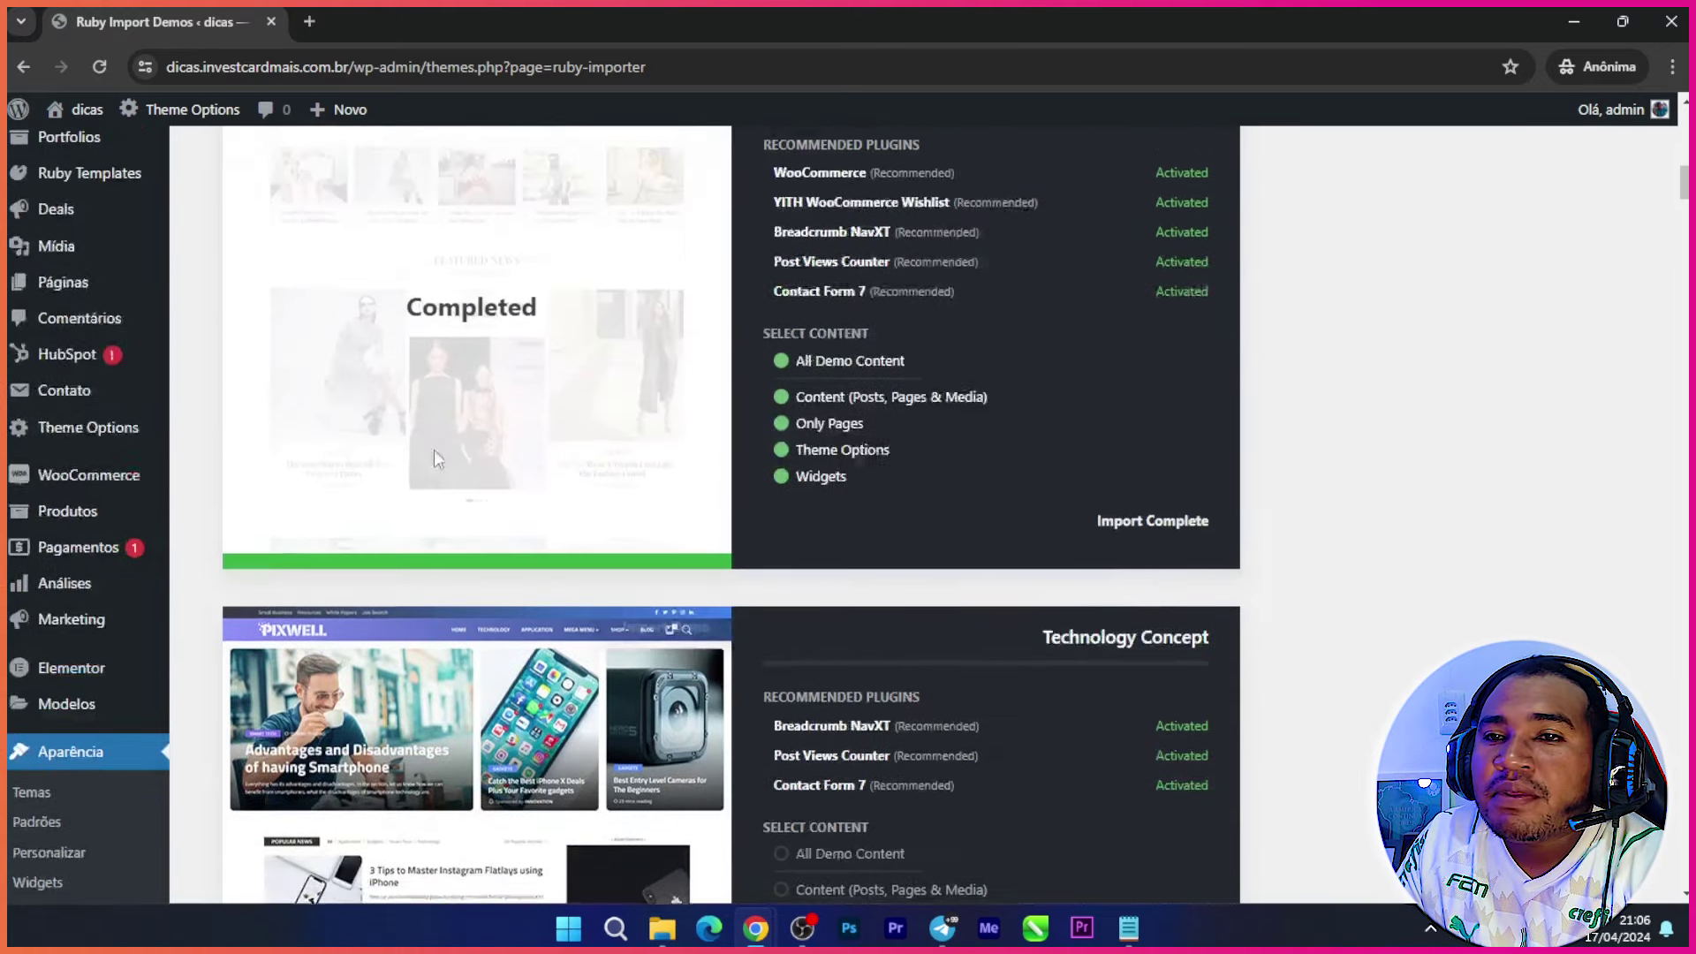
scroll(339, 381, "up", 1)
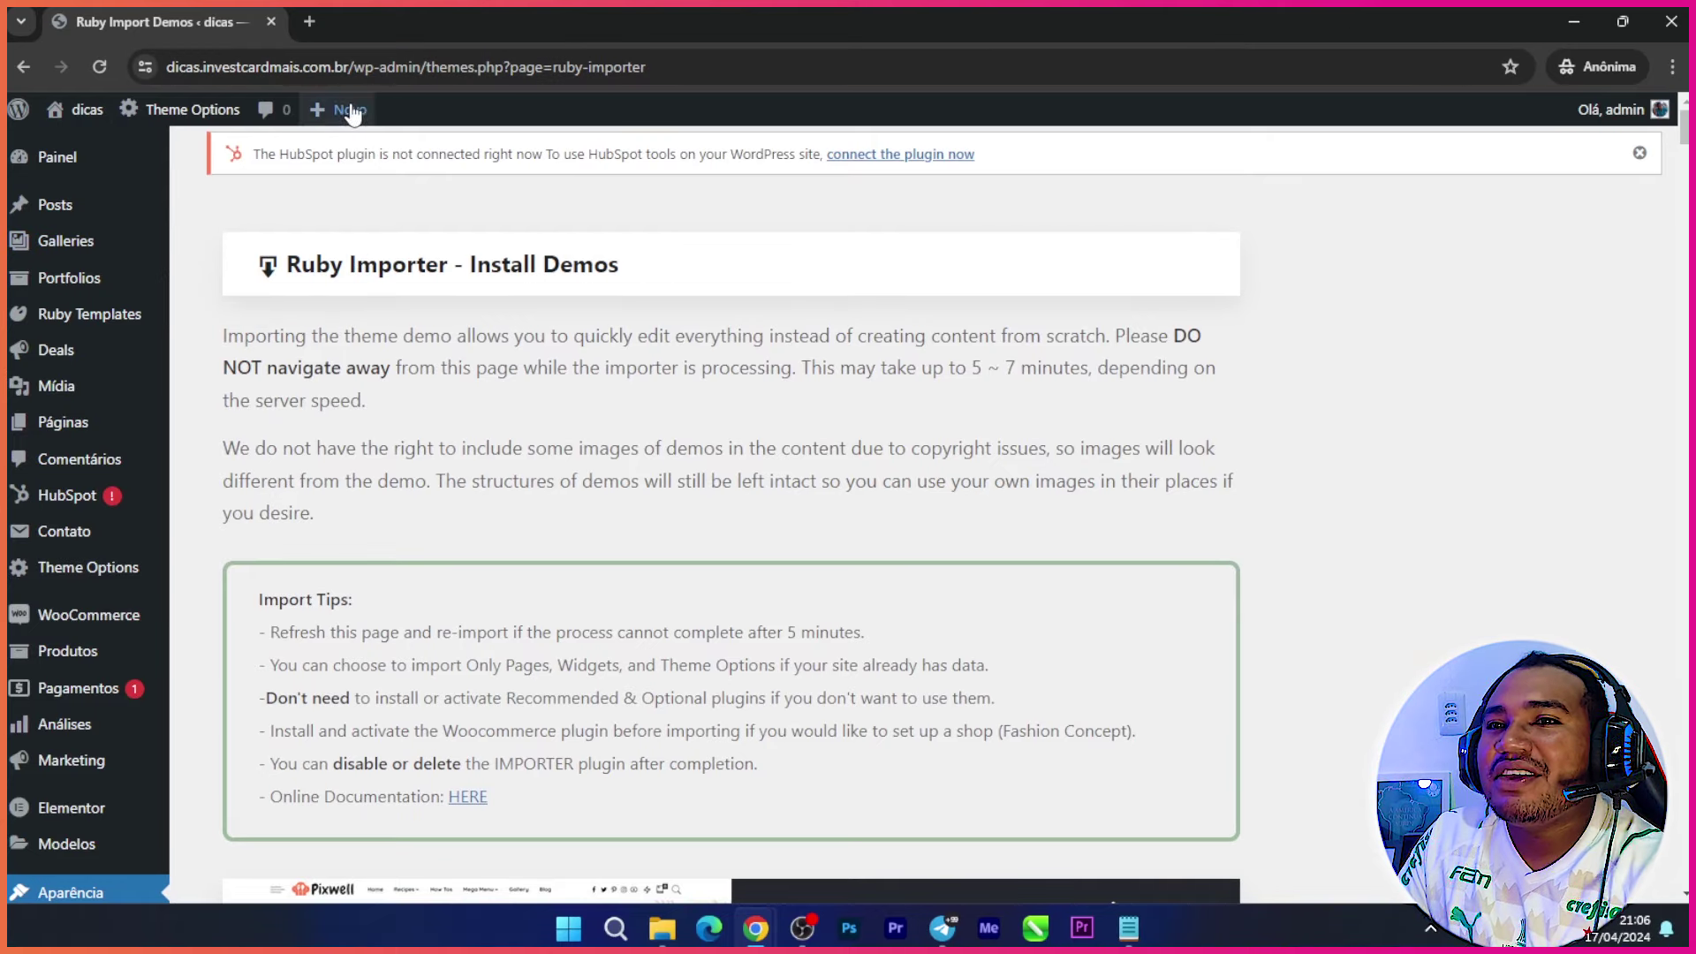
left_click_drag(349, 63, 166, 67)
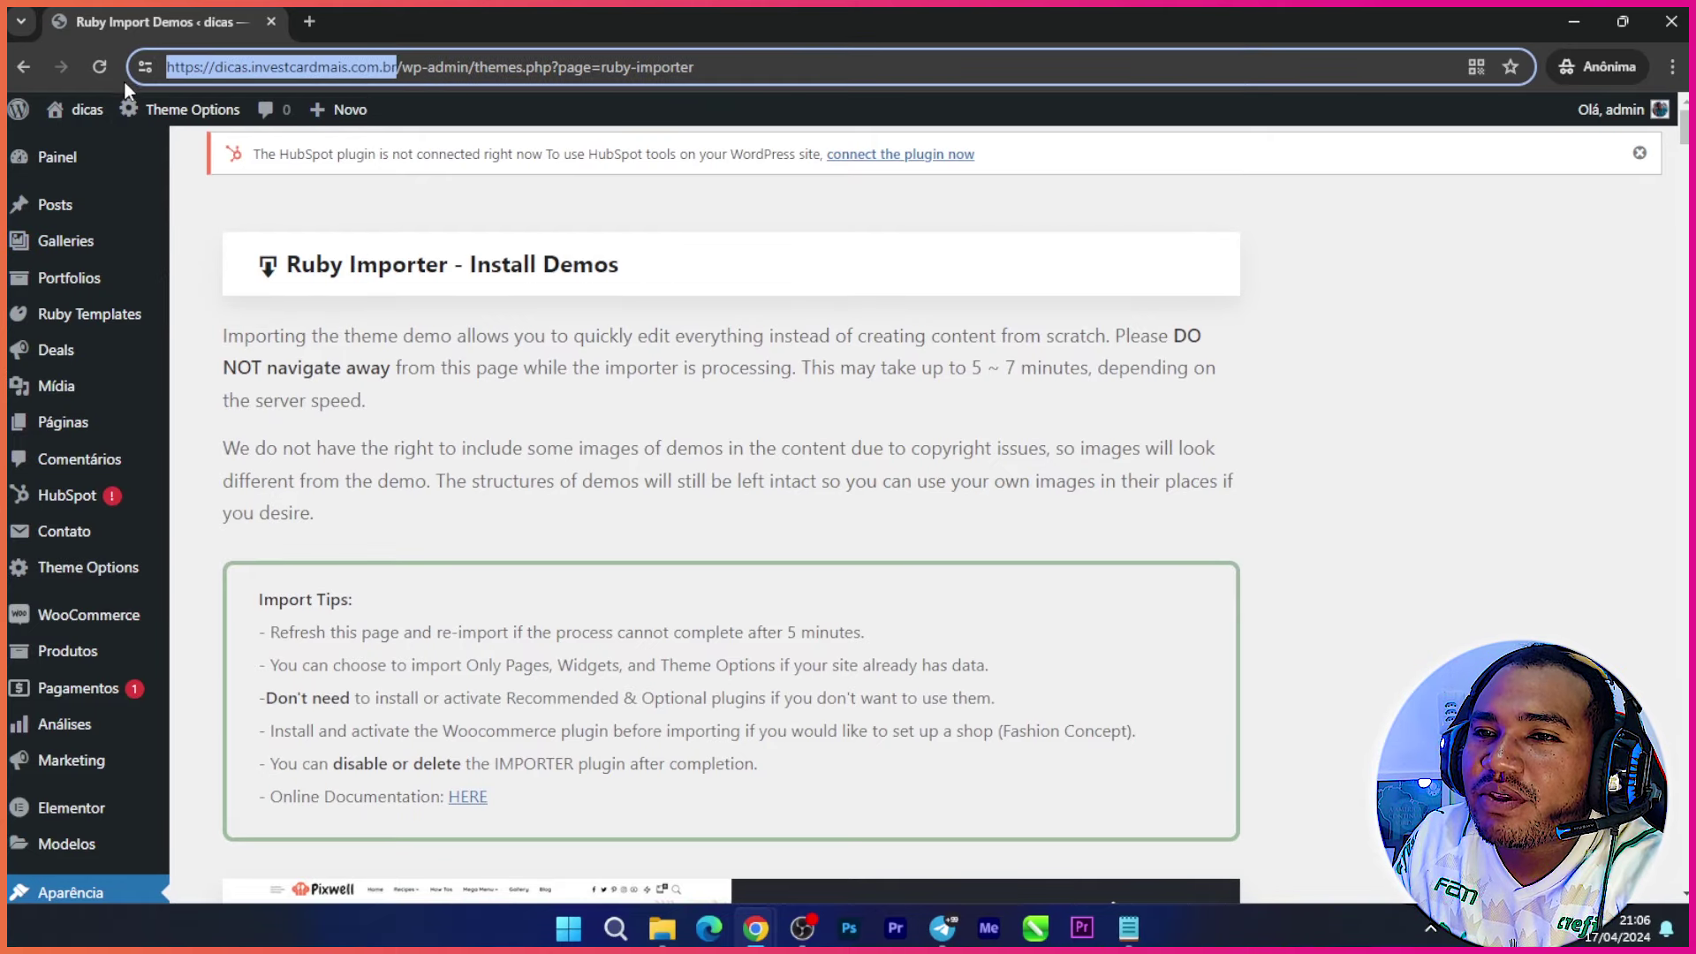
mouse_move(220, 110)
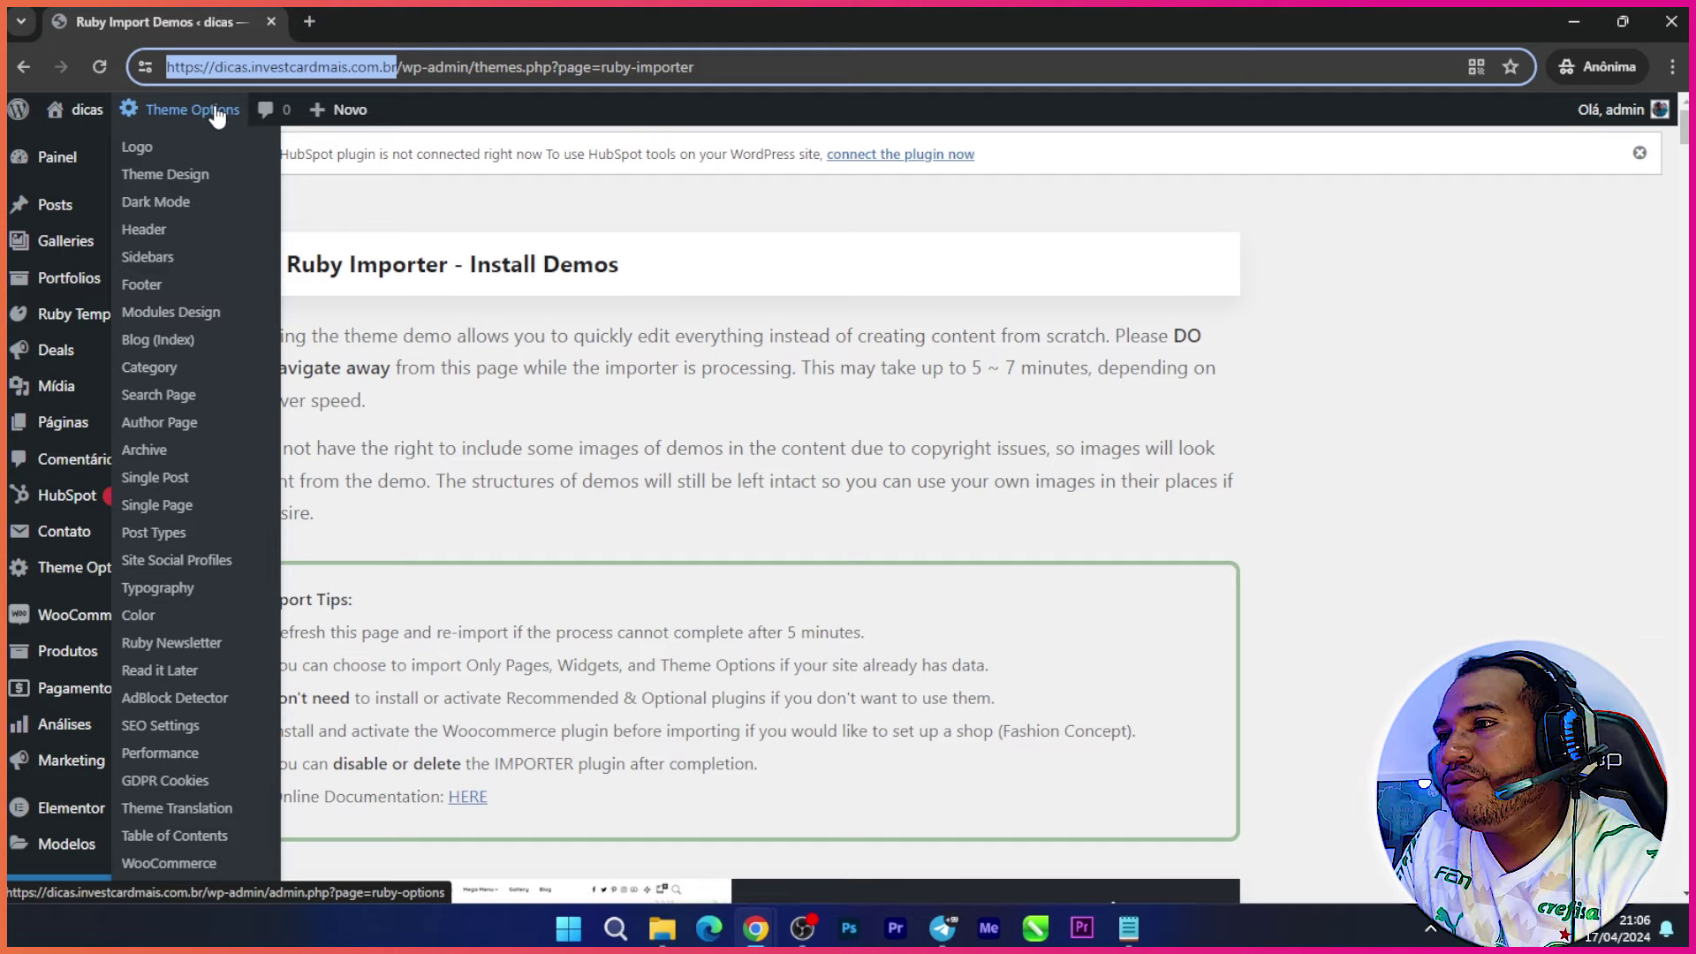
Step: Load the site's front page in a new private tab using the copied URL
left_click(309, 23)
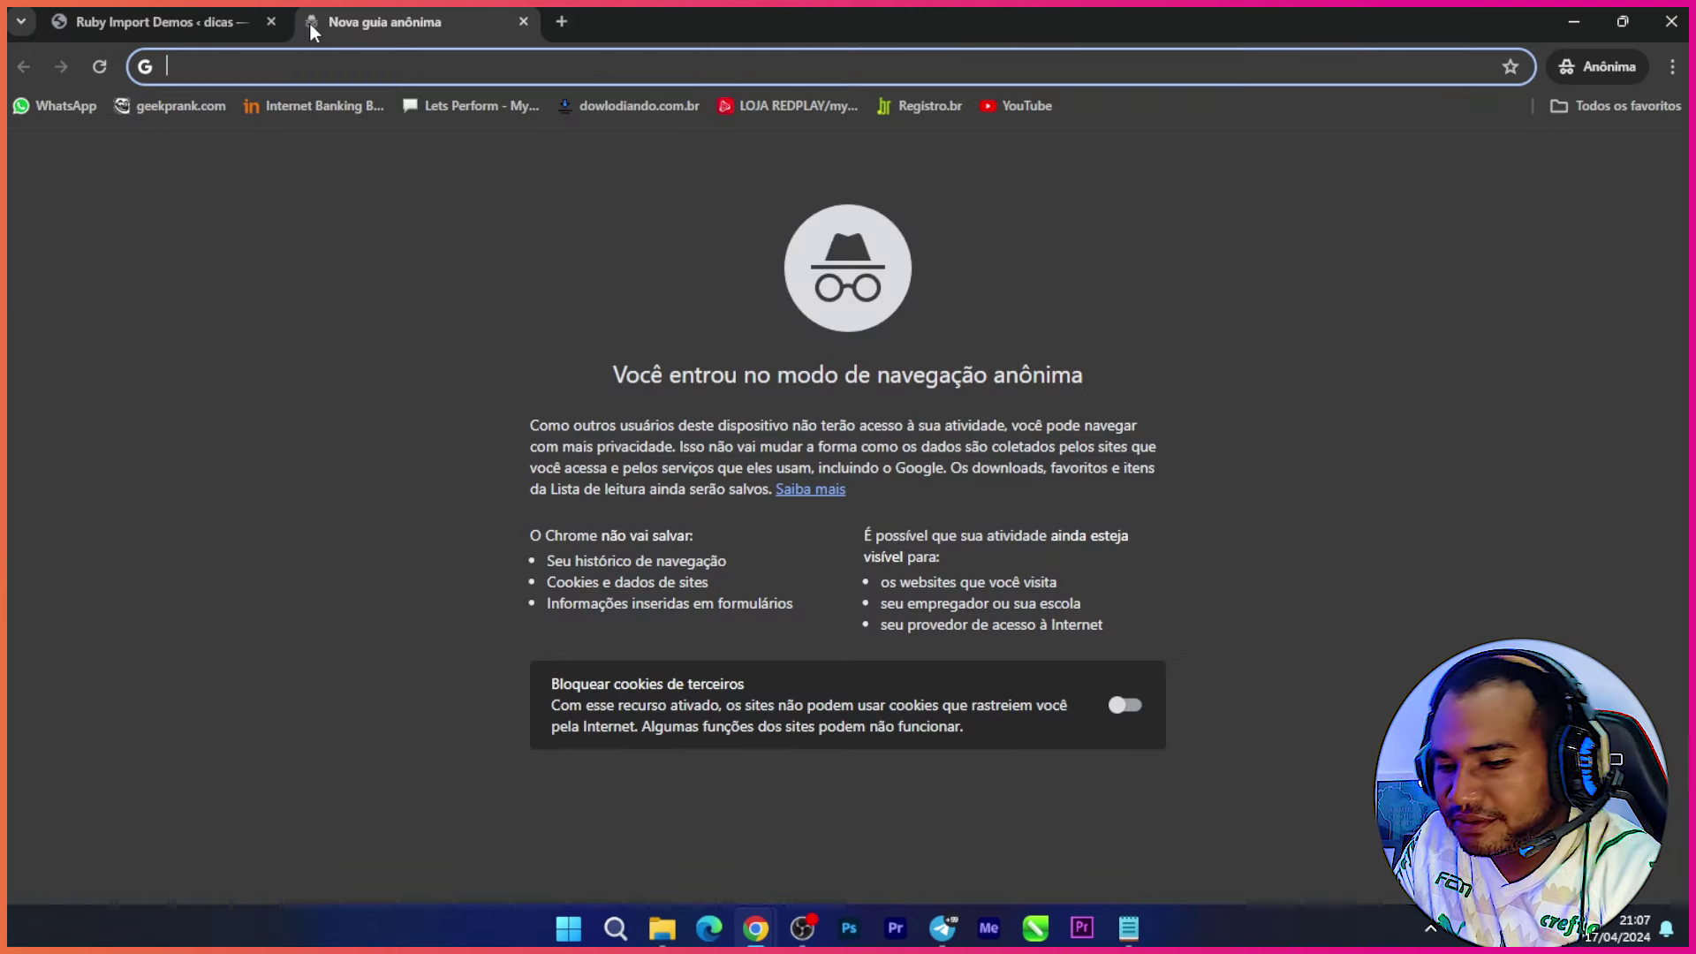
type("dicas.investcardmais.com.br")
key("Return")
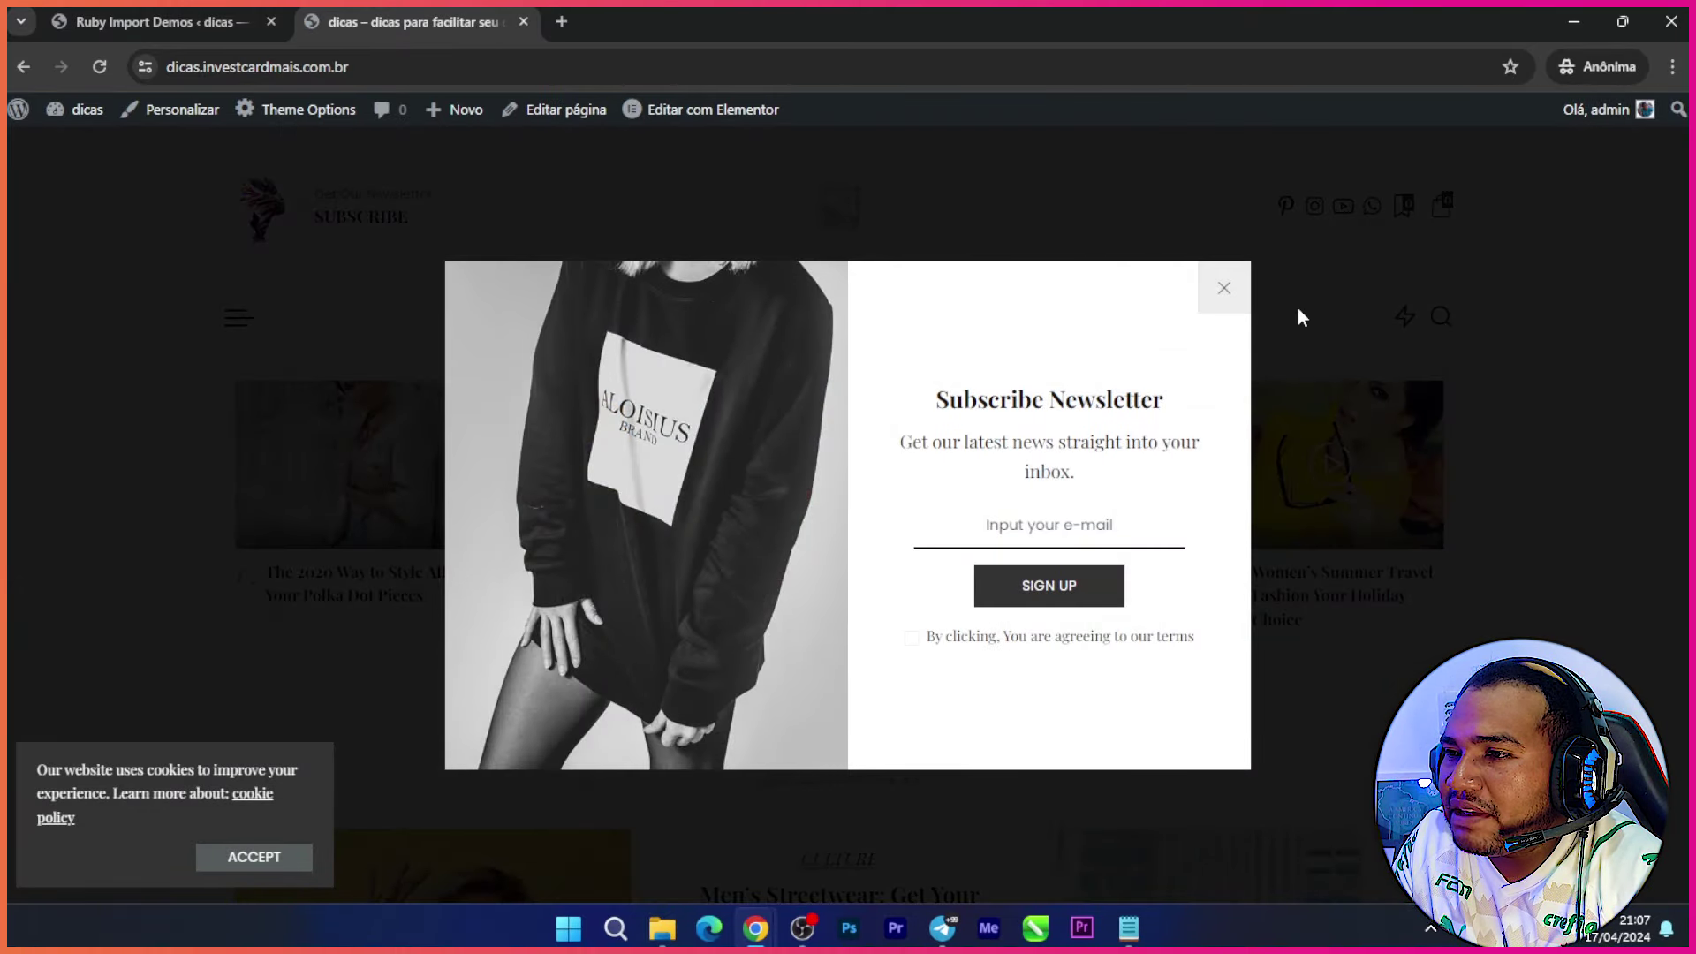
Step: Close the newsletter popup and browse the live Fashion demo front page
left_click(1224, 288)
scroll(446, 385, "down", 3)
scroll(439, 396, "down", 20)
scroll(404, 405, "down", 15)
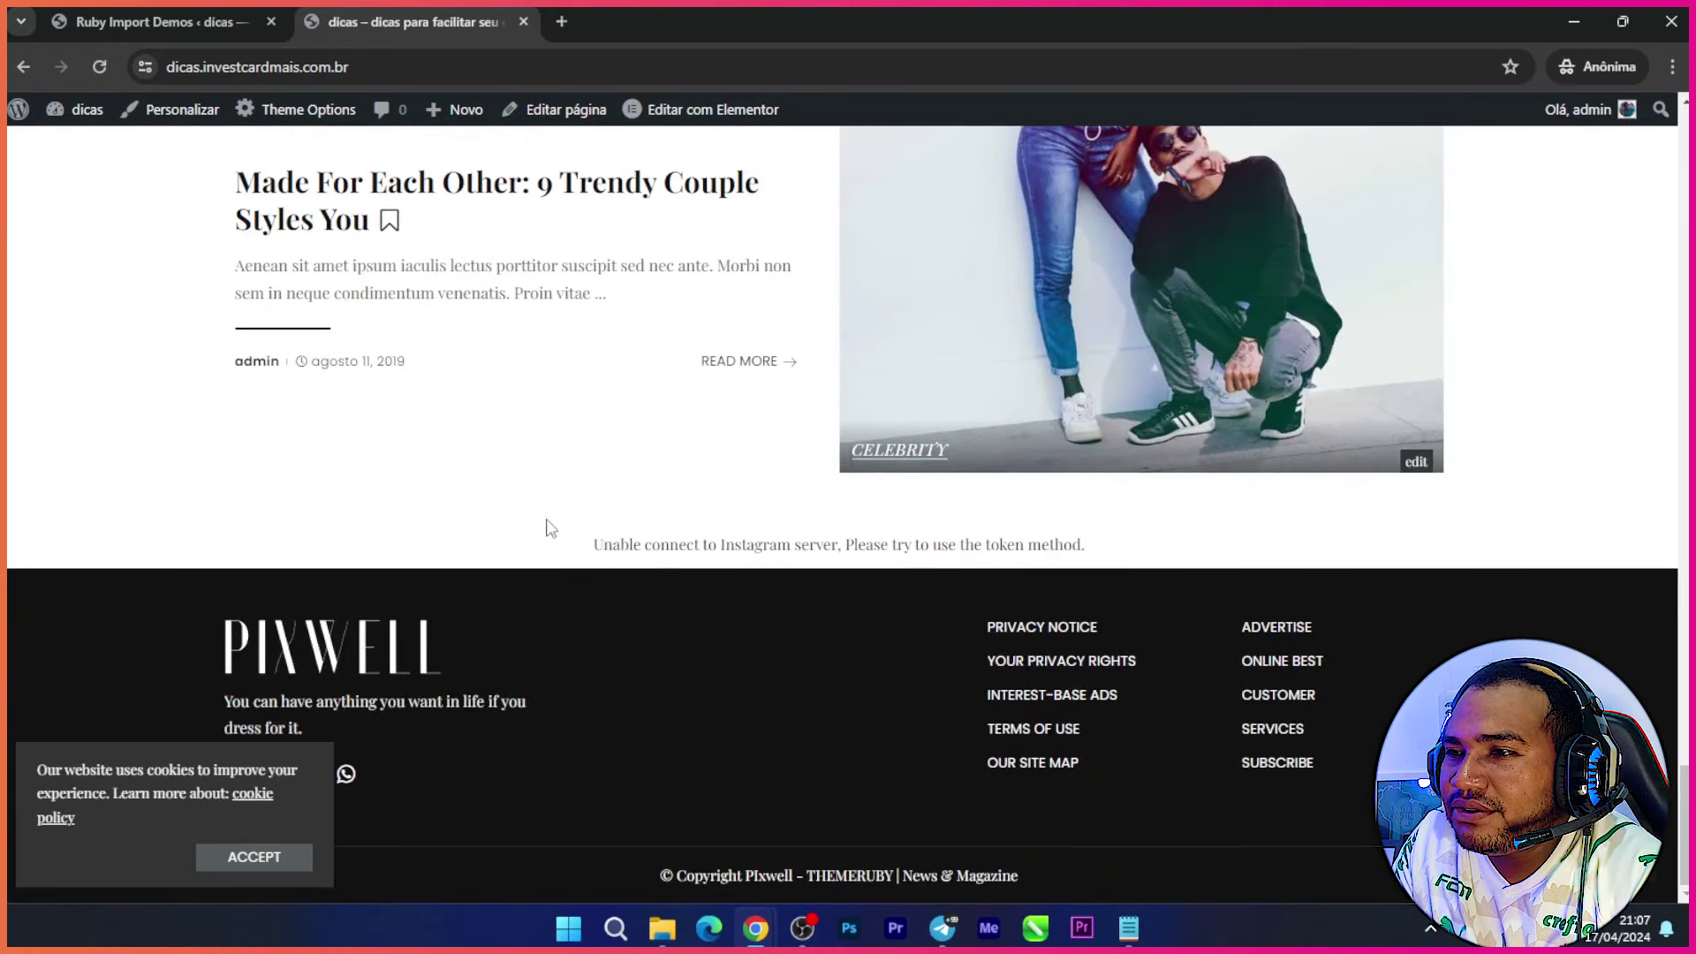
scroll(618, 494, "up", 15)
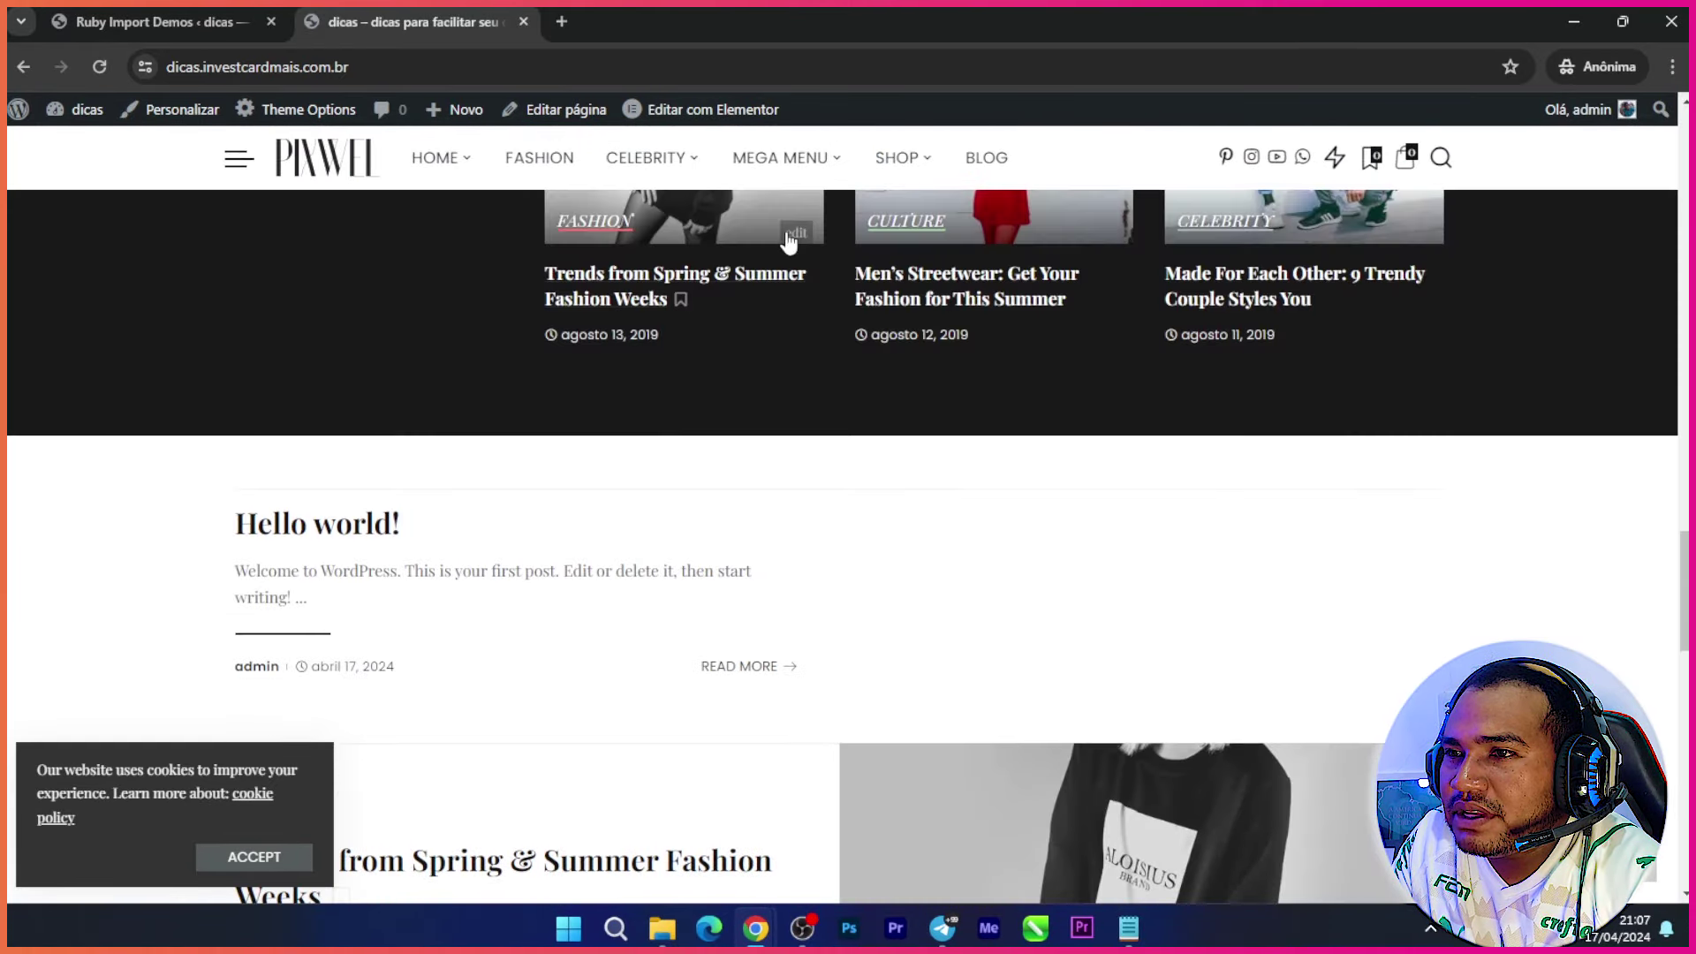
mouse_move(782, 163)
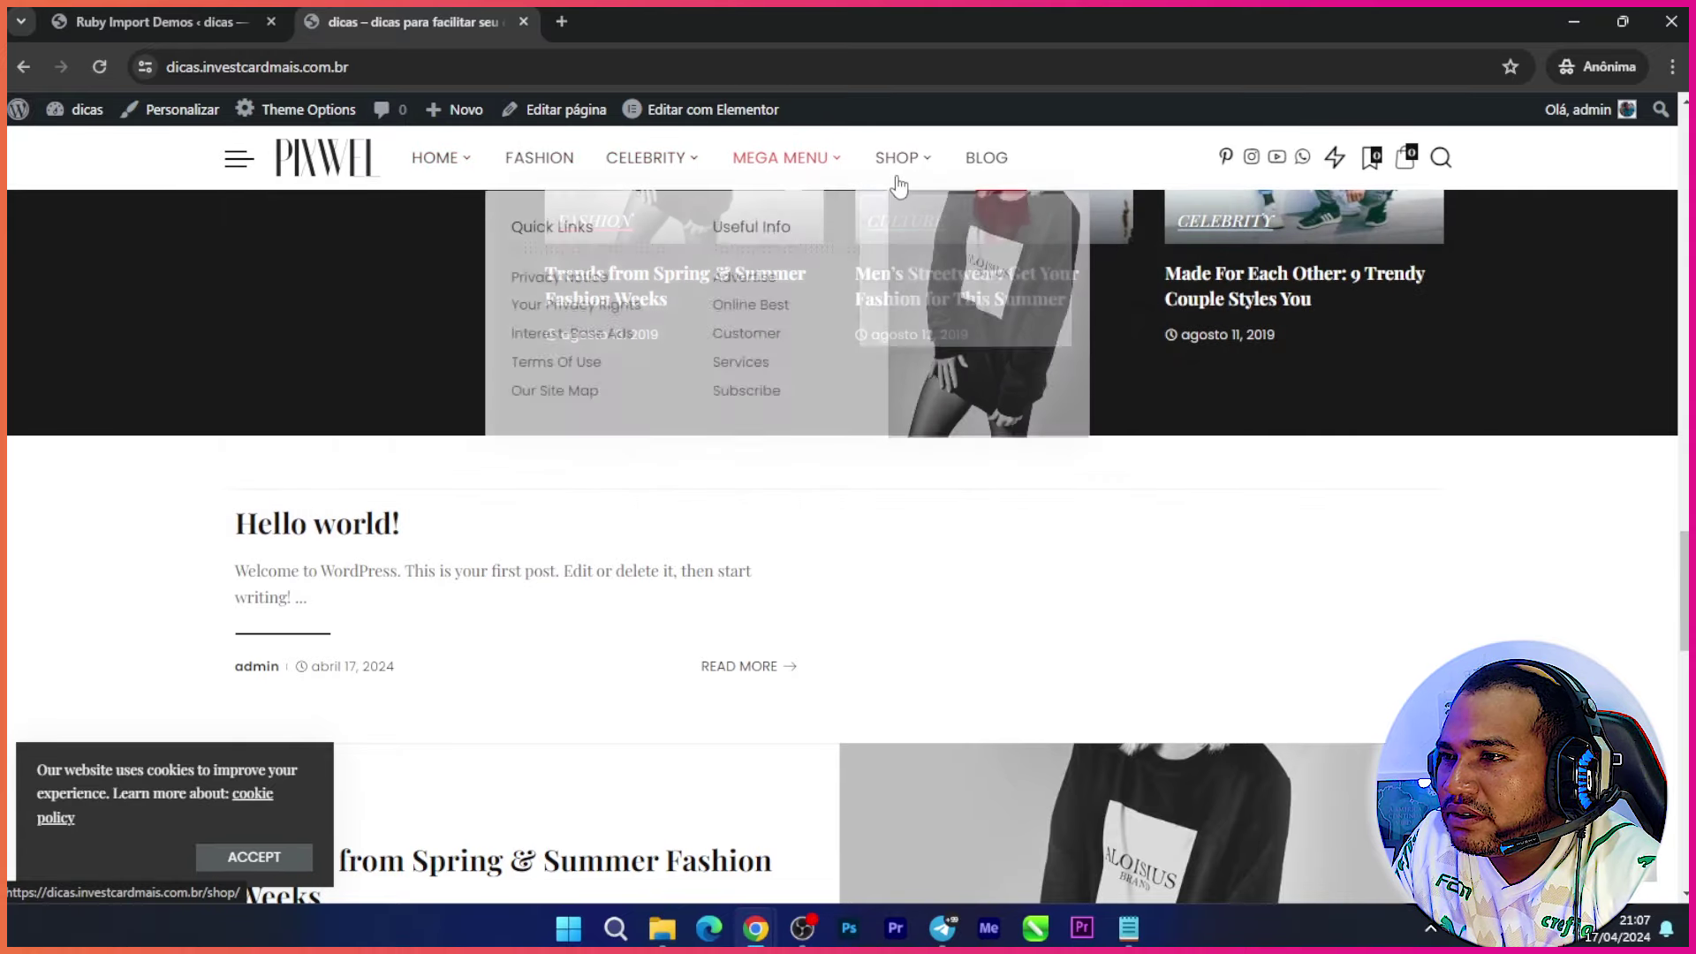
scroll(870, 473, "down", 3)
scroll(1016, 459, "up", 8)
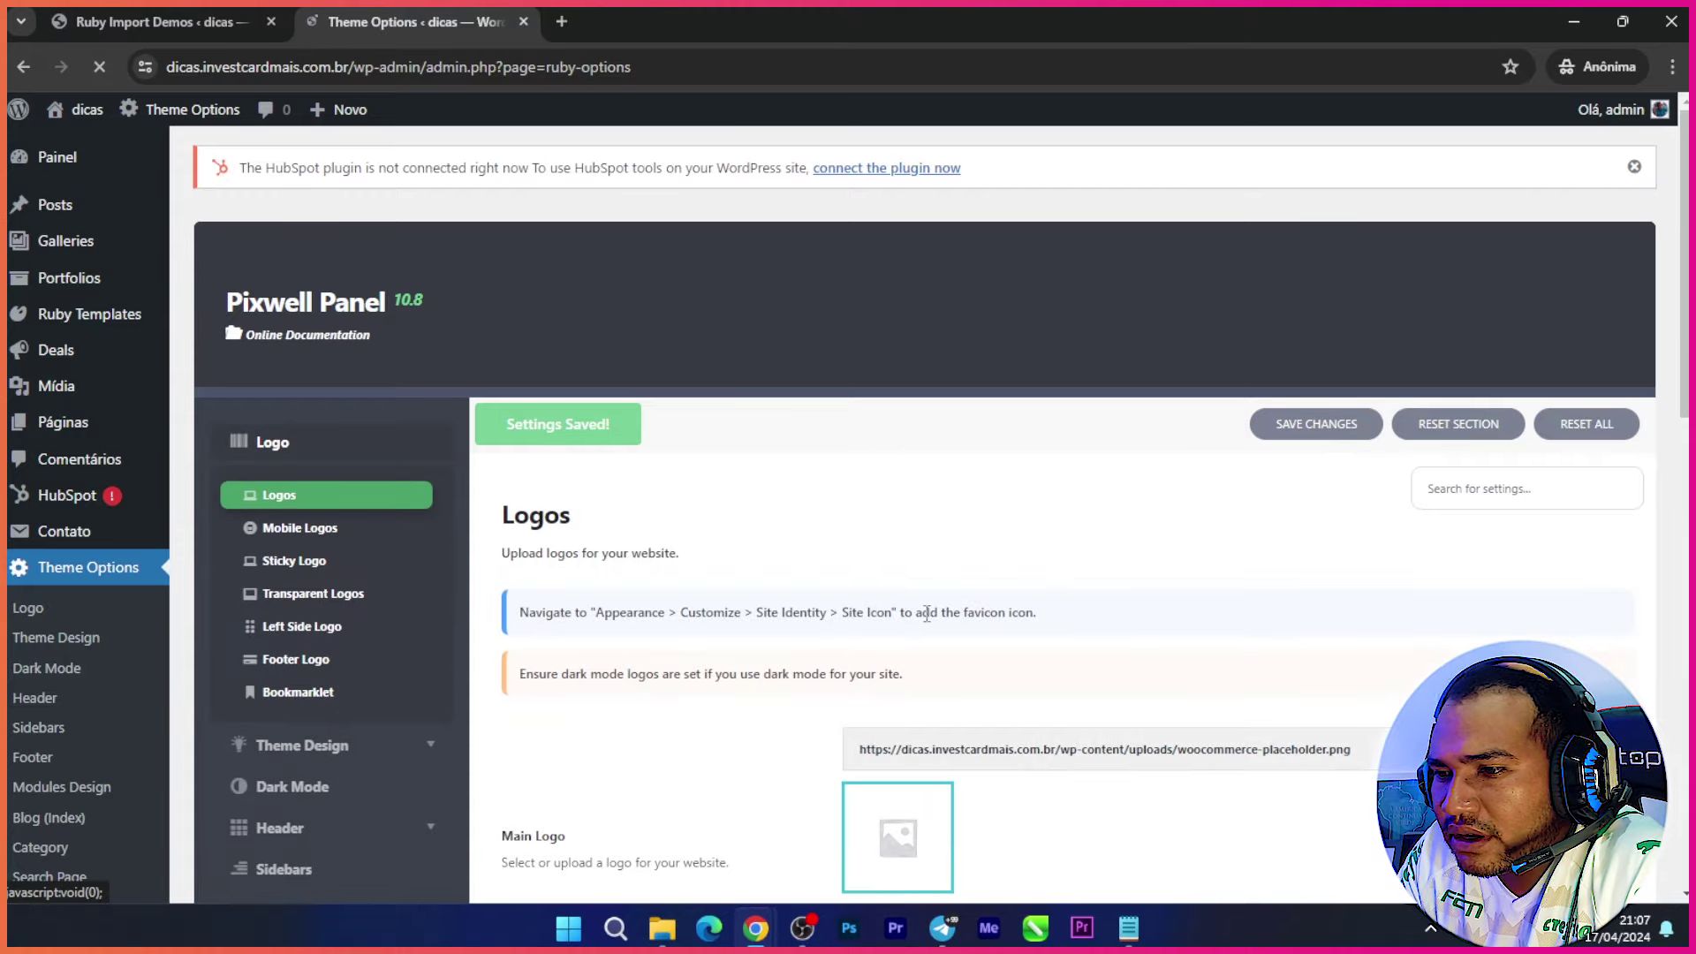
Step: Under Theme Options > Dark Mode, choose Light/Dark Switchable and save the changes
scroll(1043, 528, "down", 7)
scroll(393, 510, "up", 5)
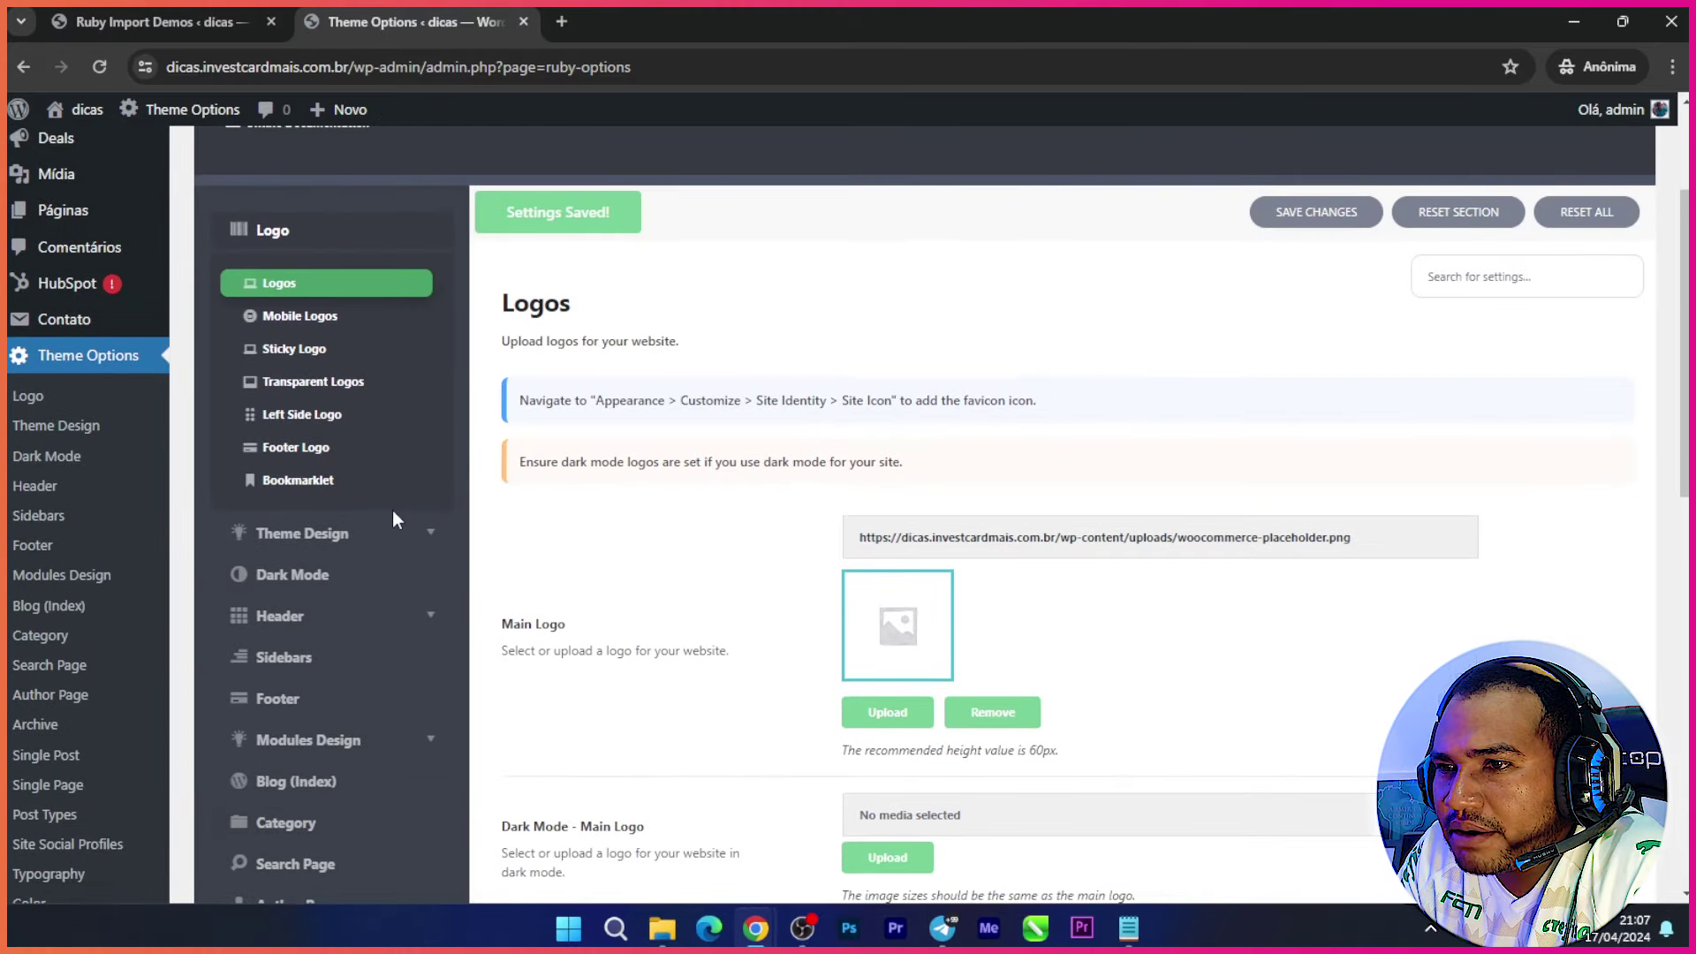
scroll(1175, 618, "down", 4)
scroll(1175, 618, "down", 2)
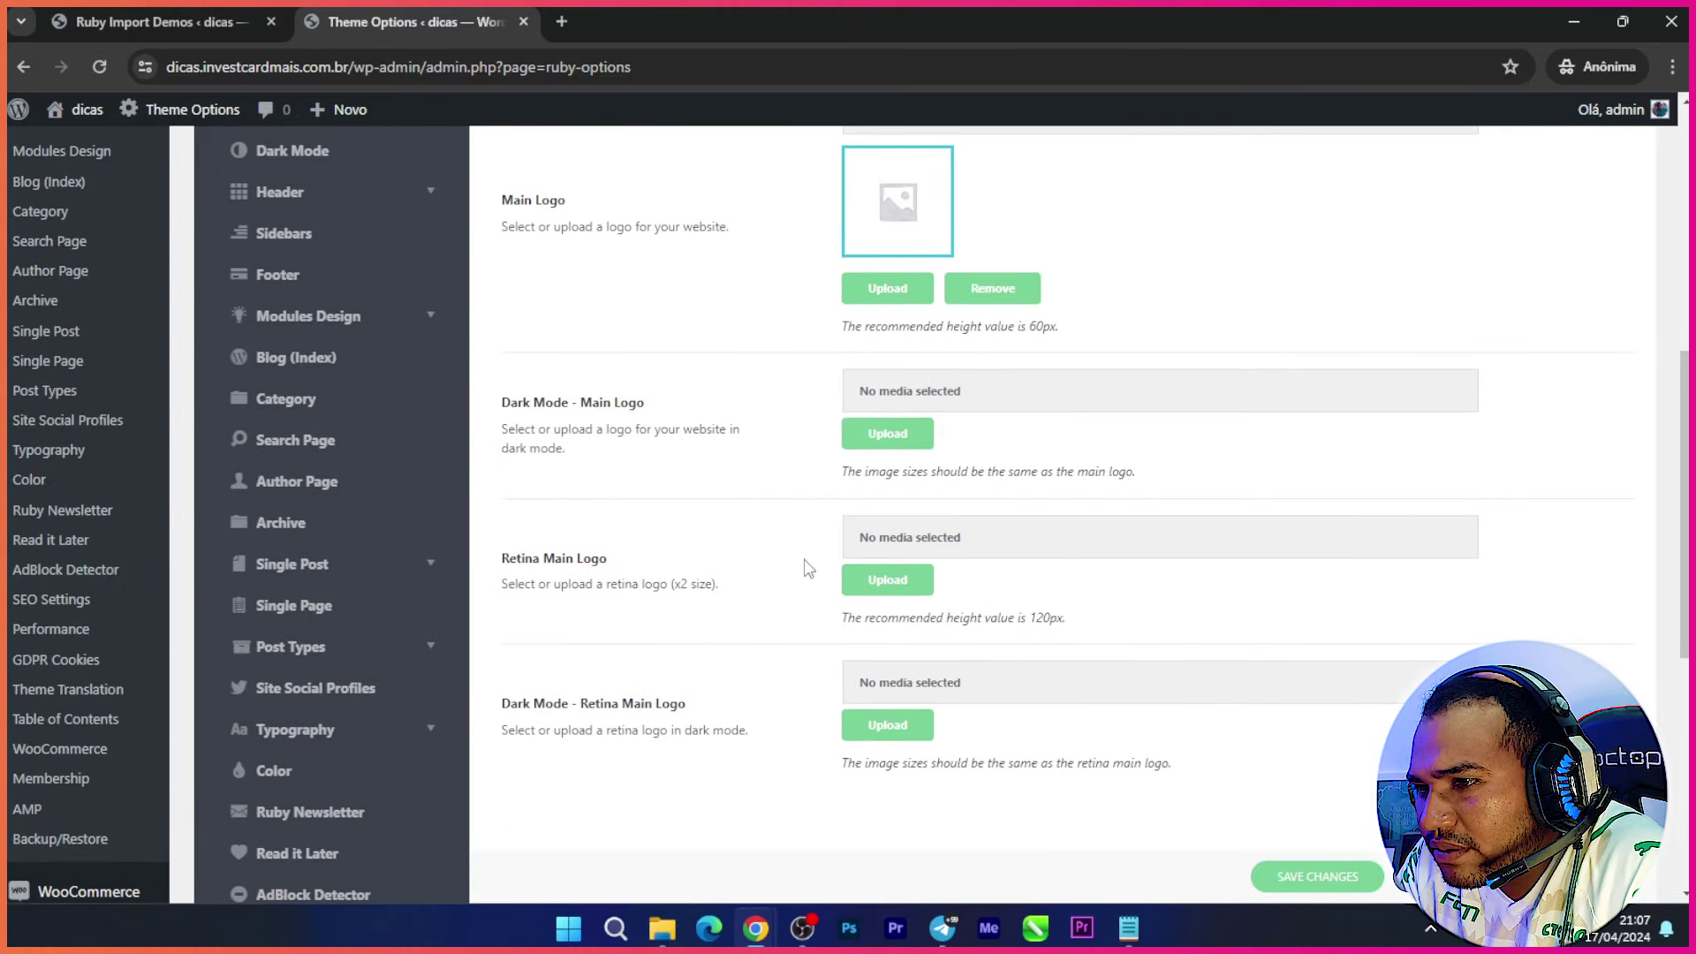
scroll(640, 519, "up", 5)
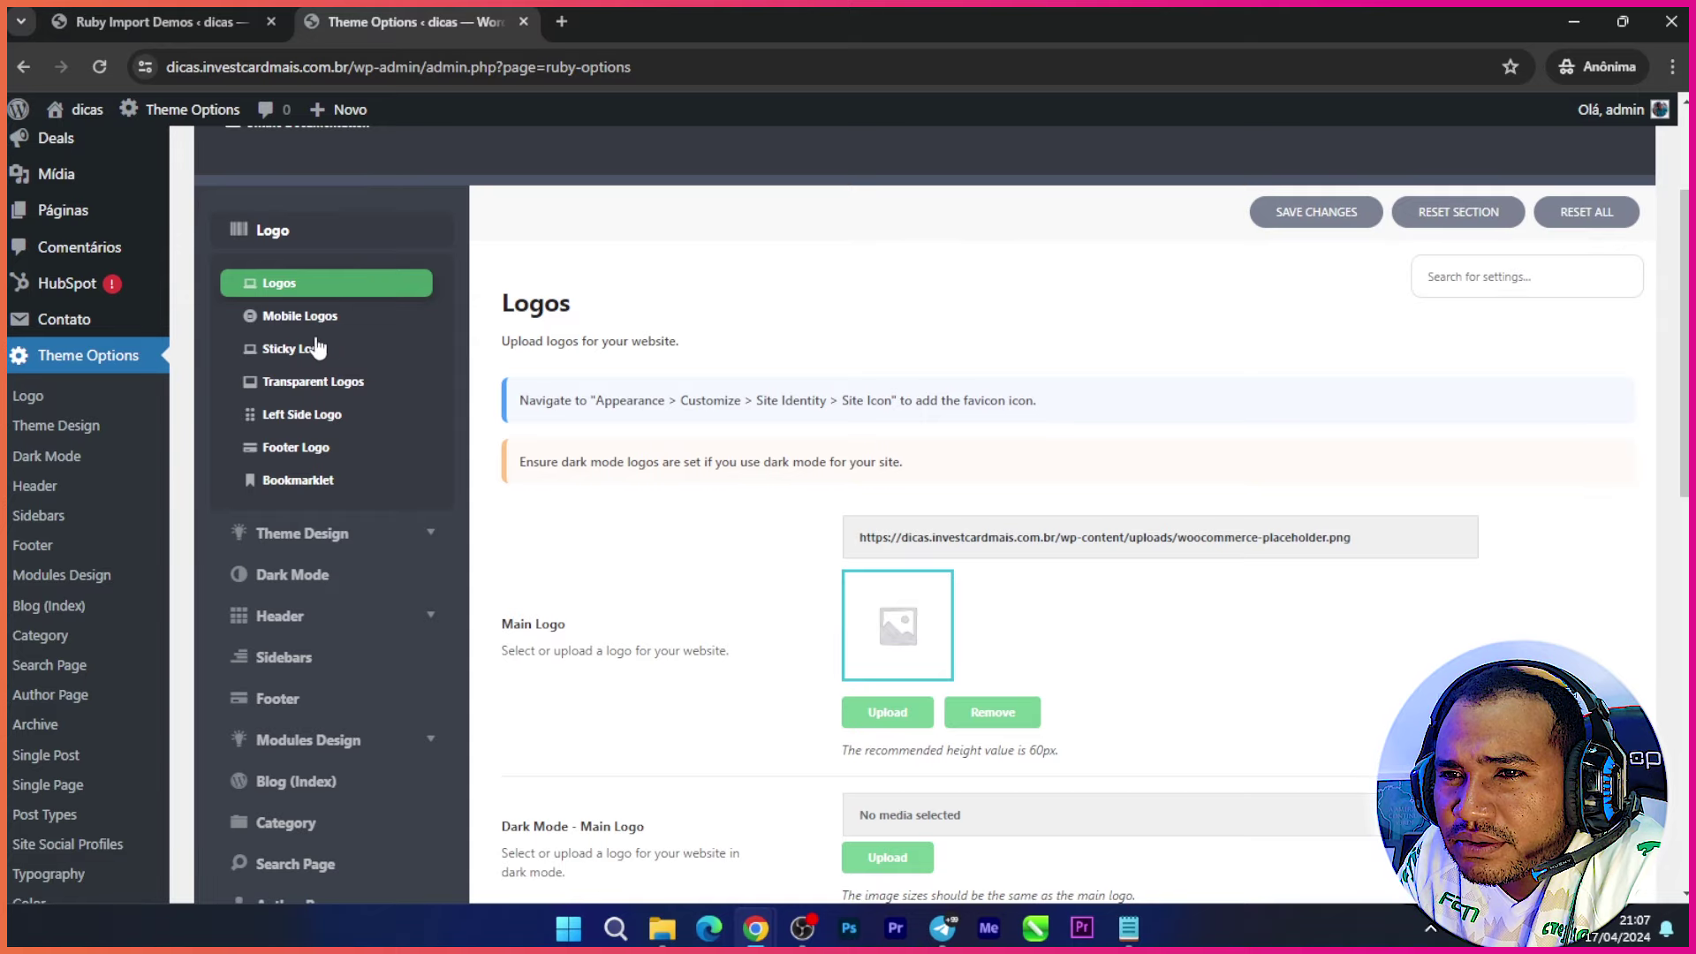
left_click(305, 579)
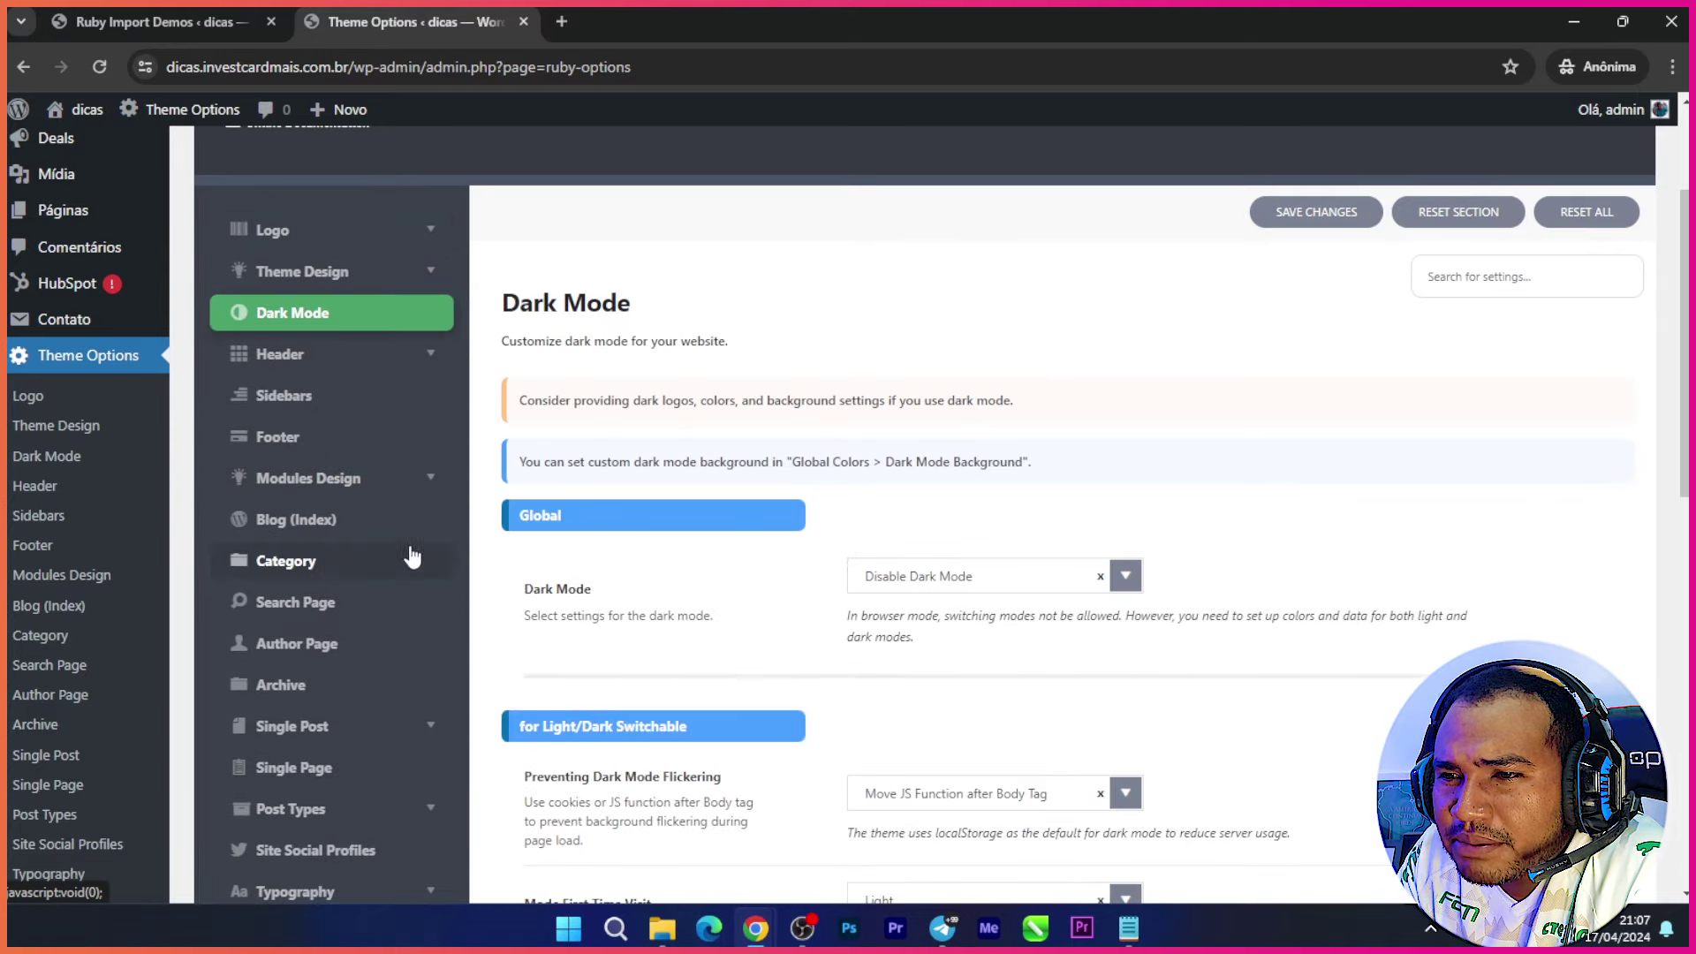
scroll(1409, 605, "down", 2)
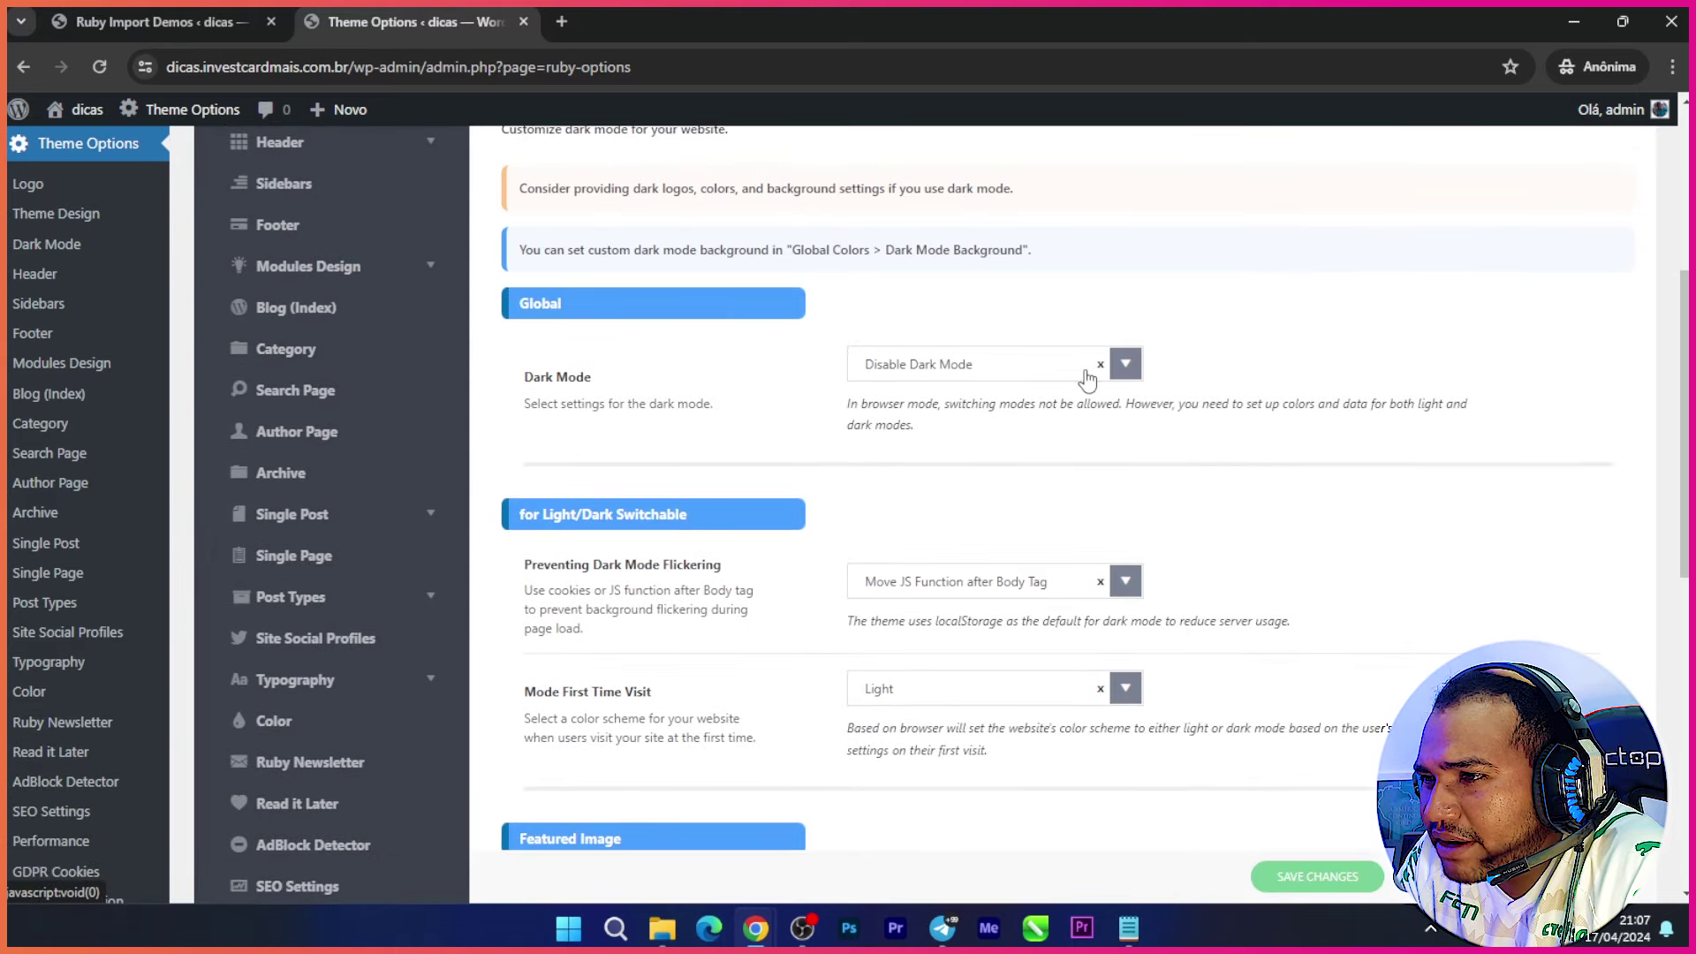
left_click(1128, 369)
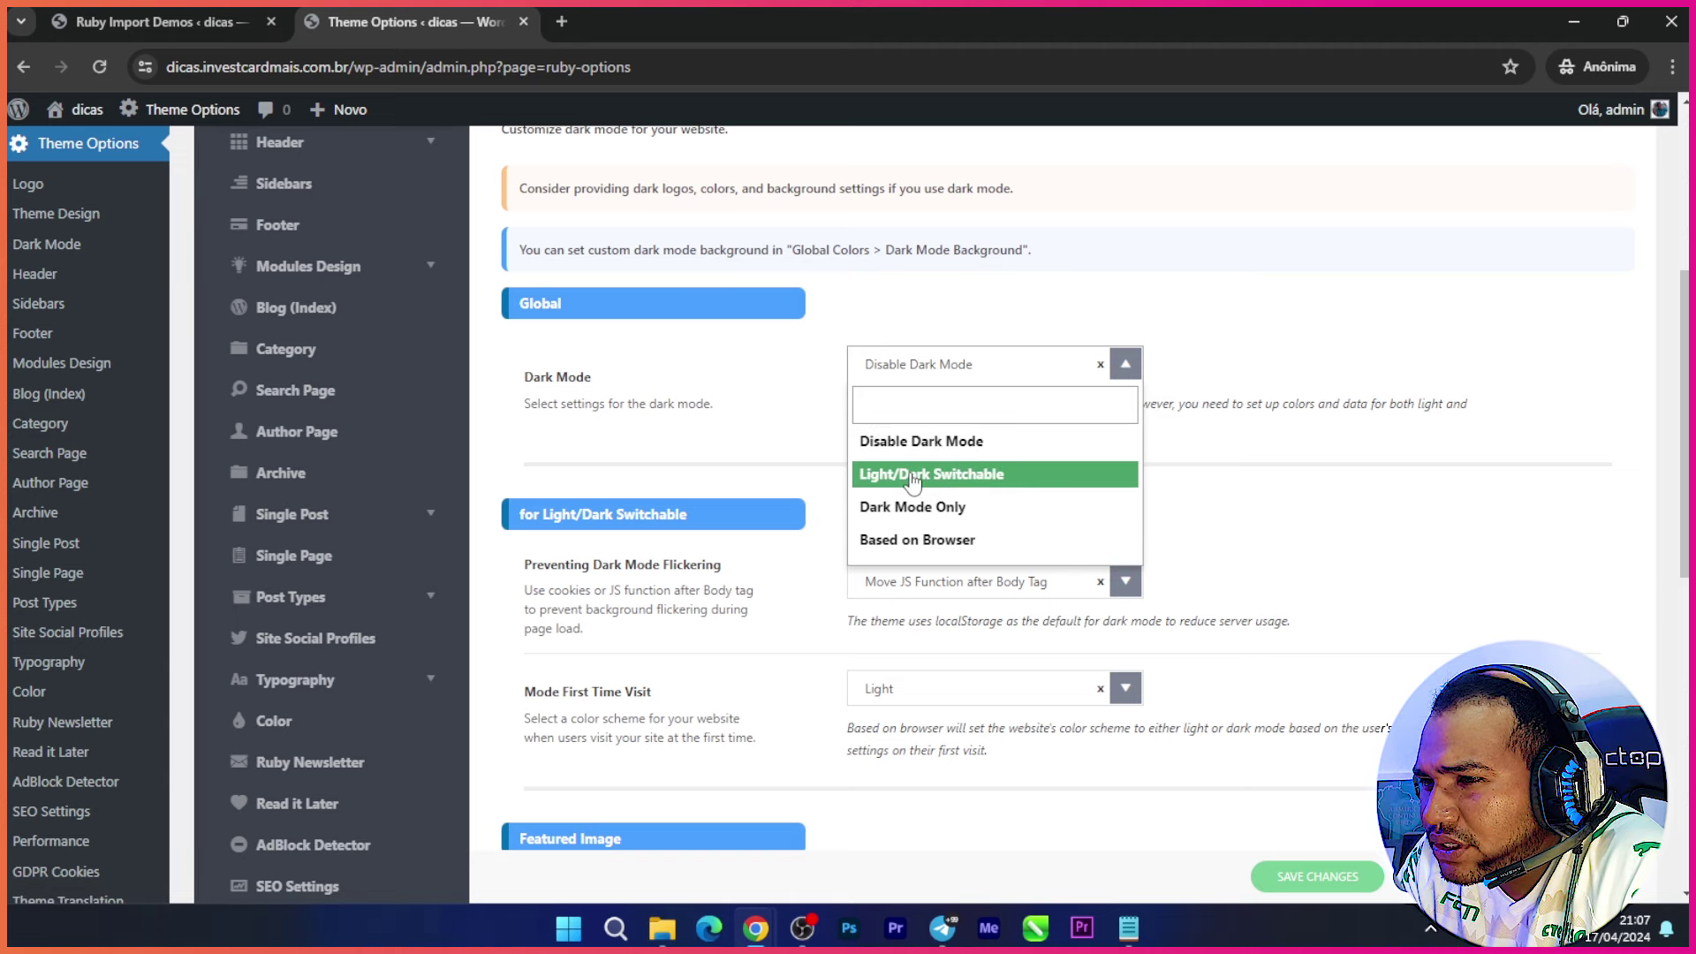
left_click(910, 482)
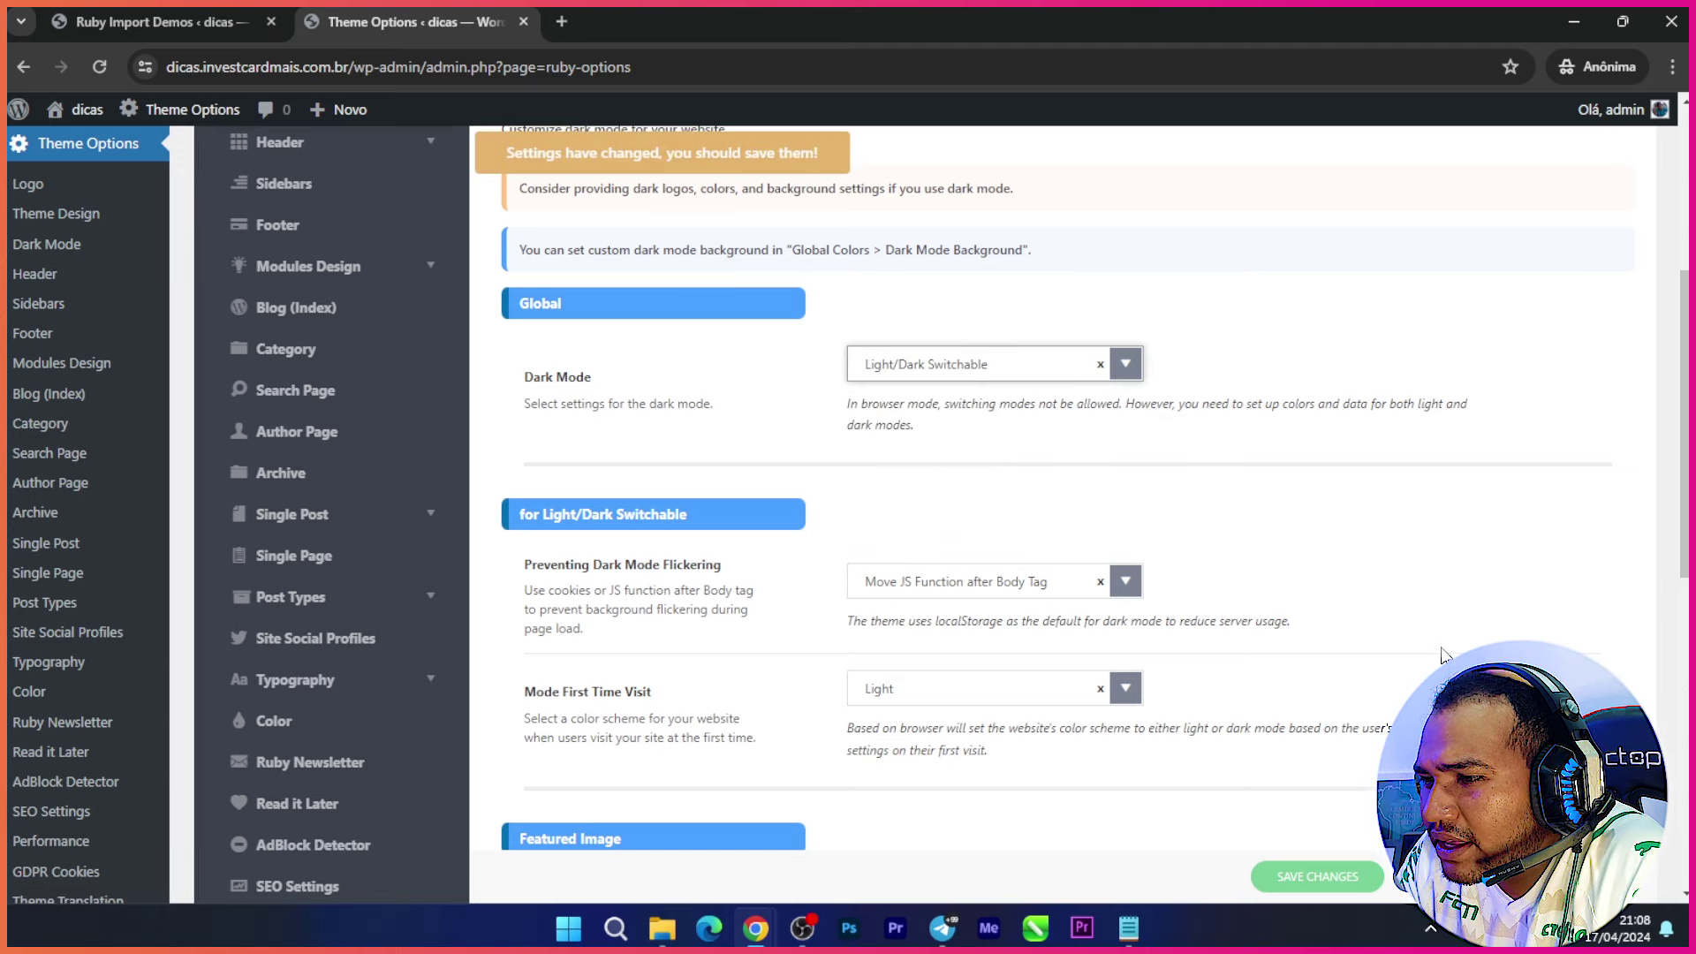
left_click(1305, 880)
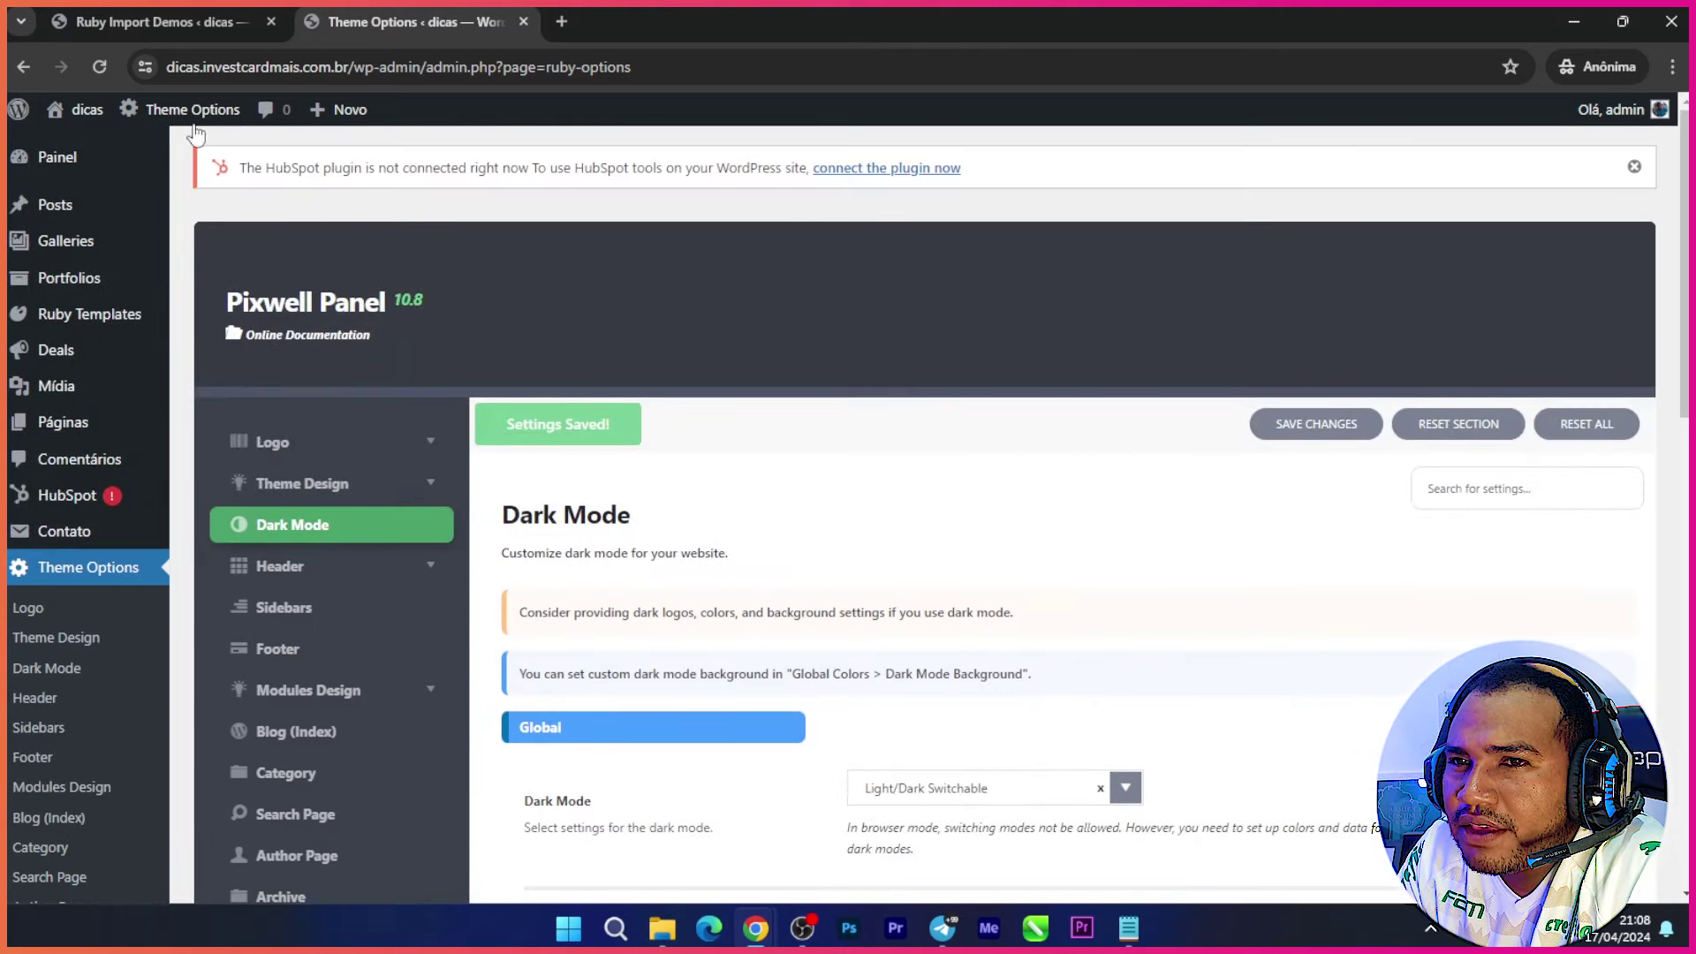
Step: Open the live site via Visitar site and switch it to dark mode
mouse_move(84, 110)
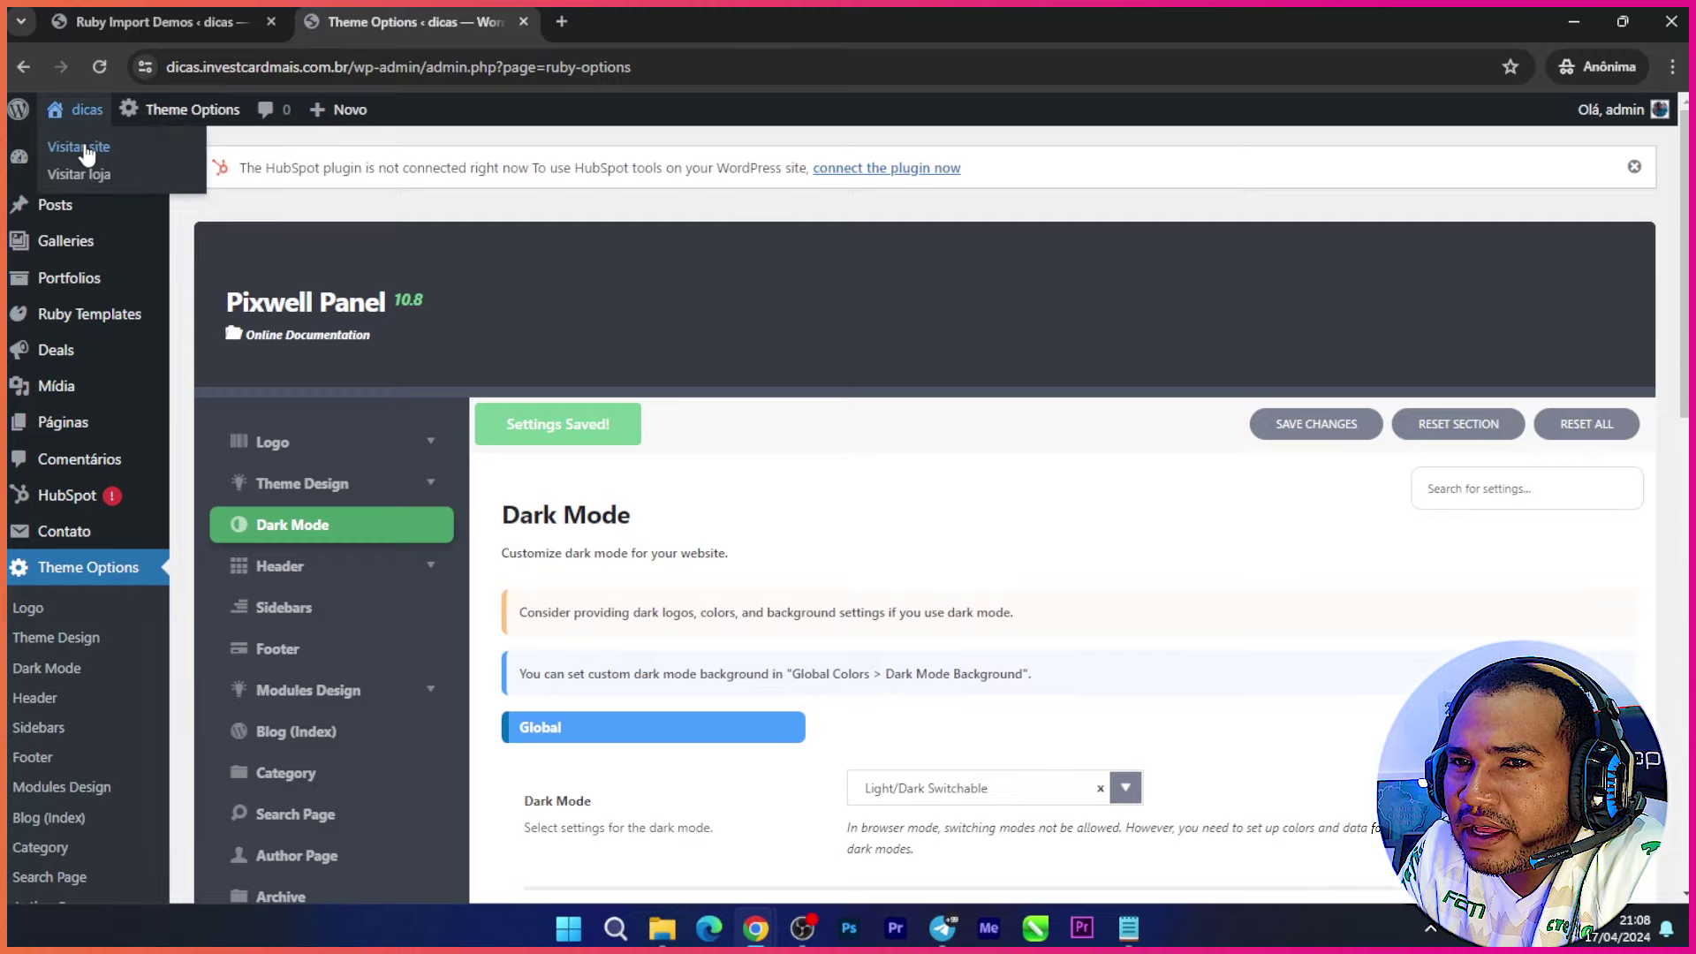
left_click(87, 150)
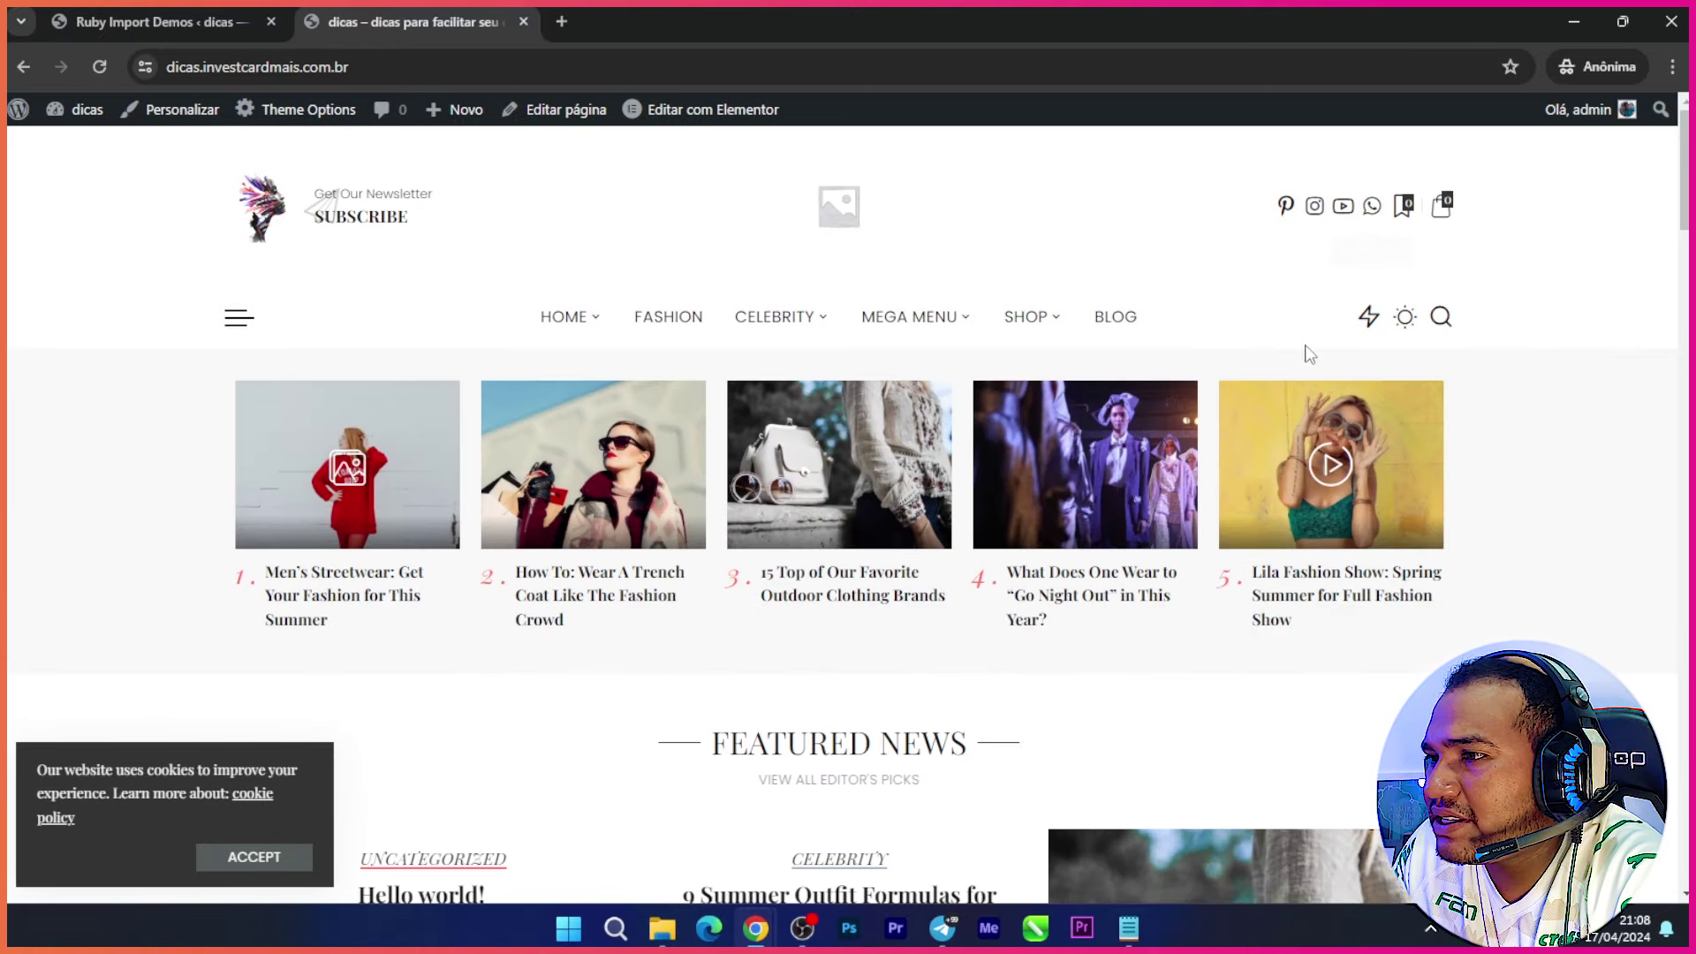
left_click(1405, 320)
Step: Accept the cookie notice, browse the dark-mode page, and close the site window
scroll(835, 428, "down", 3)
scroll(835, 429, "down", 15)
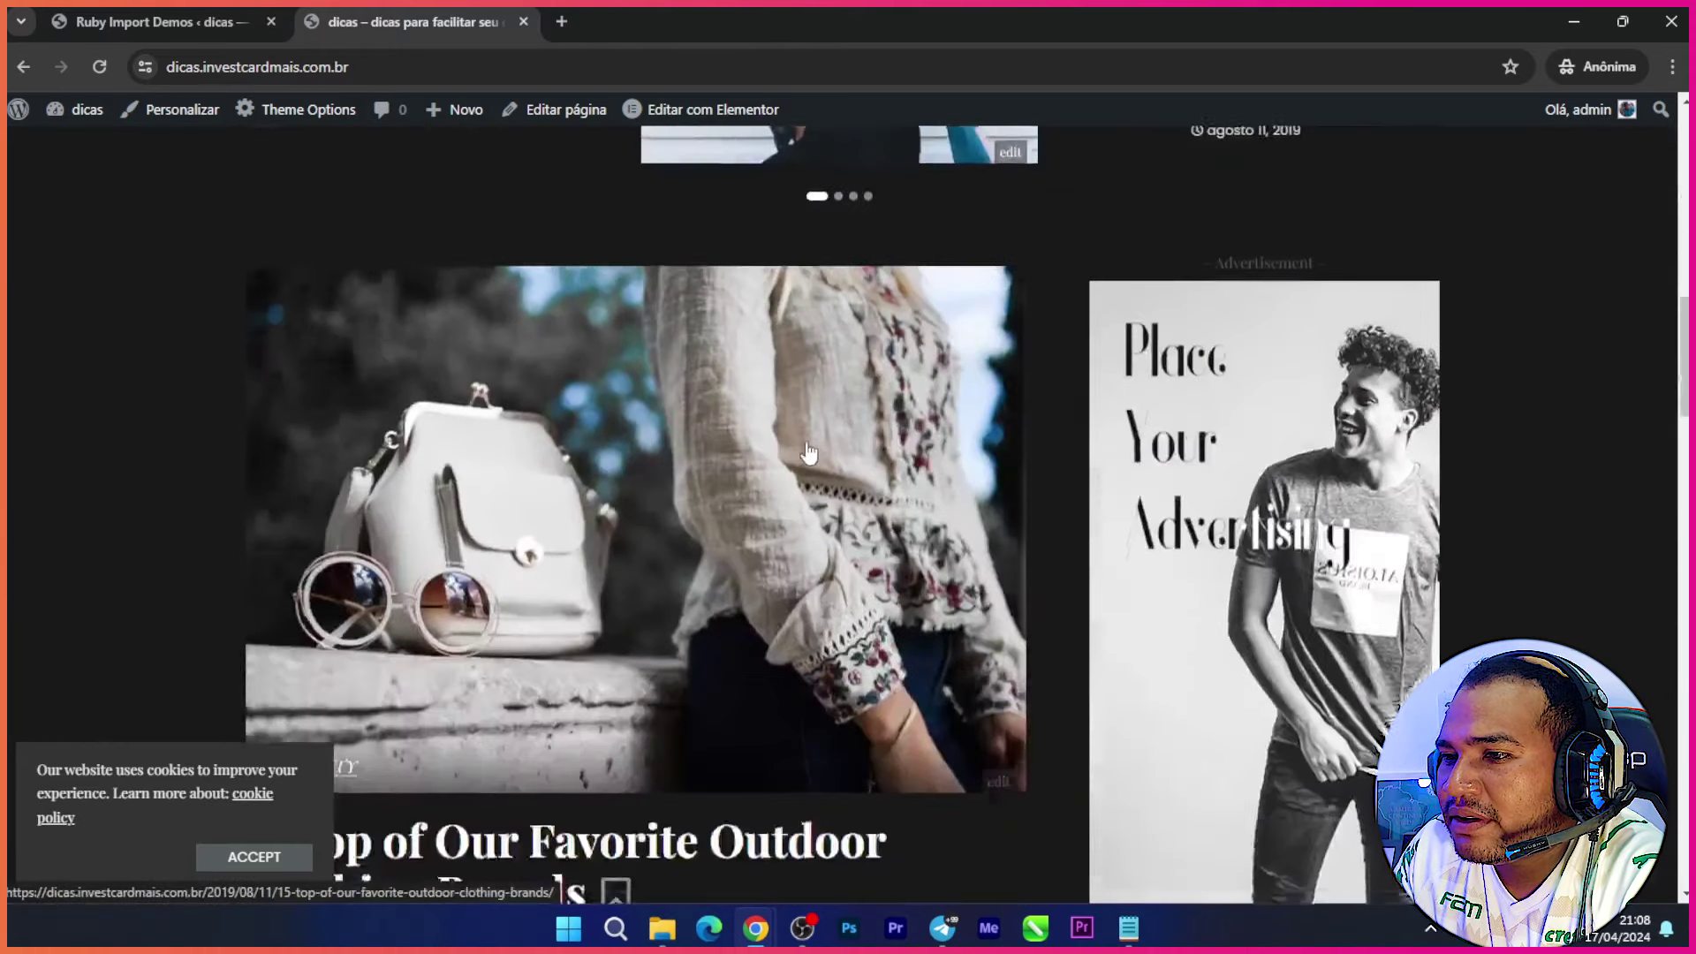
scroll(763, 462, "down", 5)
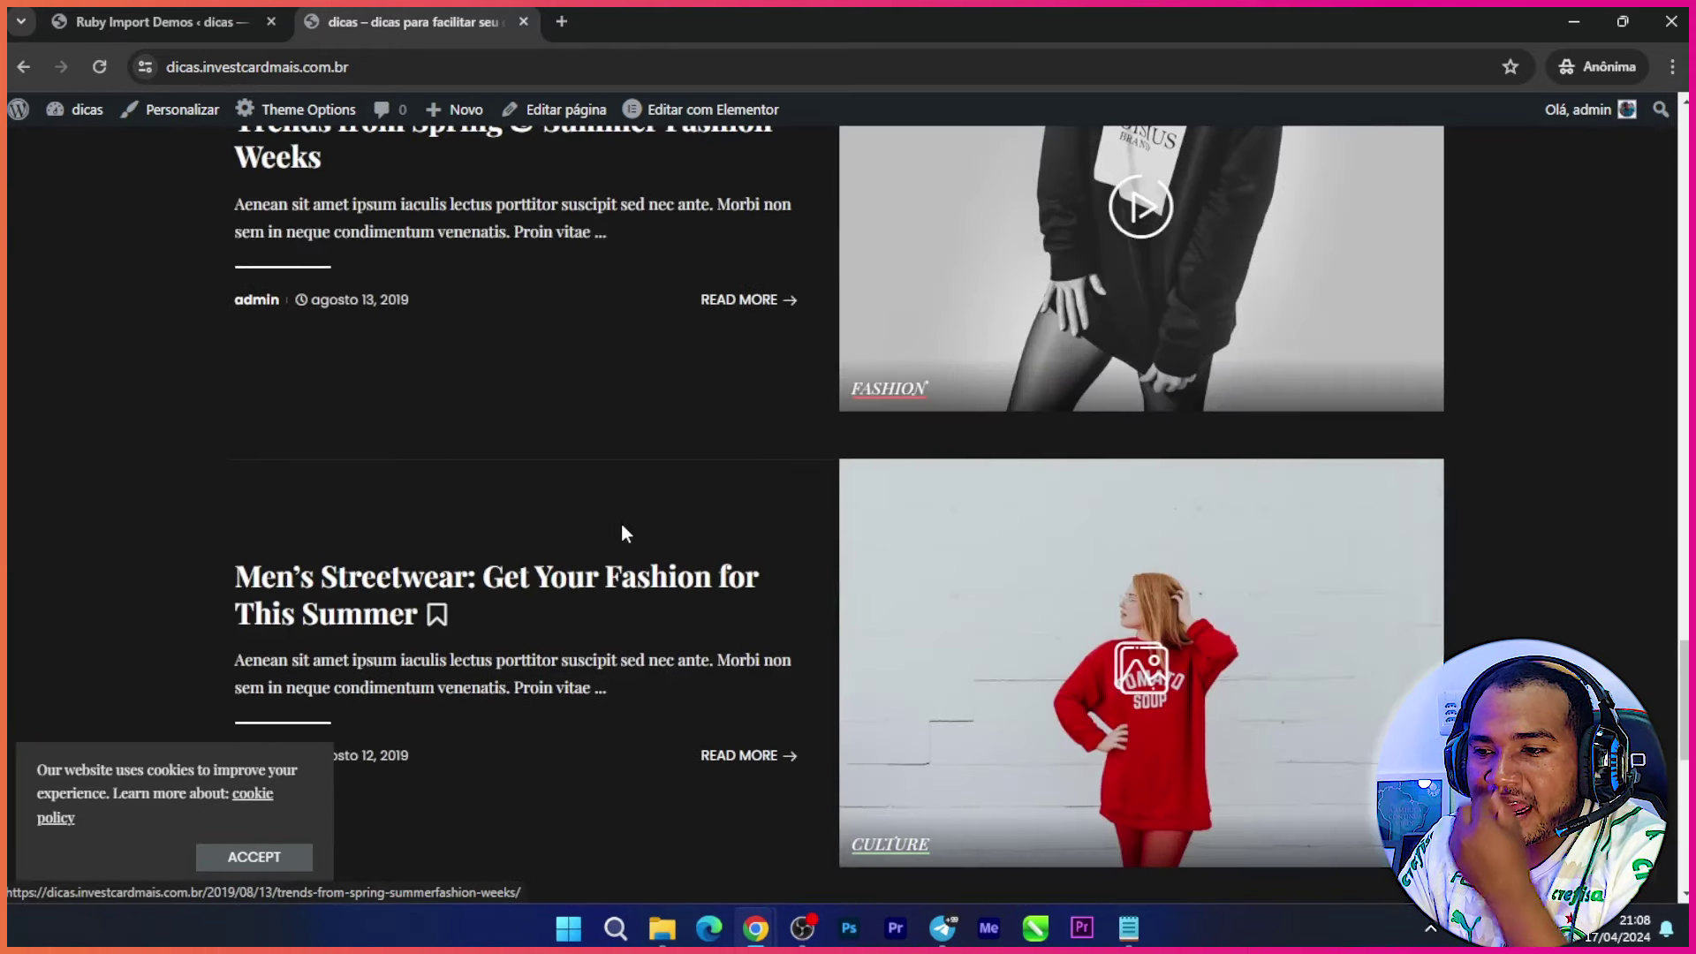
left_click(265, 859)
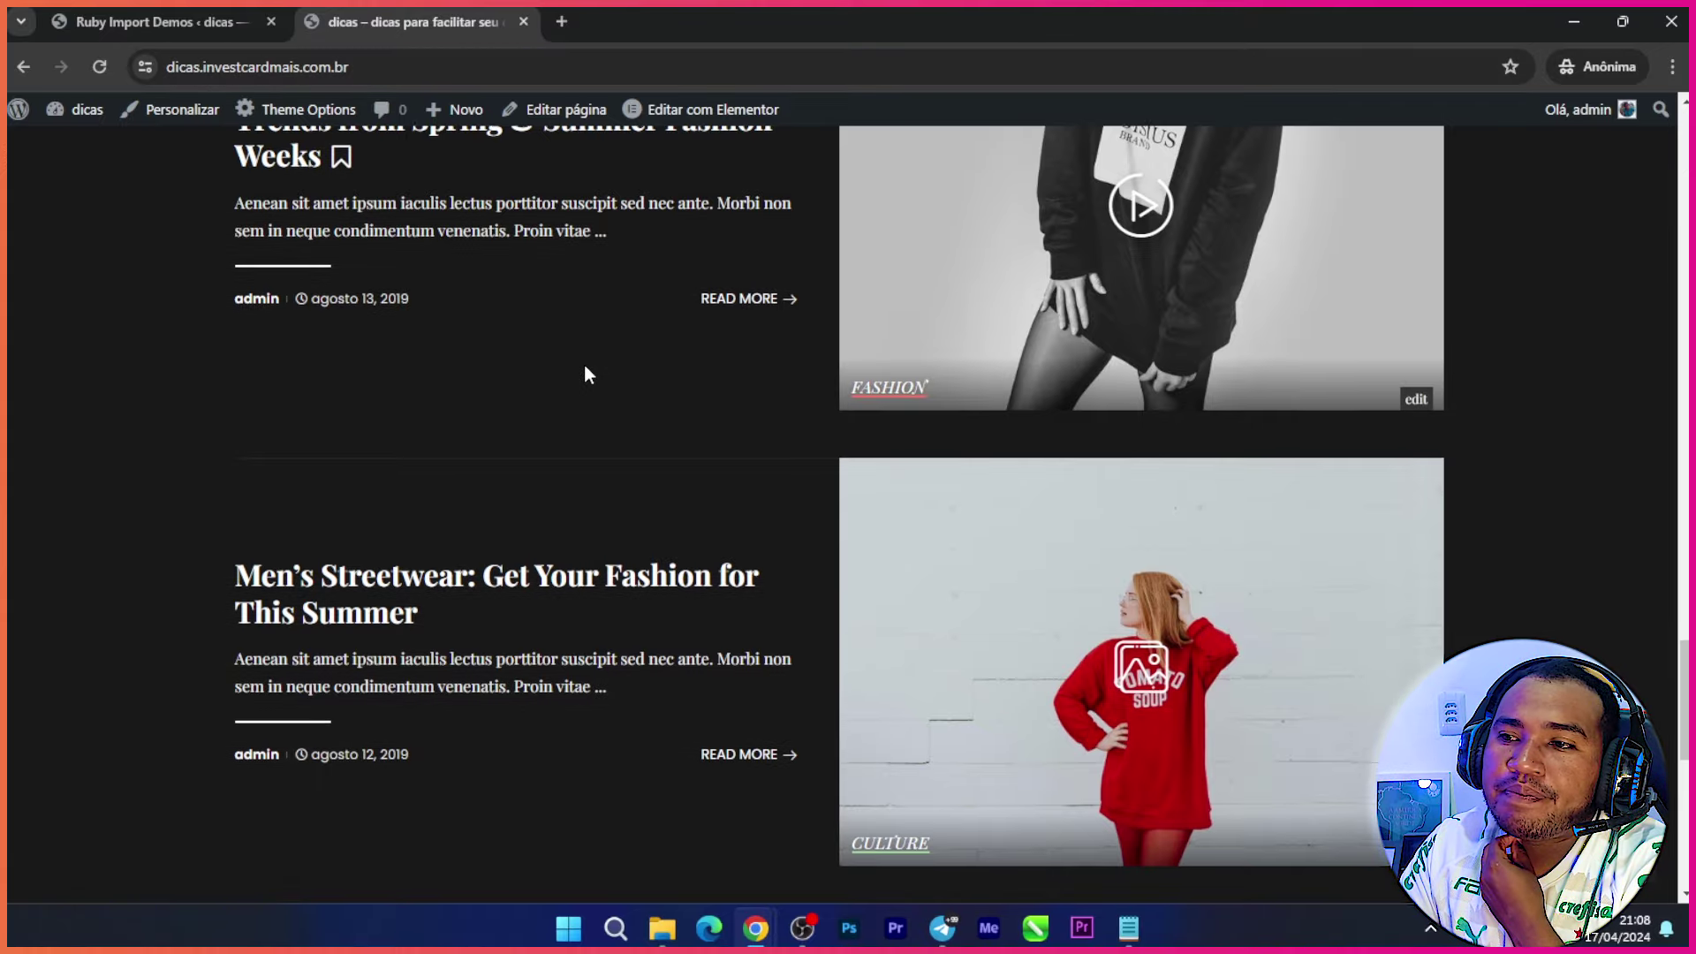
scroll(585, 363, "down", 8)
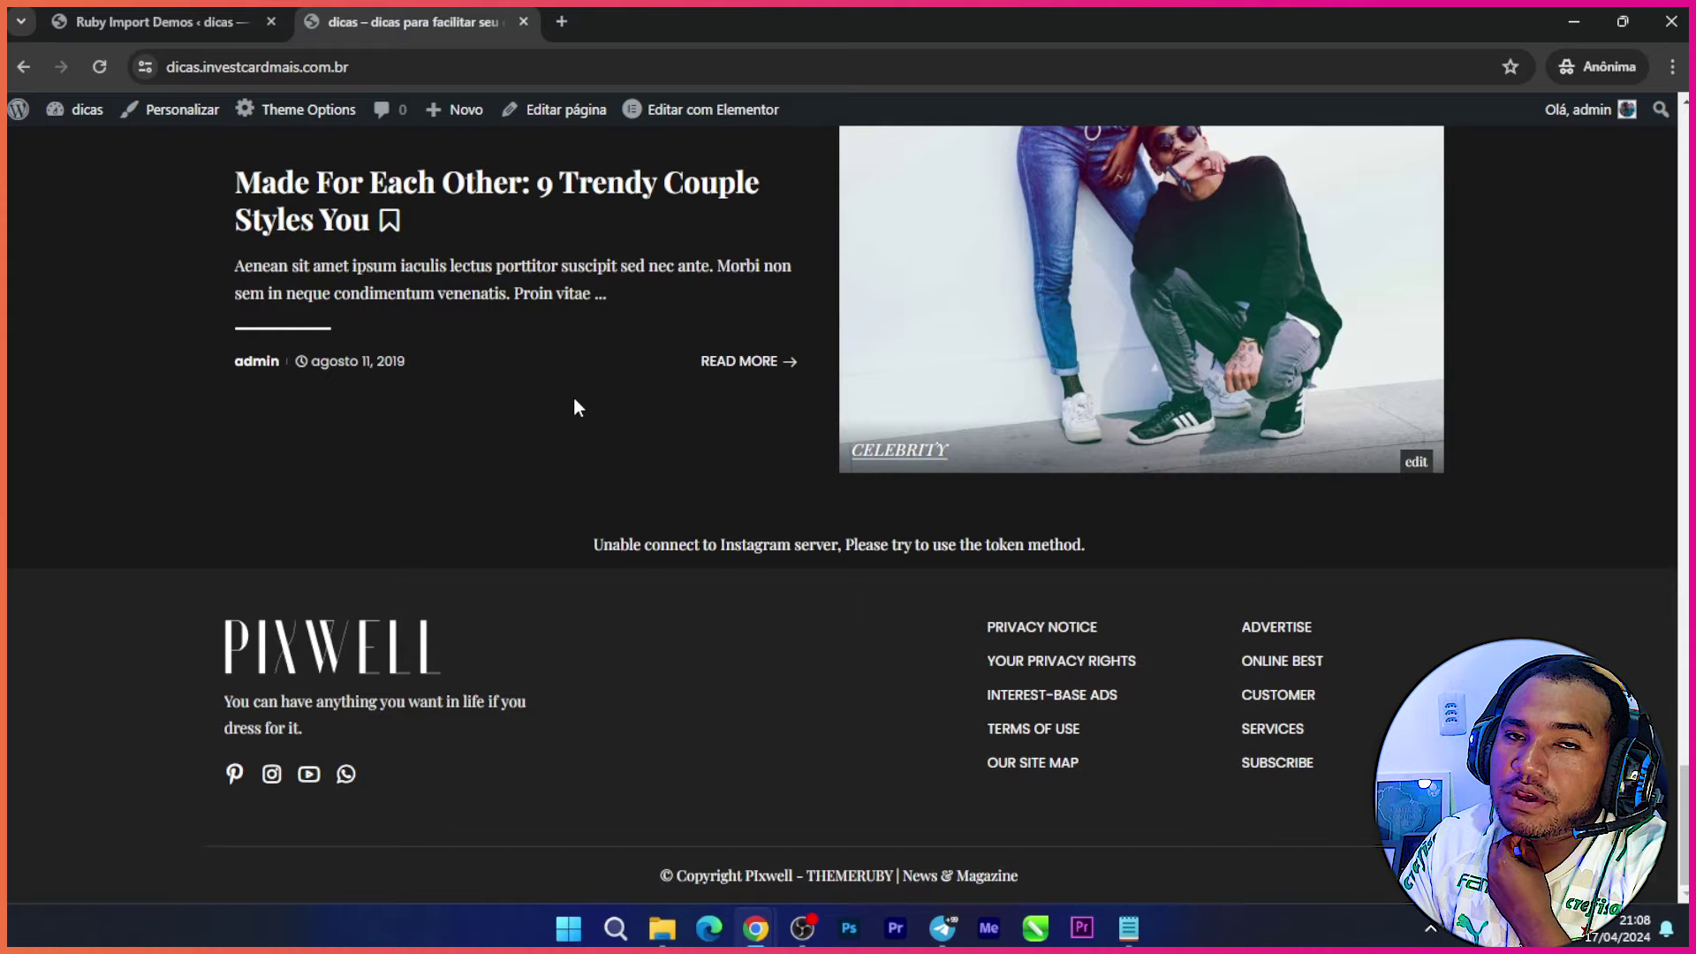
scroll(568, 406, "up", 10)
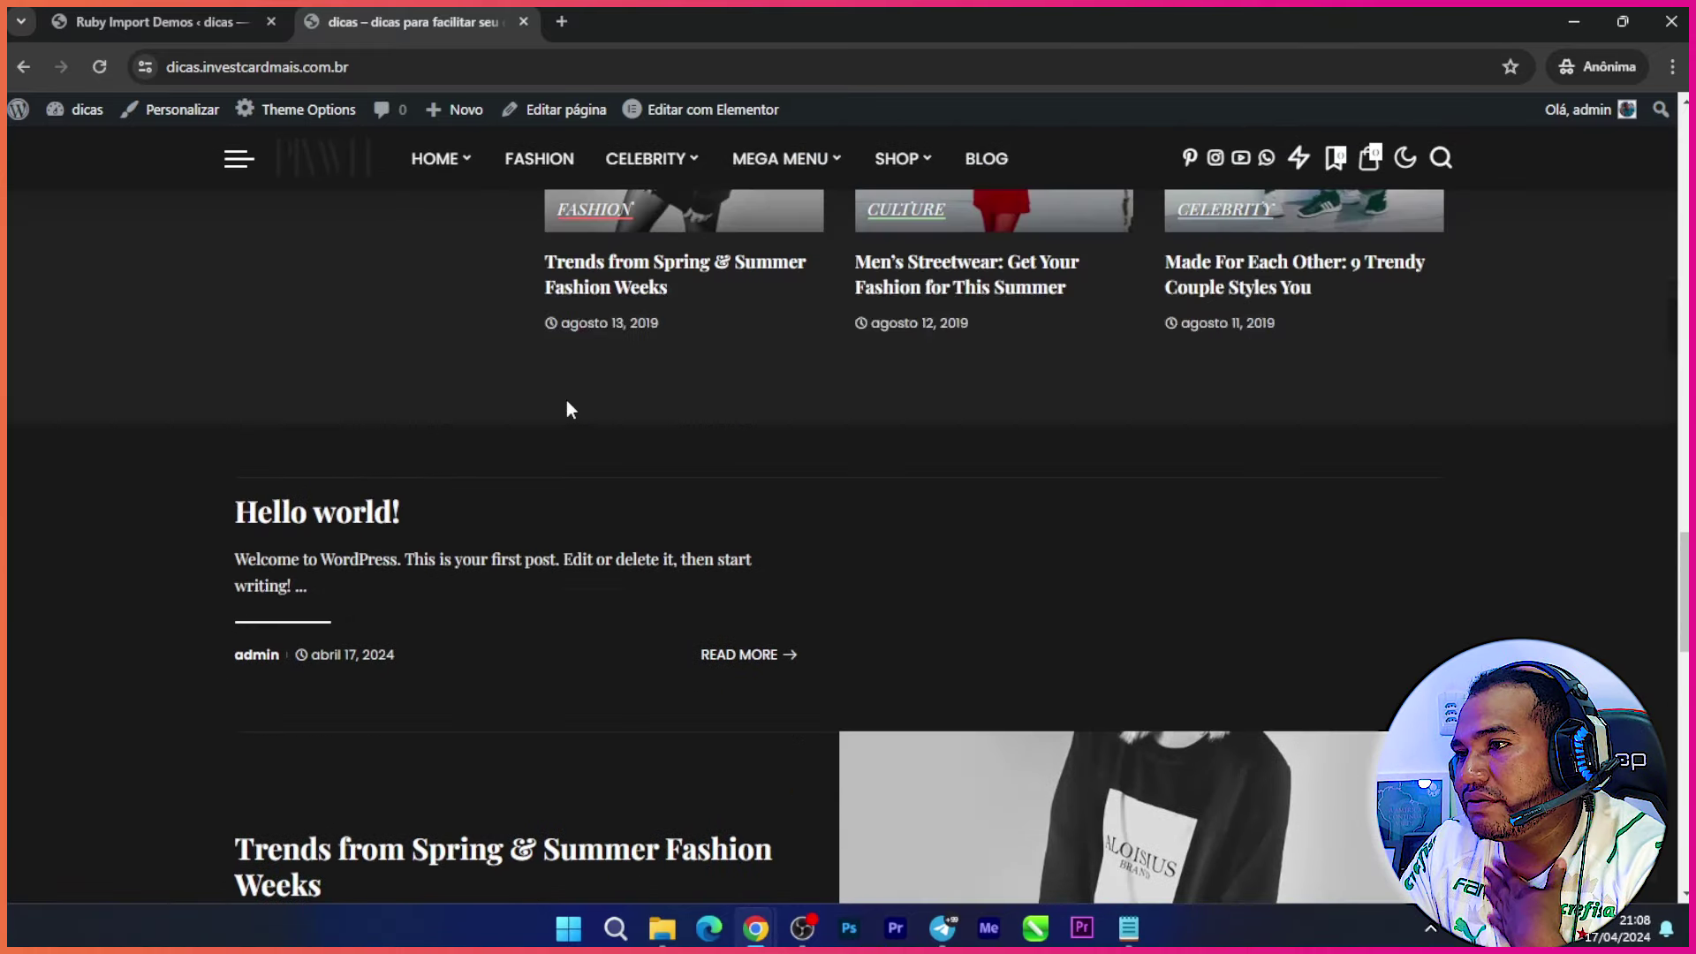
scroll(568, 409, "up", 10)
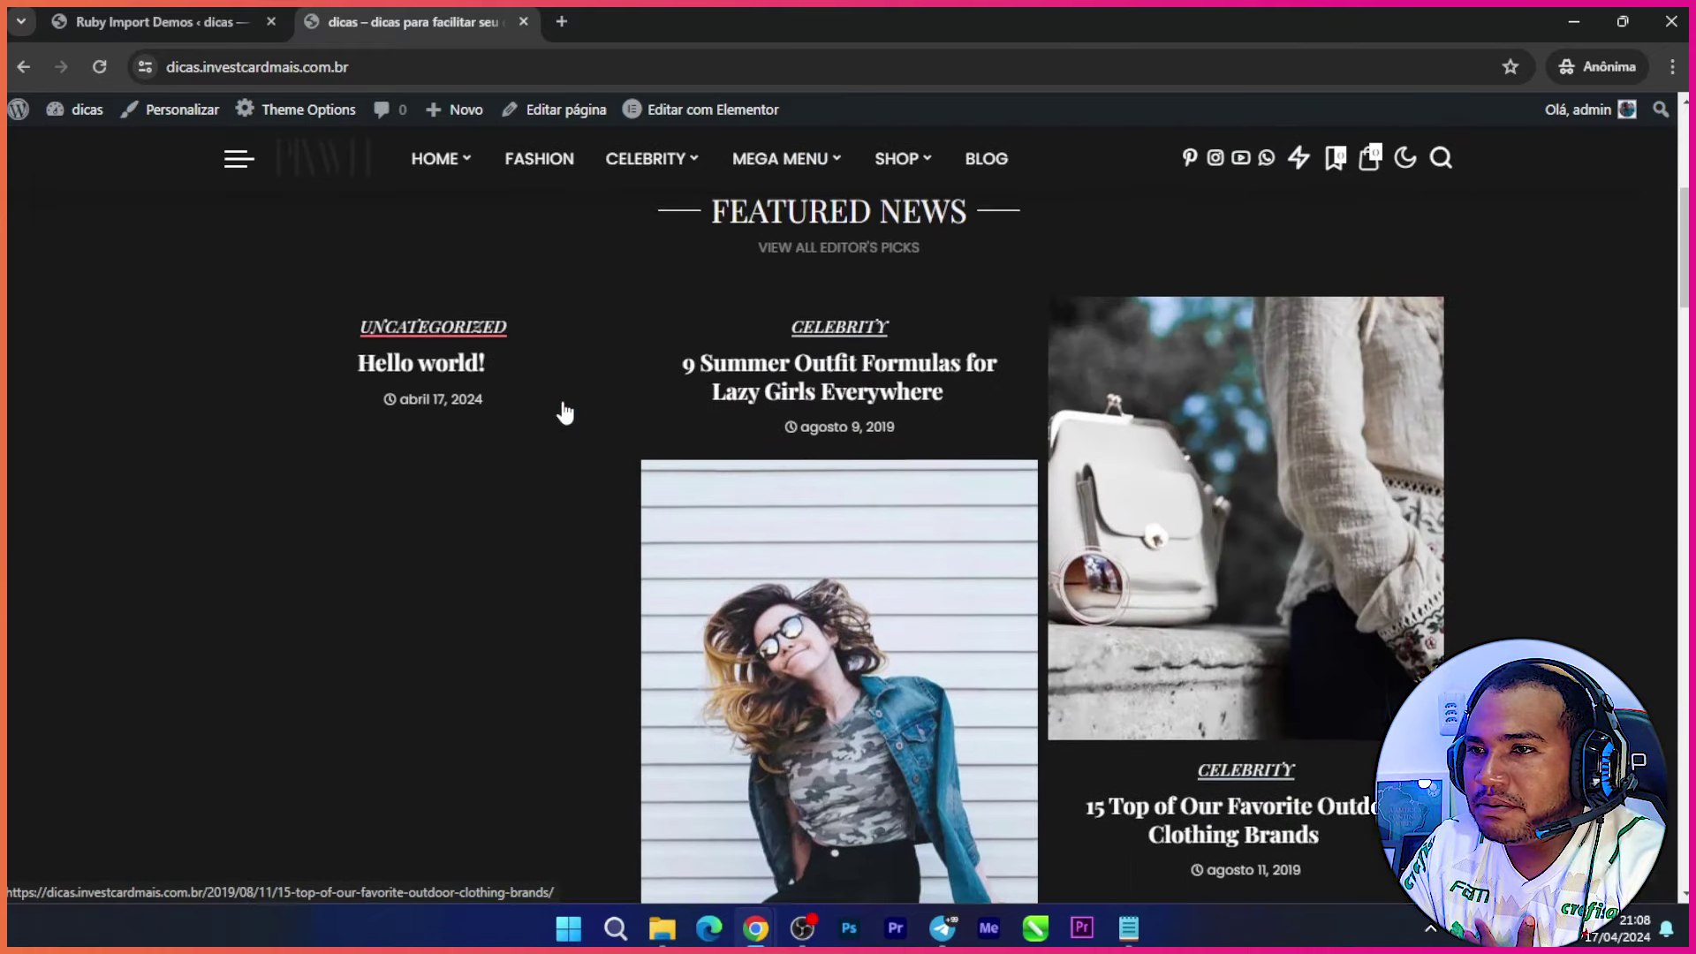
scroll(565, 411, "up", 1)
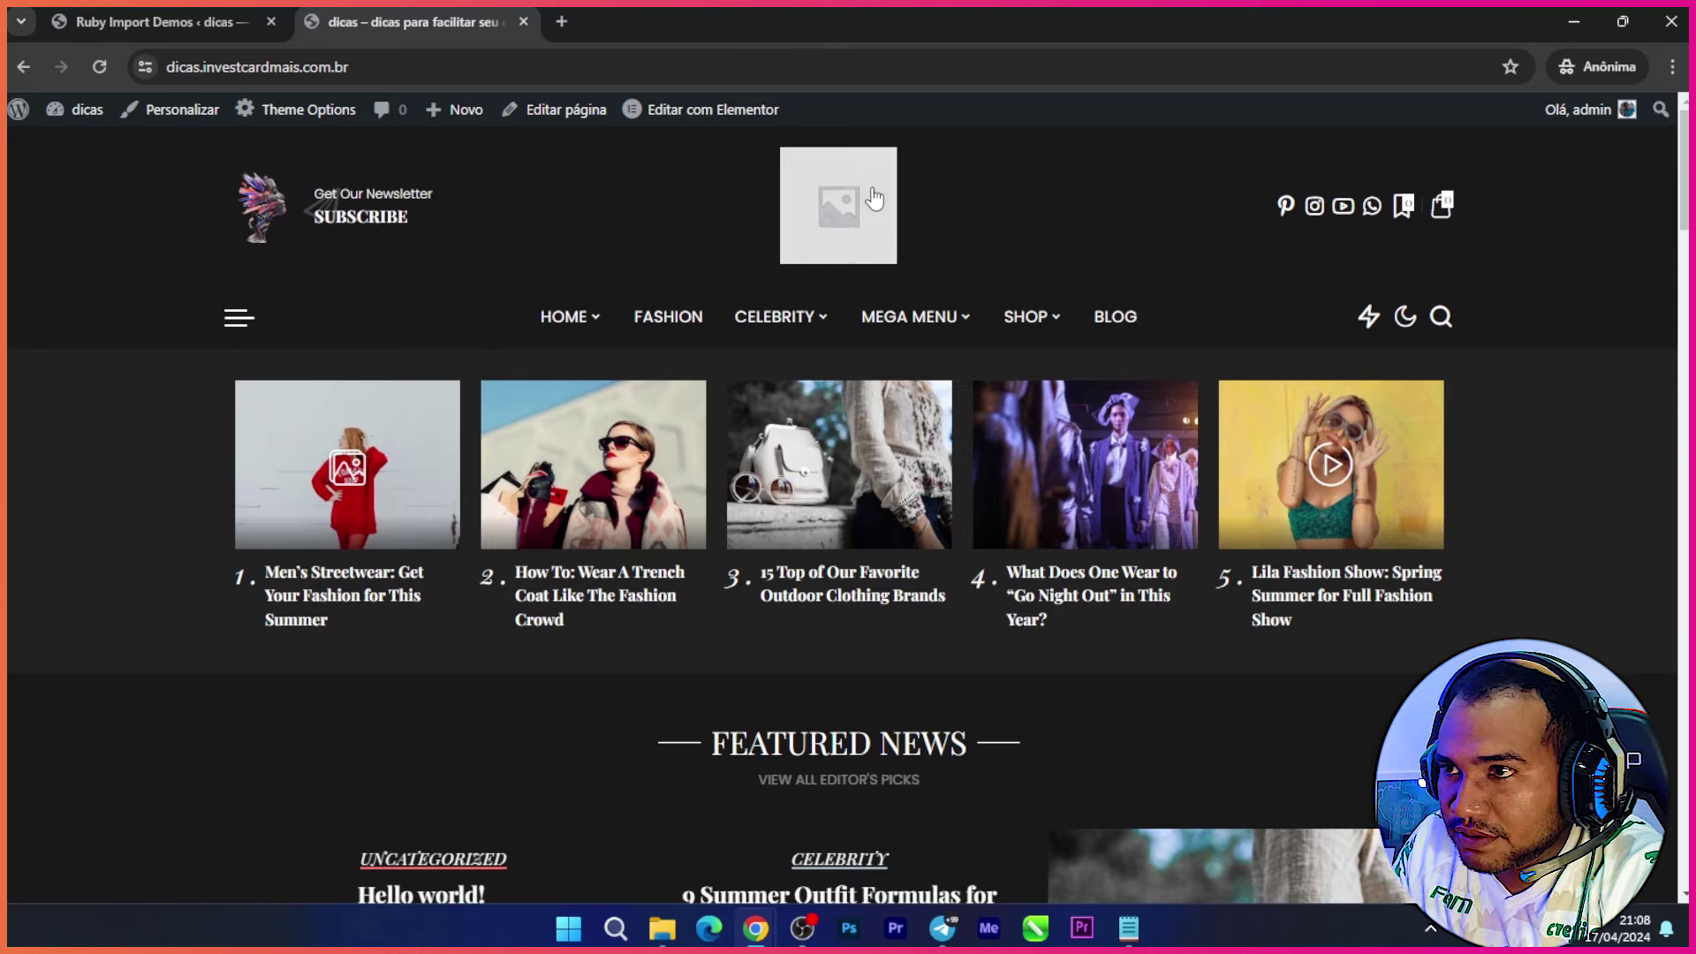
left_click(1672, 21)
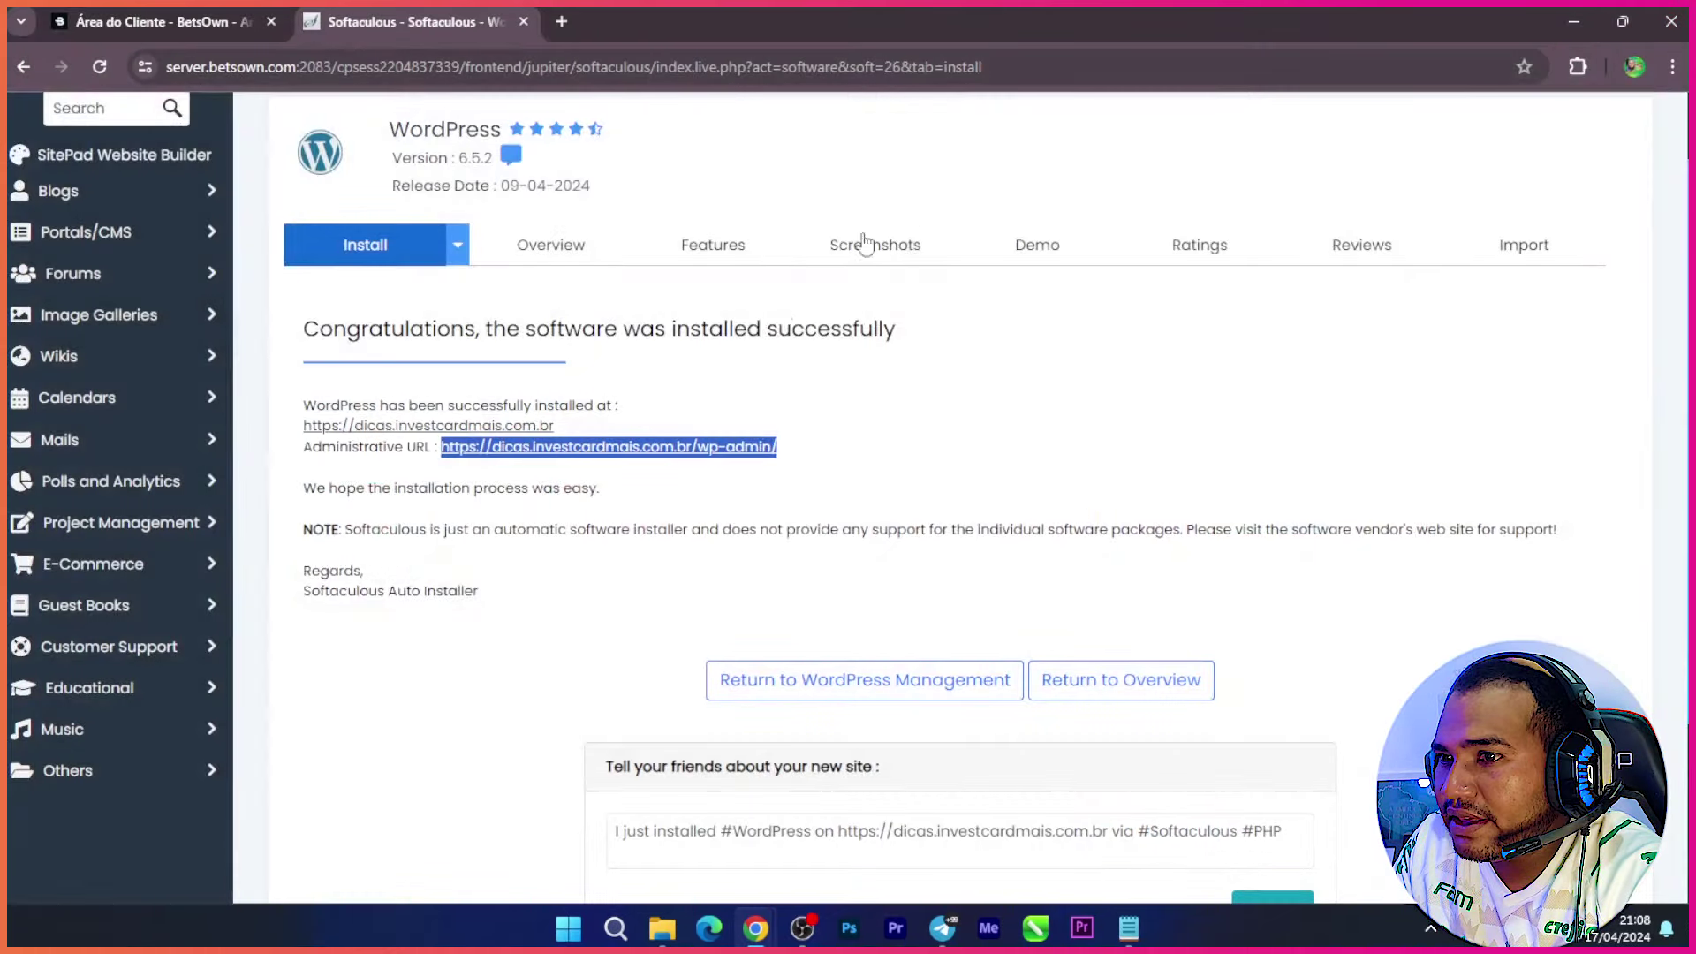
Step: Select the installed site's URL and return to the Softaculous WordPress installations list
left_click_drag(1054, 423, 1039, 425)
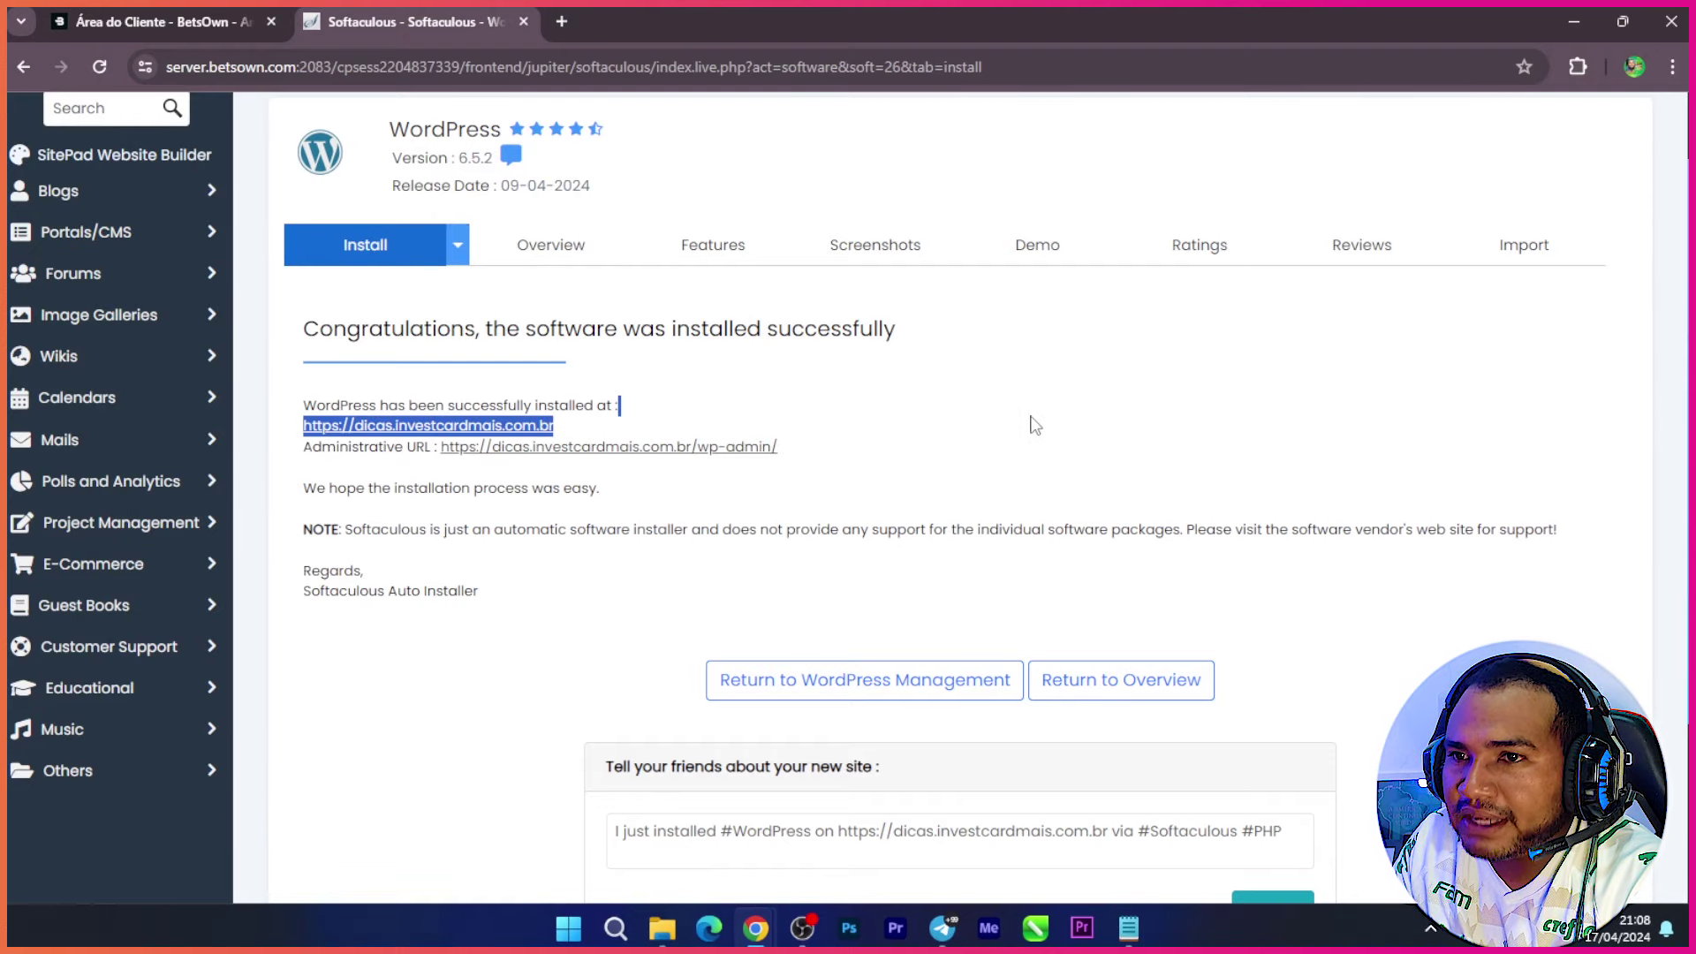
scroll(88, 516, "up", 1)
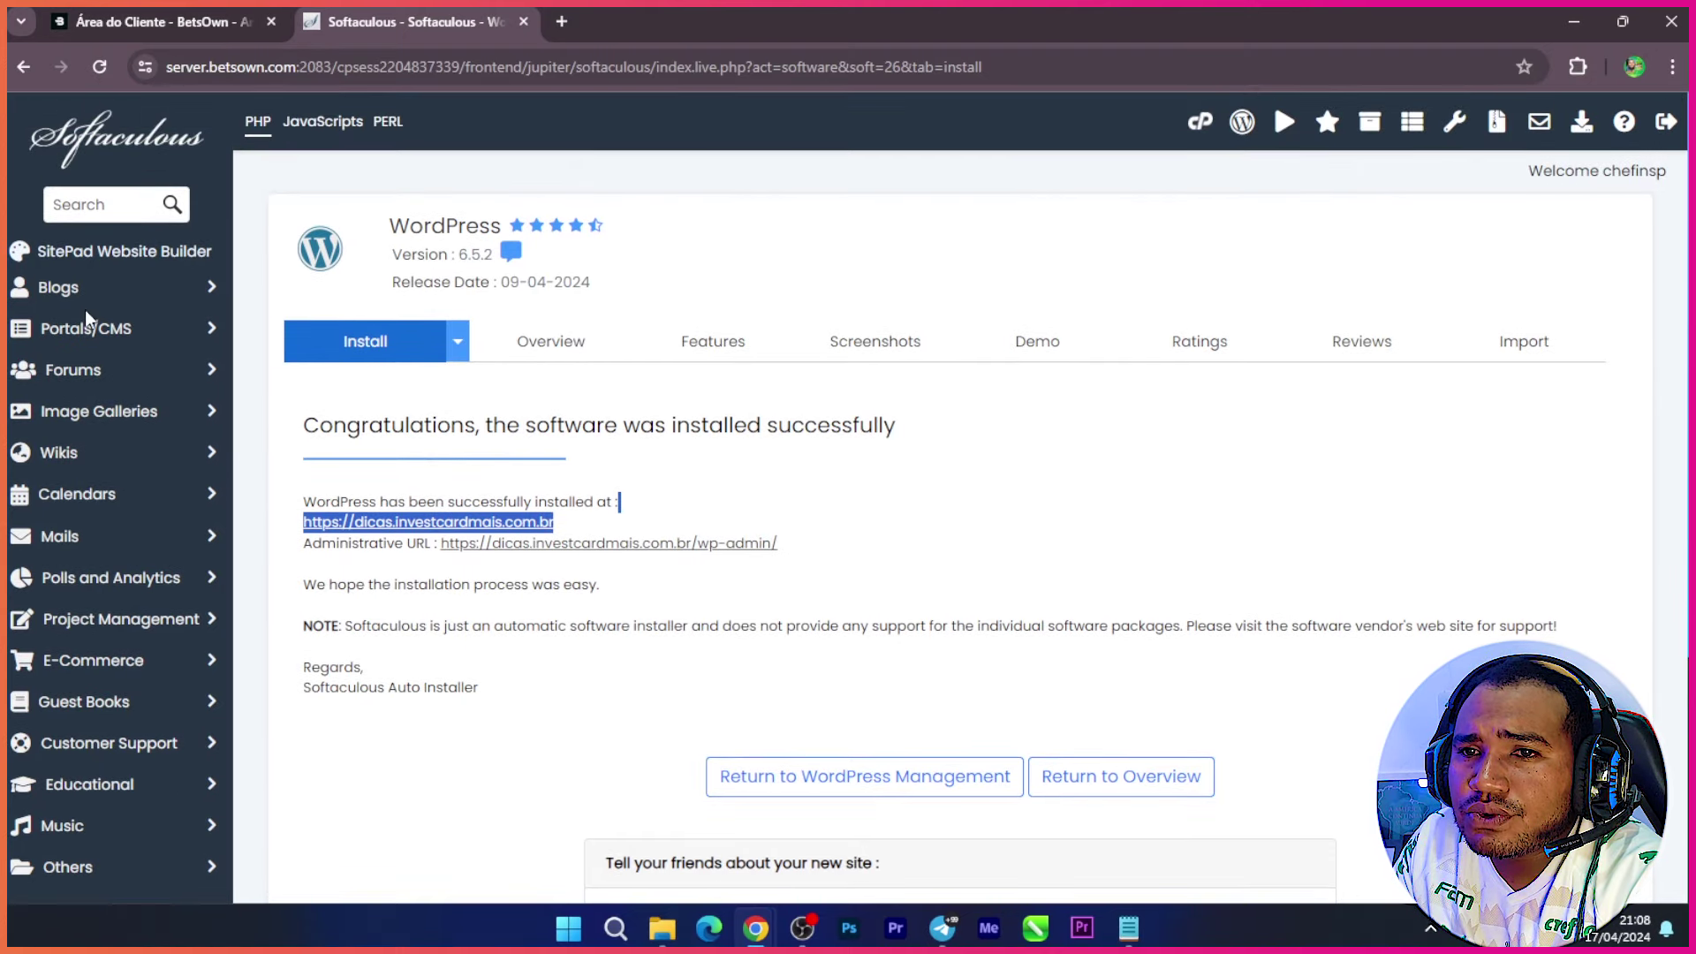
left_click(850, 786)
Step: Collapse the dicas installation's details and switch to the Área do Cliente - BetsOwn tab
scroll(795, 751, "down", 6)
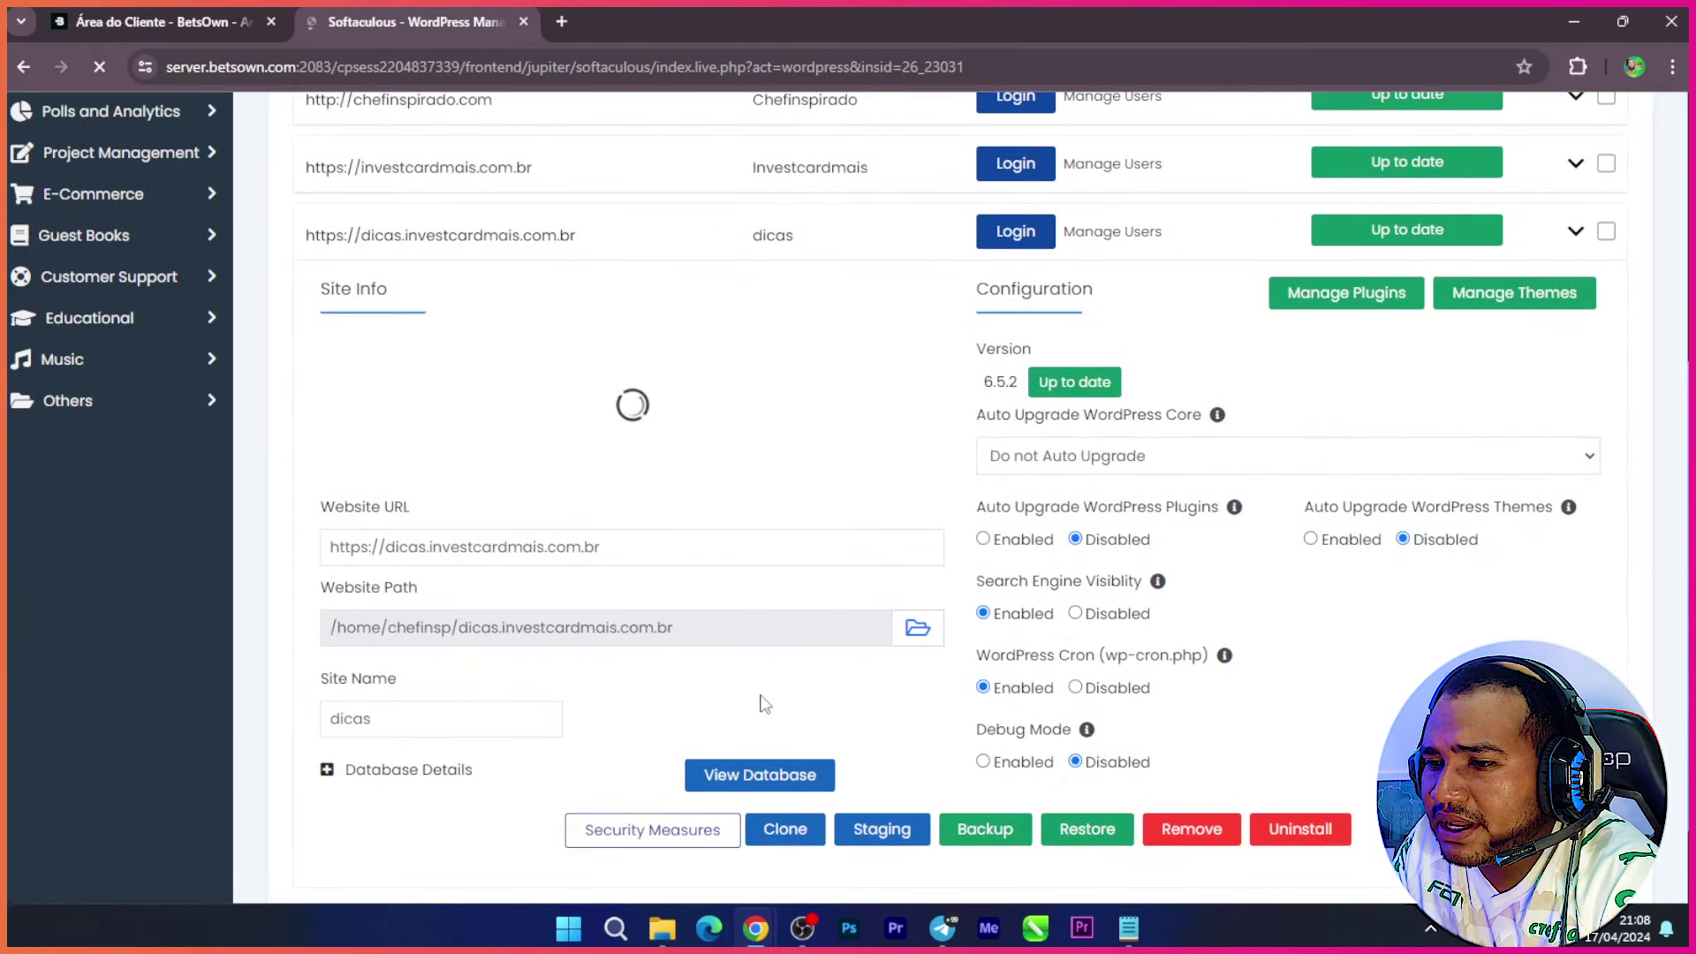
scroll(608, 709, "up", 5)
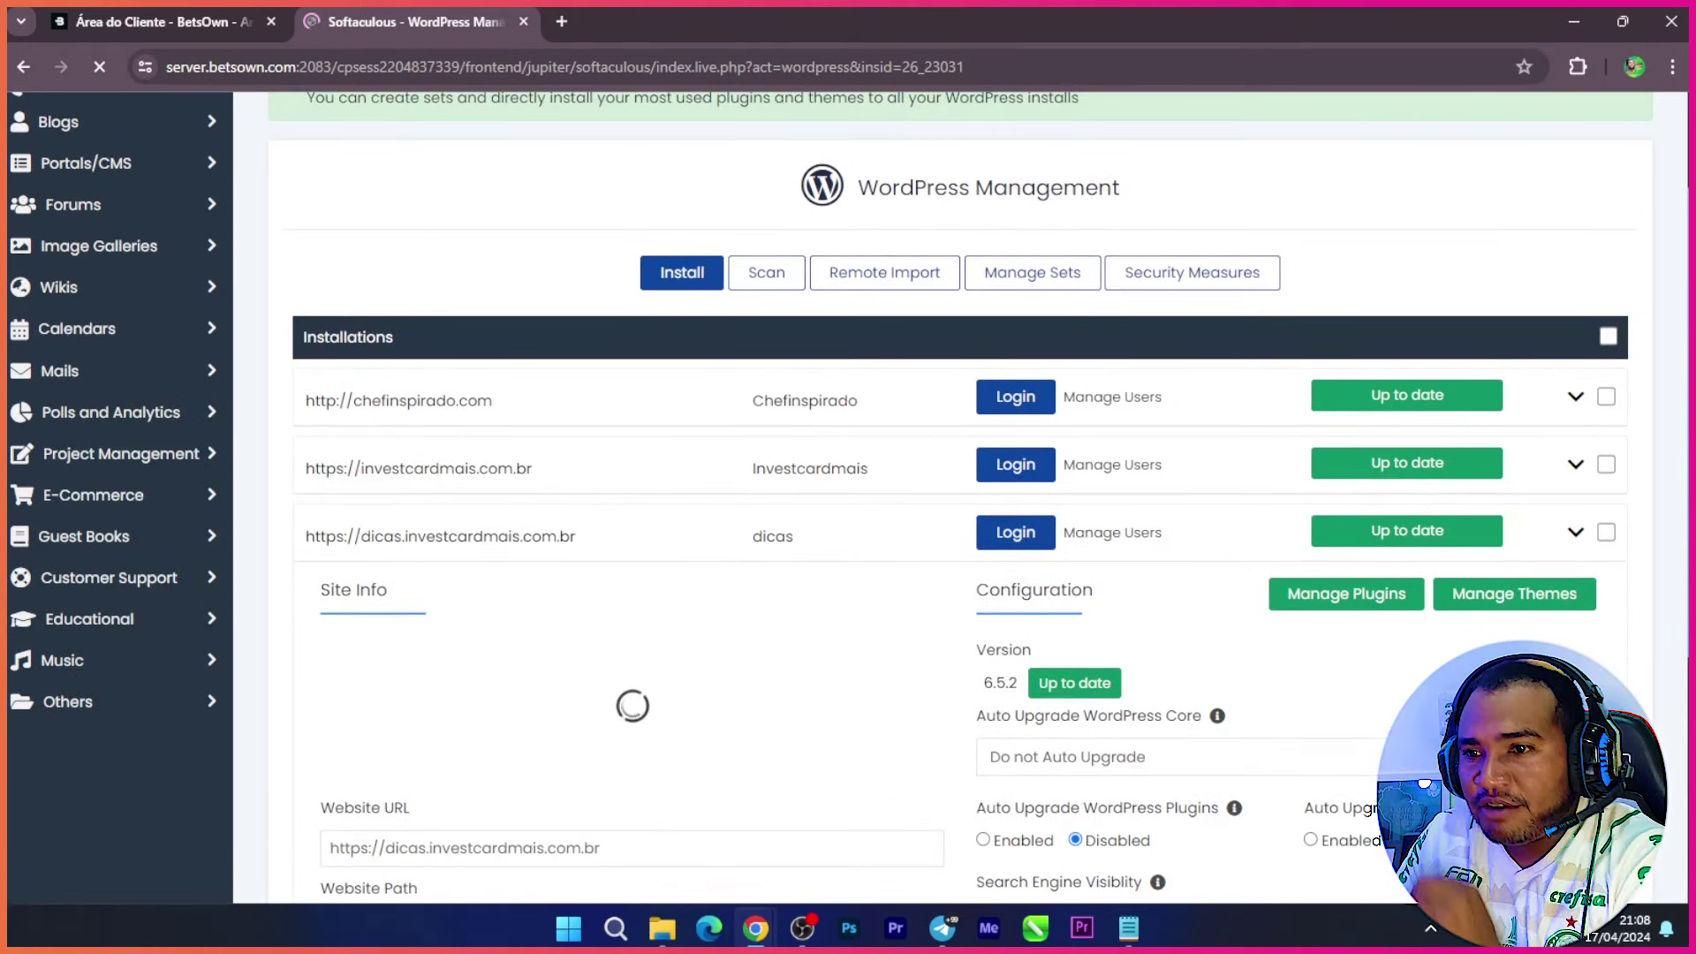
left_click(1574, 535)
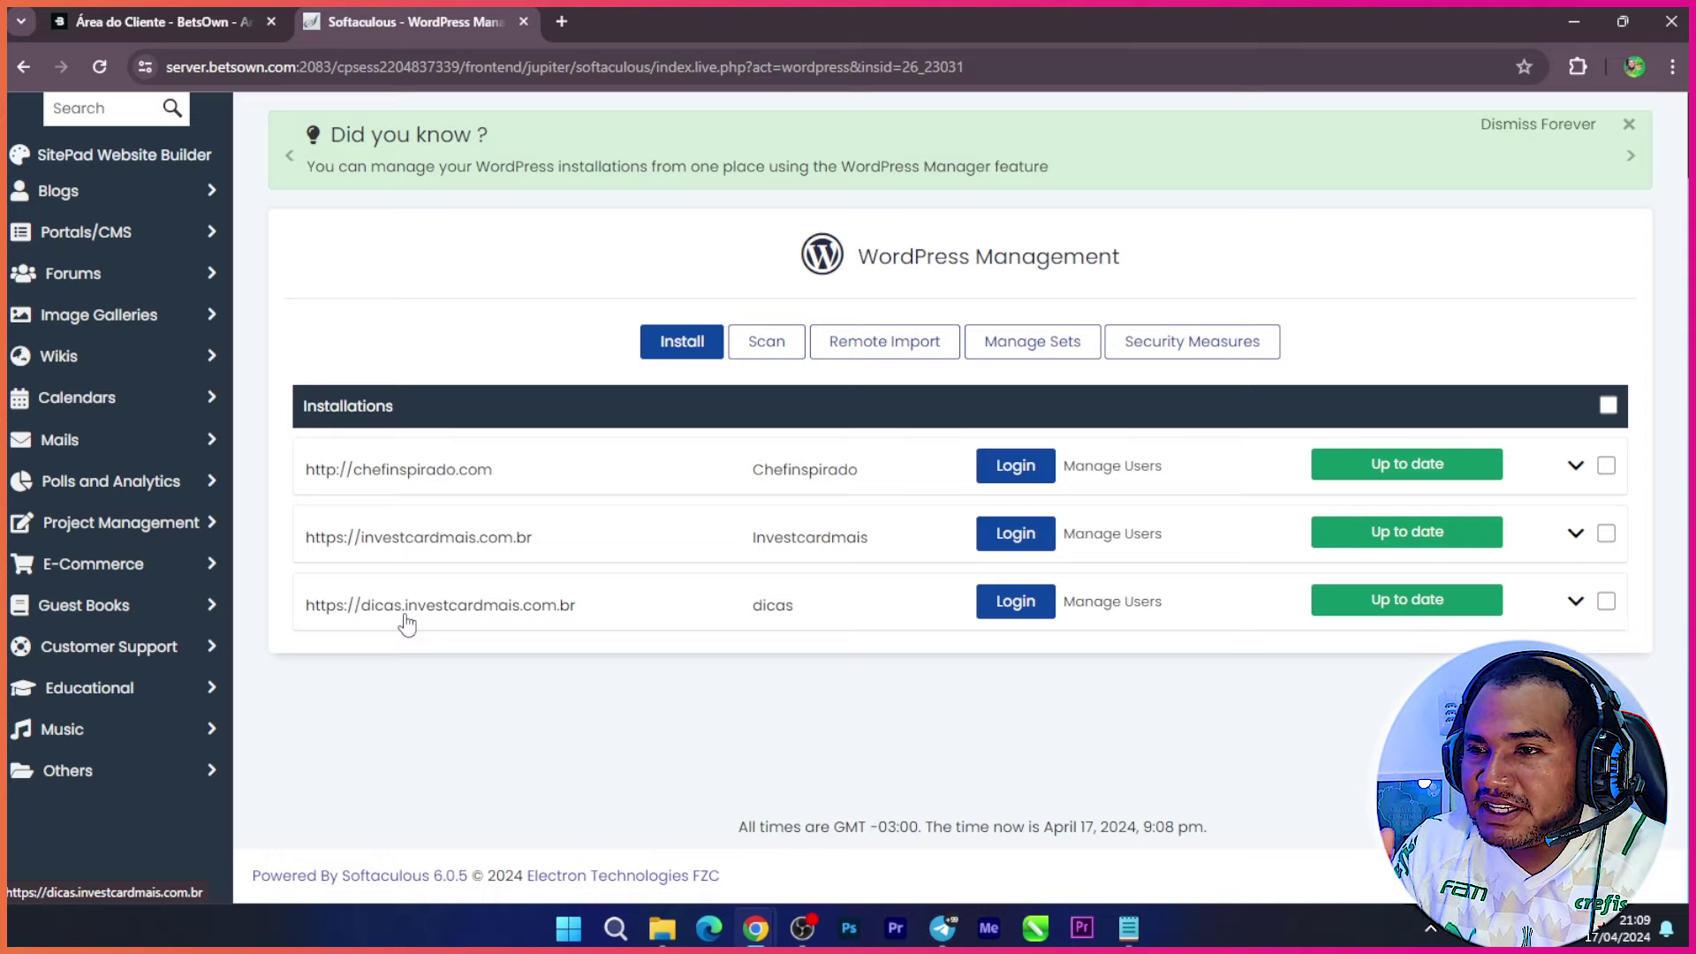
left_click(227, 12)
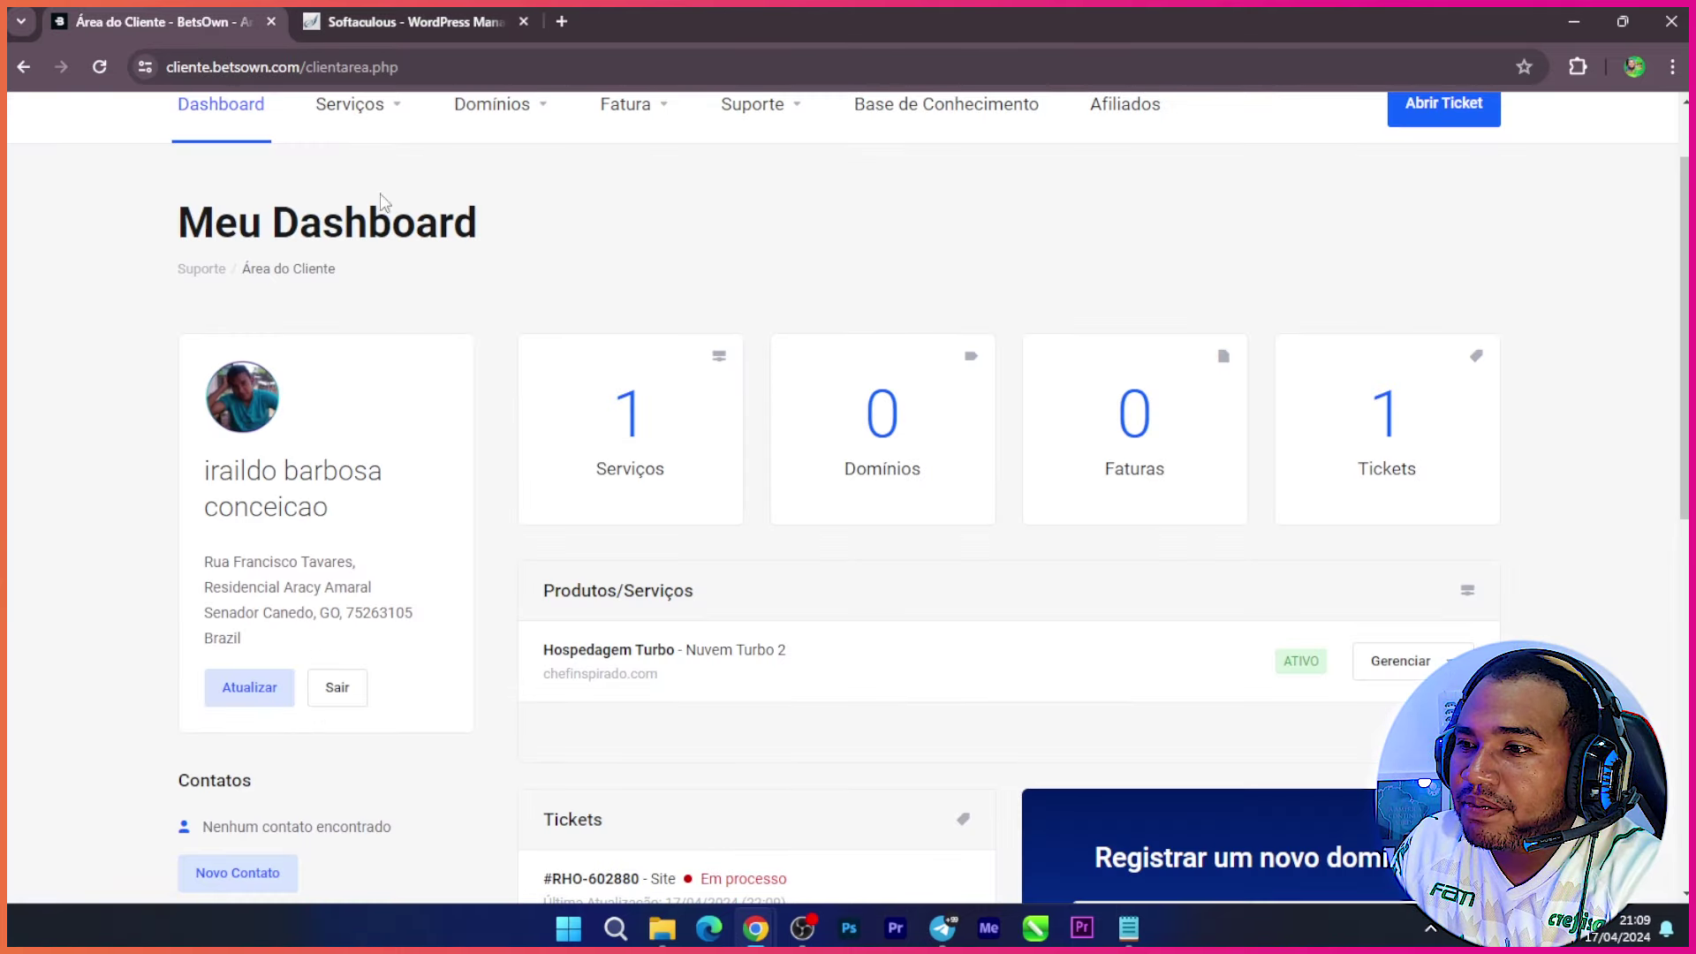
Step: Open the Hospedagem Turbo plan's Ver Detalhes page from the Serviços list in BetsOwn
scroll(1042, 708, "down", 2)
scroll(841, 678, "down", 4)
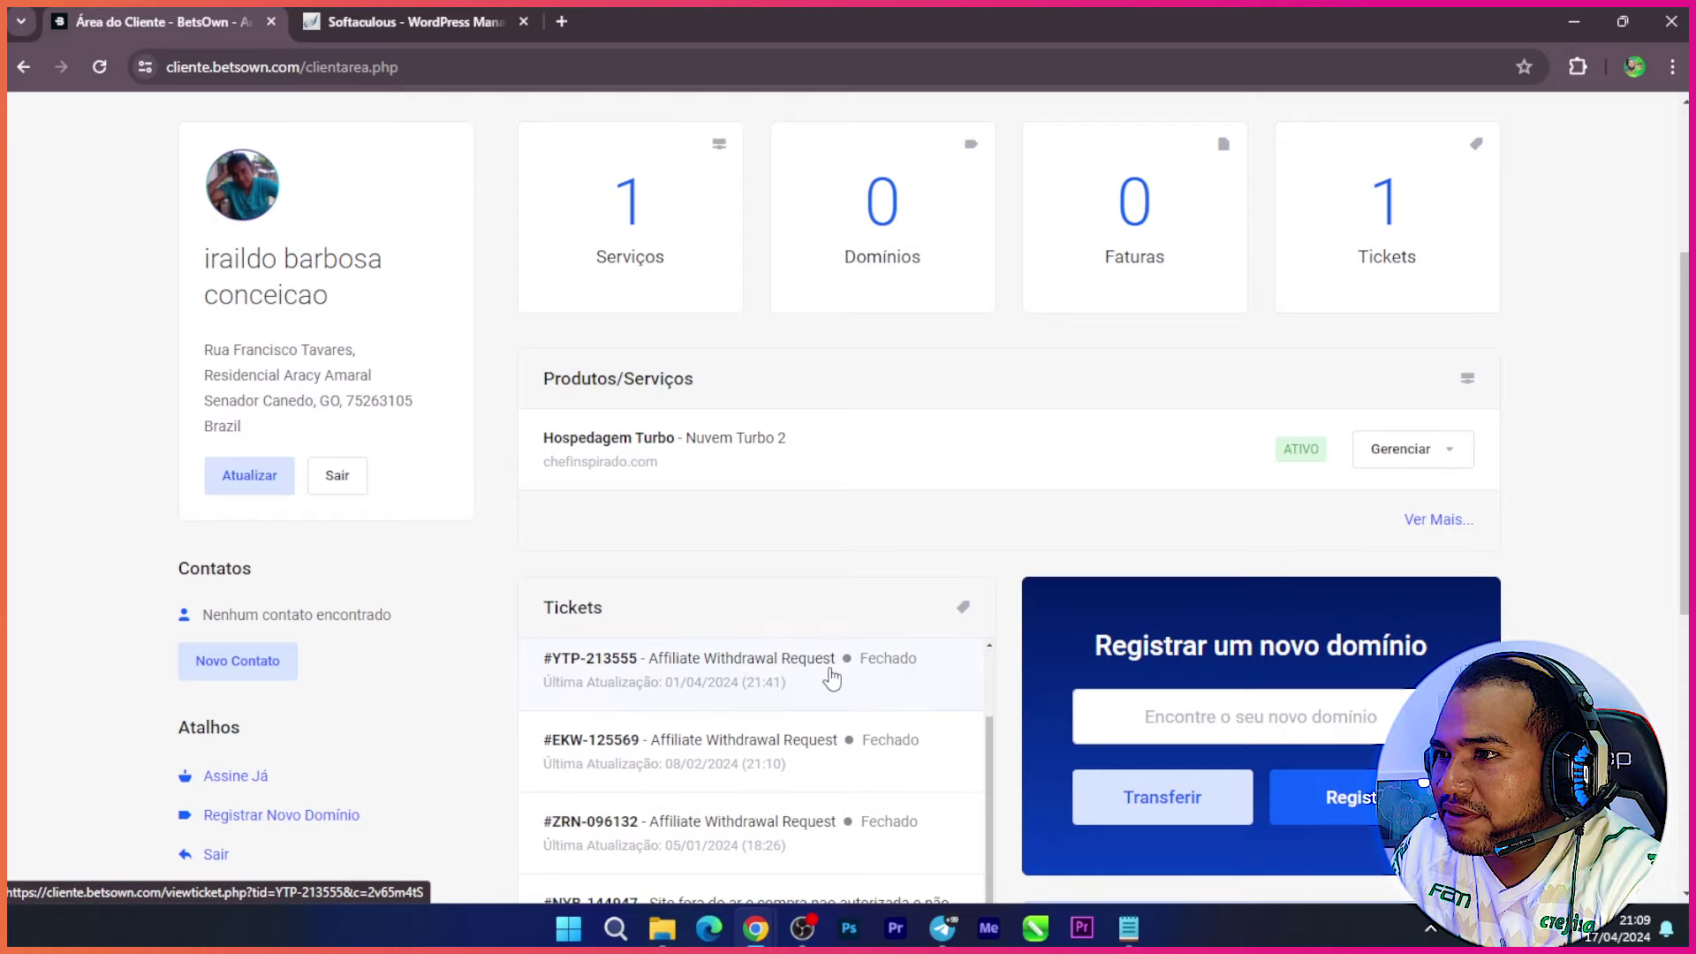
scroll(761, 677, "up", 3)
left_click(1431, 303)
left_click(1459, 586)
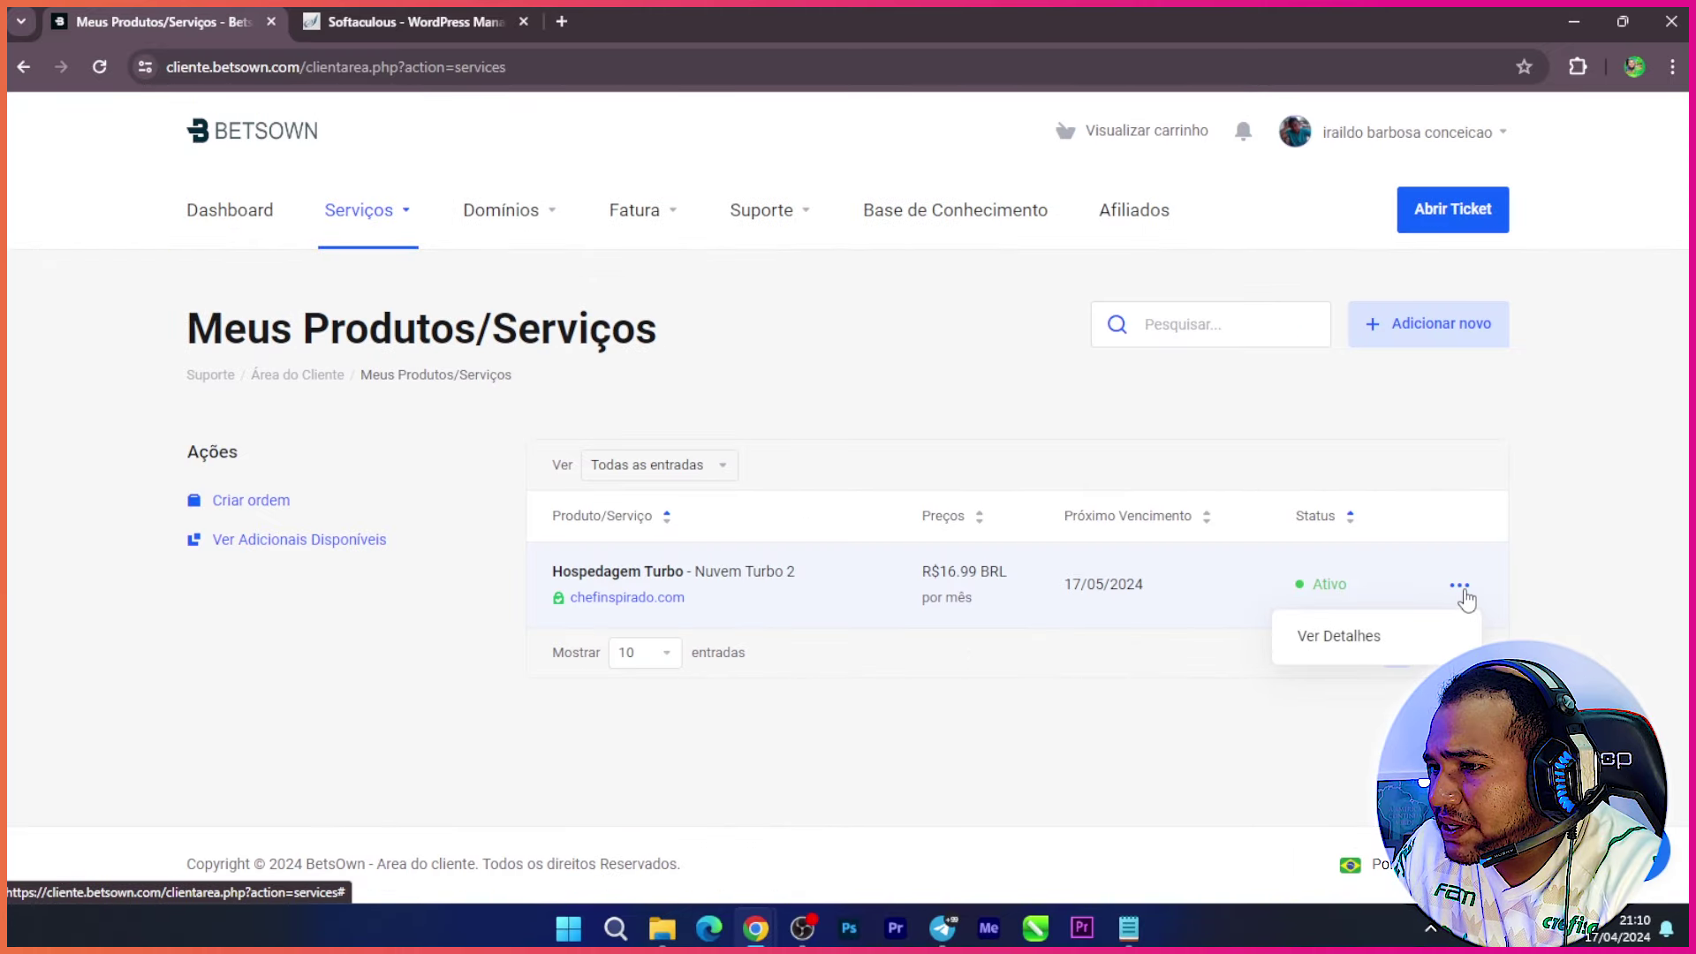
left_click(1360, 643)
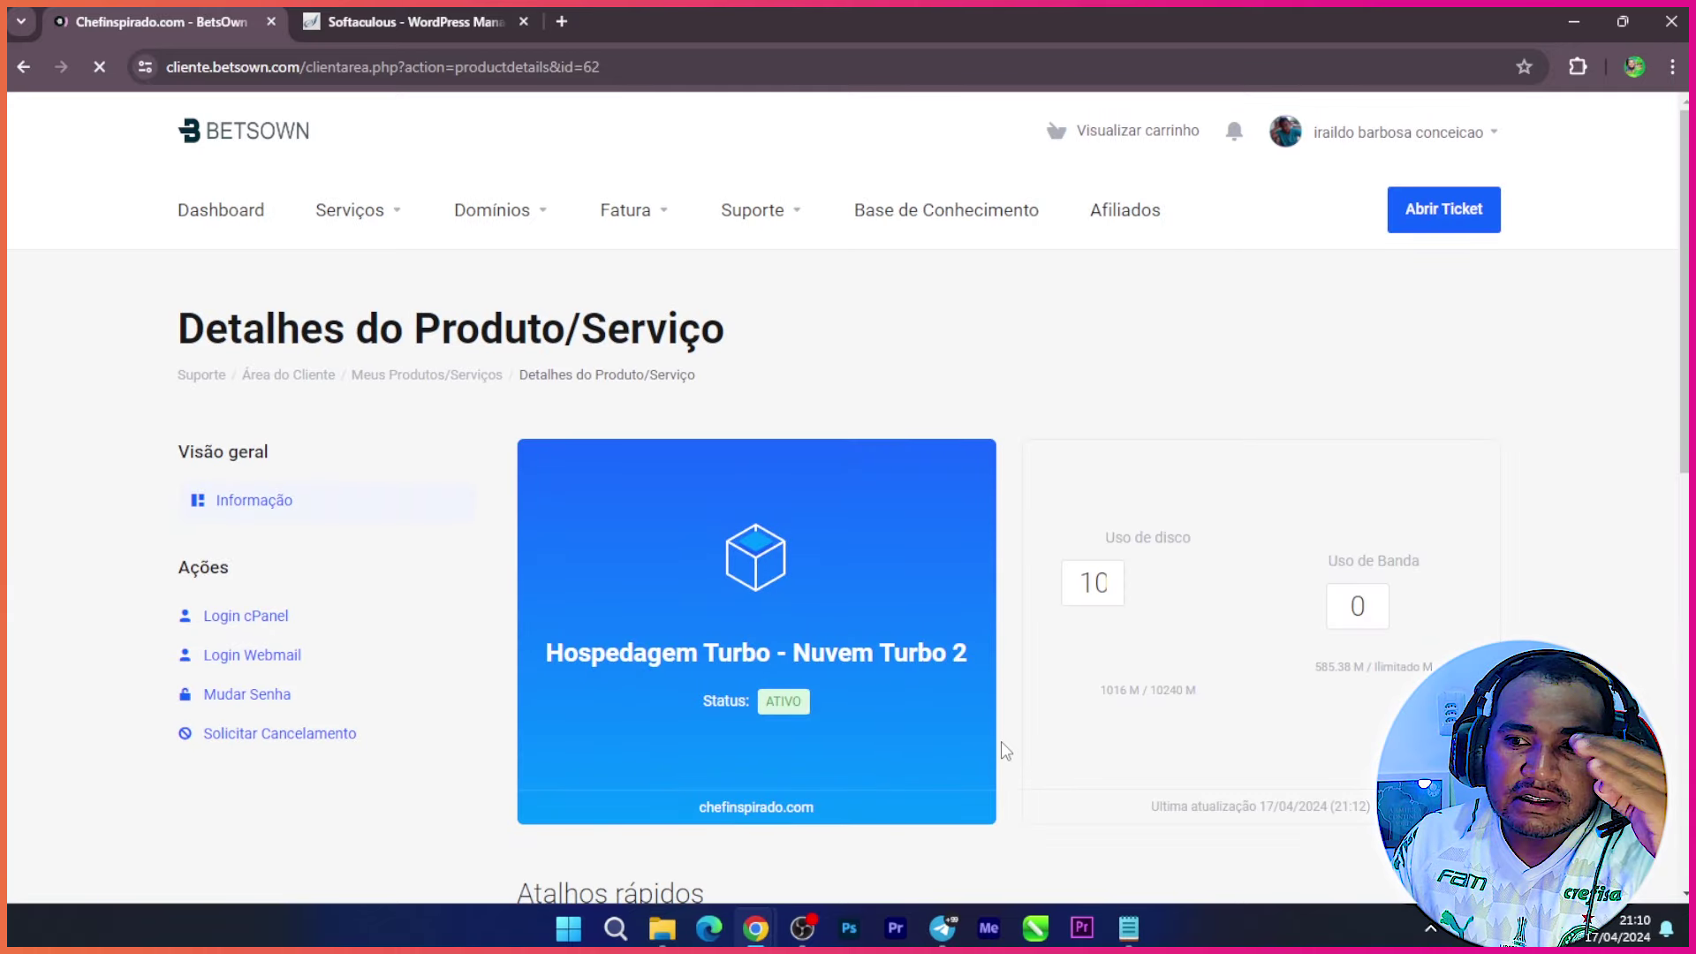
Step: Check the plan's 10% disk usage gauge, then return to the Softaculous installations list
scroll(1143, 549, "down", 2)
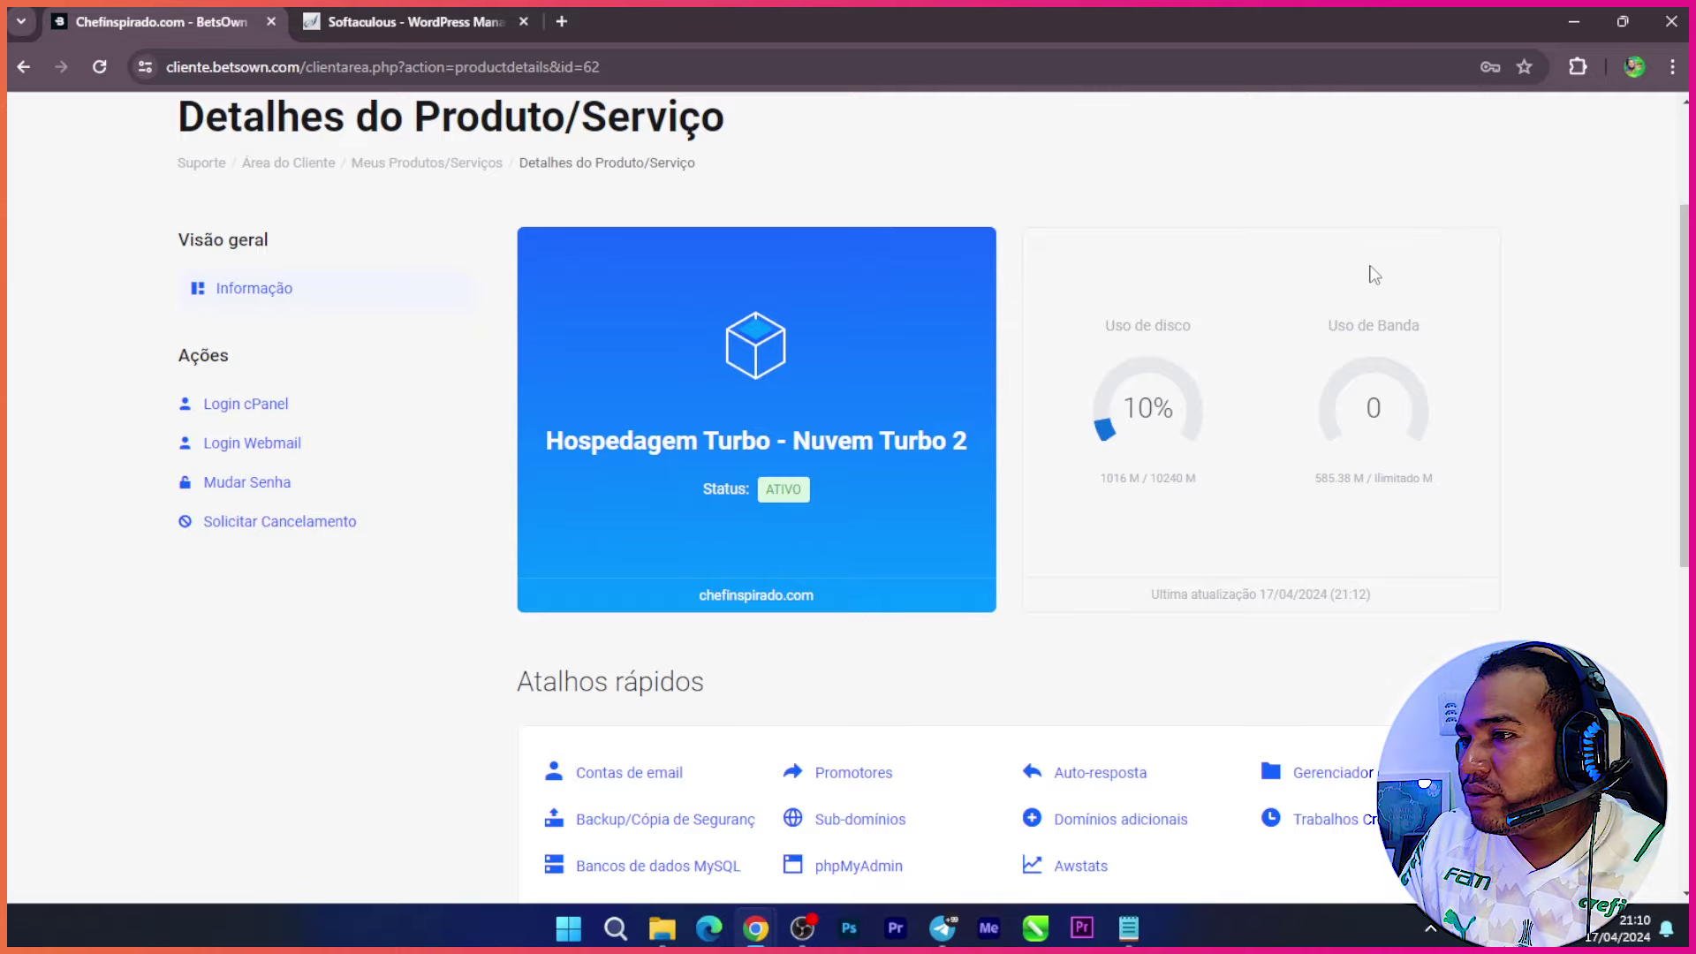
scroll(1410, 507, "up", 1)
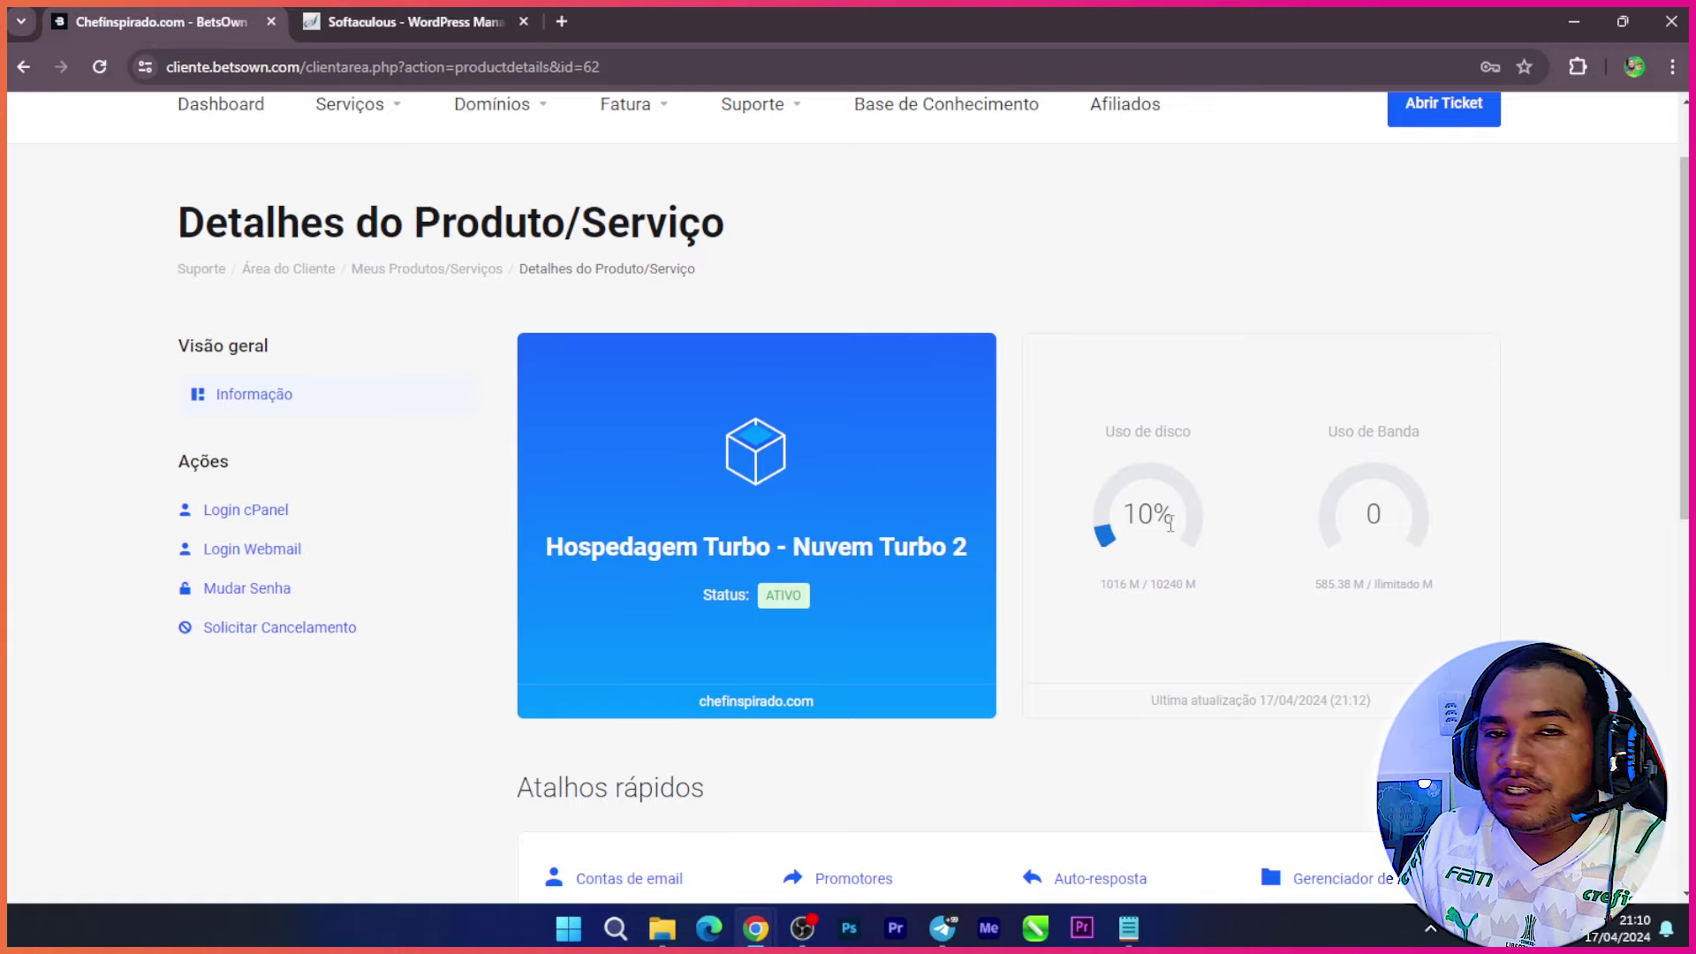
left_click(429, 19)
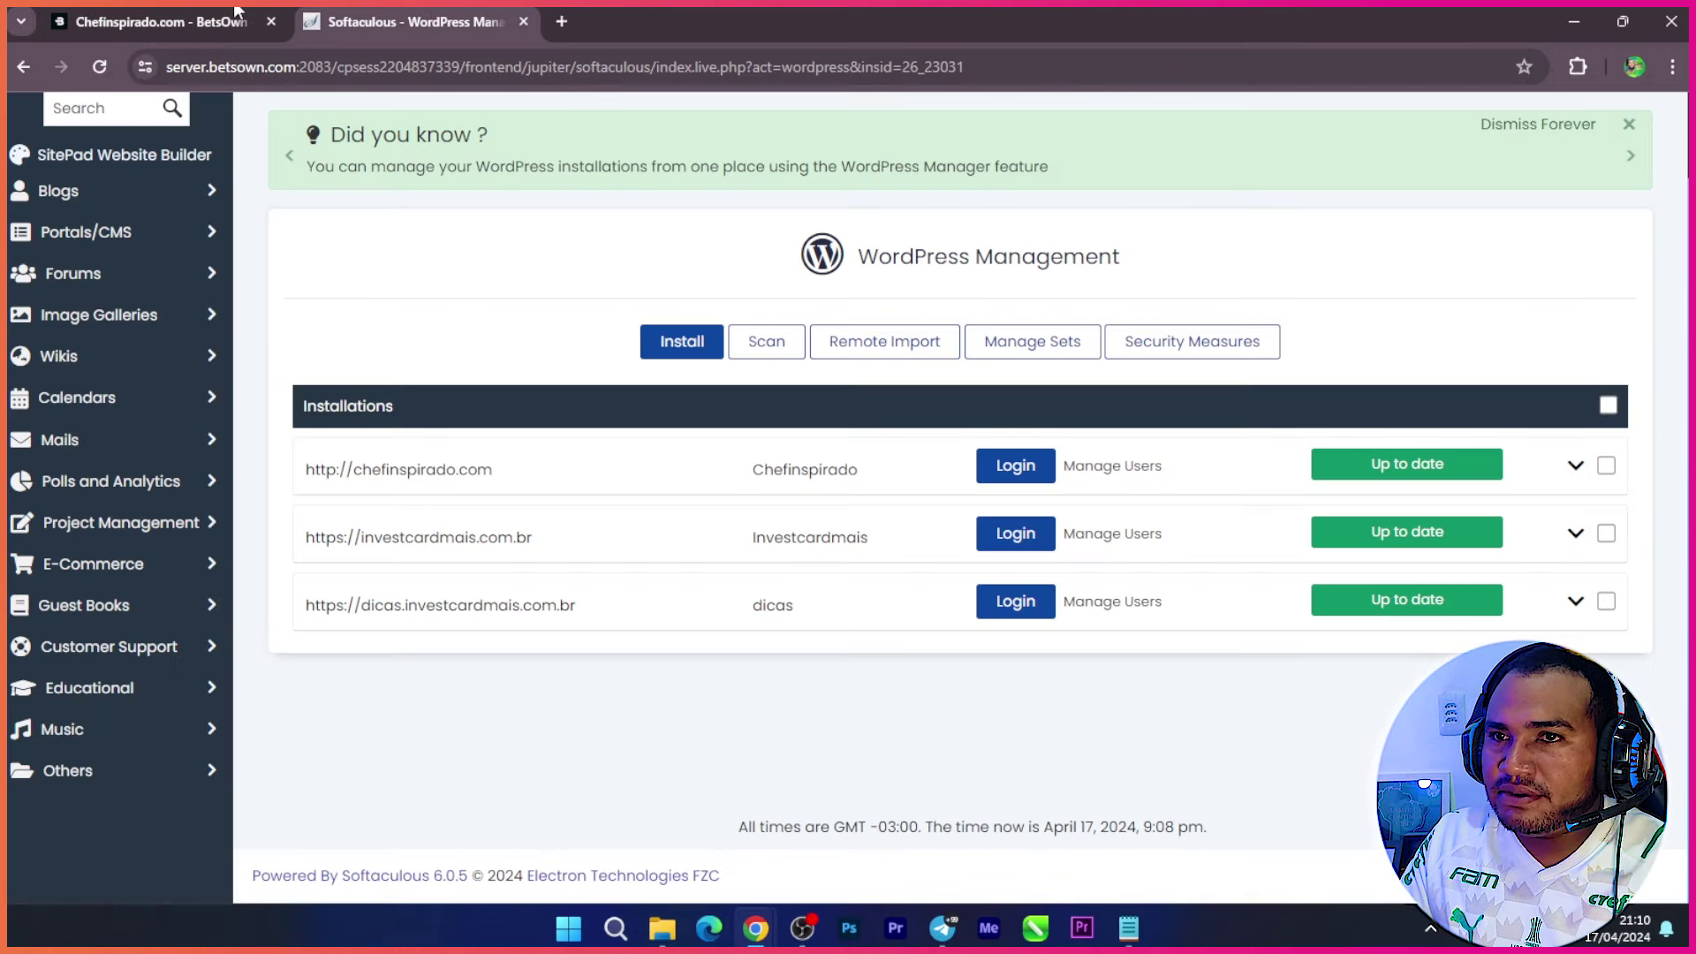
left_click(168, 22)
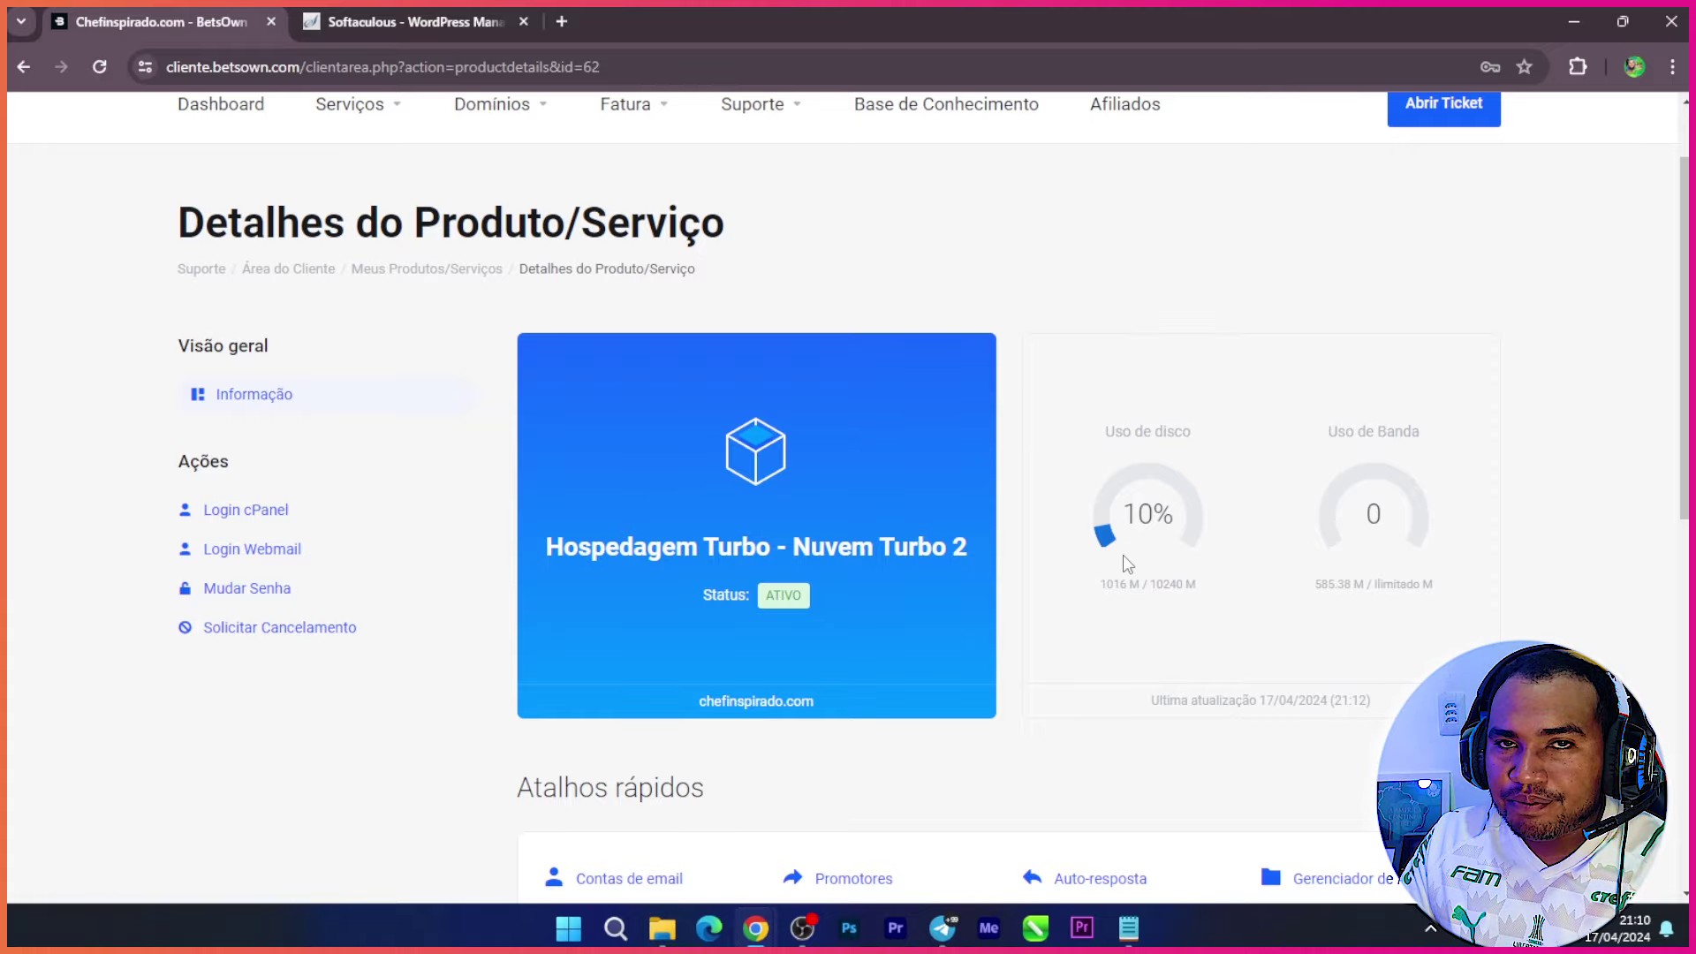
scroll(1121, 557, "down", 2)
scroll(1034, 631, "up", 2)
scroll(1035, 636, "up", 1)
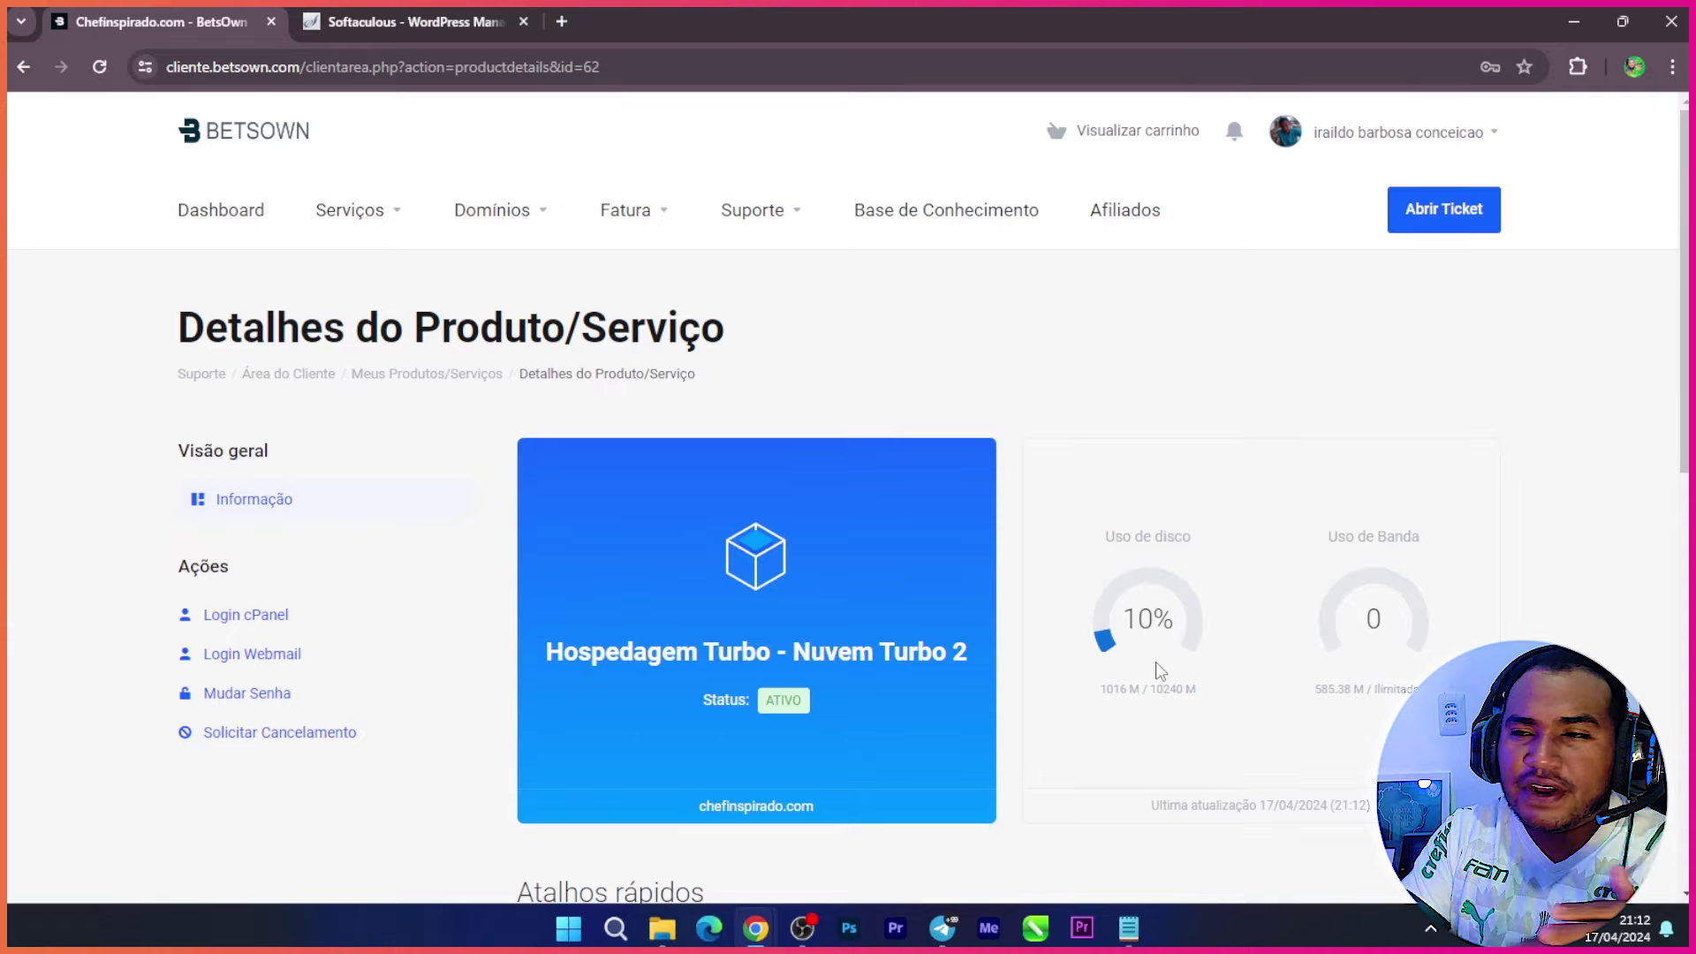
left_click(439, 12)
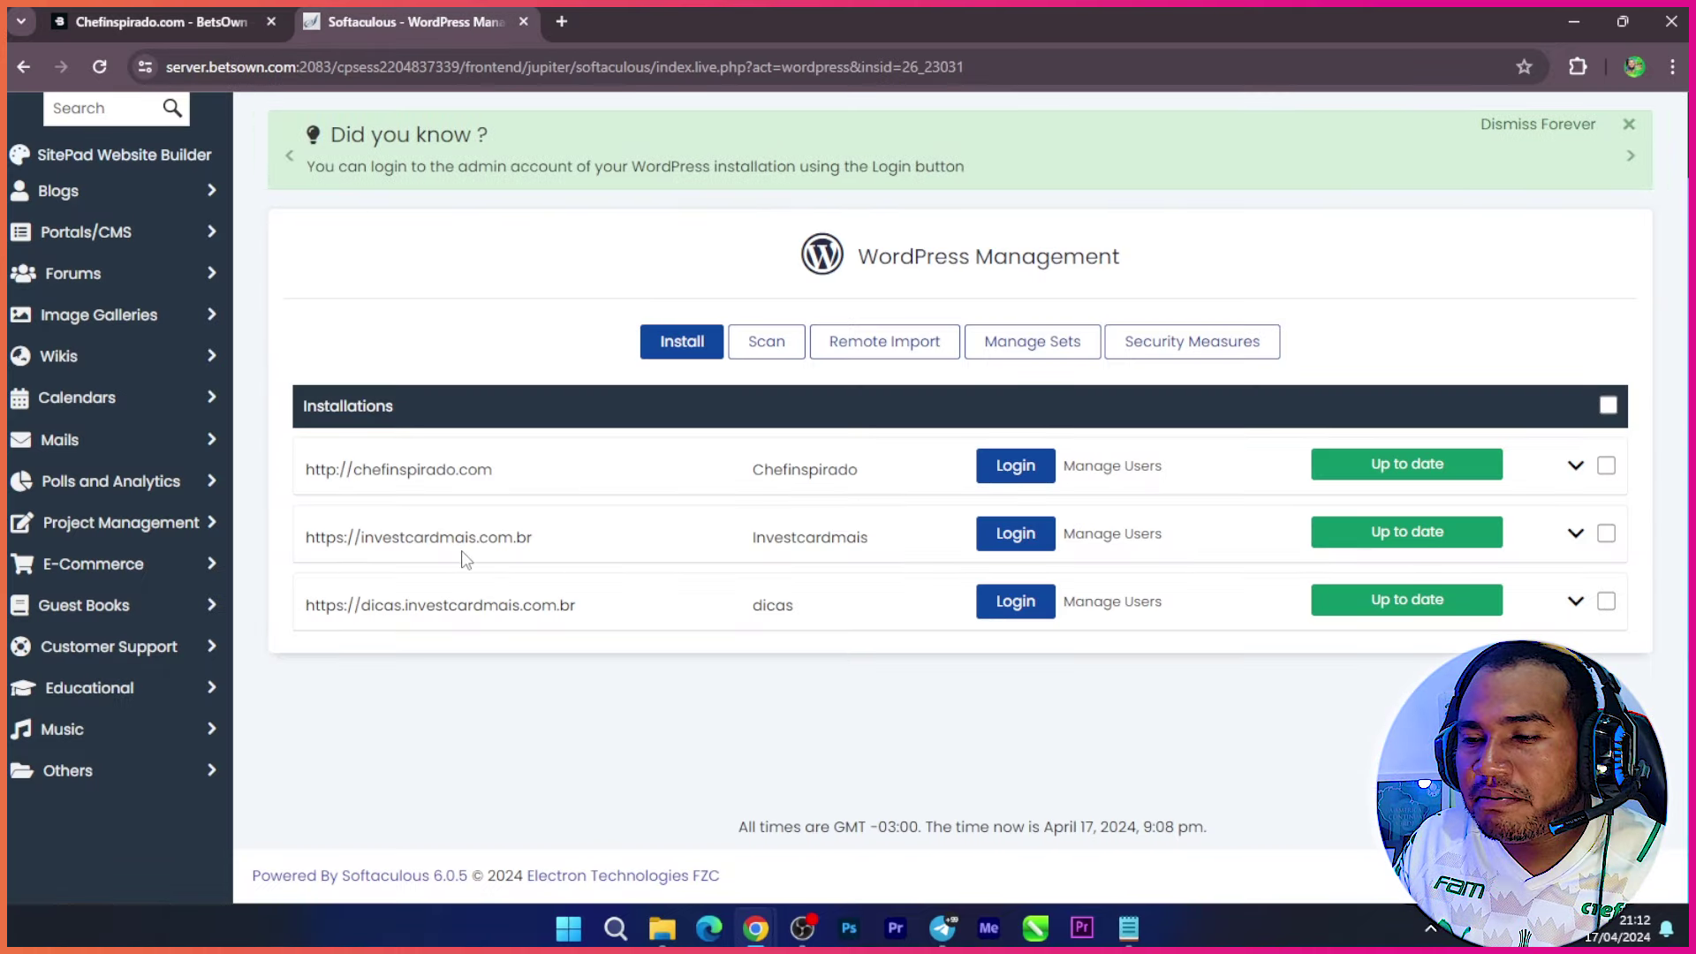